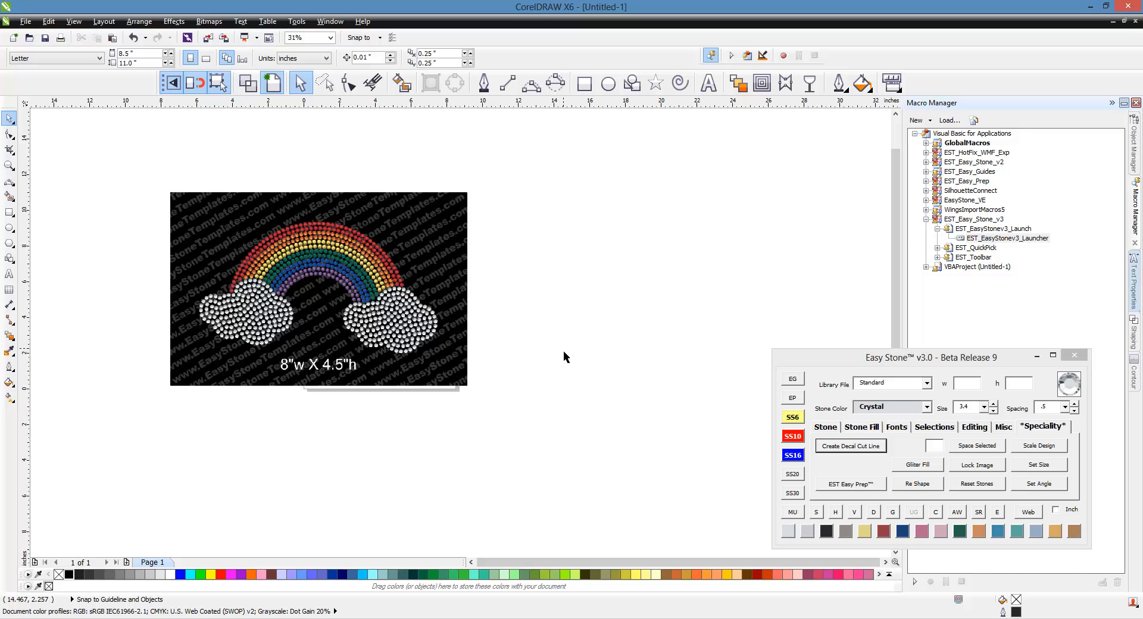
# Draw a circle beside the rainbow reference image and set its width and height to 6 inches.
pyautogui.scroll(-1, 564, 351)
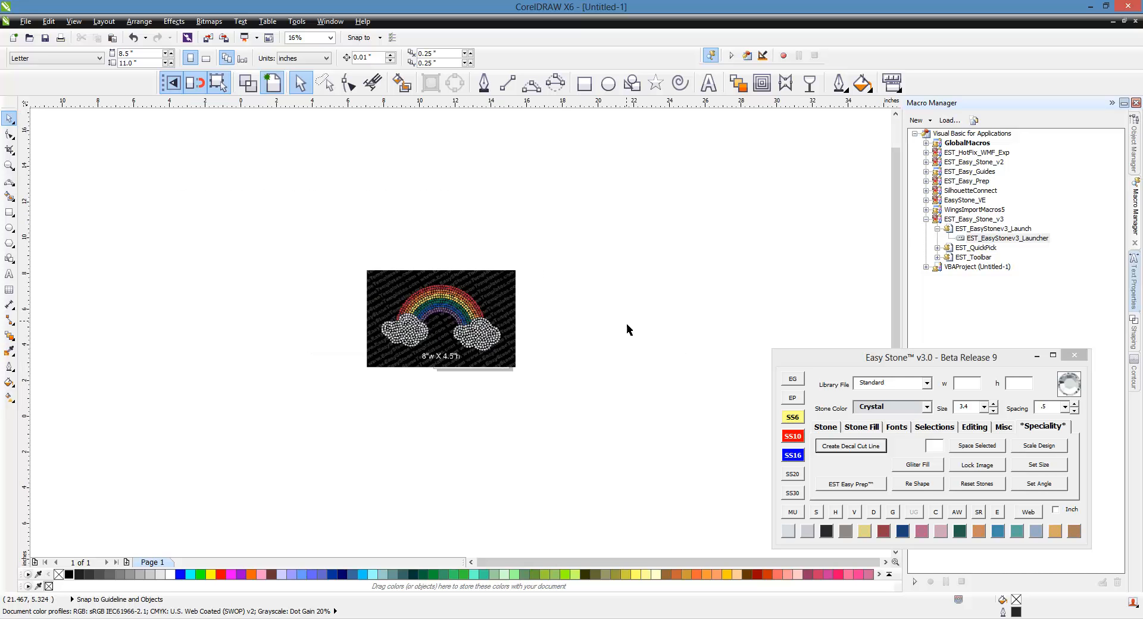
pyautogui.scroll(1, 625, 326)
pyautogui.click(609, 85)
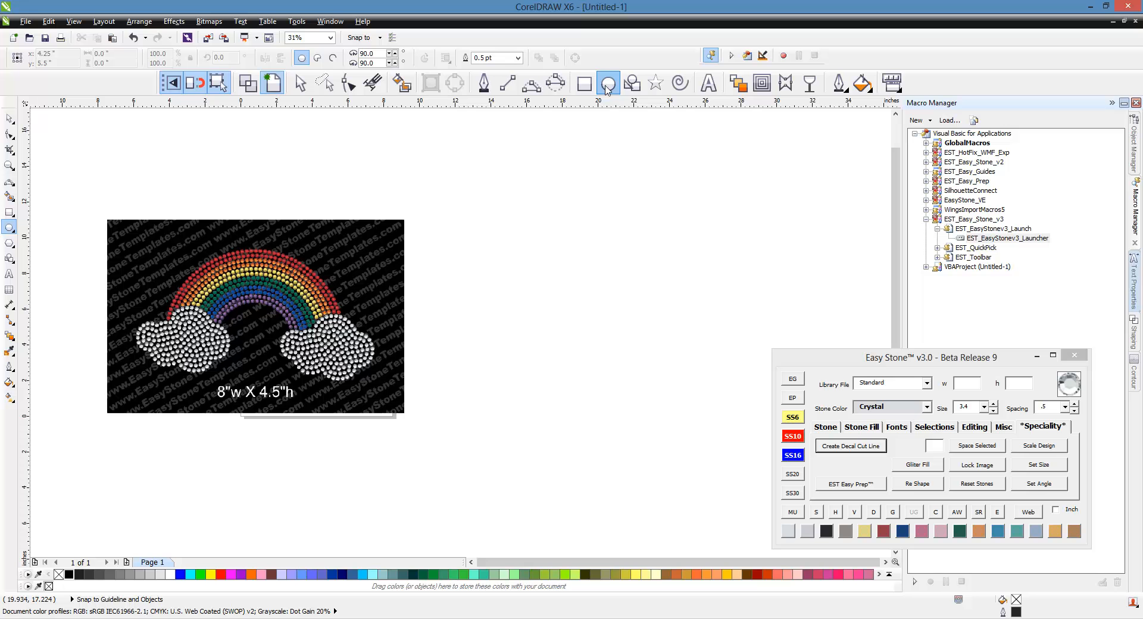
pyautogui.moveTo(508, 200); pyautogui.dragTo(717, 393)
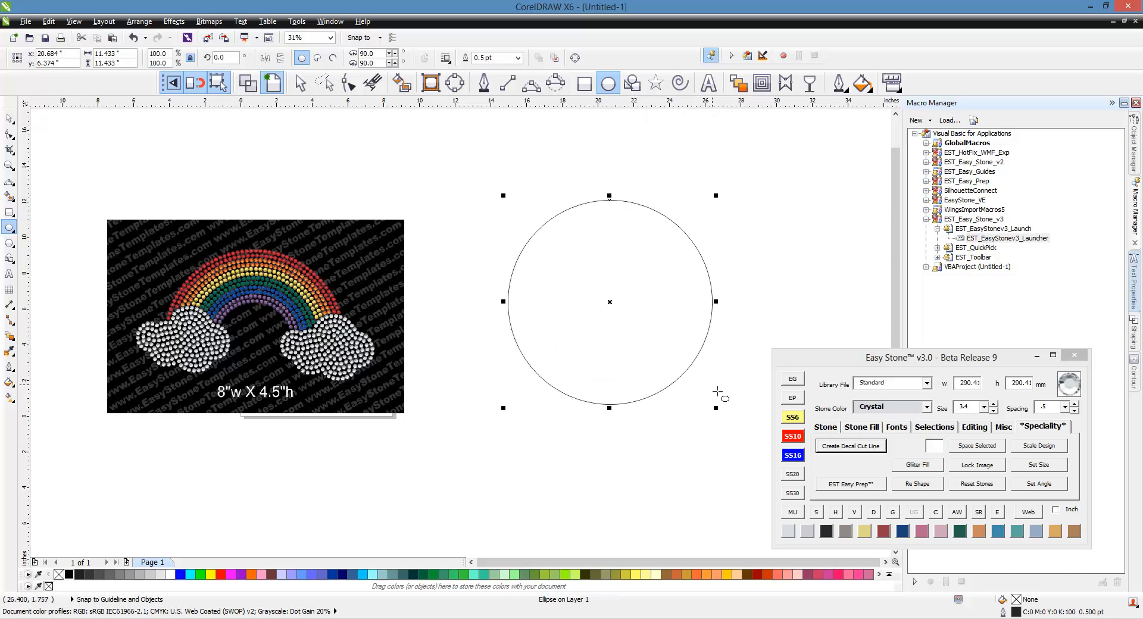
pyautogui.click(128, 57)
pyautogui.write('6')
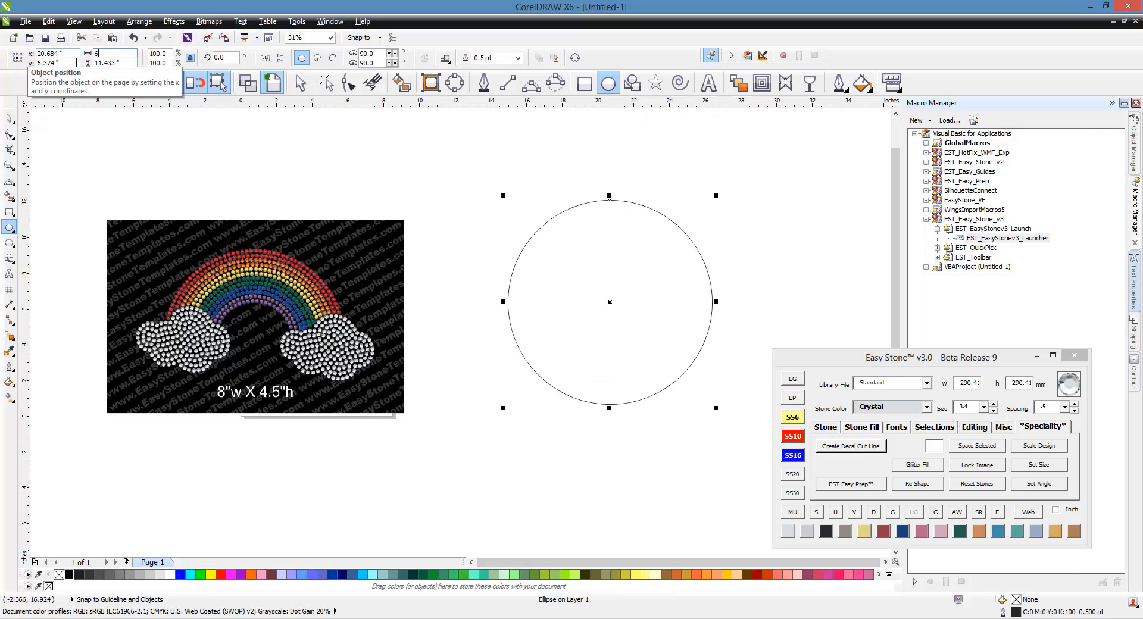
pyautogui.press('Return')
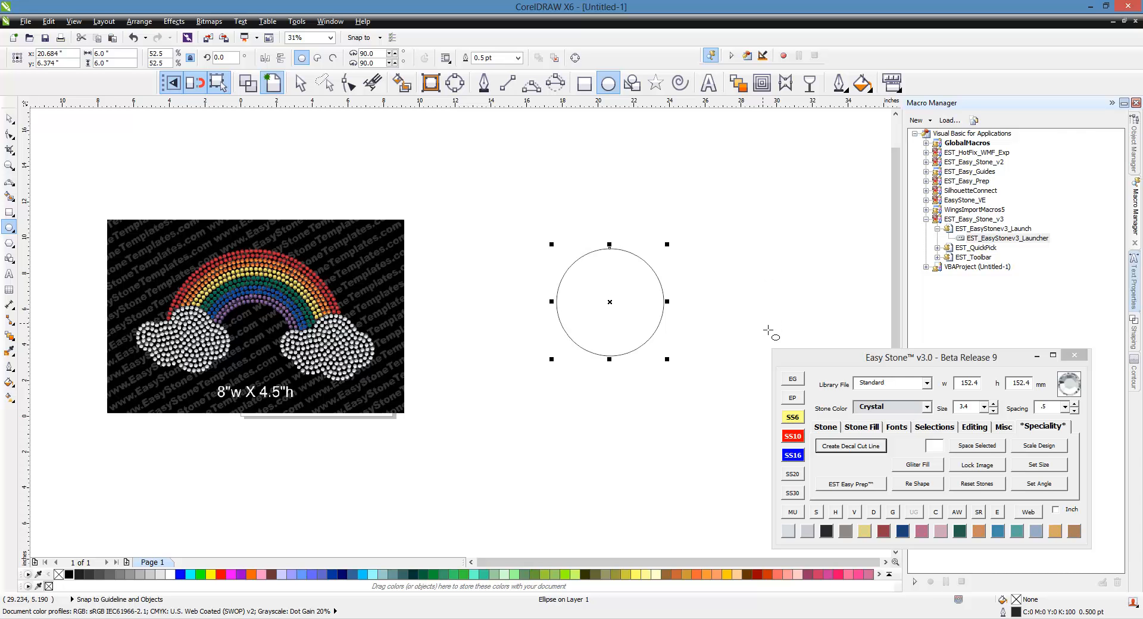
# Add a horizontal split line through the centre of the circle.
pyautogui.click(792, 381)
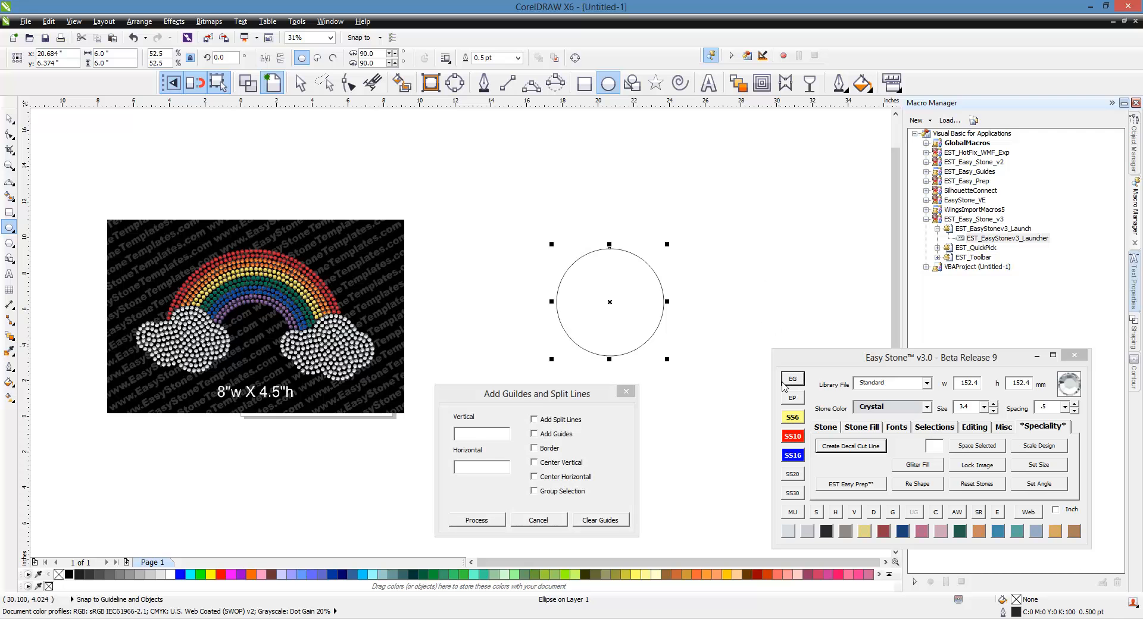
pyautogui.click(537, 422)
pyautogui.click(543, 476)
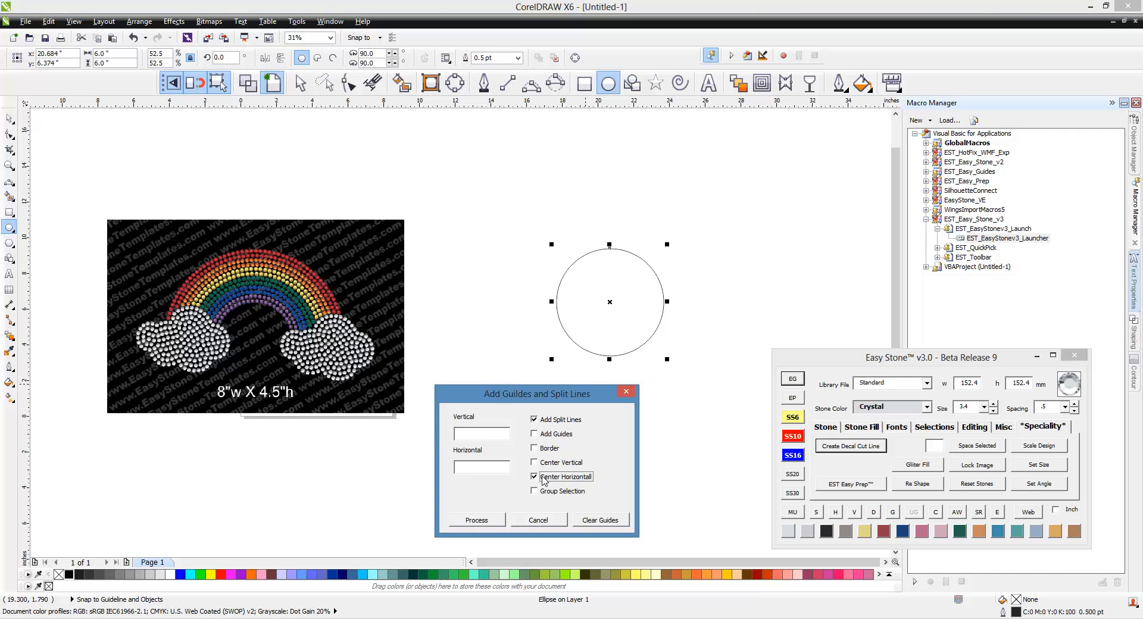
pyautogui.click(495, 521)
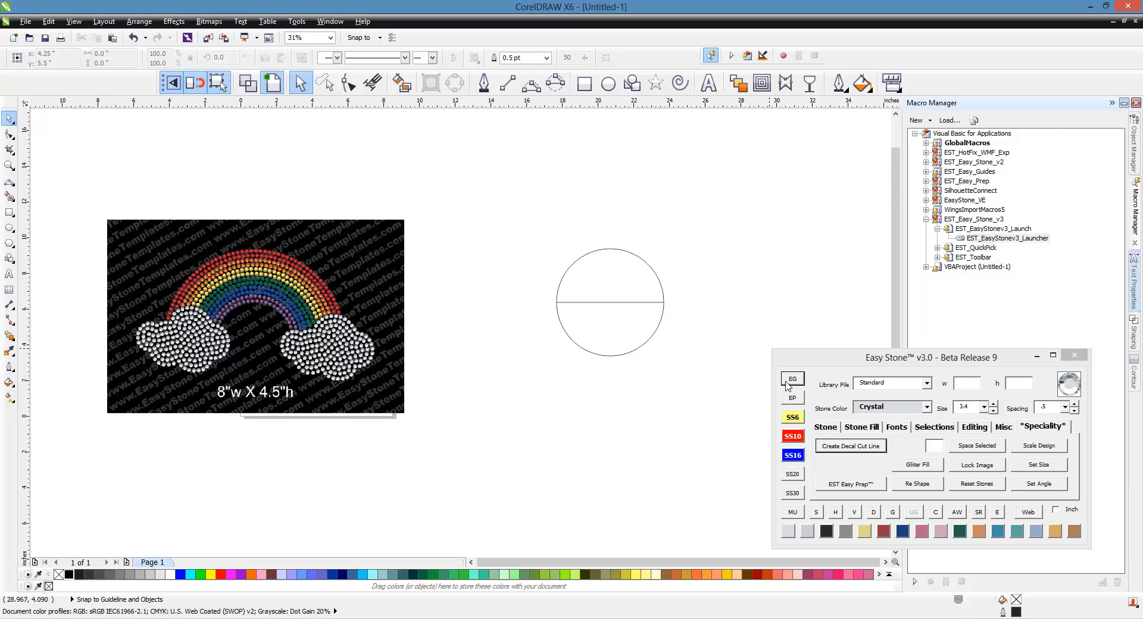
pyautogui.click(691, 285)
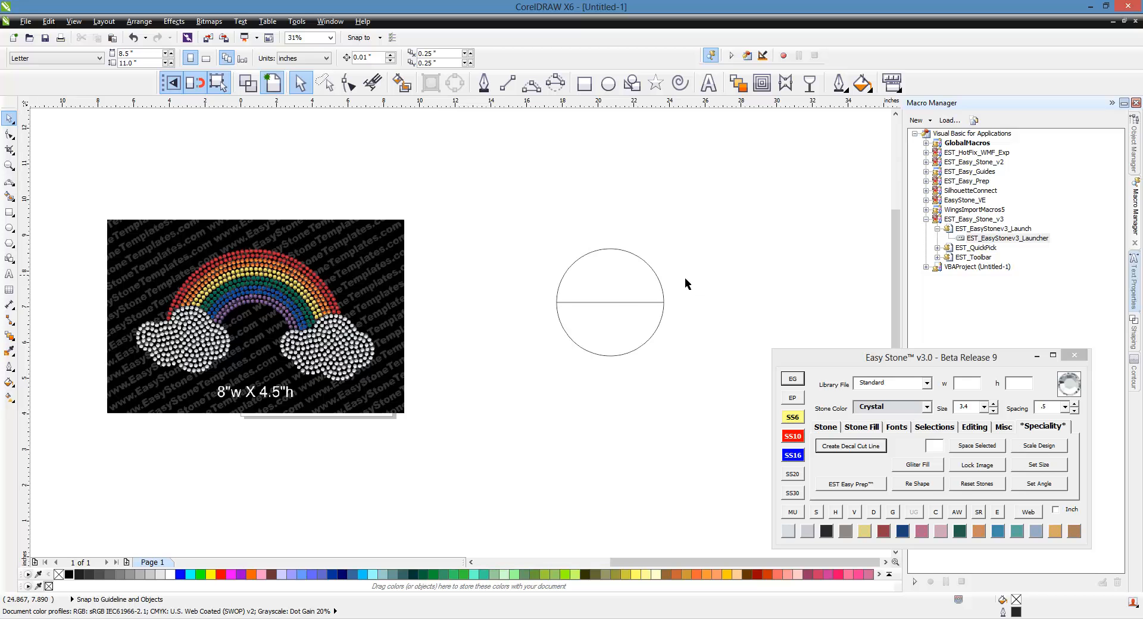
# Fill the circle with concentric rings using Island Fill at an offset of 3.9.
pyautogui.scroll(1, 685, 277)
pyautogui.click(599, 285)
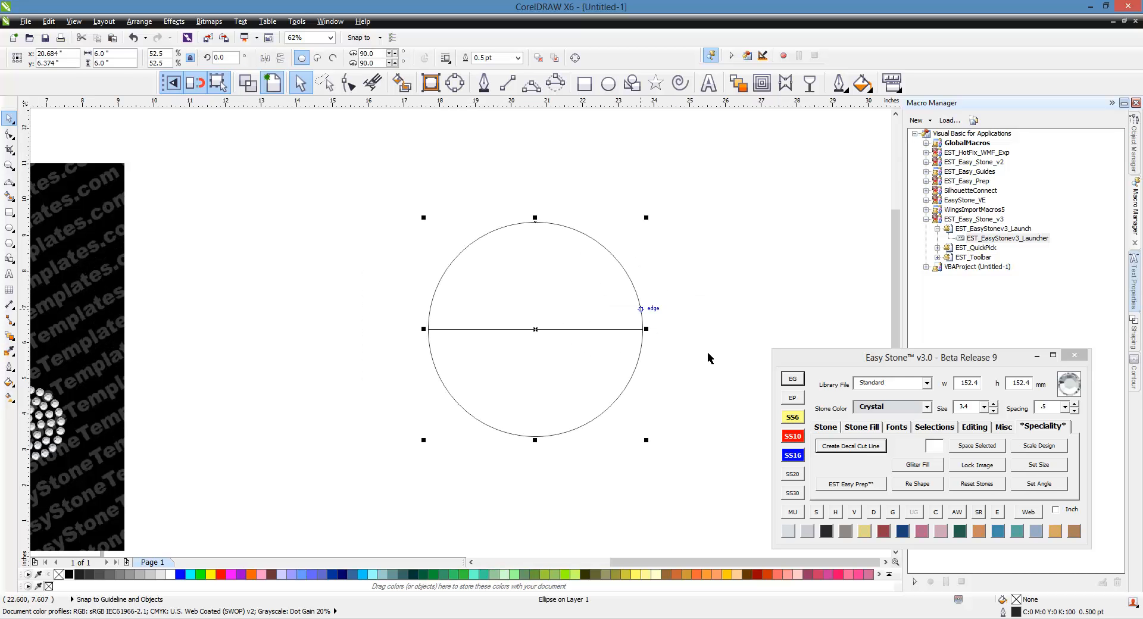
pyautogui.click(865, 427)
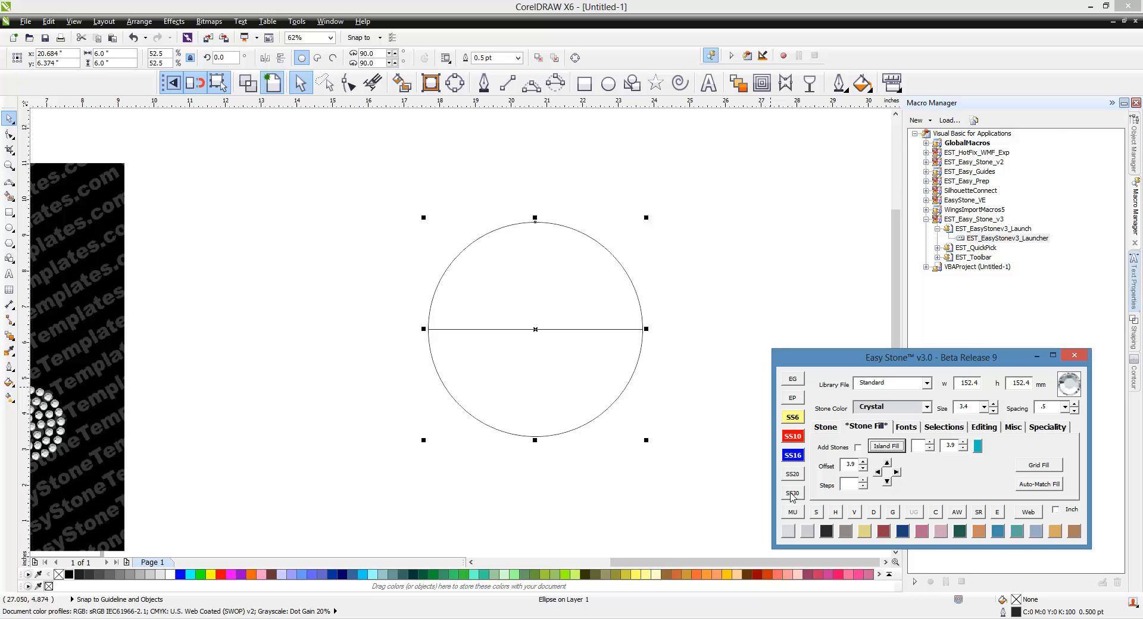
pyautogui.click(793, 419)
pyautogui.click(793, 440)
pyautogui.click(888, 446)
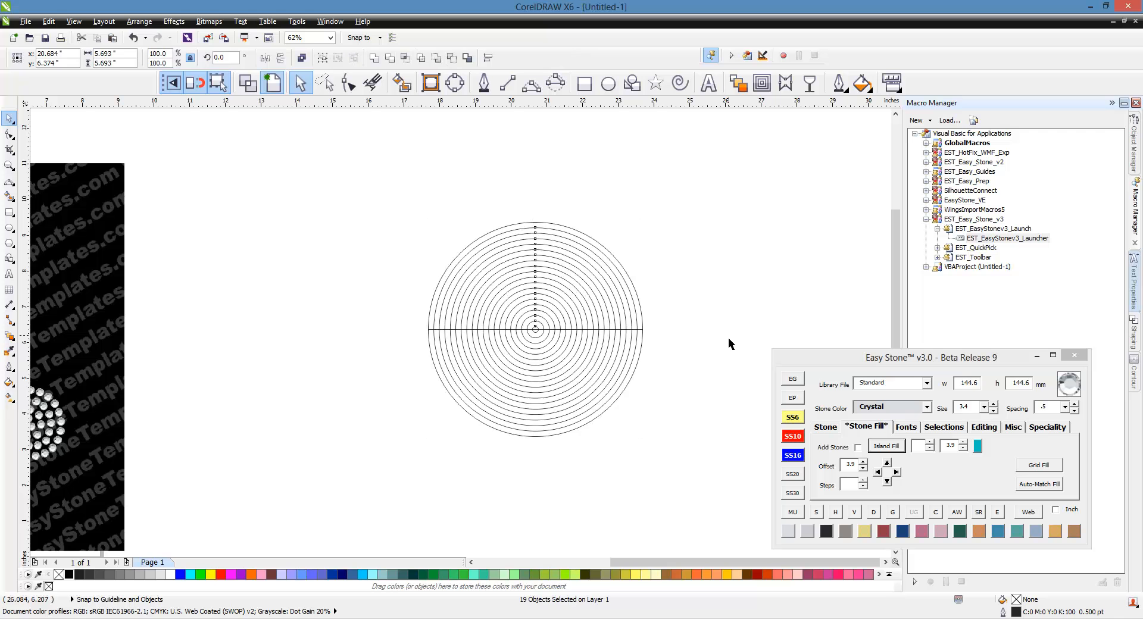
# Break all the rings and the split line apart at their intersections.
pyautogui.click(695, 267)
pyautogui.moveTo(710, 206); pyautogui.dragTo(348, 462)
pyautogui.click(983, 428)
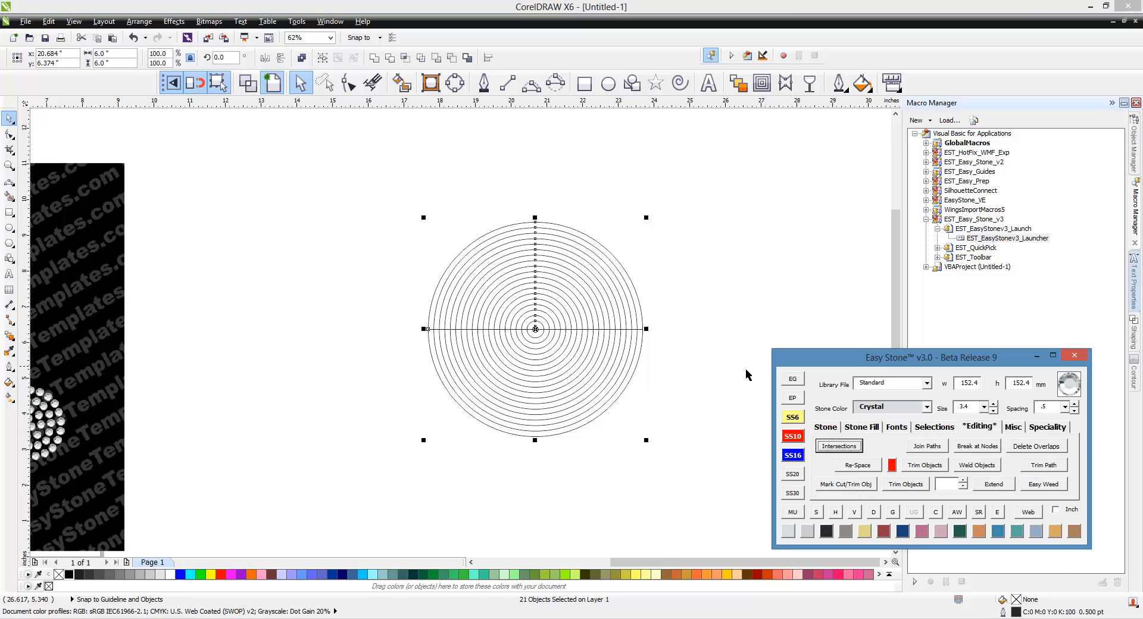
pyautogui.click(842, 447)
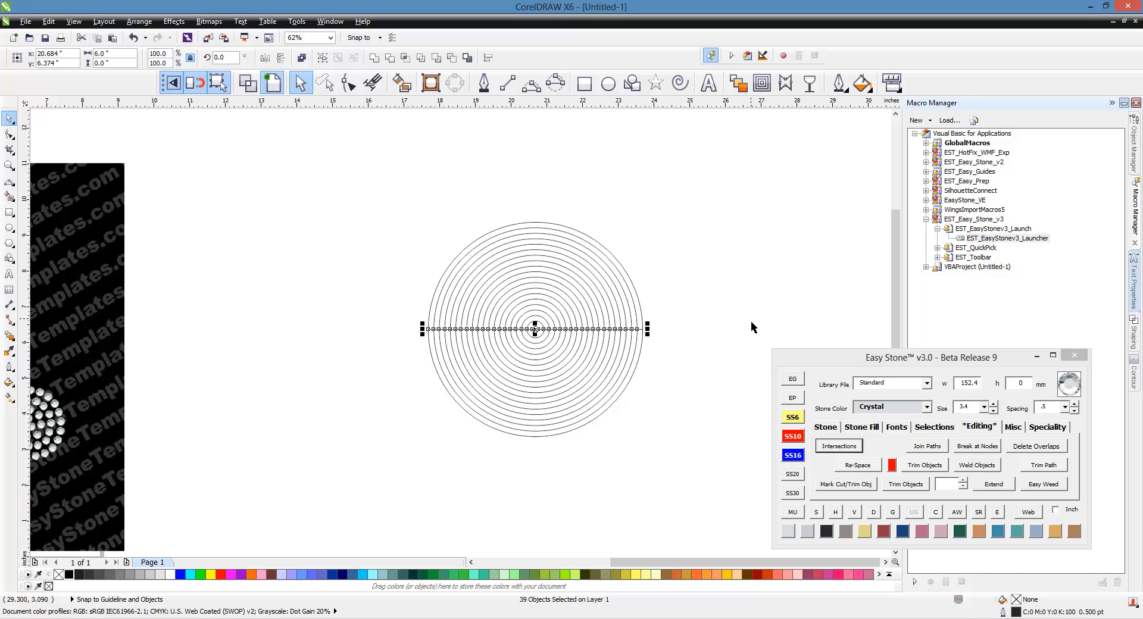
# Delete the lower half of the rings together with the split line and the smallest central pieces.
pyautogui.click(751, 327)
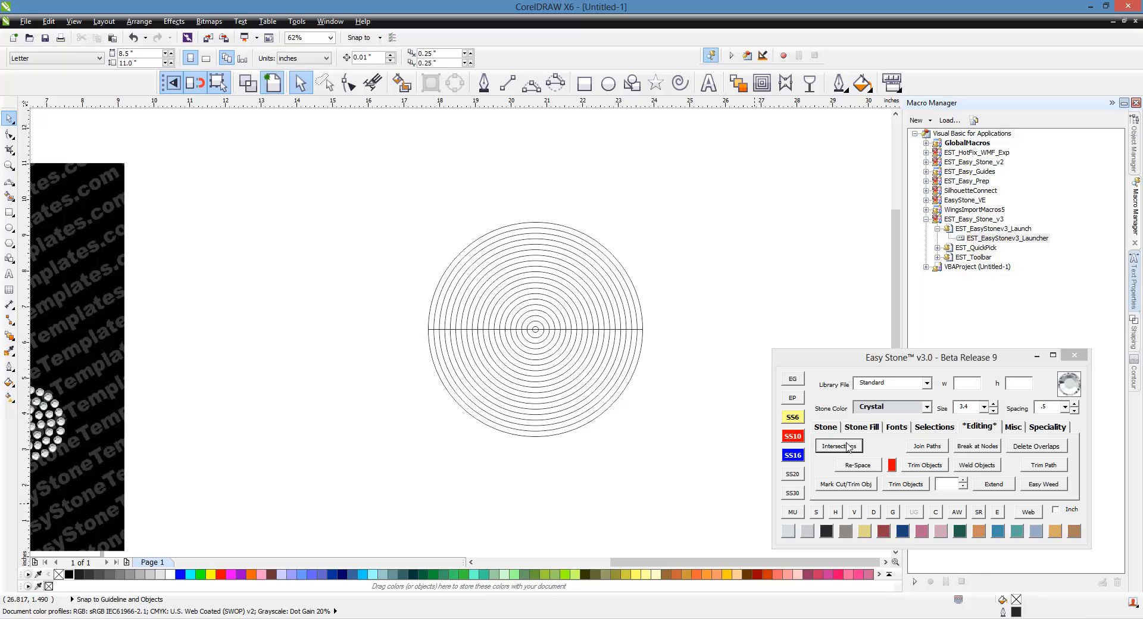
pyautogui.moveTo(332, 447); pyautogui.dragTo(718, 314)
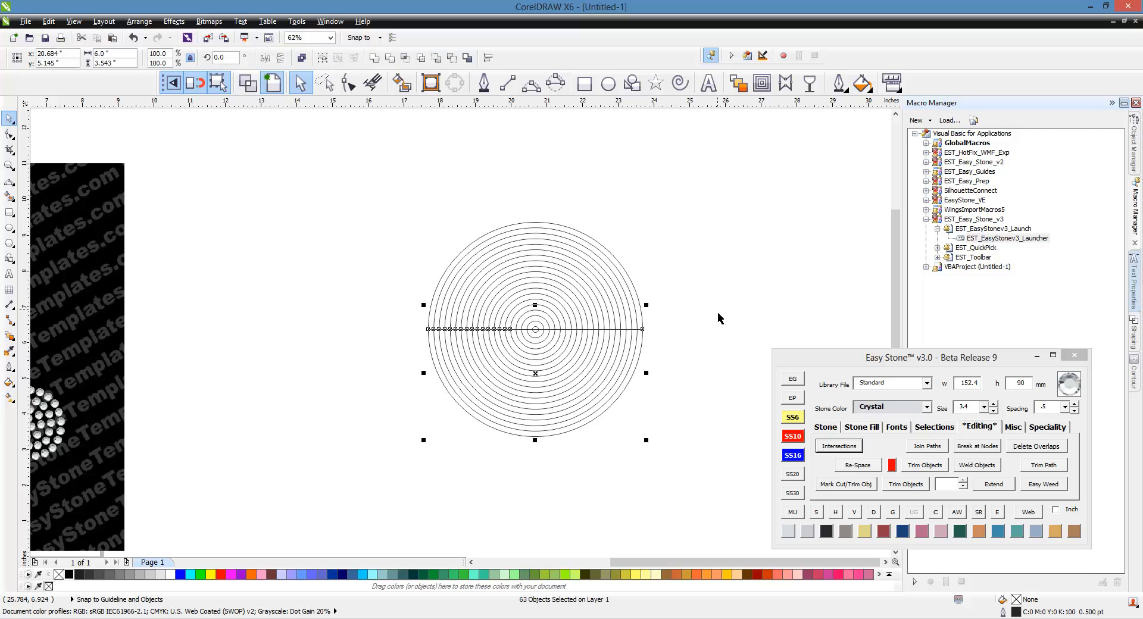
pyautogui.press('Delete')
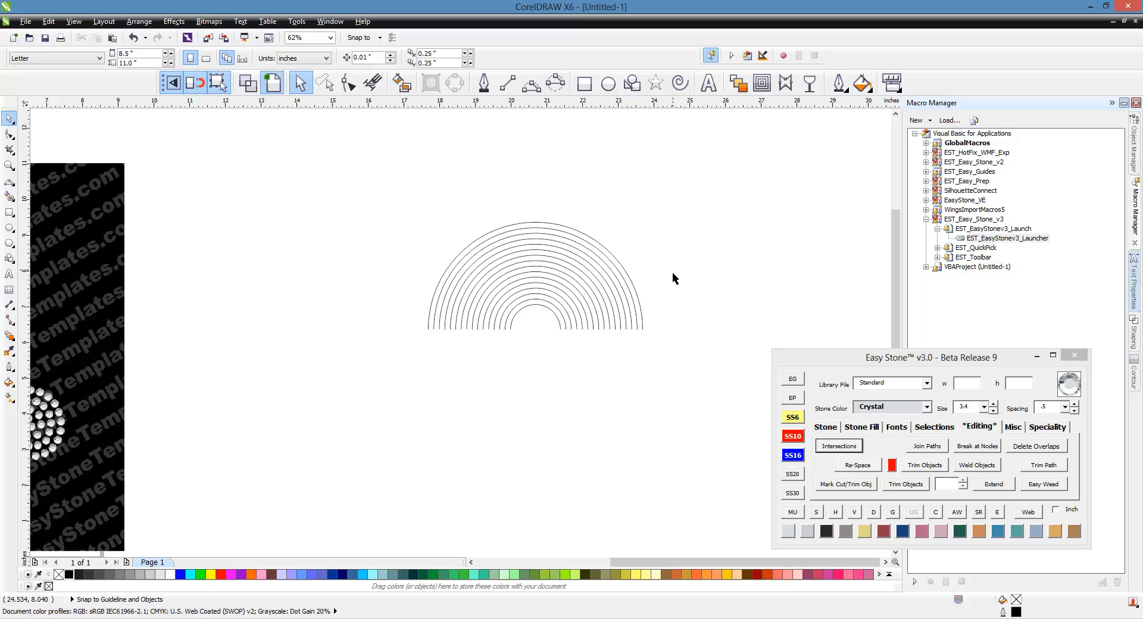
# Delete the four innermost arcs, one after another, and select the remaining arcs to check their count.
pyautogui.scroll(-2, 672, 273)
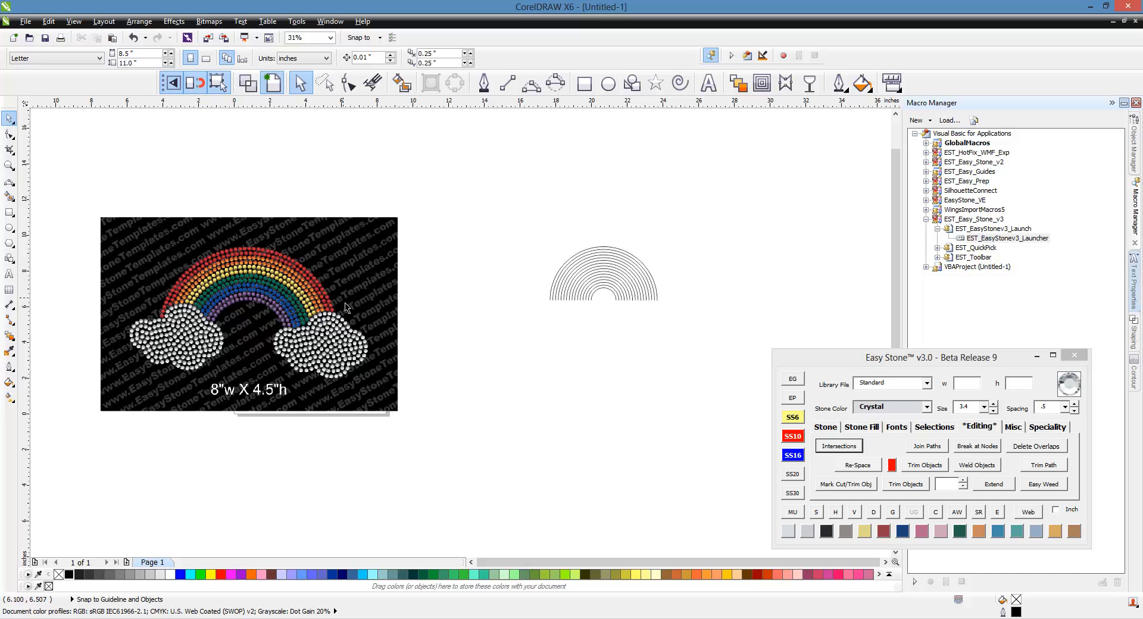
pyautogui.scroll(1, 674, 257)
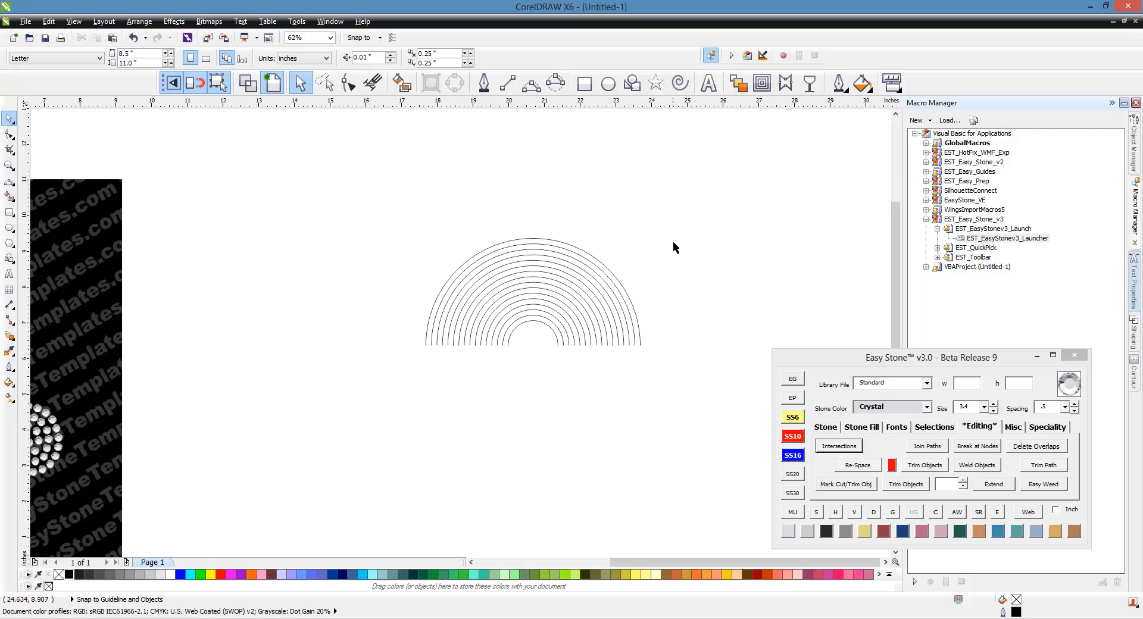
pyautogui.moveTo(712, 218); pyautogui.dragTo(357, 376)
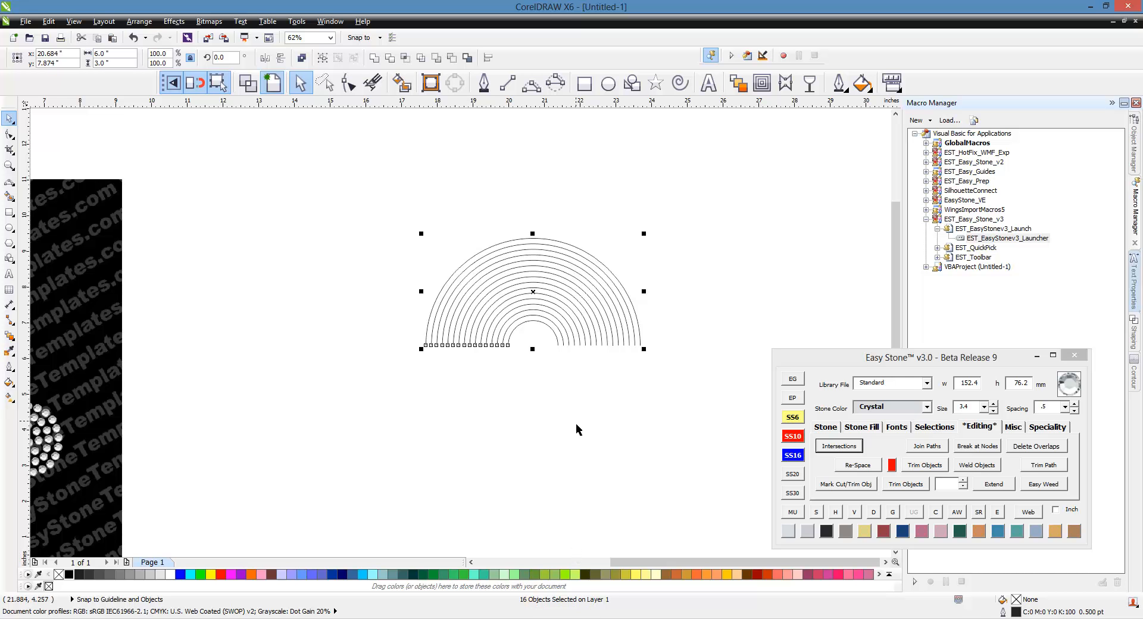
pyautogui.click(549, 340)
pyautogui.press('Delete')
pyautogui.press('Tab')
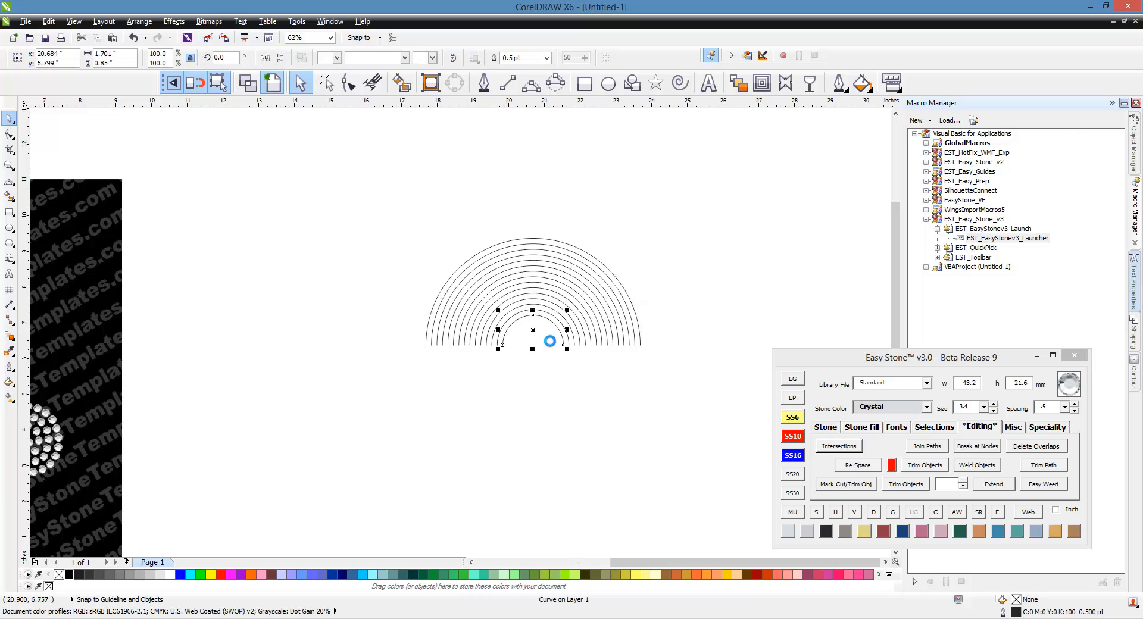
pyautogui.press('Delete')
pyautogui.press('Tab')
pyautogui.press('Delete')
pyautogui.press('Tab')
pyautogui.press('Delete')
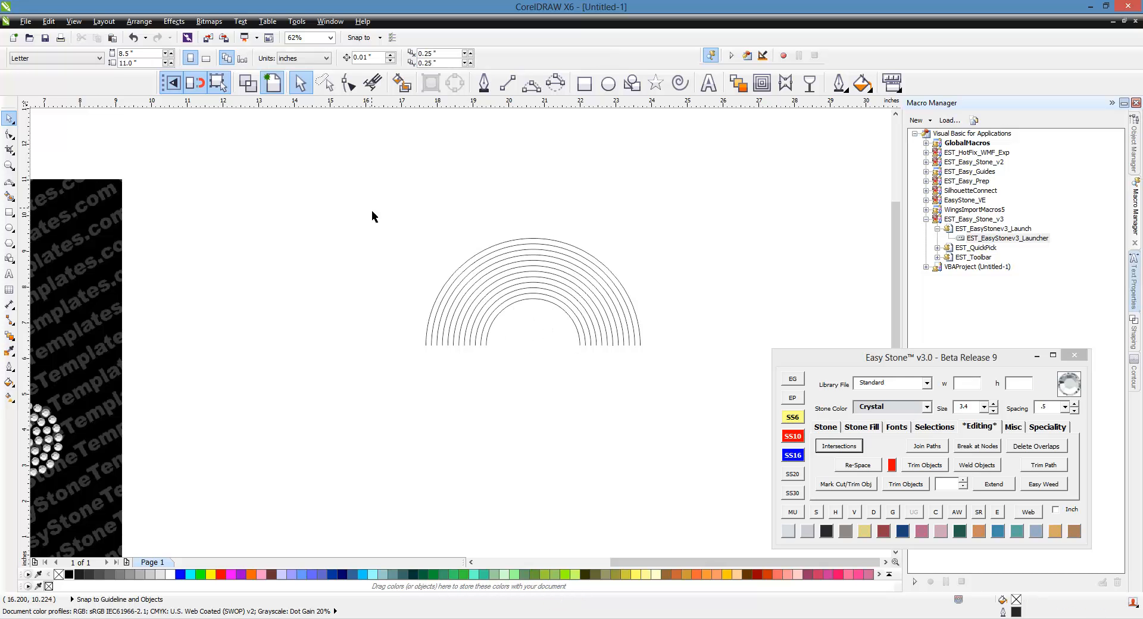
pyautogui.moveTo(372, 208); pyautogui.dragTo(680, 385)
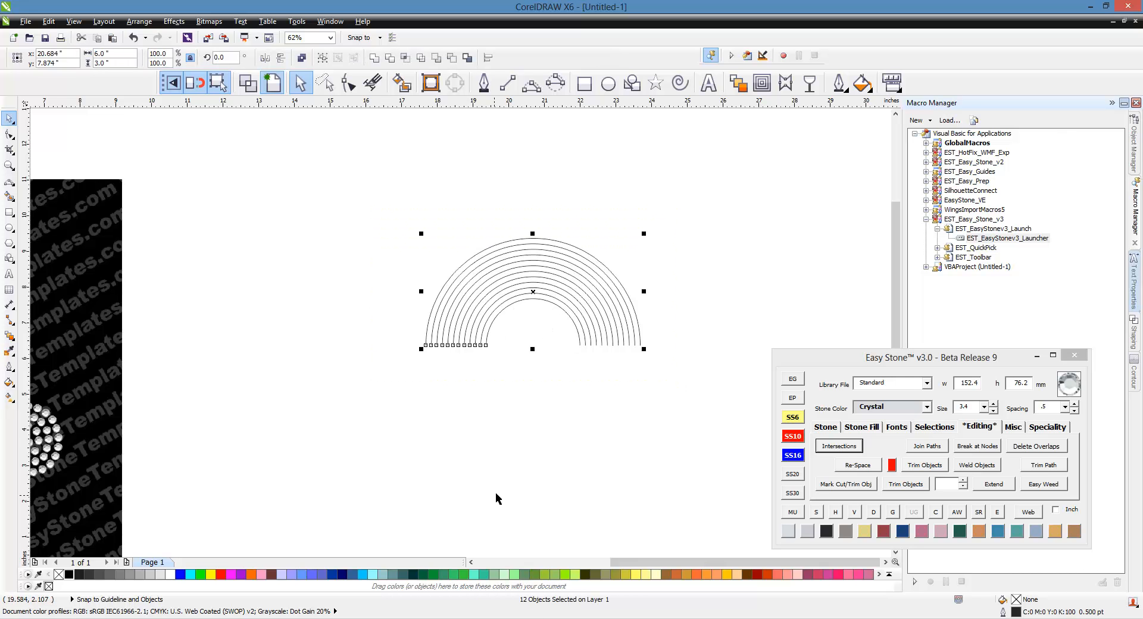
pyautogui.click(510, 416)
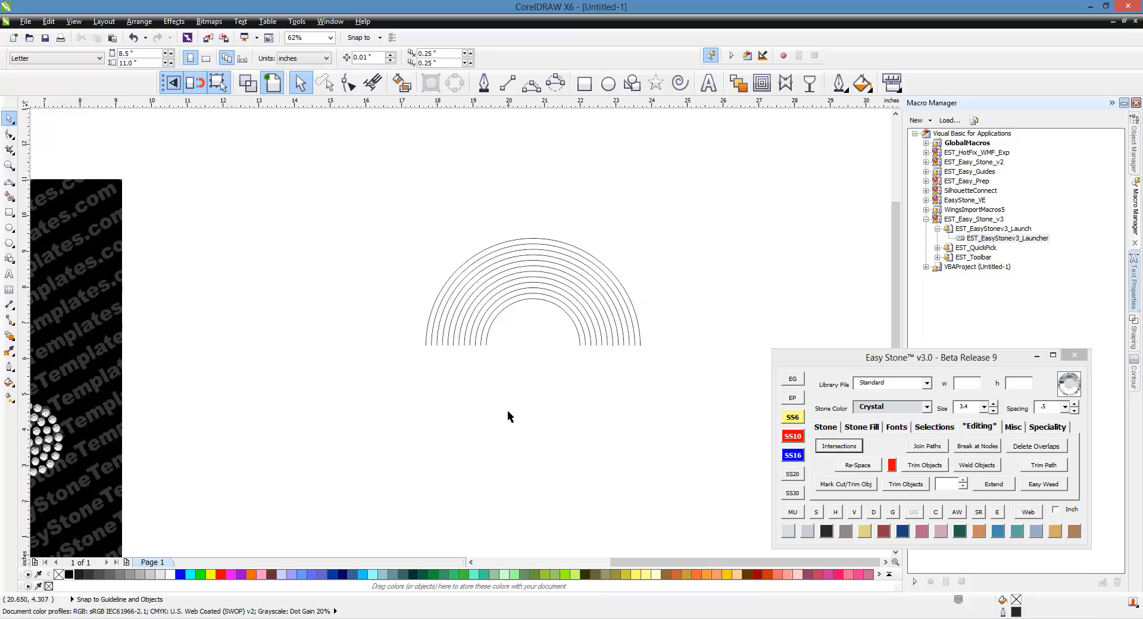
# Draw a circle about 2.3 inches wide below and to the right of the rainbow arcs.
pyautogui.scroll(-2, 515, 410)
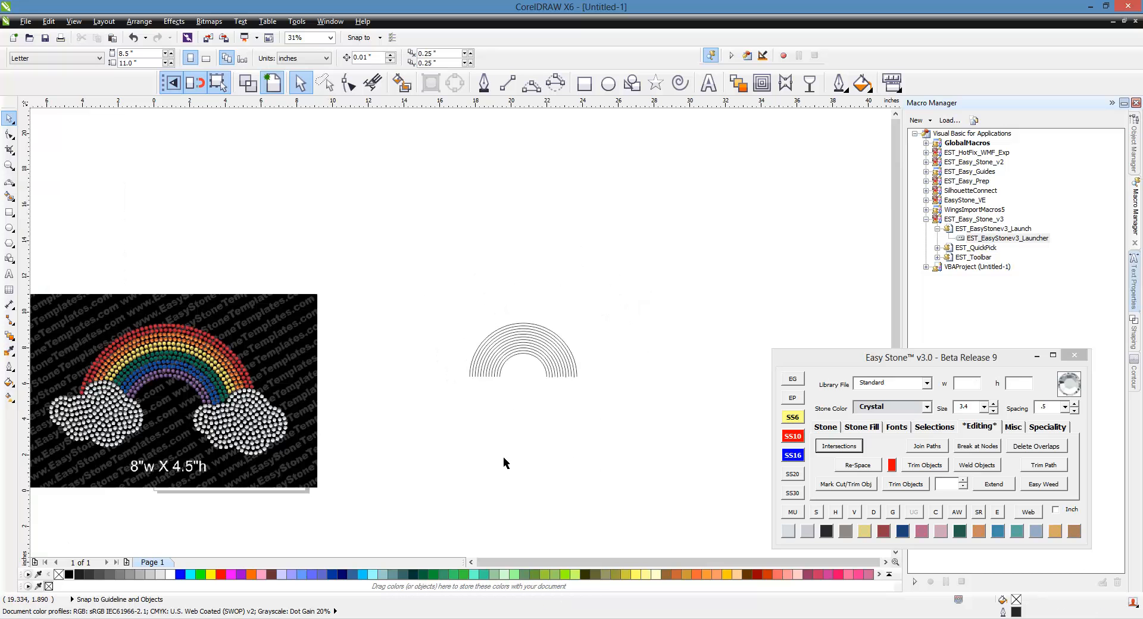
pyautogui.click(608, 83)
pyautogui.moveTo(606, 421); pyautogui.dragTo(631, 449)
pyautogui.scroll(1, 629, 446)
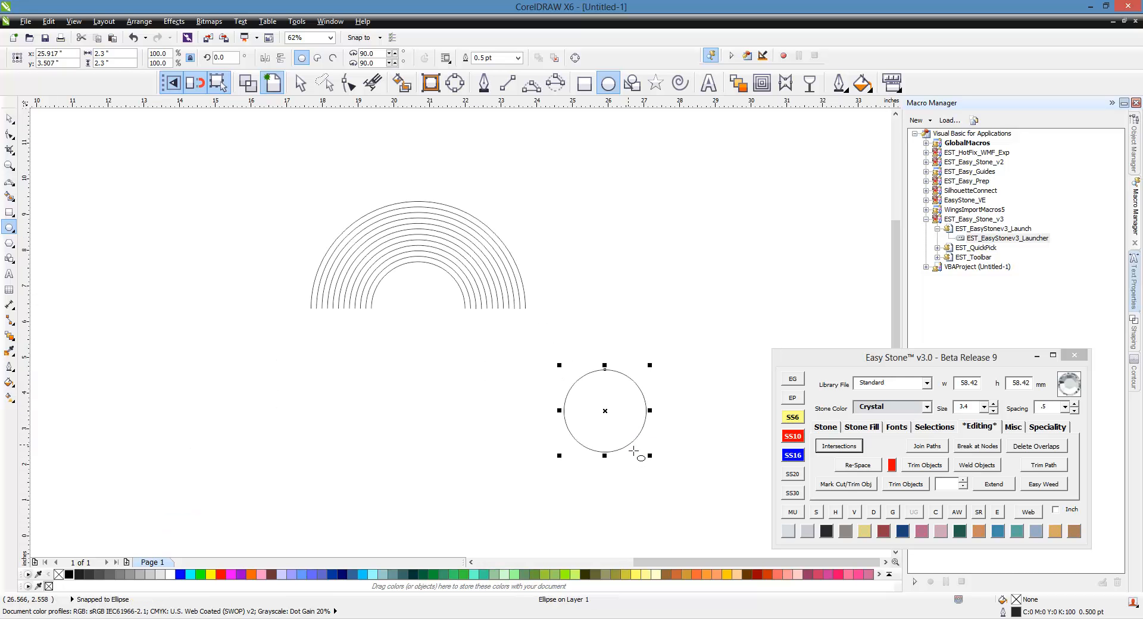
# Duplicate the circle twice to form an overlapping row of three for the cloud.
pyautogui.moveTo(605, 411); pyautogui.dragTo(531, 412)
pyautogui.hotkey('ctrl', 'z')
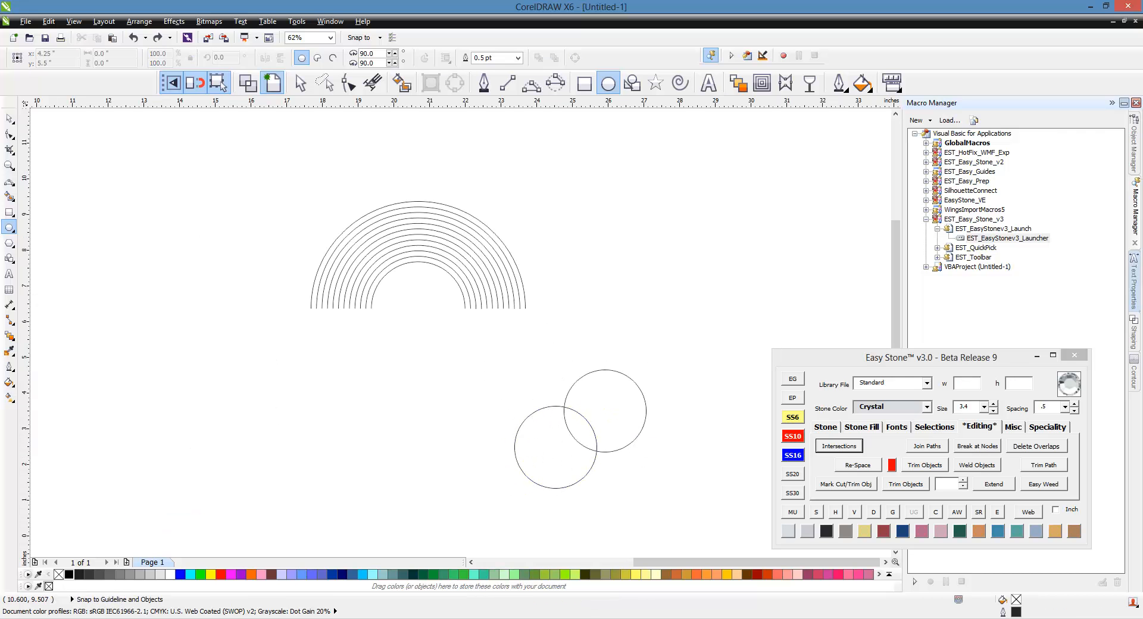
pyautogui.click(9, 119)
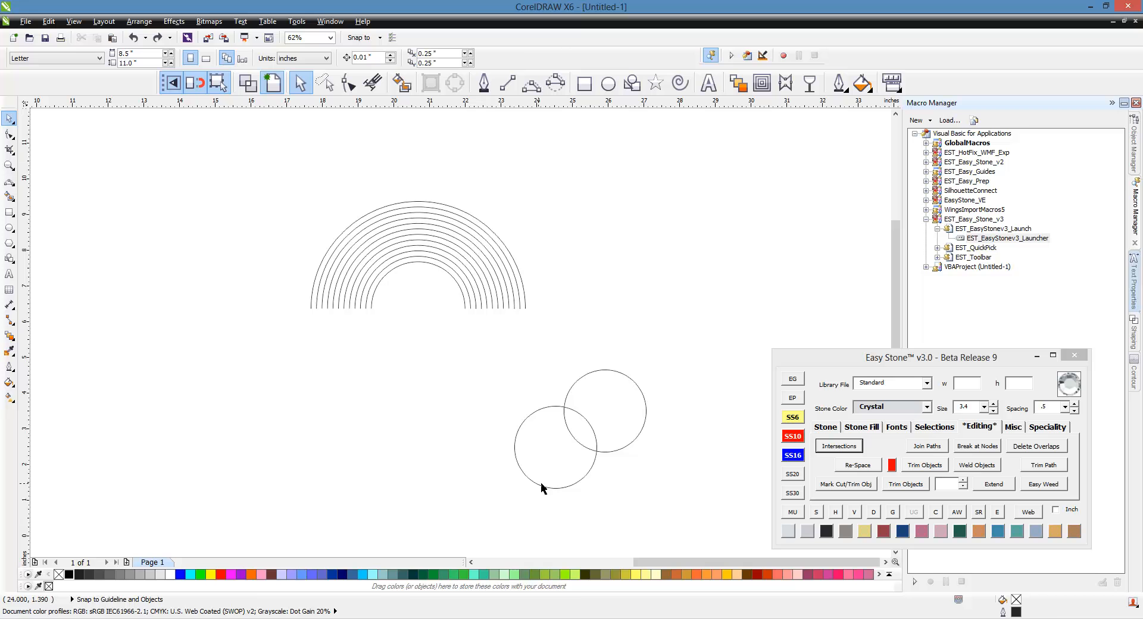
pyautogui.moveTo(543, 484); pyautogui.dragTo(487, 449)
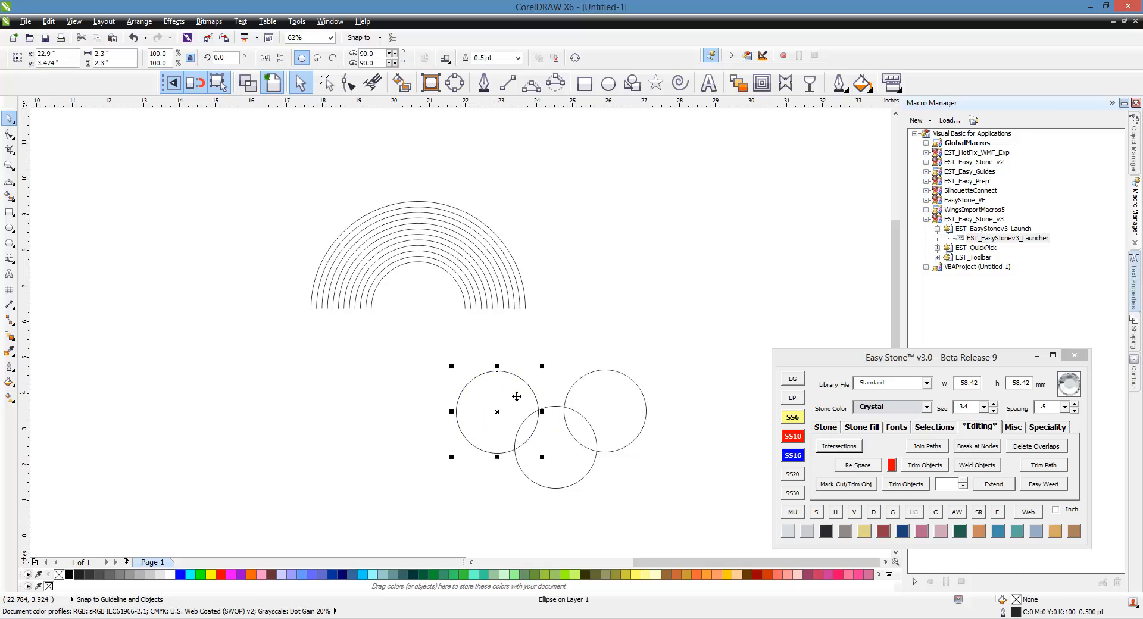
# Shrink the cloud's left circle to about 1.37 inches and place a copy about 1.69 inches wide above the lower circle.
pyautogui.moveTo(551, 377); pyautogui.dragTo(529, 452)
pyautogui.scroll(2, 477, 428)
pyautogui.moveTo(604, 498); pyautogui.dragTo(571, 377)
pyautogui.rightClick(572, 377)
pyautogui.moveTo(688, 258); pyautogui.dragTo(640, 306)
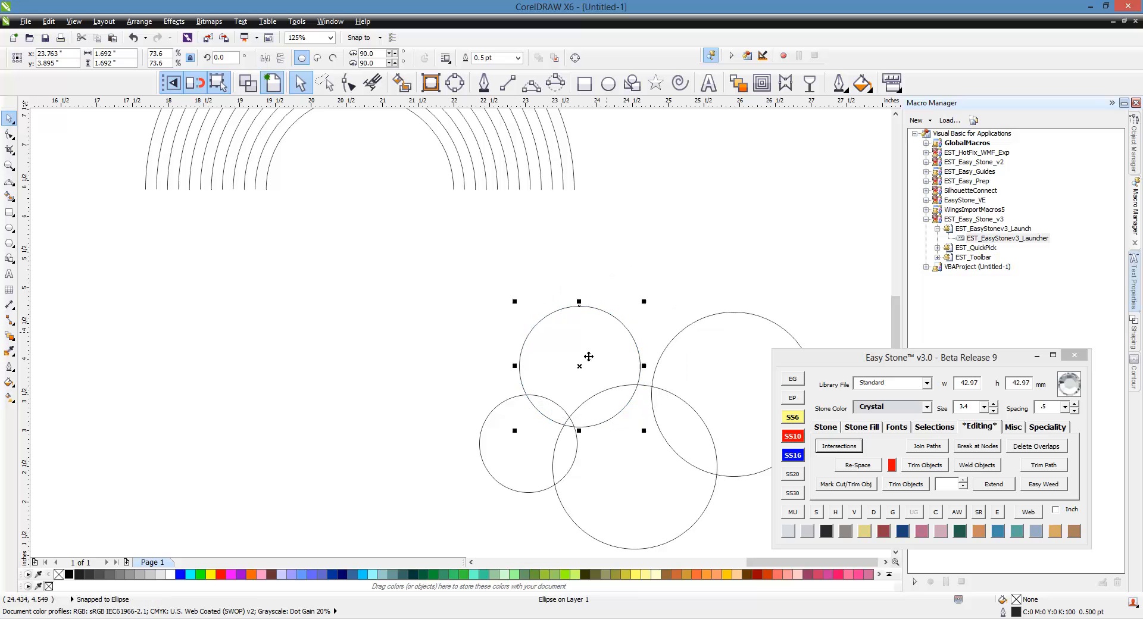
pyautogui.moveTo(590, 355); pyautogui.dragTo(605, 364)
# Enlarge the cloud's left circle to about 1.74 inches and nudge it so it overlaps its neighbours.
pyautogui.click(504, 433)
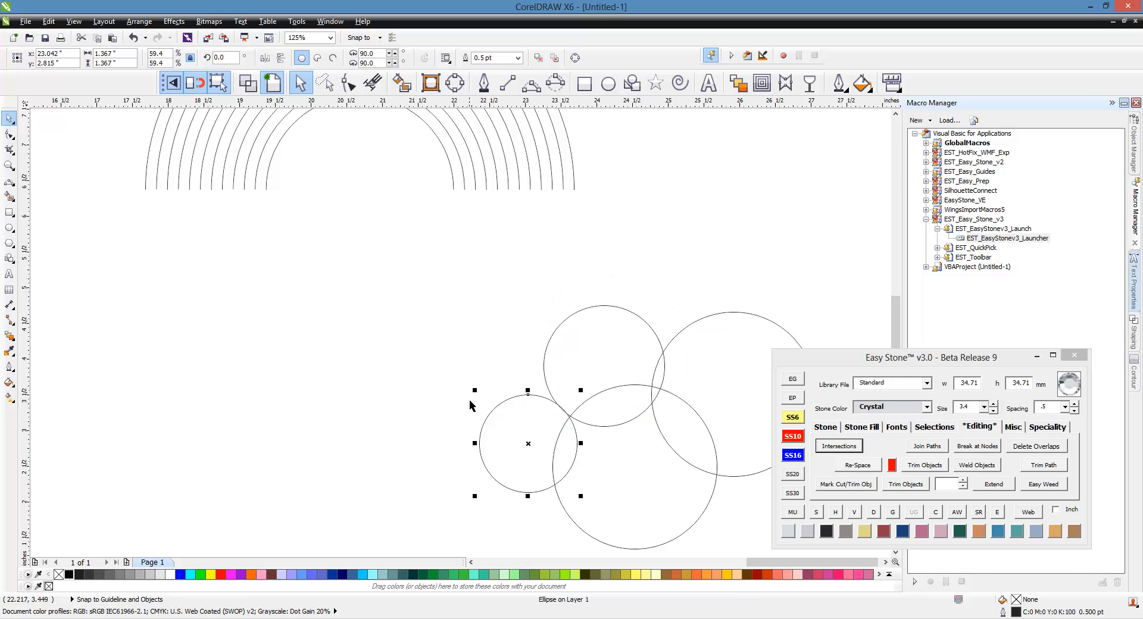
pyautogui.moveTo(478, 397); pyautogui.dragTo(411, 369)
pyautogui.moveTo(509, 424); pyautogui.dragTo(518, 427)
# Shrink the cloud's right circle to about 2.05 inches and move it and the lower circle closer into the cluster.
pyautogui.scroll(-1, 362, 352)
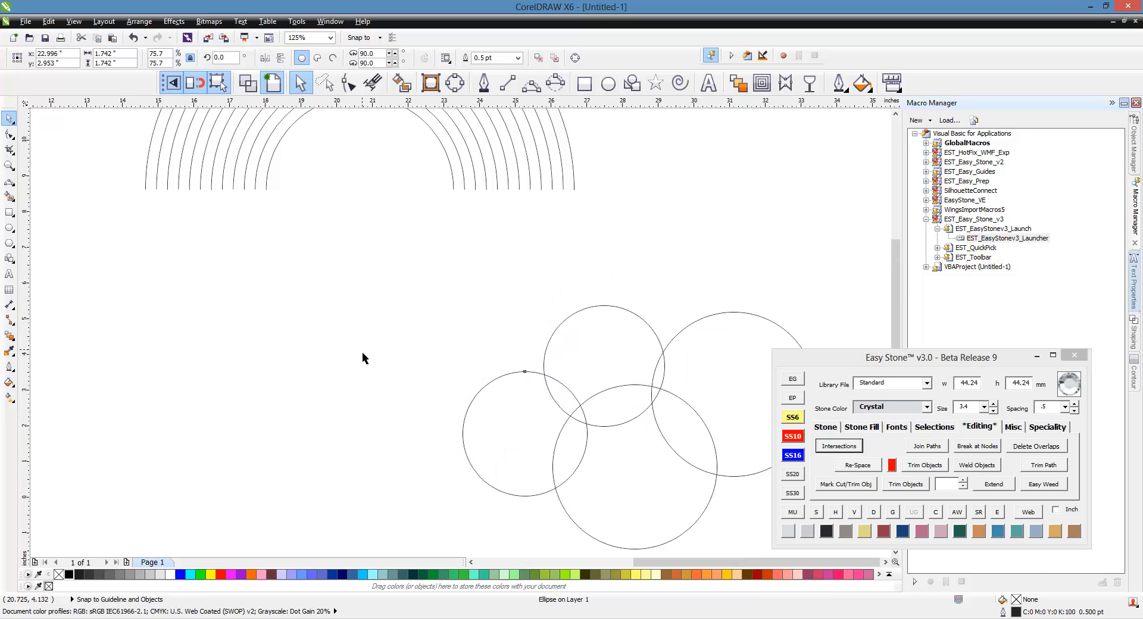
pyautogui.scroll(1, 492, 352)
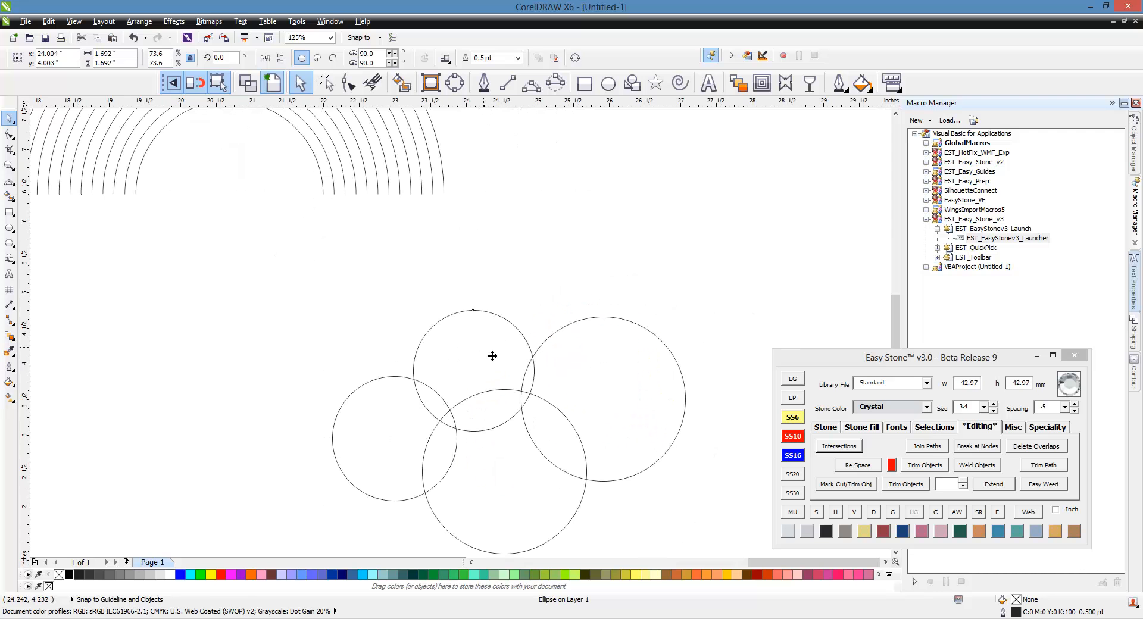
pyautogui.click(683, 376)
pyautogui.moveTo(689, 312); pyautogui.dragTo(671, 330)
pyautogui.moveTo(621, 393); pyautogui.dragTo(600, 391)
pyautogui.scroll(-1, 600, 392)
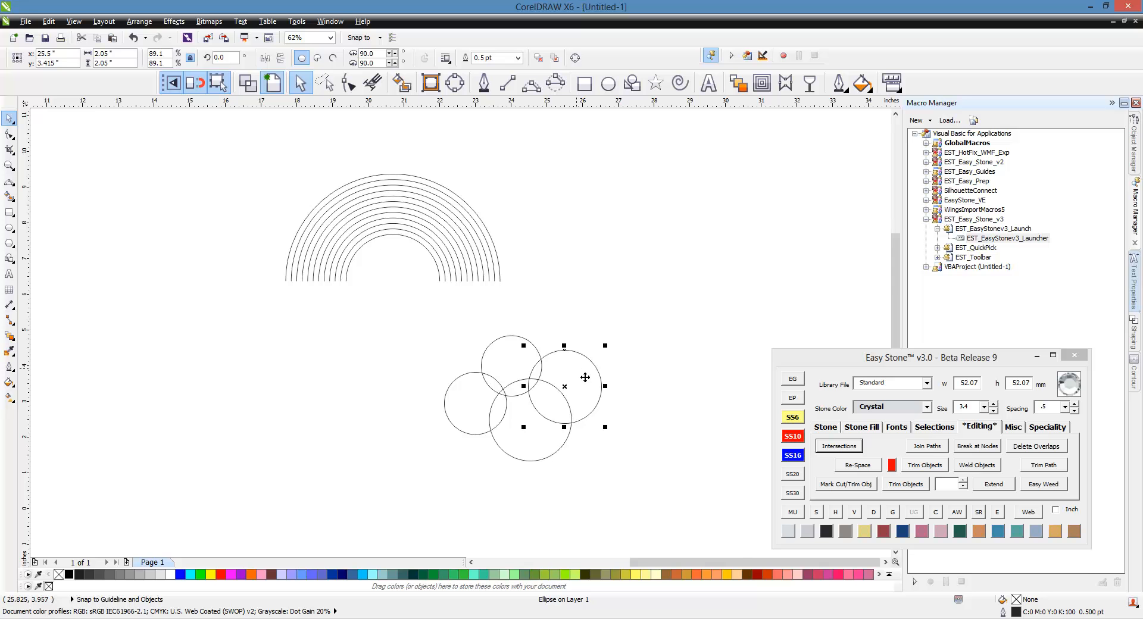
pyautogui.moveTo(527, 462); pyautogui.dragTo(527, 451)
pyautogui.scroll(1, 505, 374)
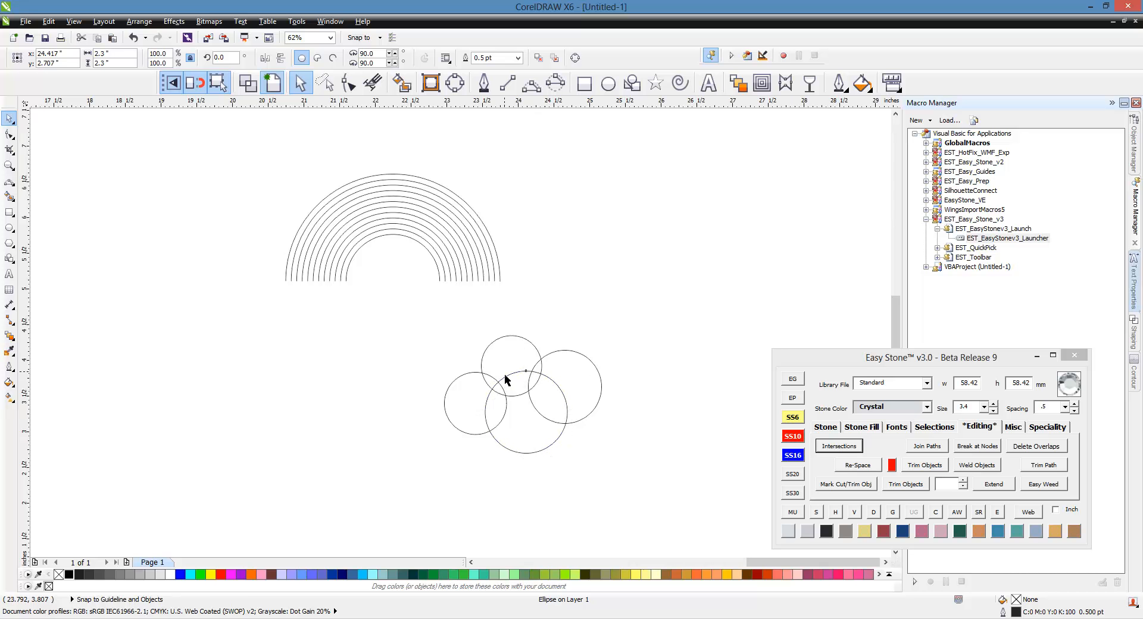
# Enlarge the cloud's top circle to roughly match the lower circle and nudge it into place within the cluster.
pyautogui.click(556, 317)
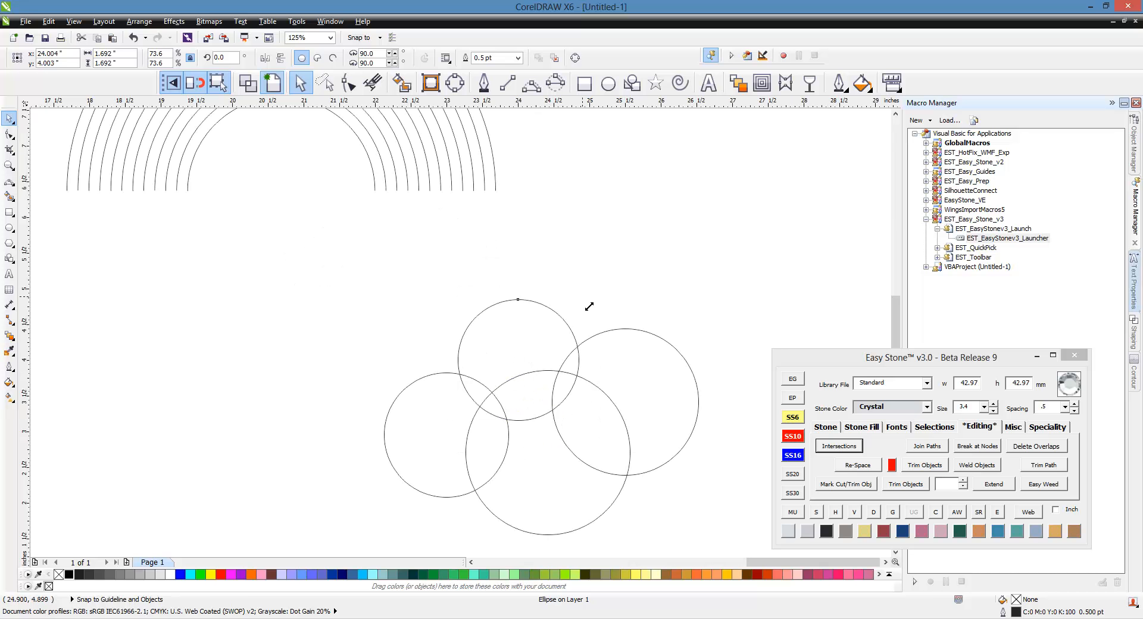
pyautogui.moveTo(590, 306); pyautogui.dragTo(620, 275)
pyautogui.moveTo(537, 340); pyautogui.dragTo(538, 345)
pyautogui.scroll(-1, 557, 324)
pyautogui.click(643, 314)
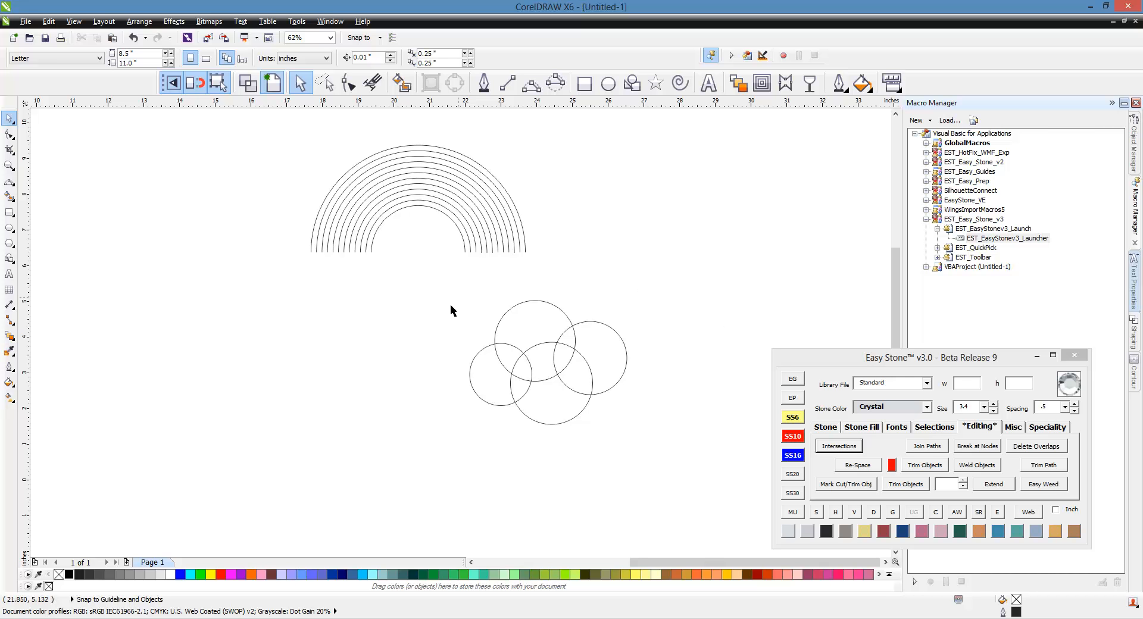
# Weld the four overlapping circles into a single cloud outline.
pyautogui.moveTo(671, 288); pyautogui.dragTo(424, 445)
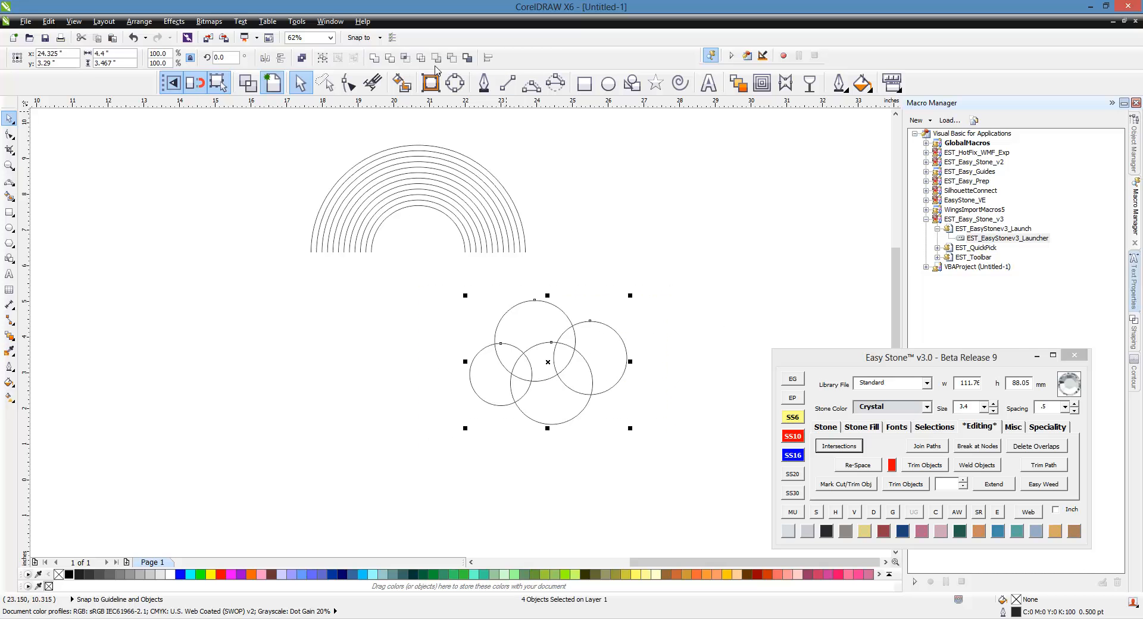
pyautogui.click(374, 62)
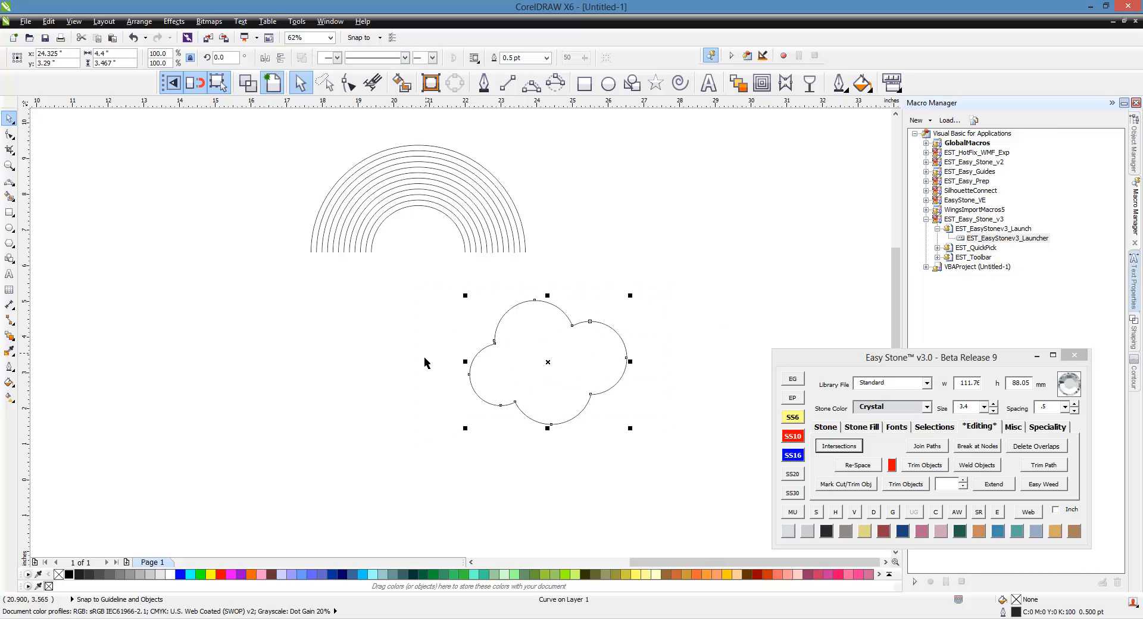
pyautogui.click(403, 405)
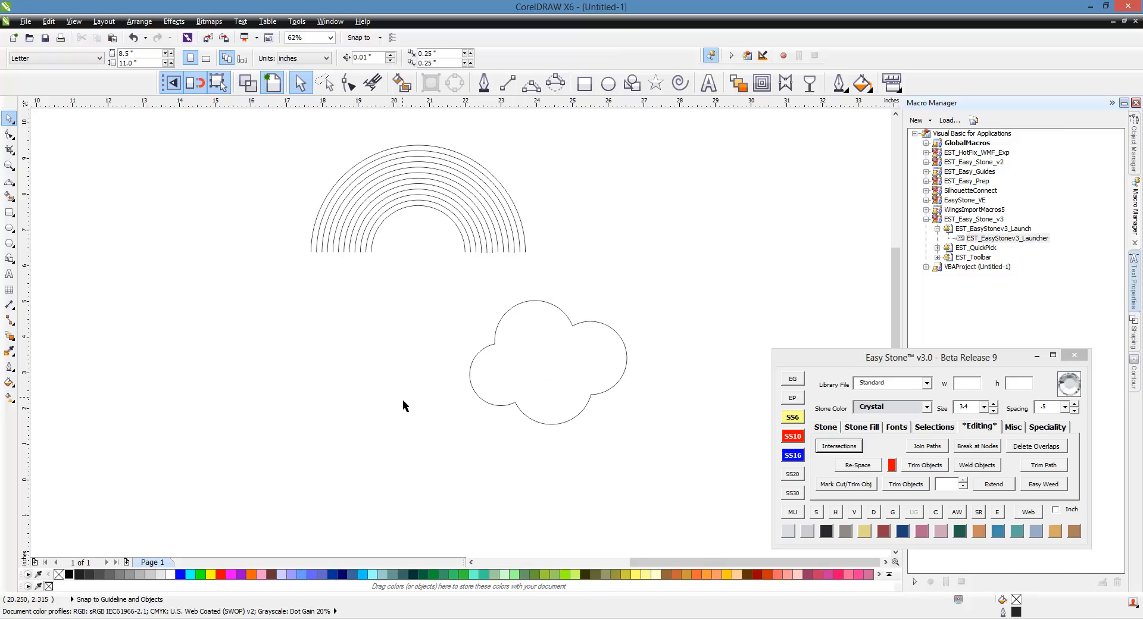
# Shrink the cloud to about 3.03 inches wide and place it over the rainbow's right end.
pyautogui.click(519, 402)
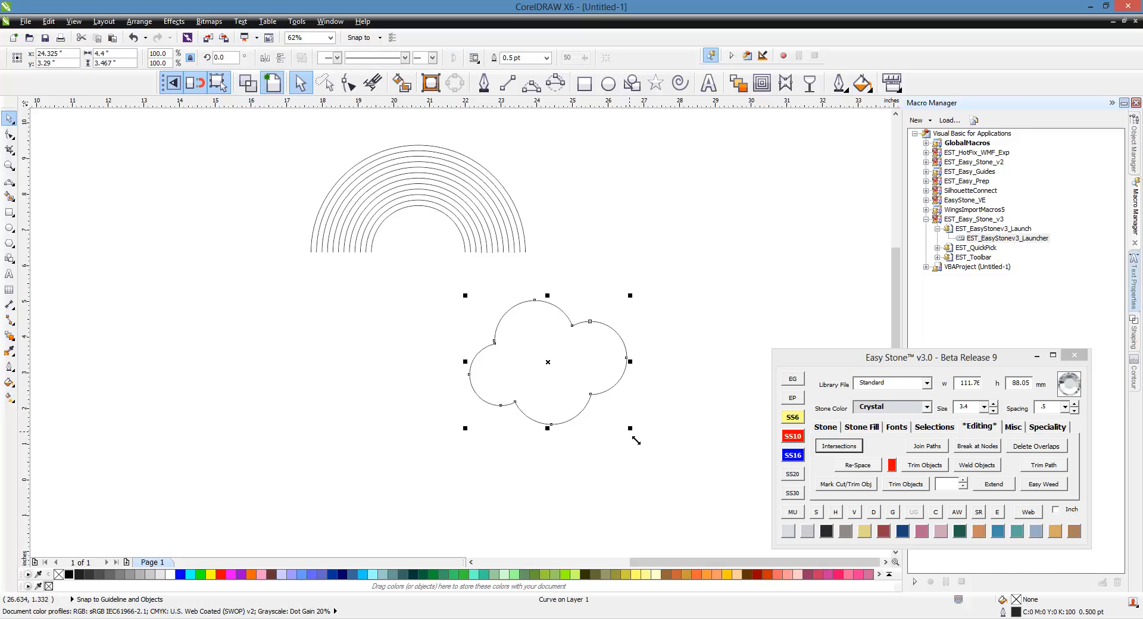
pyautogui.moveTo(634, 436); pyautogui.dragTo(589, 452)
pyautogui.moveTo(547, 377); pyautogui.dragTo(511, 320)
pyautogui.scroll(1, 516, 255)
# Rotate the cloud to about 7.6 degrees and nudge it slightly down and left over the rainbow's right end.
pyautogui.click(505, 331)
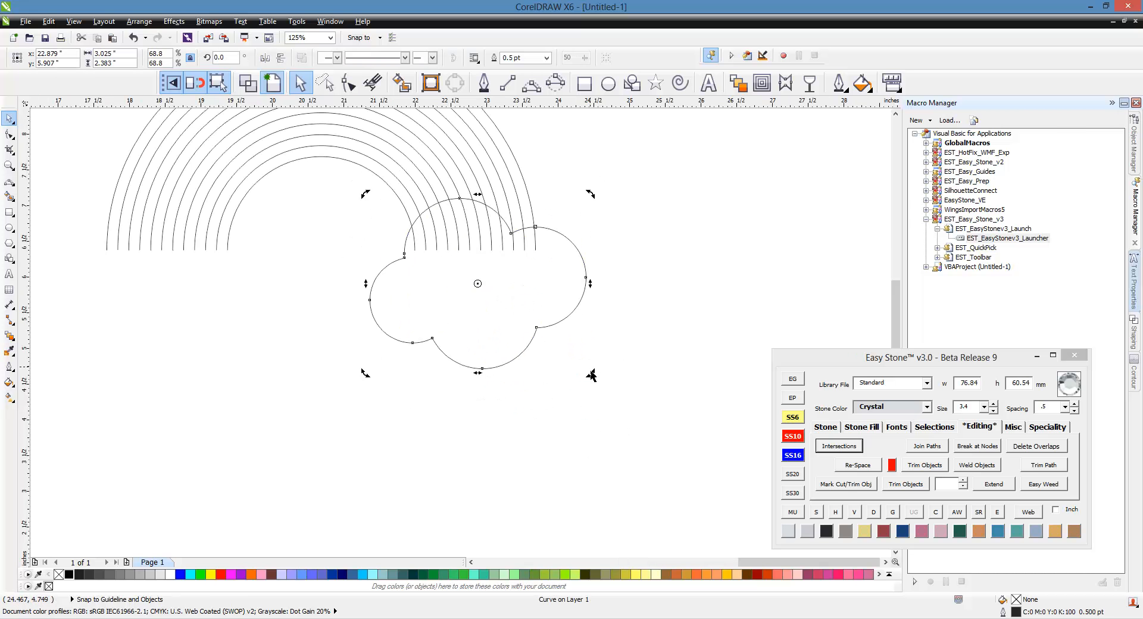
pyautogui.moveTo(592, 375); pyautogui.dragTo(618, 376)
pyautogui.click(556, 465)
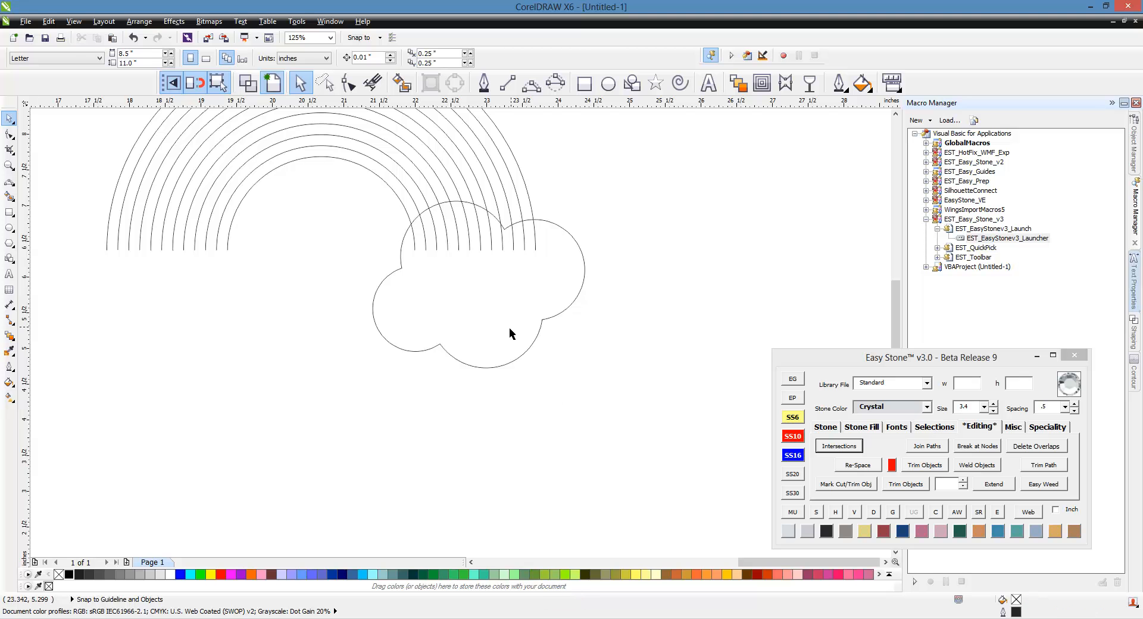
pyautogui.moveTo(515, 331); pyautogui.dragTo(505, 328)
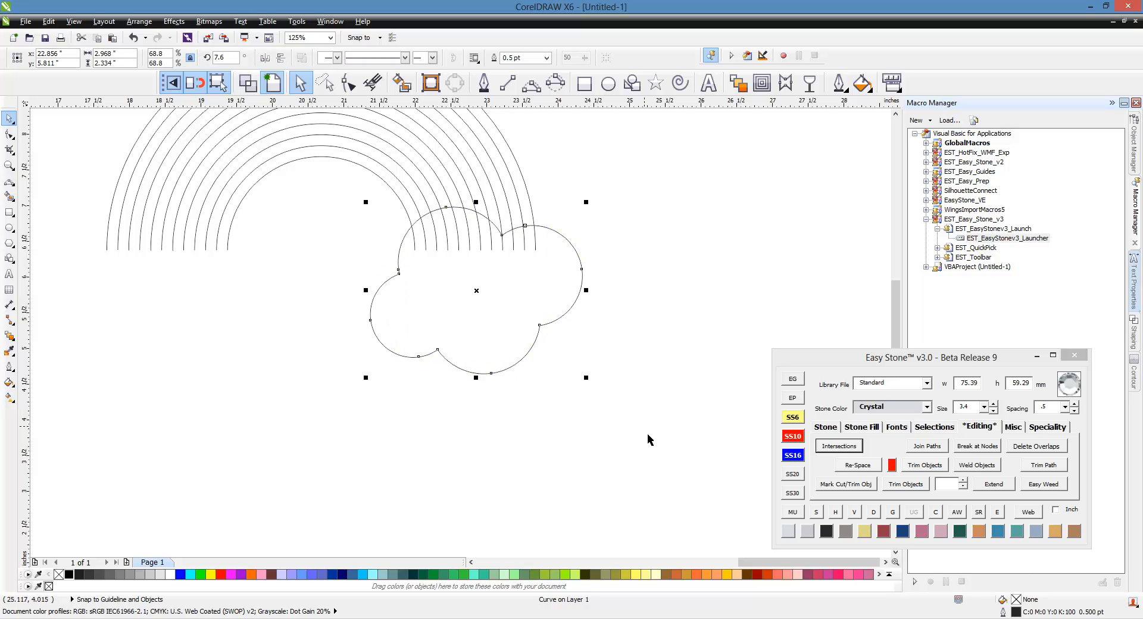
# Place a copy of the cloud over the rainbow's left end, rotate it to about 349.7 degrees and nudge it slightly outward.
pyautogui.scroll(-2, 560, 444)
pyautogui.scroll(2, 528, 369)
pyautogui.moveTo(599, 400); pyautogui.dragTo(277, 333)
pyautogui.click(281, 340)
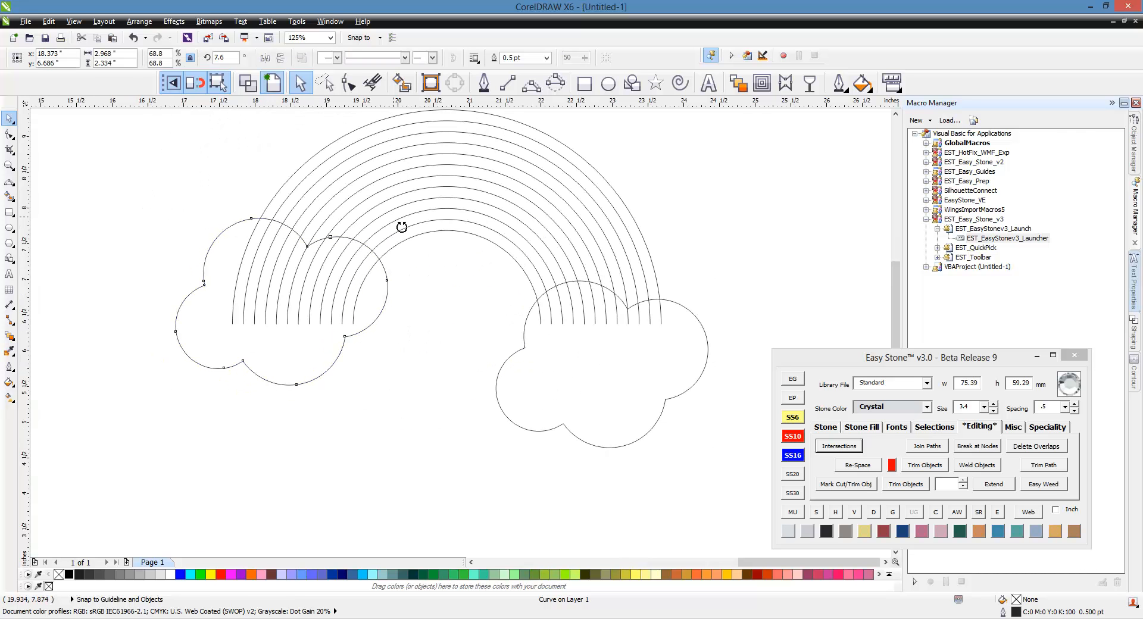
pyautogui.moveTo(402, 227); pyautogui.dragTo(419, 260)
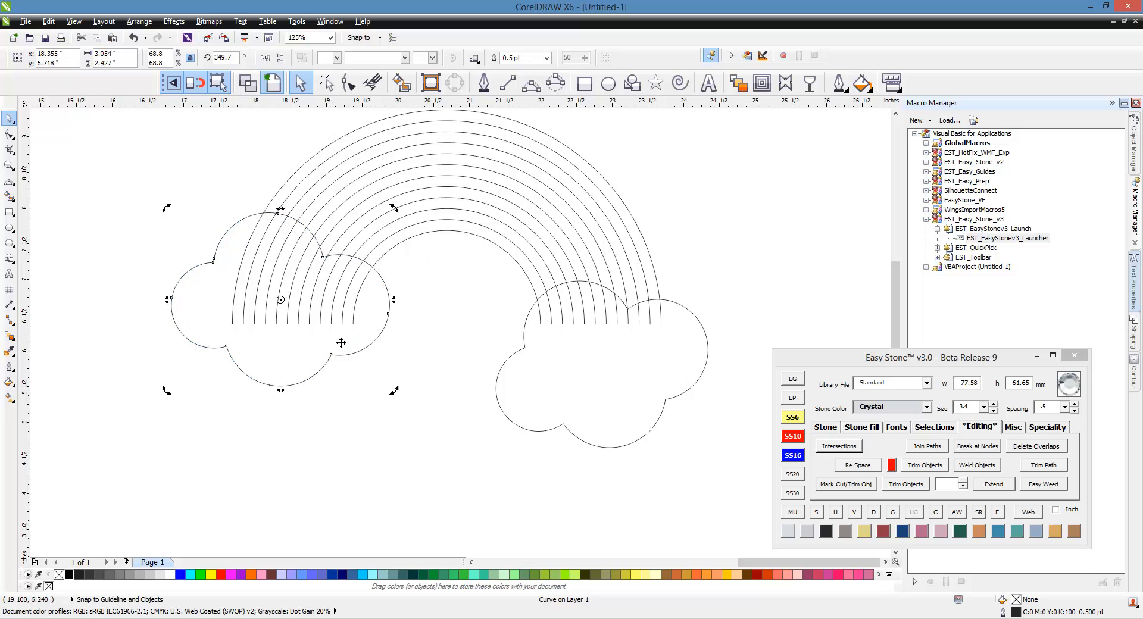
pyautogui.moveTo(298, 380); pyautogui.dragTo(281, 389)
pyautogui.click(351, 517)
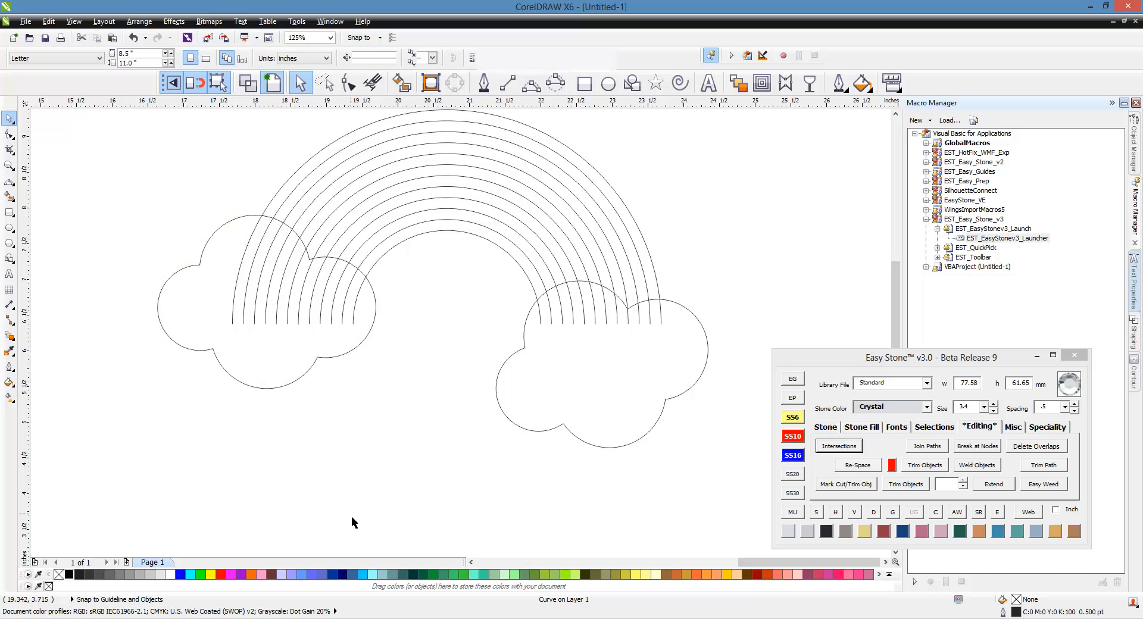
pyautogui.scroll(-2, 483, 356)
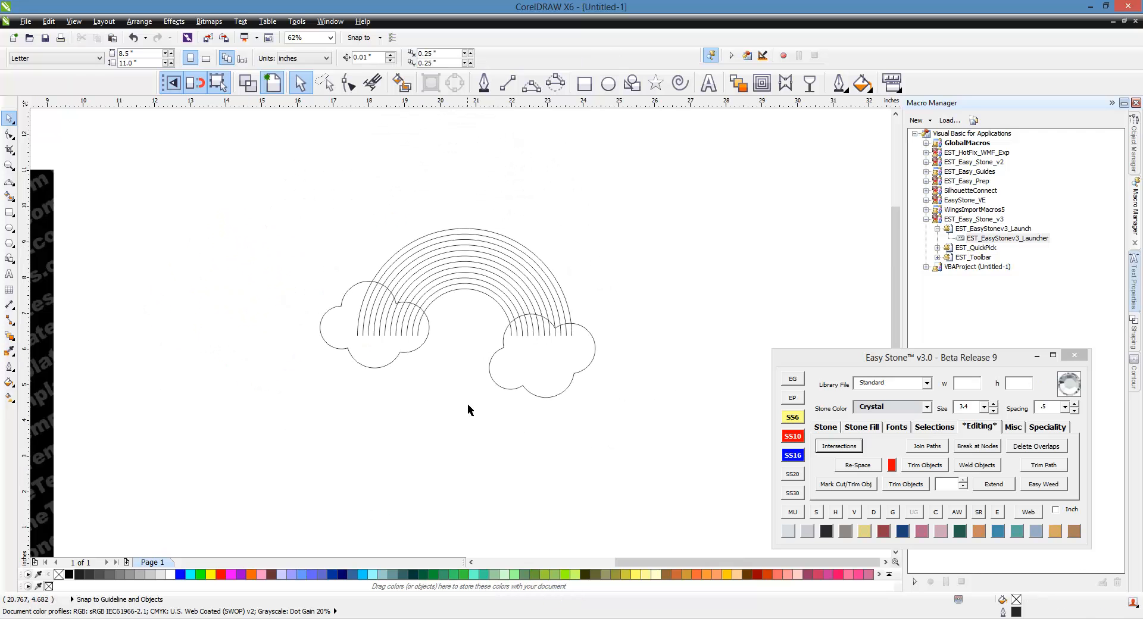
pyautogui.click(514, 373)
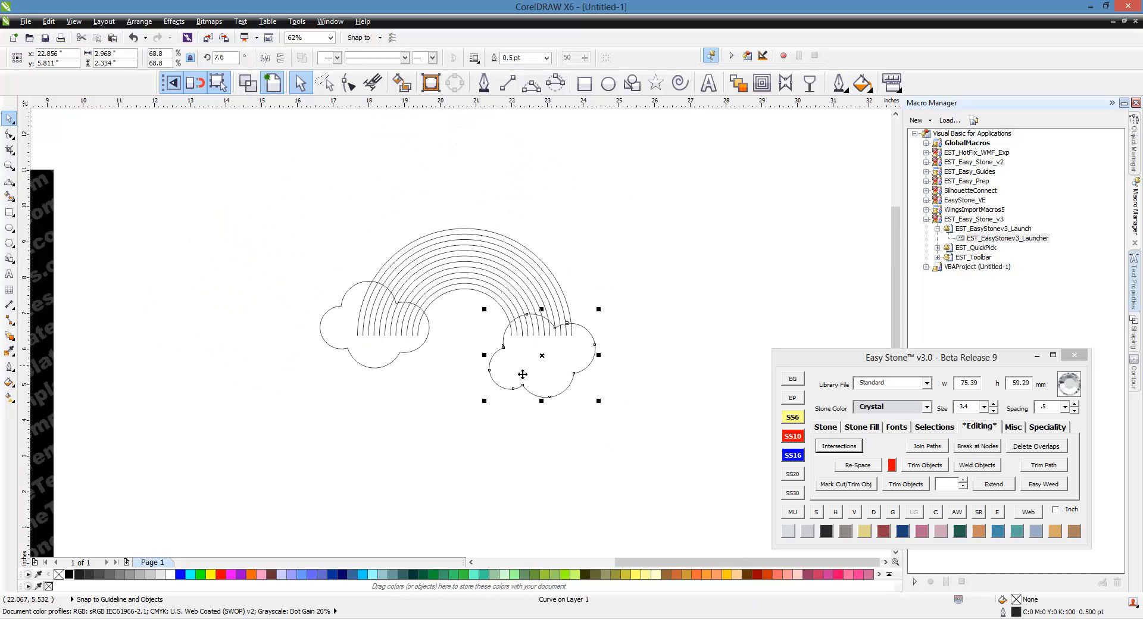
pyautogui.scroll(2, 522, 374)
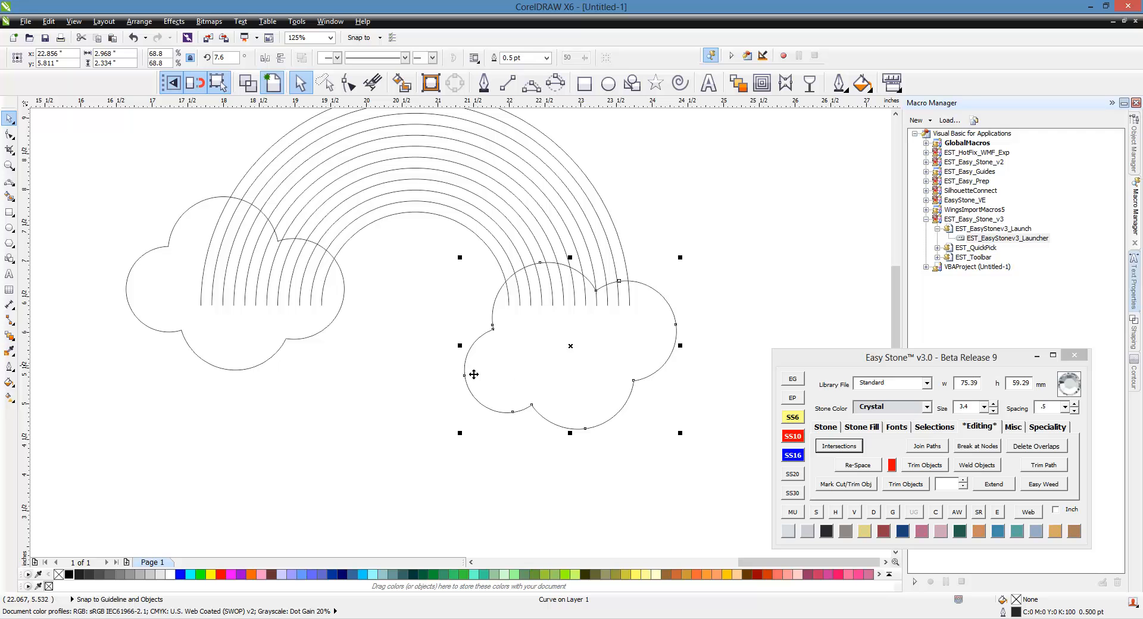
pyautogui.click(425, 377)
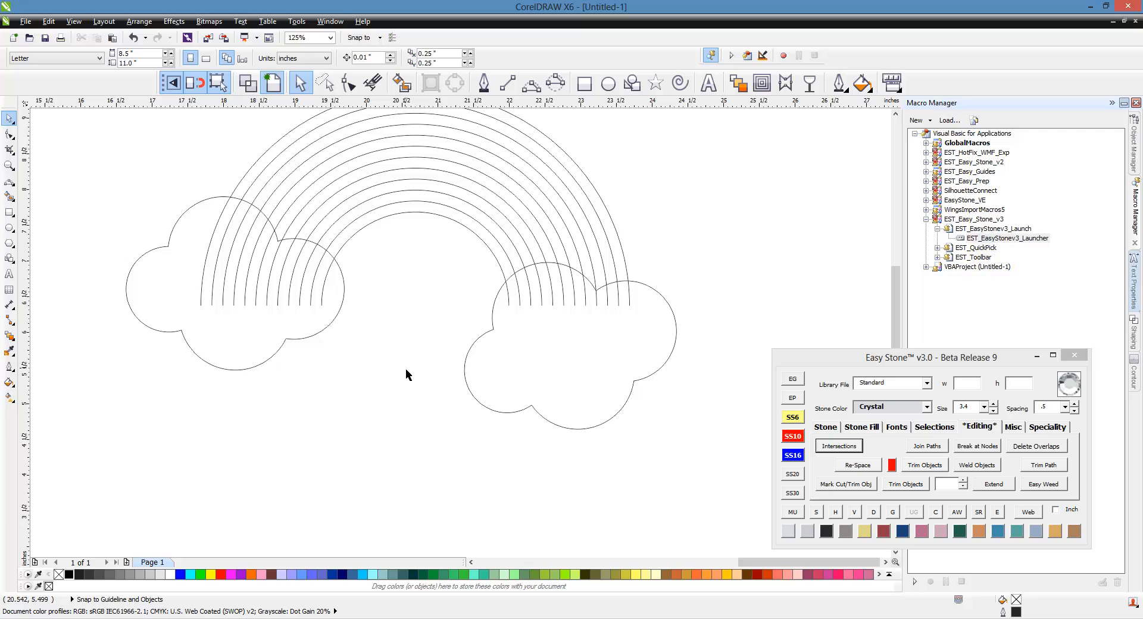
pyautogui.scroll(-2, 590, 339)
pyautogui.scroll(2, 592, 324)
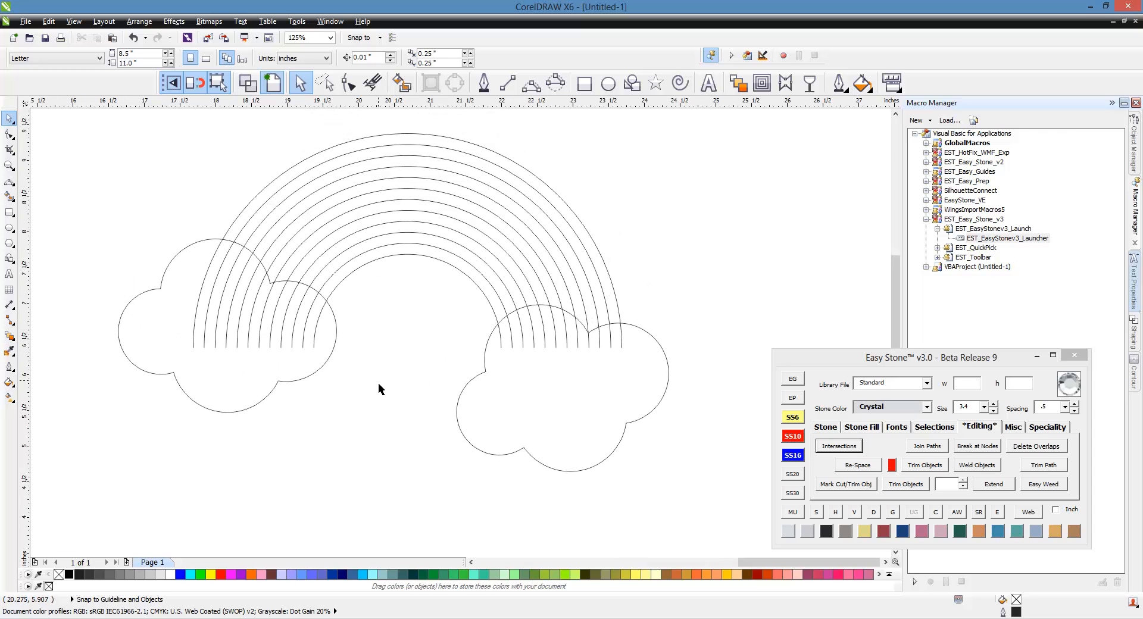
pyautogui.scroll(-2, 428, 348)
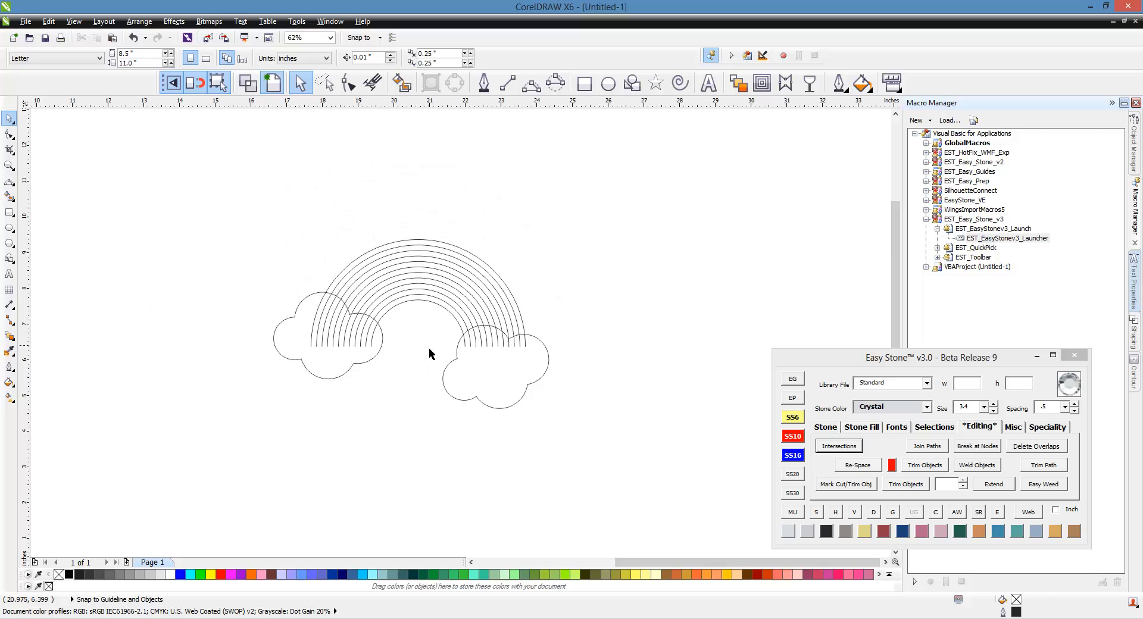
# Mark both cloud outlines as the cut/trim objects in Easy Stone.
pyautogui.scroll(2, 429, 347)
pyautogui.click(534, 403)
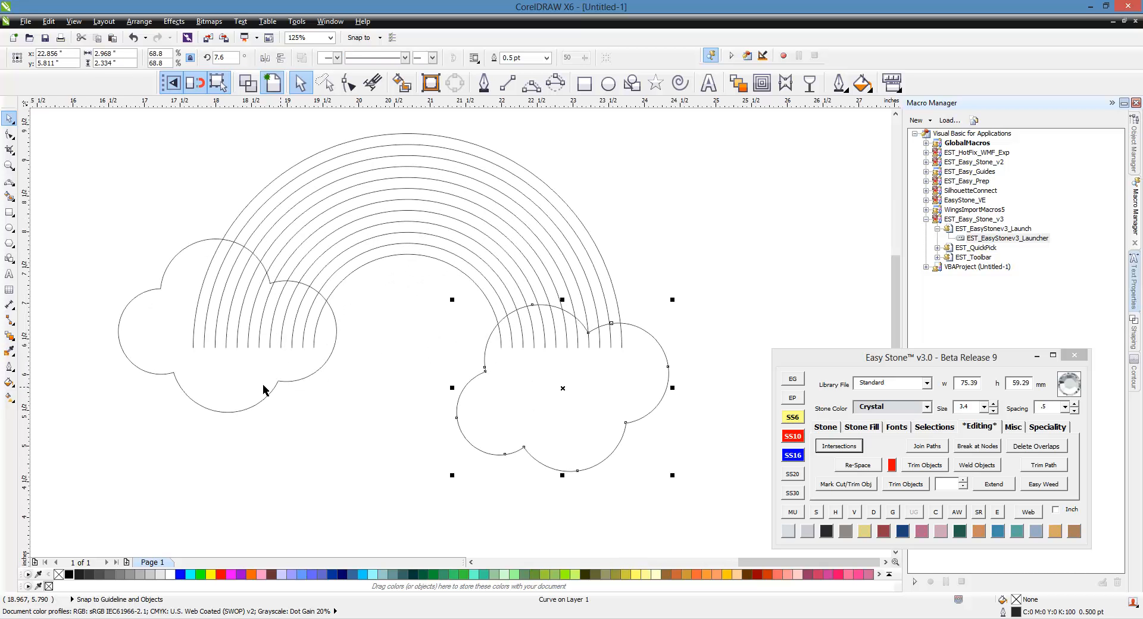
pyautogui.keyDown('shift'); pyautogui.click(227, 388); pyautogui.keyUp('shift')
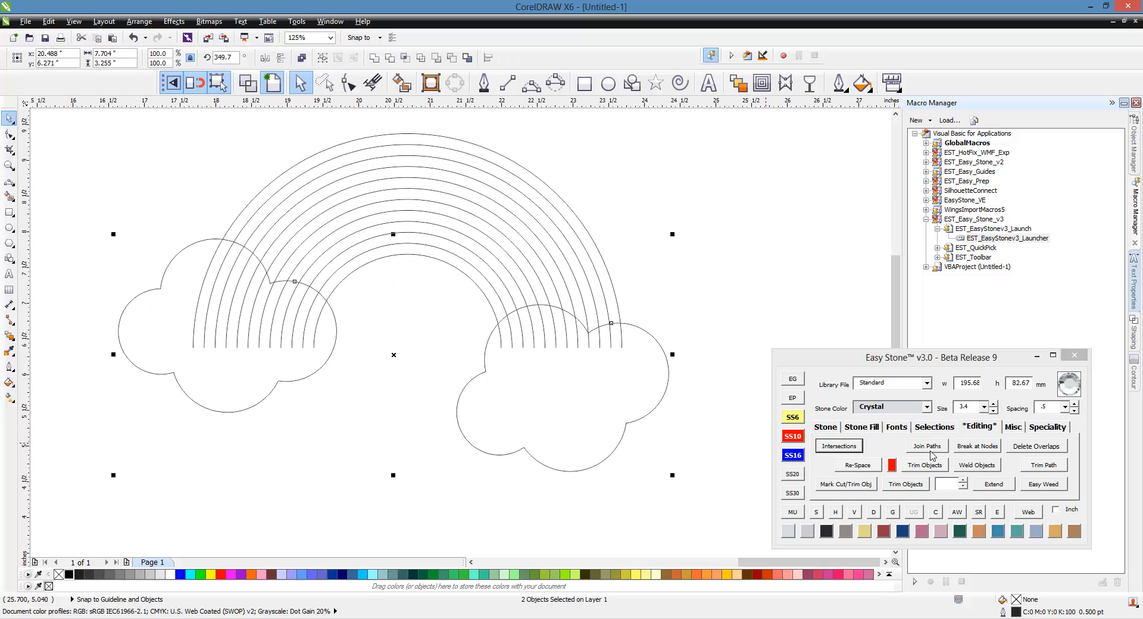
pyautogui.click(851, 487)
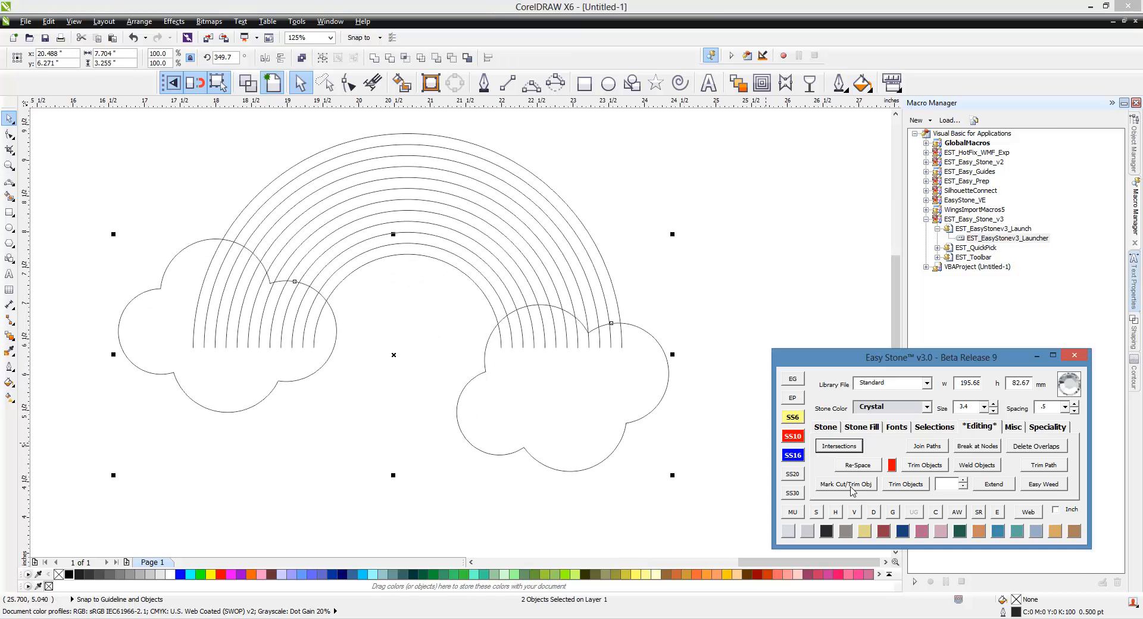
pyautogui.click(663, 481)
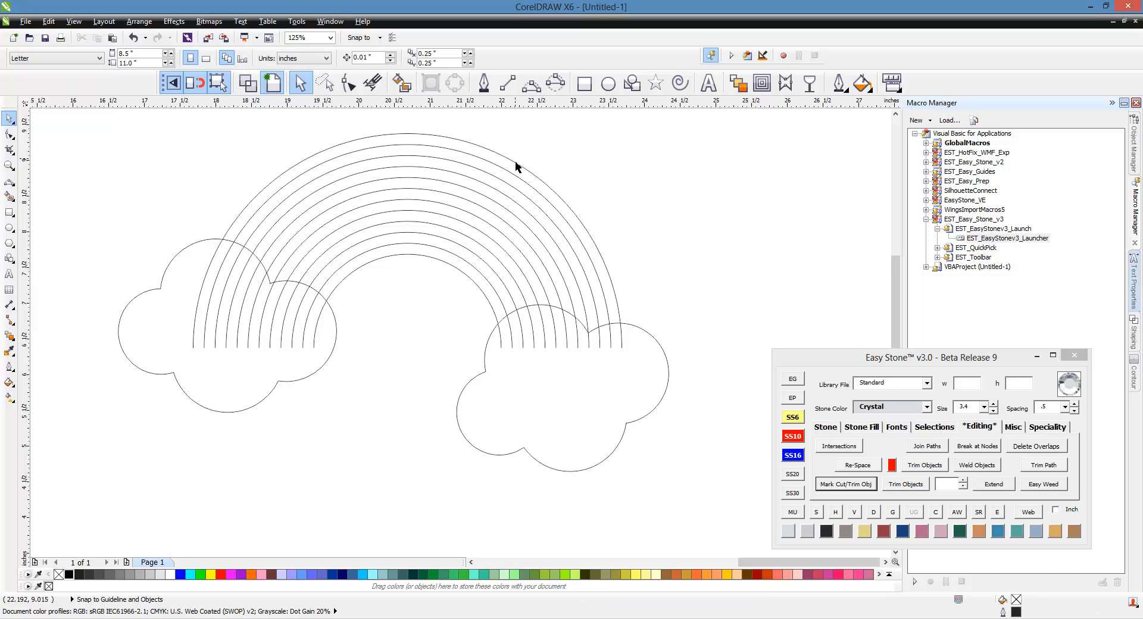
# Trim all twelve rainbow arcs against the marked clouds with Easy Stone's Trim Objects.
pyautogui.scroll(-2, 644, 353)
pyautogui.scroll(2, 590, 247)
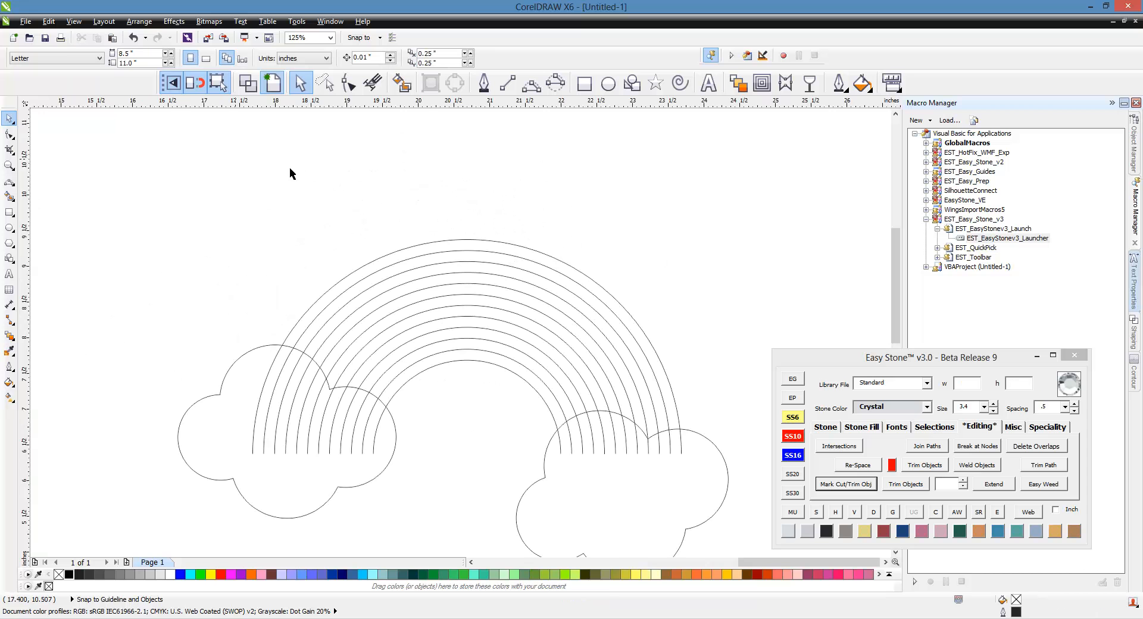
pyautogui.moveTo(471, 202); pyautogui.dragTo(452, 388)
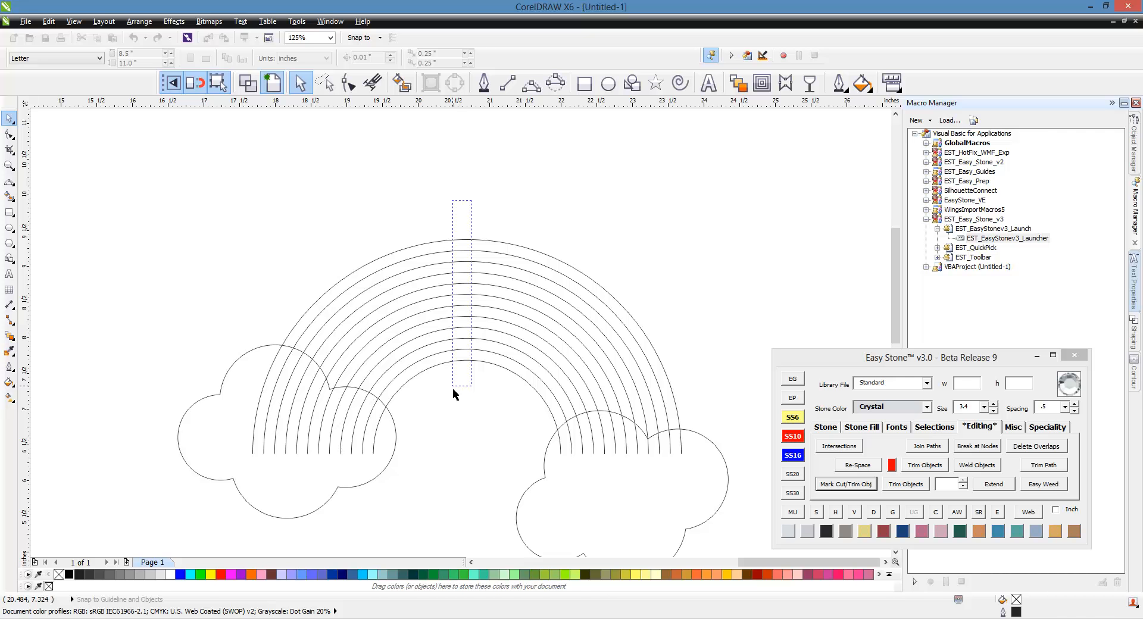
pyautogui.moveTo(453, 388); pyautogui.dragTo(453, 388)
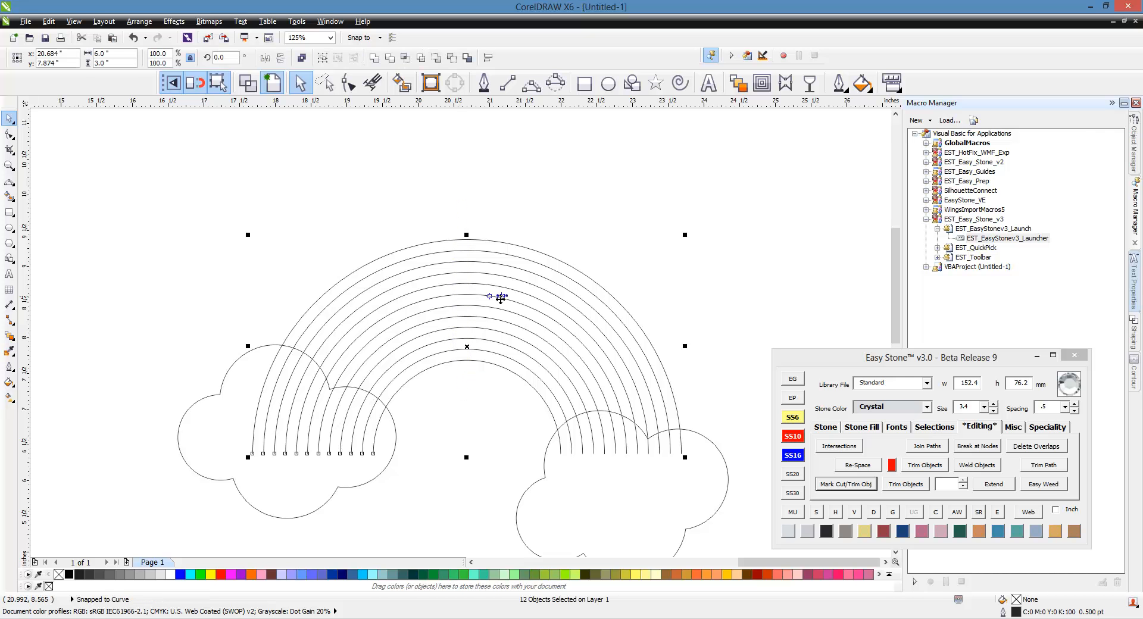
pyautogui.click(920, 487)
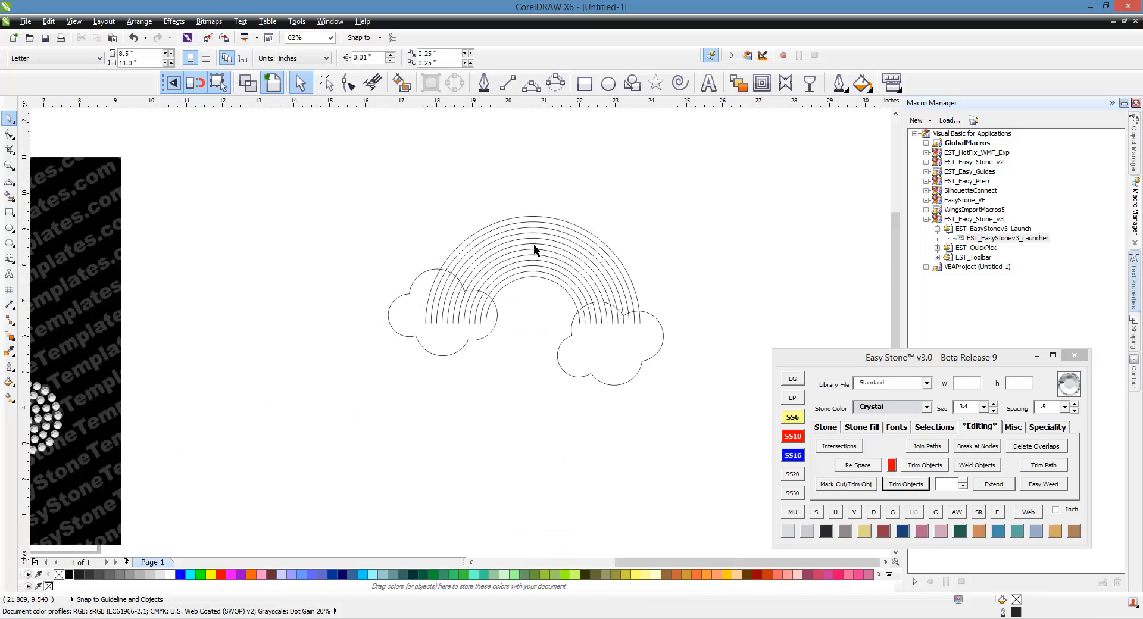
# Delete the cut-off arc ends inside the left and right clouds.
pyautogui.scroll(2, 569, 297)
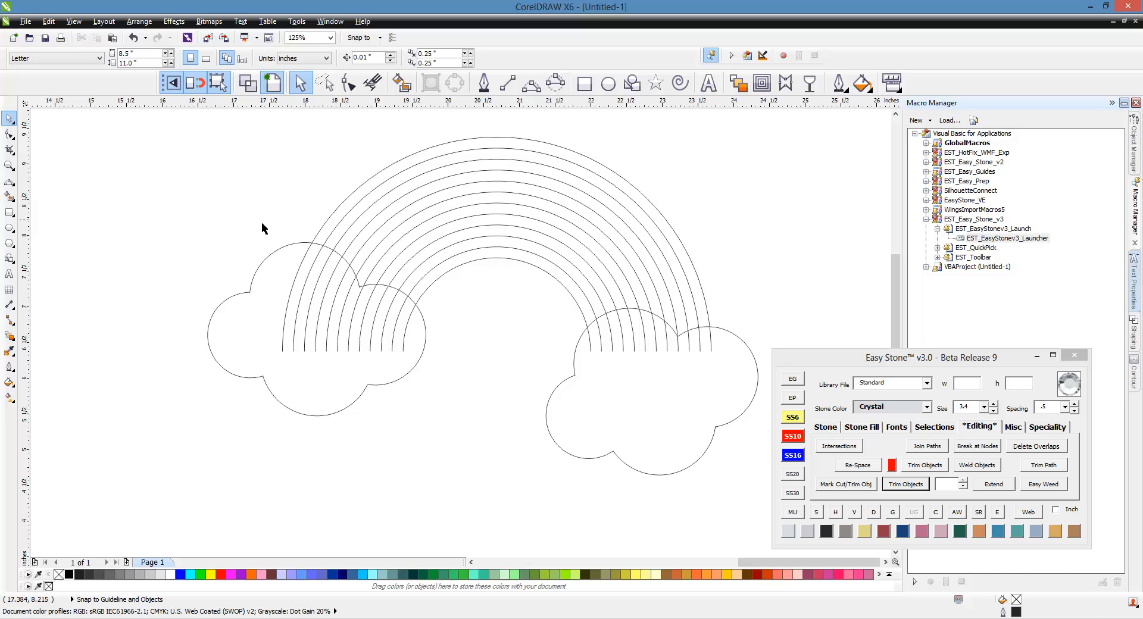
pyautogui.moveTo(262, 223); pyautogui.dragTo(438, 378)
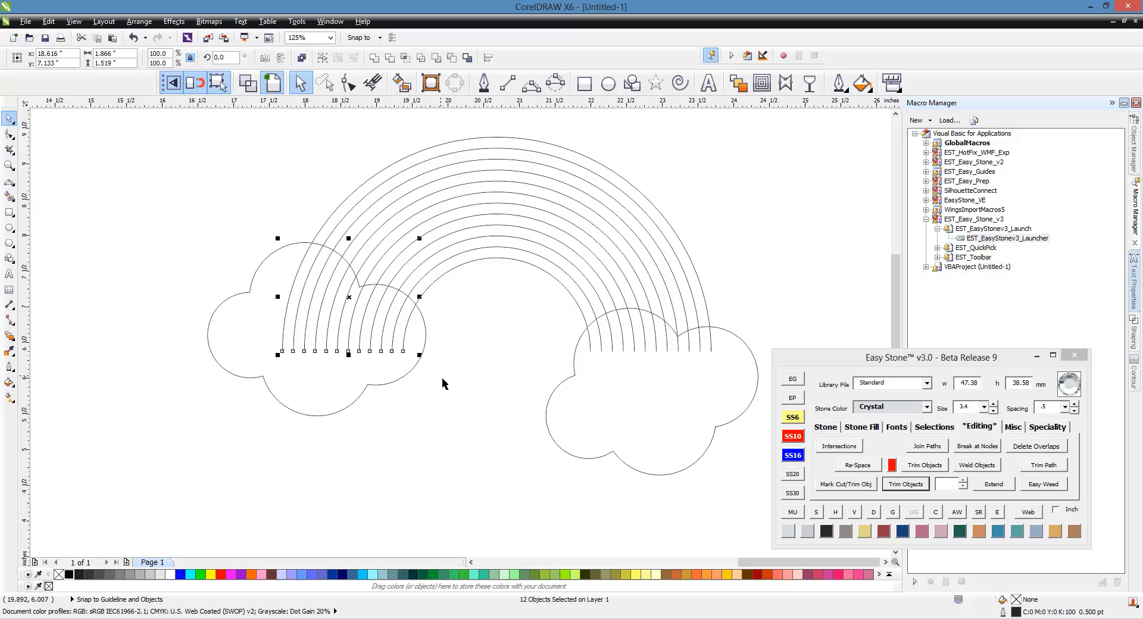
pyautogui.press('Delete')
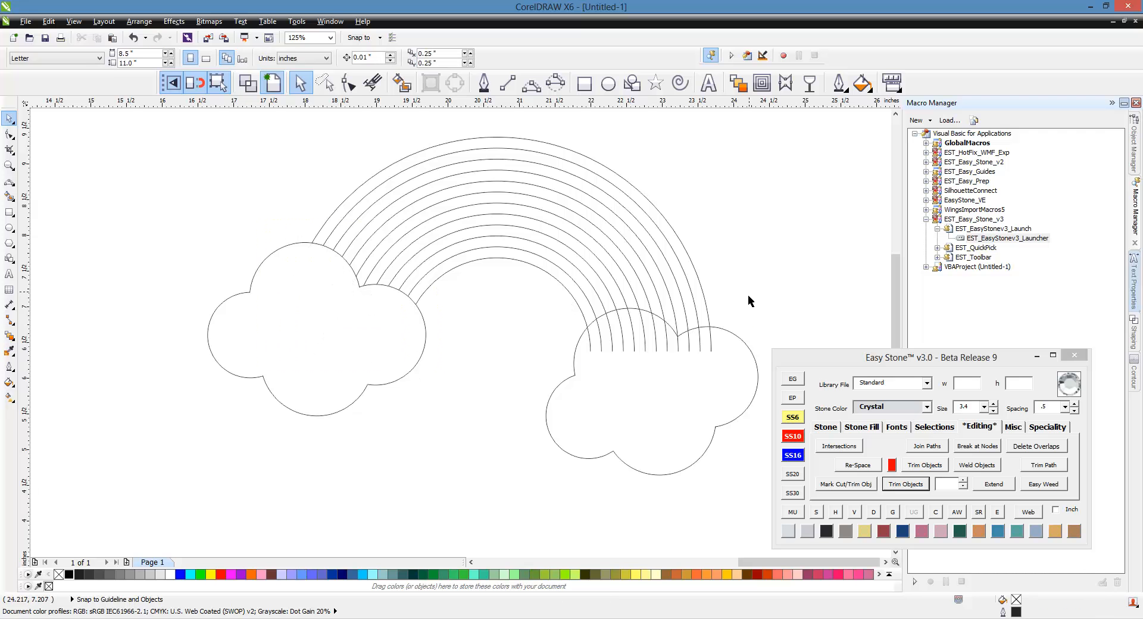
pyautogui.moveTo(748, 295); pyautogui.dragTo(565, 396)
pyautogui.press('Delete')
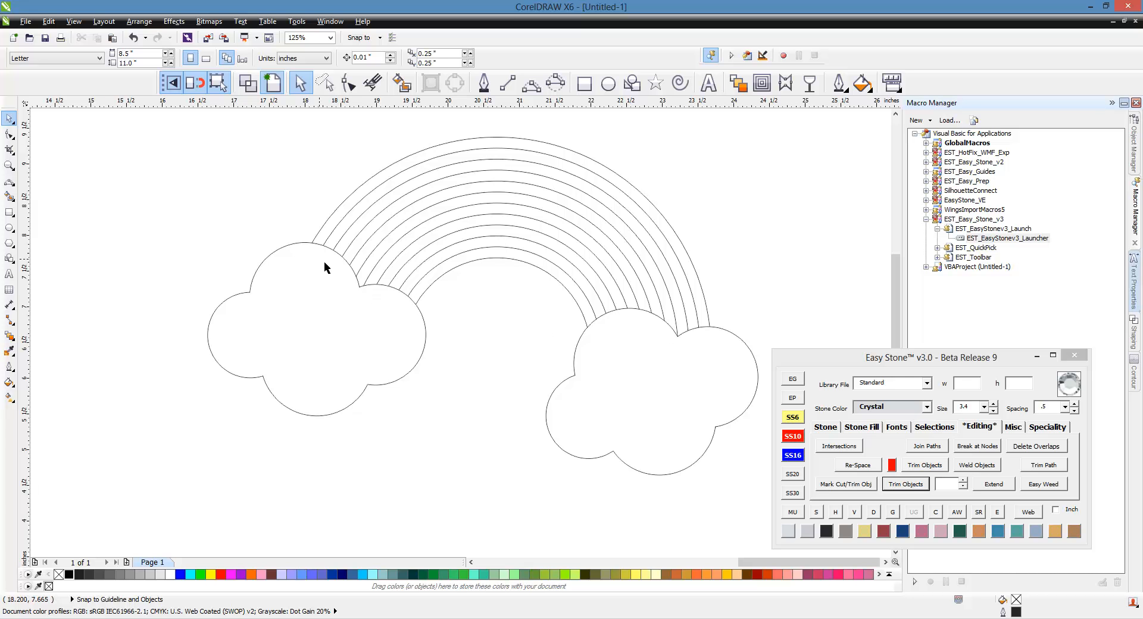
# Add Lt Siam stones along the two outermost rainbow arcs.
pyautogui.scroll(-2, 408, 324)
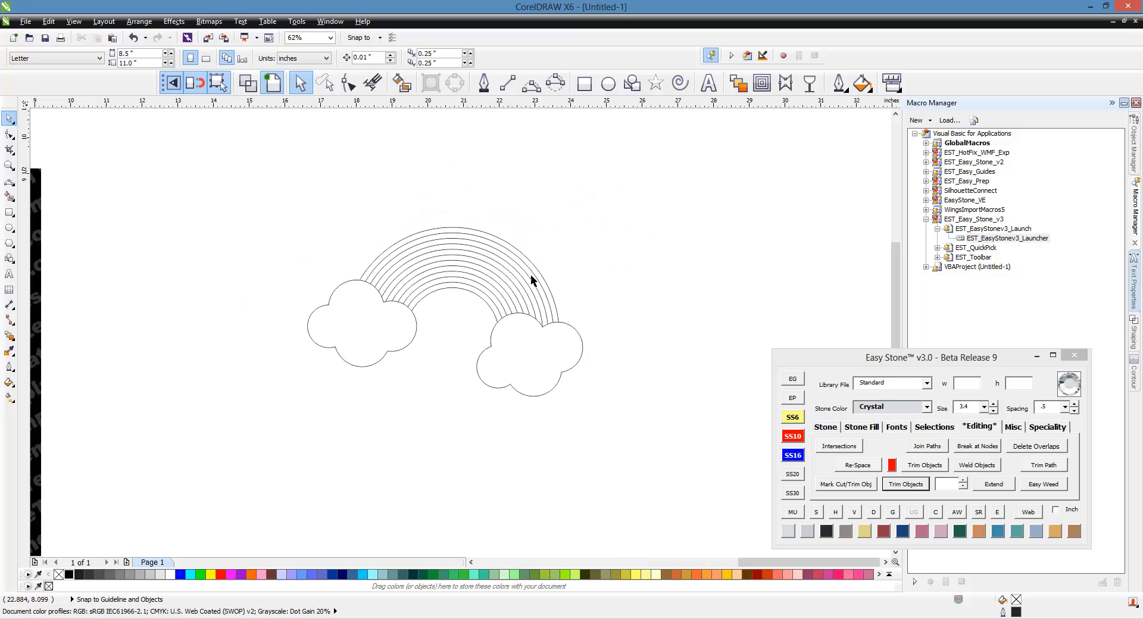
pyautogui.scroll(2, 531, 274)
pyautogui.click(546, 275)
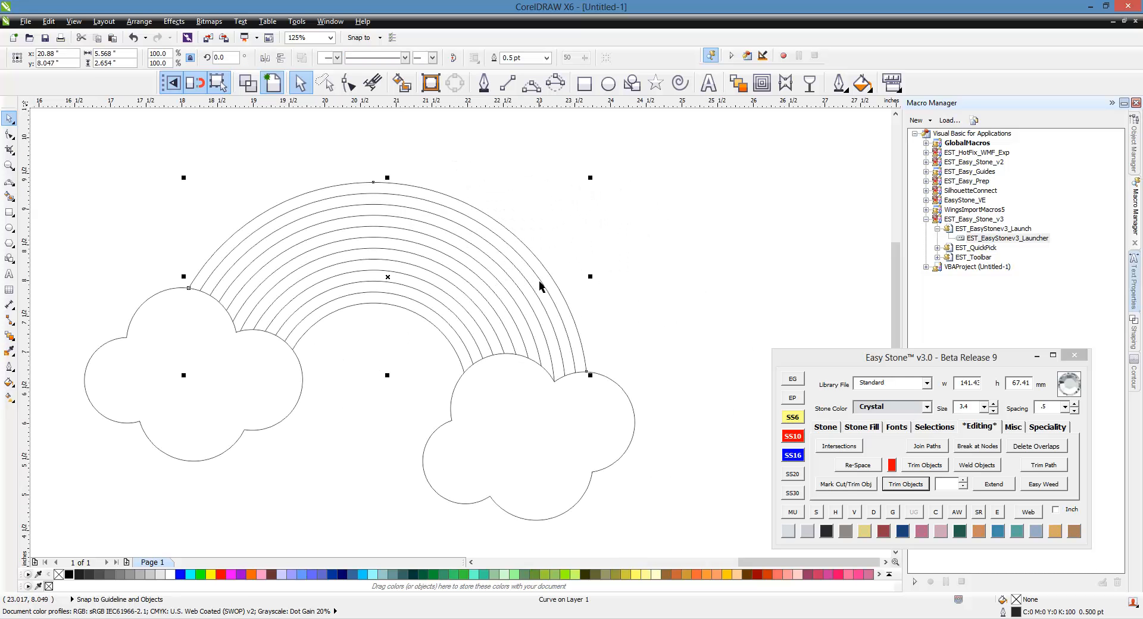
pyautogui.keyDown('shift'); pyautogui.click(541, 286); pyautogui.keyUp('shift')
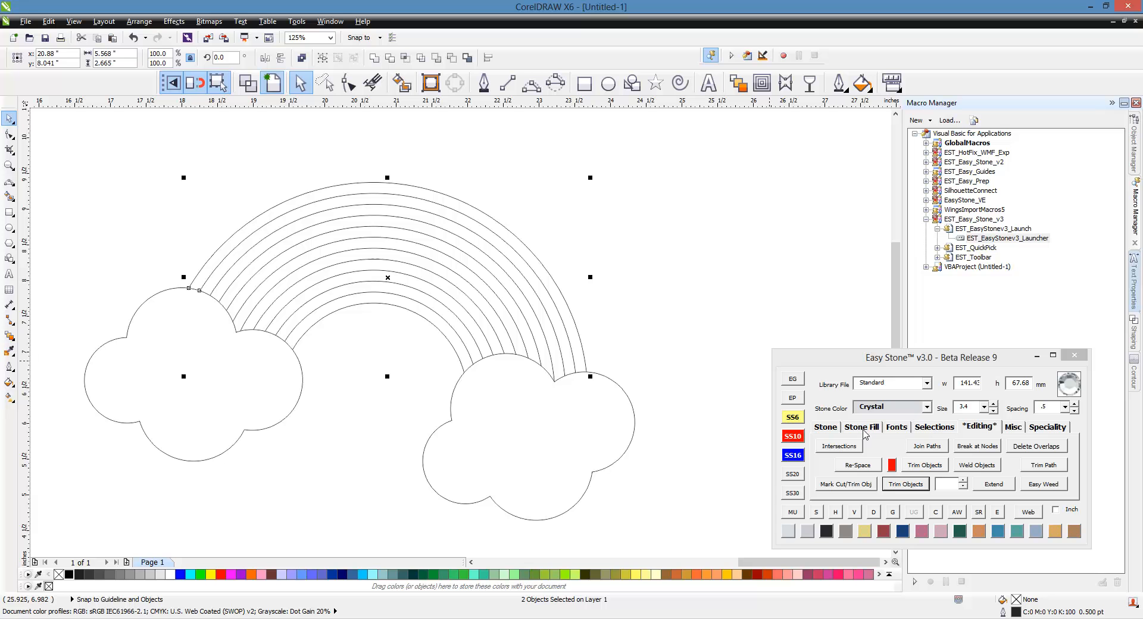
pyautogui.click(885, 532)
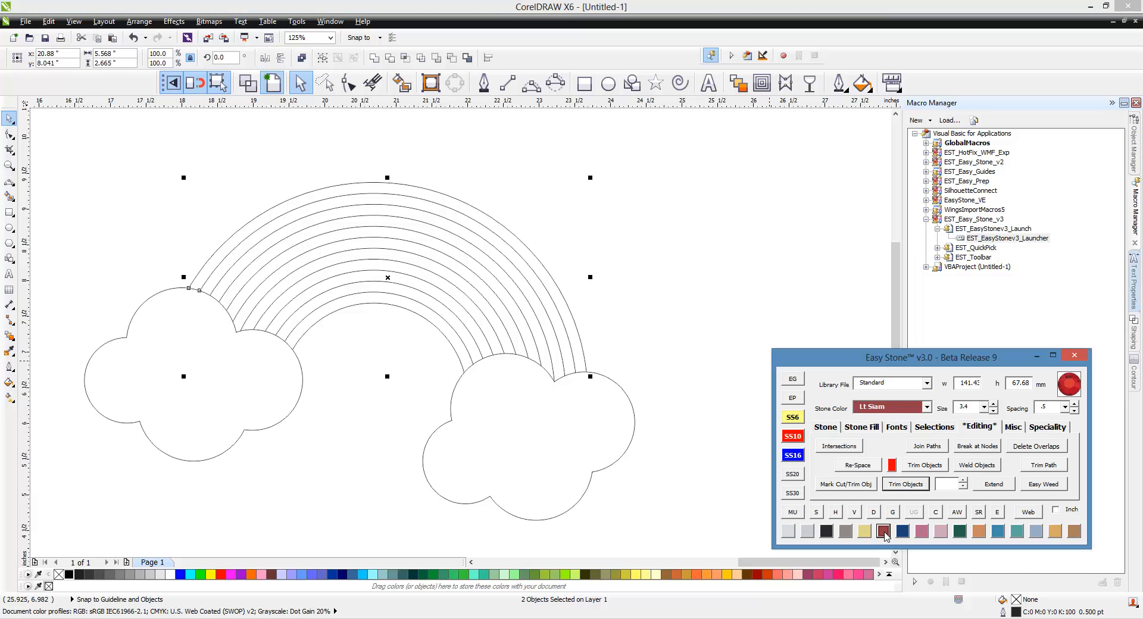
pyautogui.click(833, 429)
pyautogui.click(894, 447)
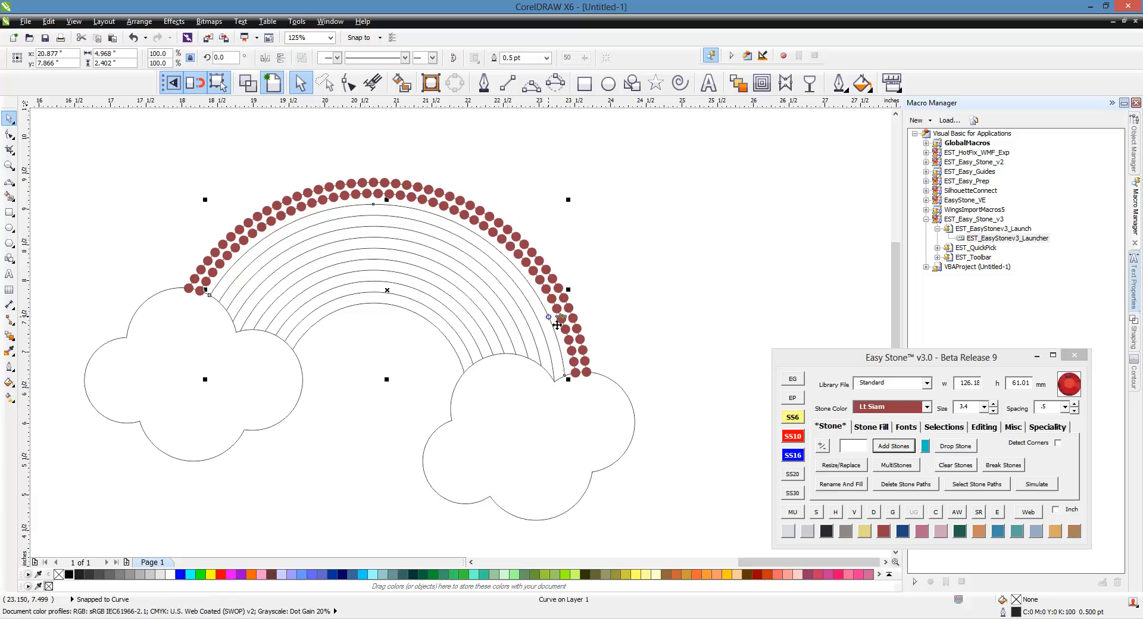
# Add Orange stones along the third and fourth rainbow arcs from the outside.
pyautogui.keyDown('shift'); pyautogui.click(544, 330); pyautogui.keyUp('shift')
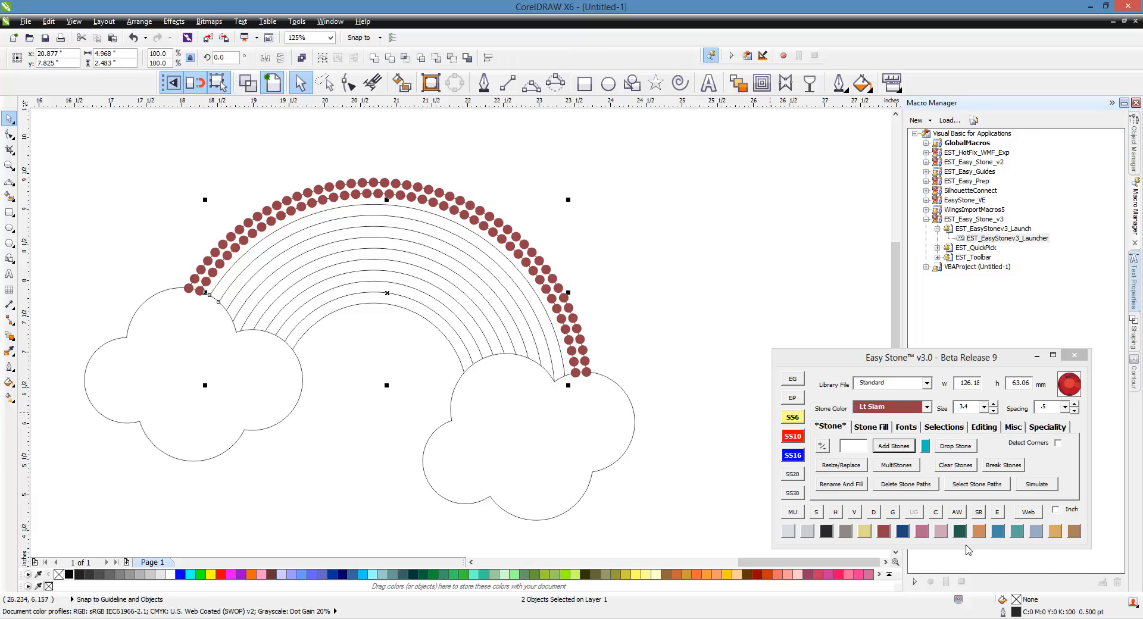
pyautogui.click(979, 531)
pyautogui.click(894, 446)
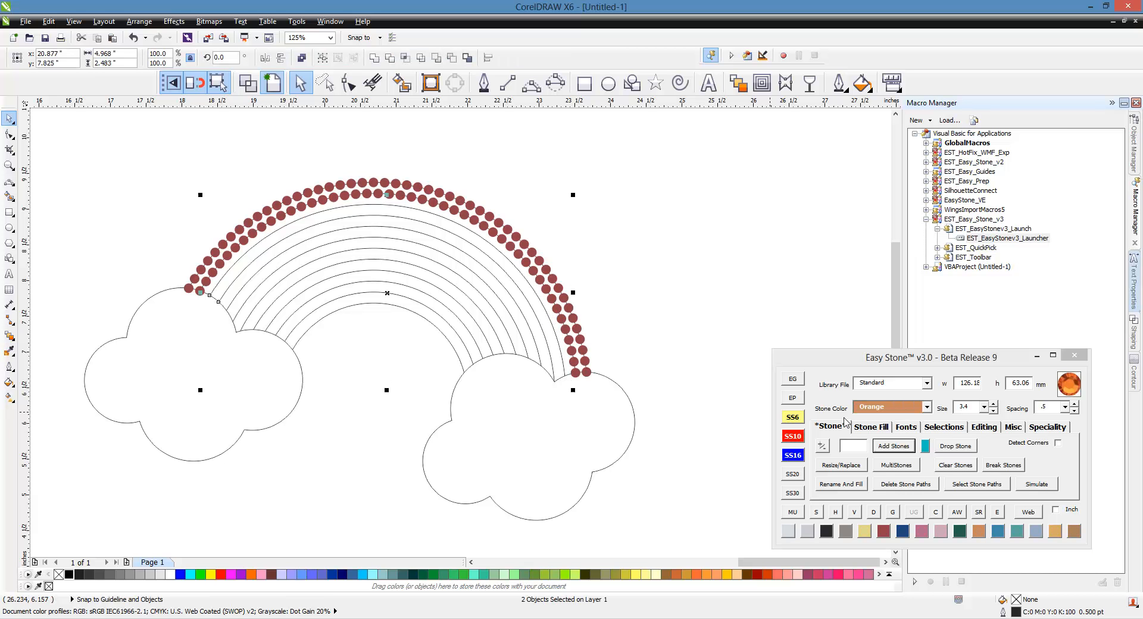
pyautogui.click(689, 327)
# Add Citrine stones along the fifth and sixth rainbow arcs from the outside.
pyautogui.click(516, 306)
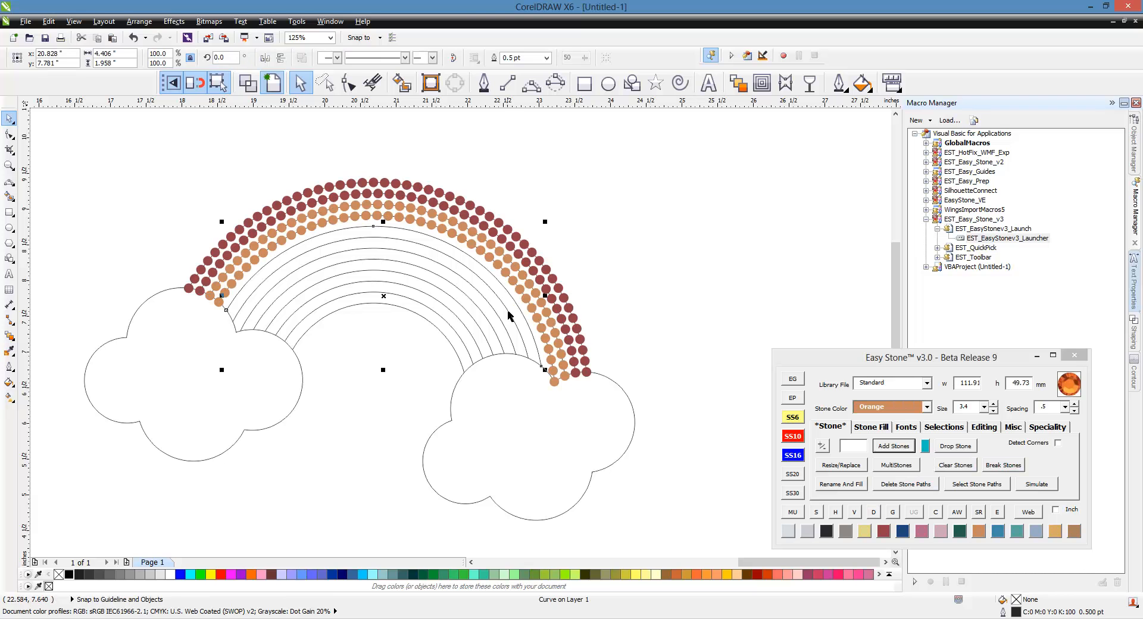
pyautogui.keyDown('shift'); pyautogui.click(511, 313); pyautogui.keyUp('shift')
pyautogui.click(864, 531)
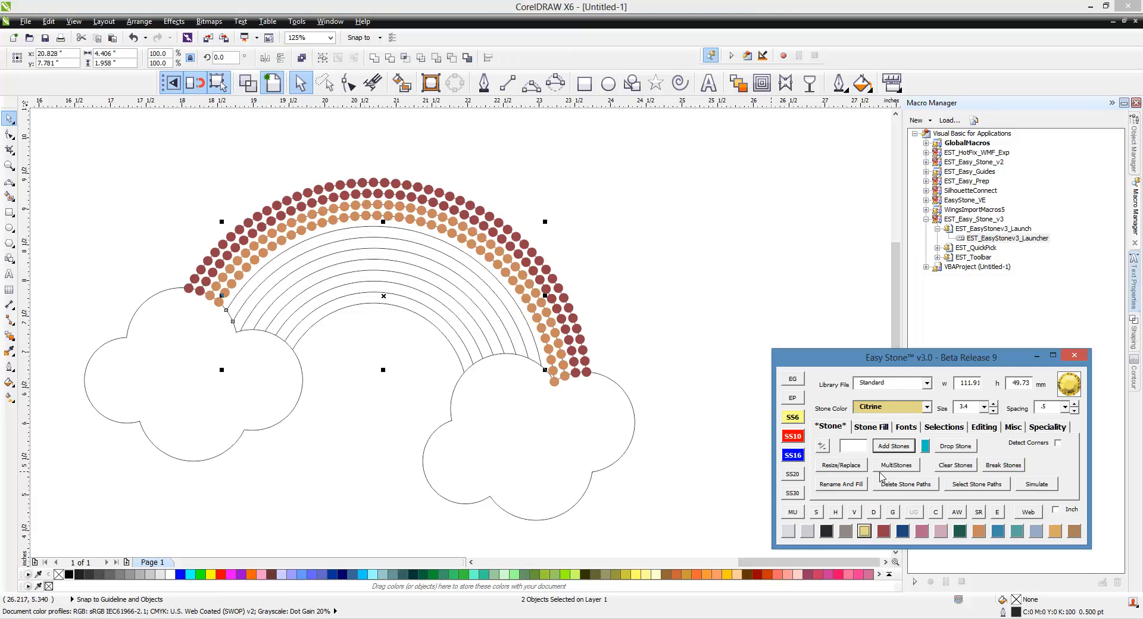
pyautogui.click(894, 447)
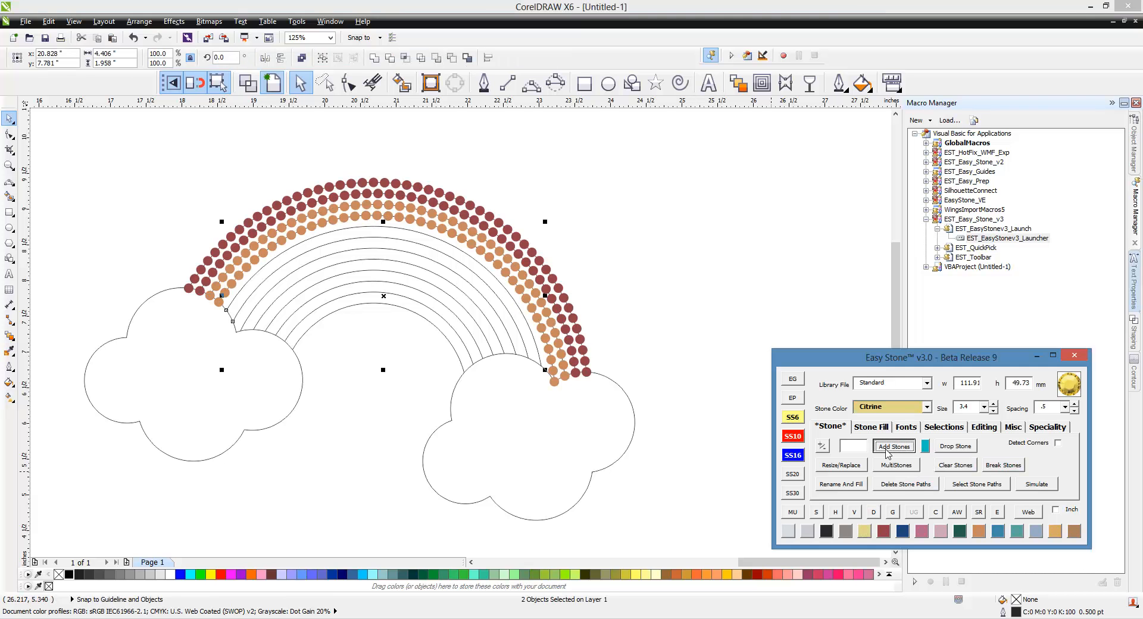
# Add Emerald Green stones along the seventh and eighth rainbow arcs from the outside.
pyautogui.click(488, 325)
pyautogui.keyDown('shift'); pyautogui.click(489, 331); pyautogui.keyUp('shift')
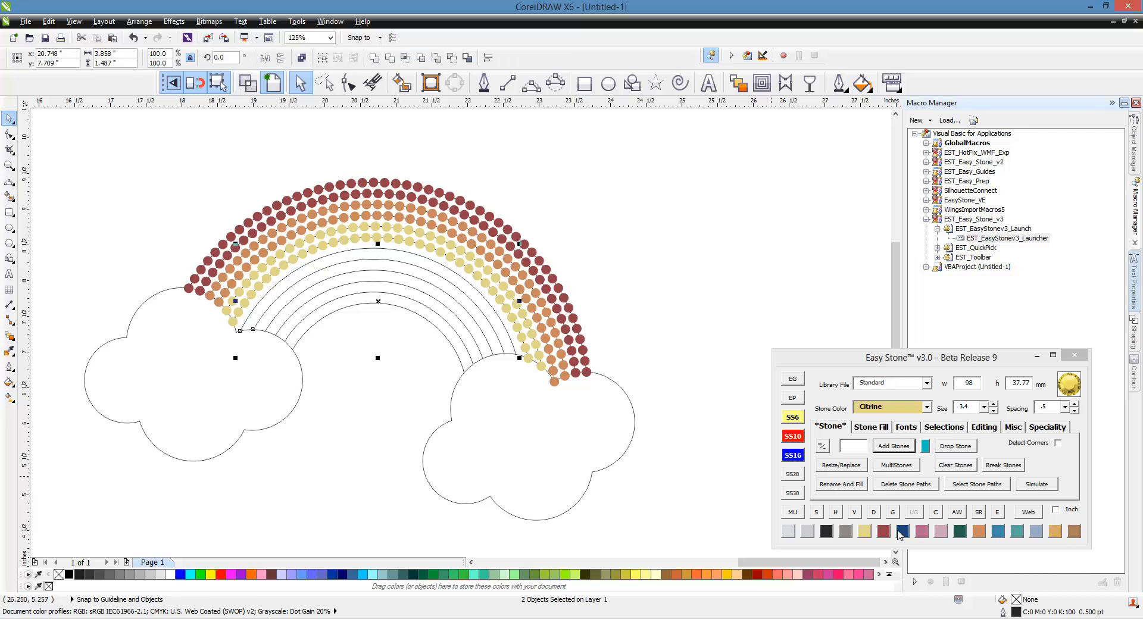
pyautogui.click(960, 531)
pyautogui.click(893, 446)
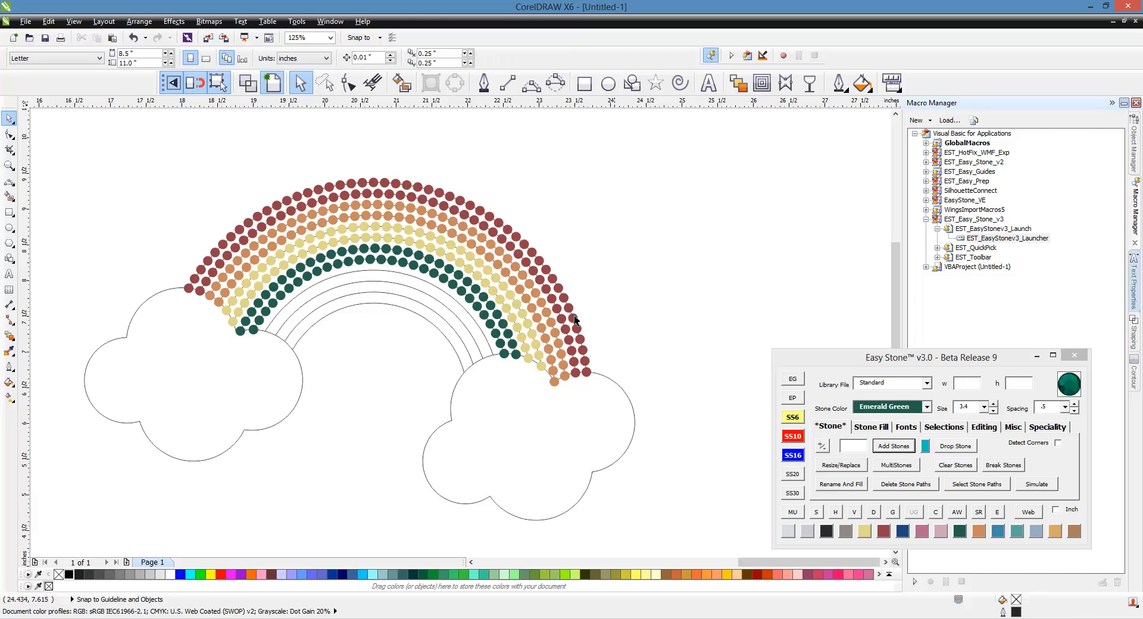
# Add Cobalt Blue stones along the ninth and tenth rainbow arcs from the outside.
pyautogui.click(483, 333)
pyautogui.keyDown('shift'); pyautogui.click(475, 341); pyautogui.keyUp('shift')
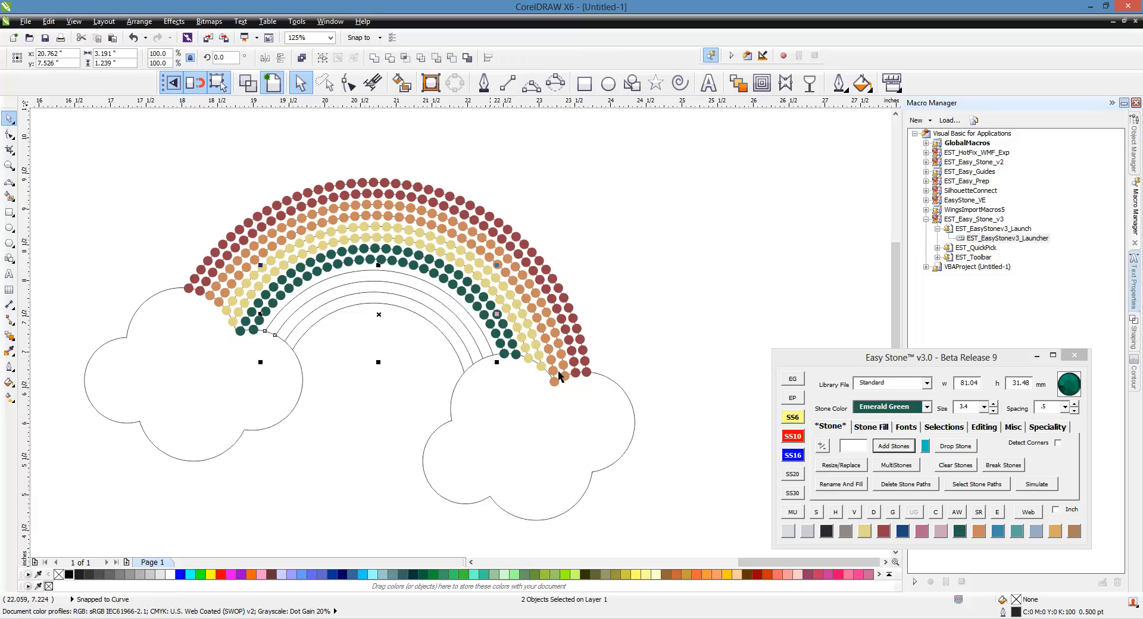
pyautogui.click(903, 532)
pyautogui.click(894, 447)
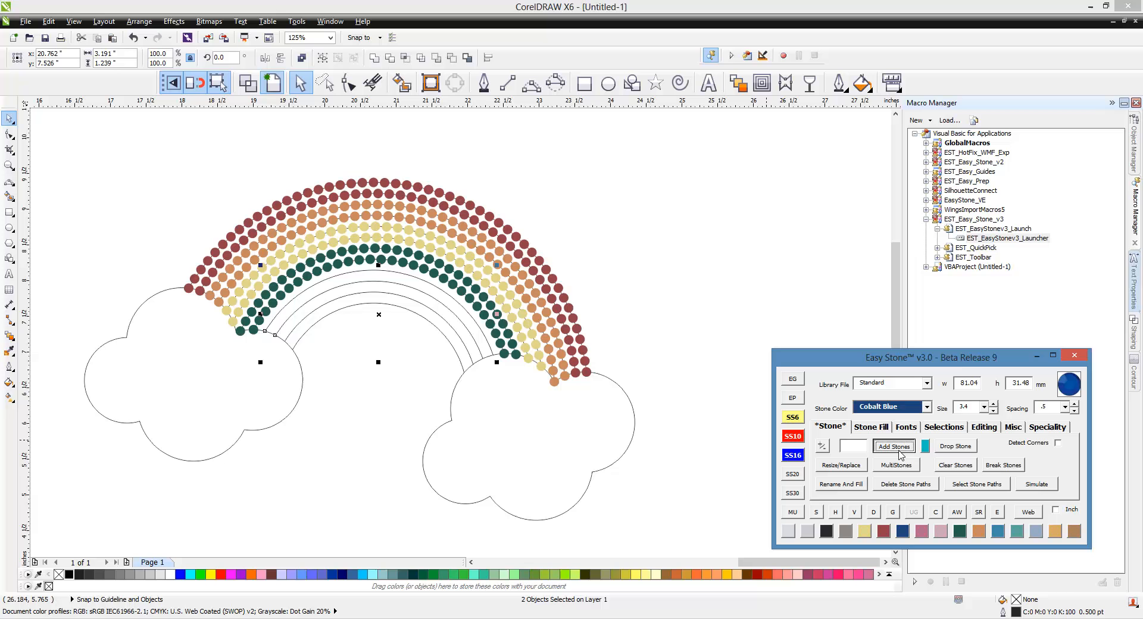
pyautogui.click(763, 335)
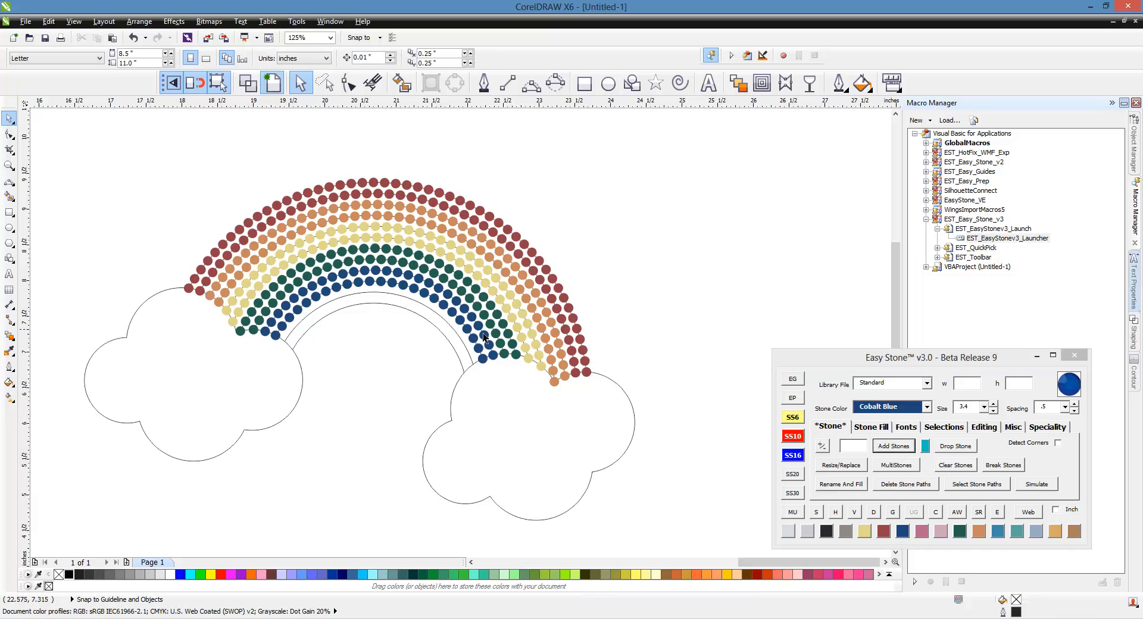
# Add Amethyst stones along the two innermost rainbow arcs.
pyautogui.click(452, 330)
pyautogui.keyDown('shift'); pyautogui.click(455, 346); pyautogui.keyUp('shift')
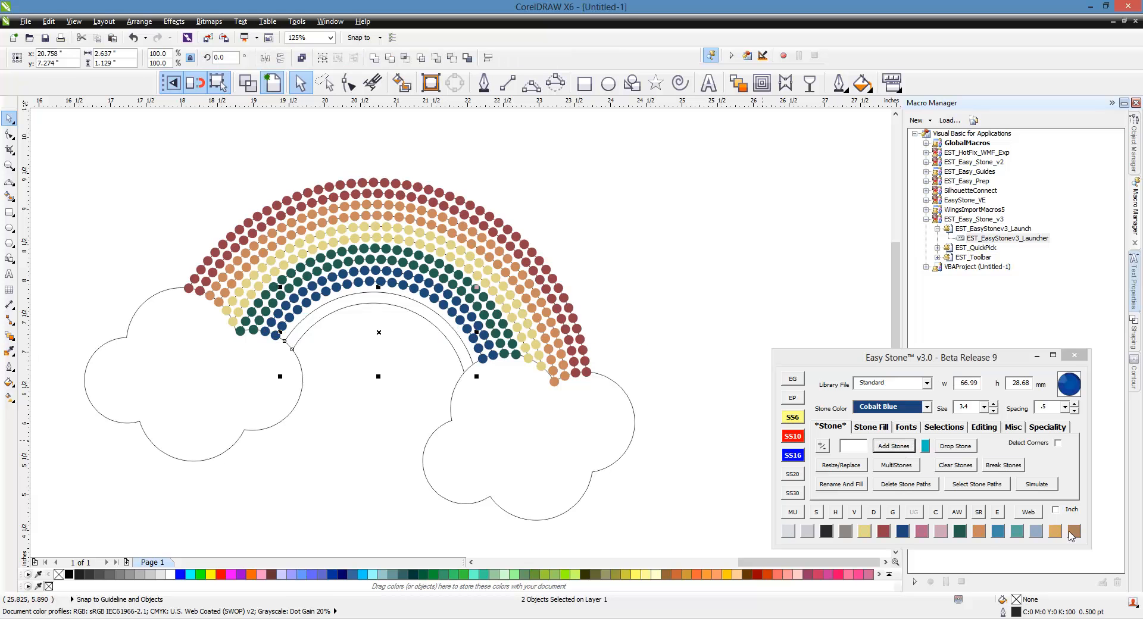
pyautogui.click(927, 408)
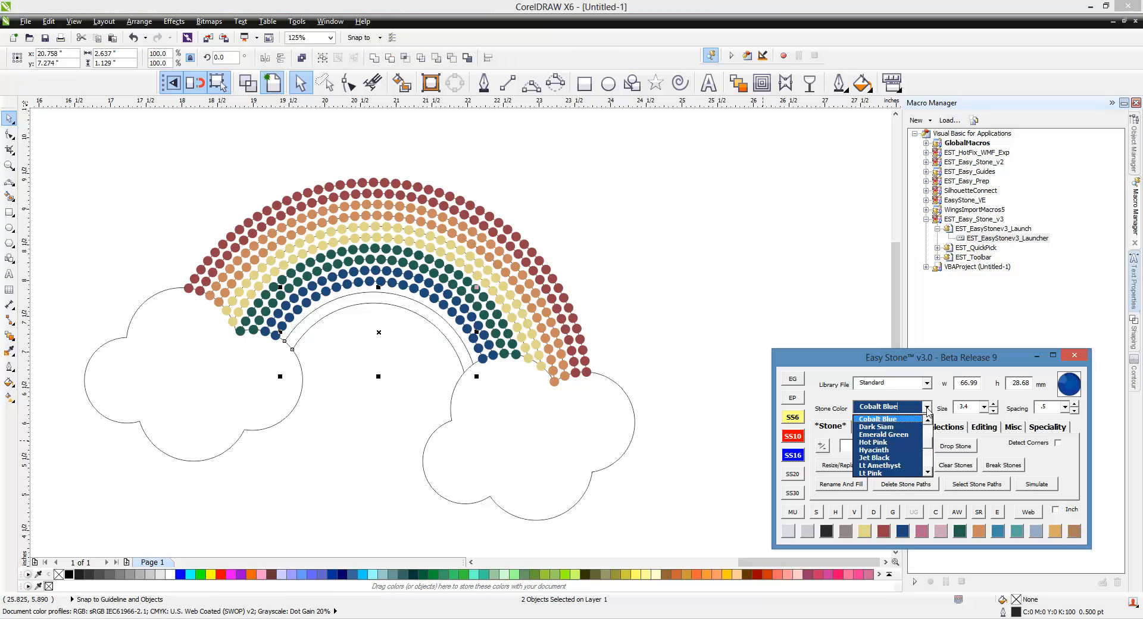
pyautogui.scroll(3, 927, 451)
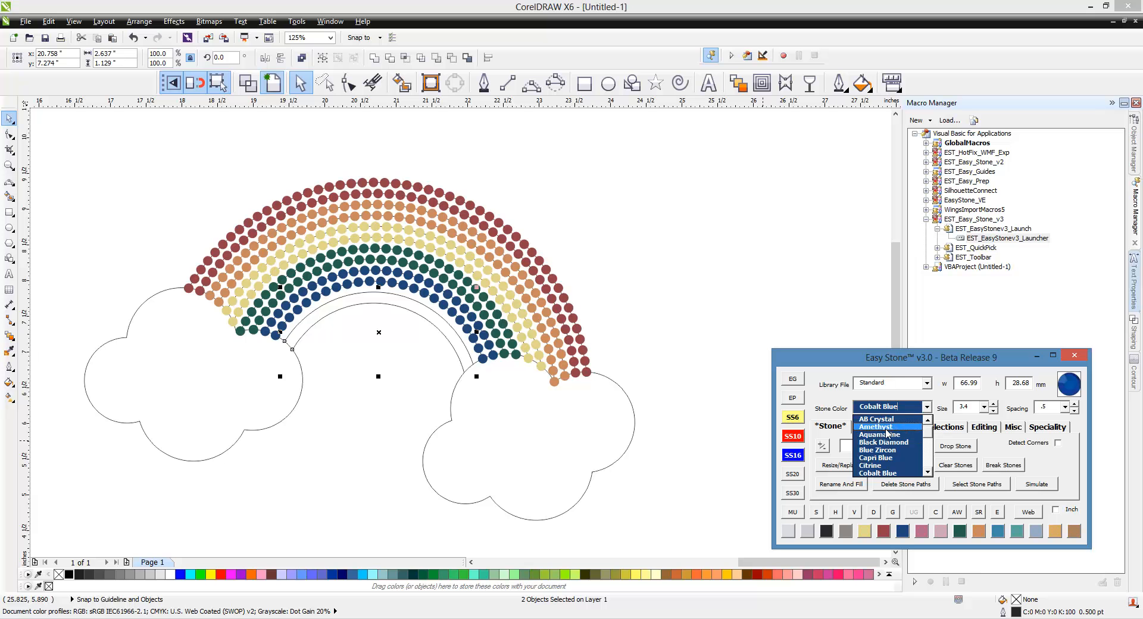
pyautogui.click(887, 434)
pyautogui.click(894, 446)
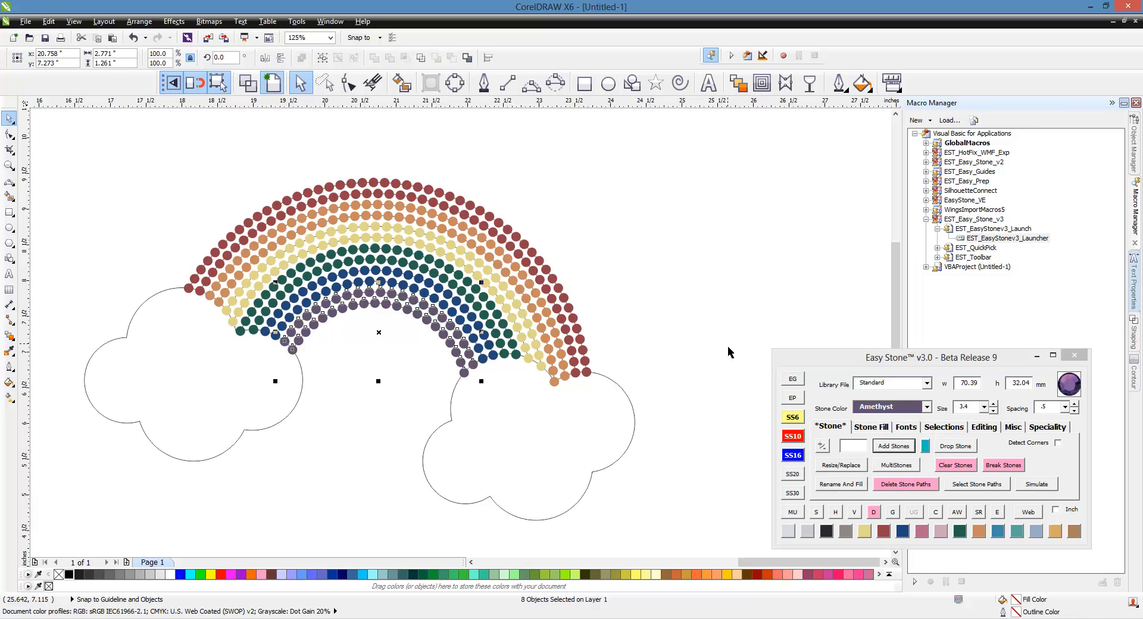
pyautogui.click(702, 341)
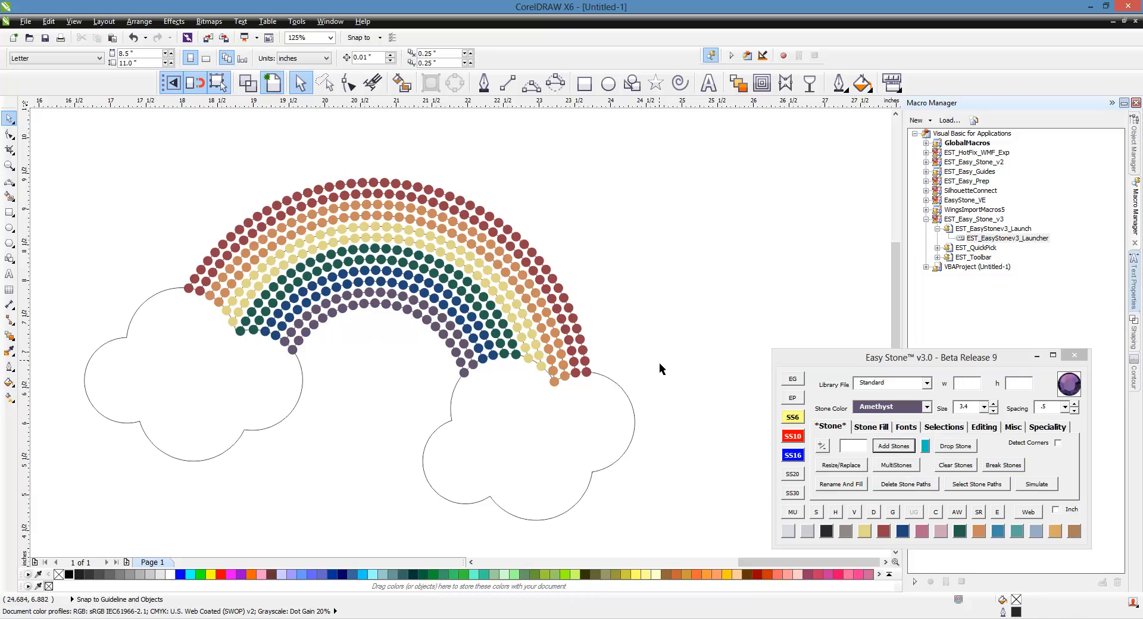
# Place a copy of the right cloud outline in the empty area below and to the right of the rainbow.
pyautogui.scroll(-2, 569, 313)
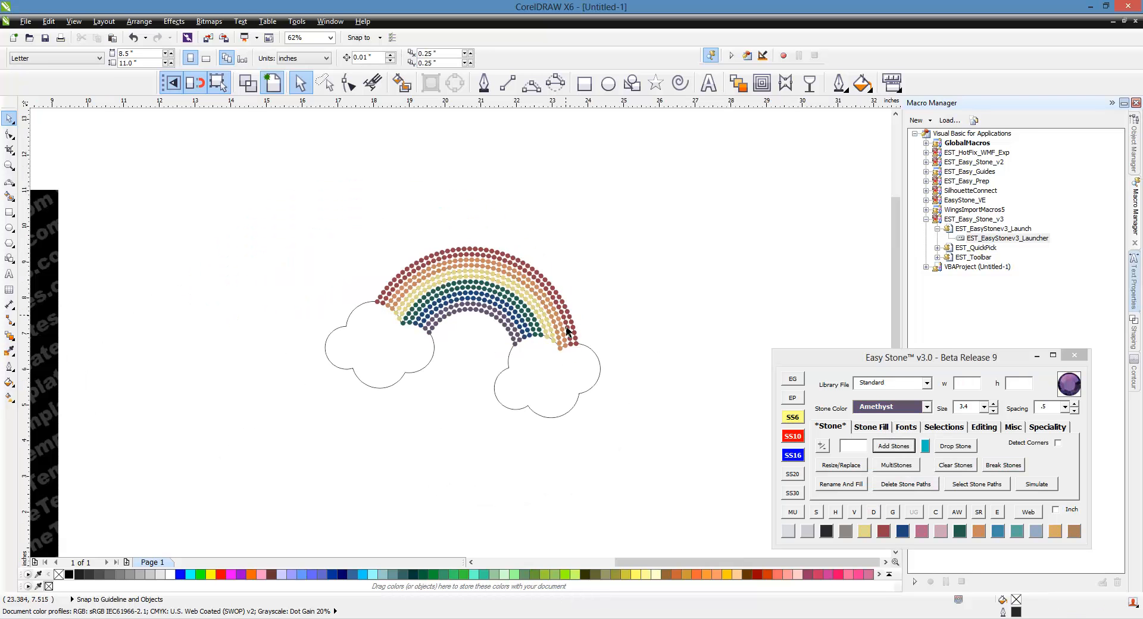
pyautogui.click(565, 380)
pyautogui.scroll(-2, 493, 357)
pyautogui.scroll(2, 398, 360)
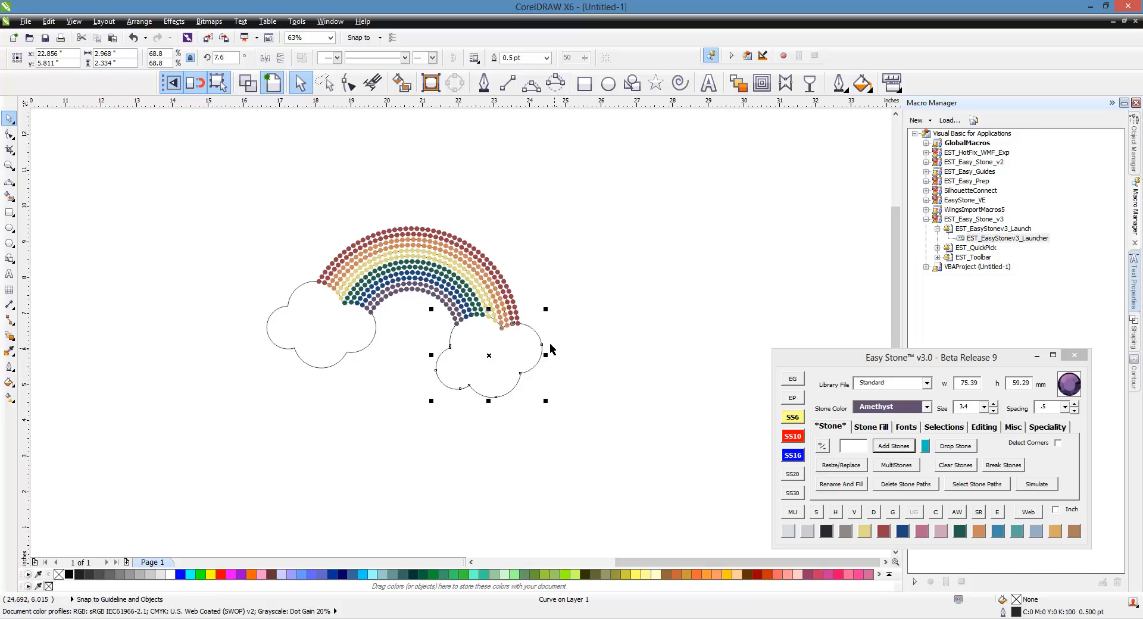
pyautogui.moveTo(500, 363); pyautogui.dragTo(657, 468)
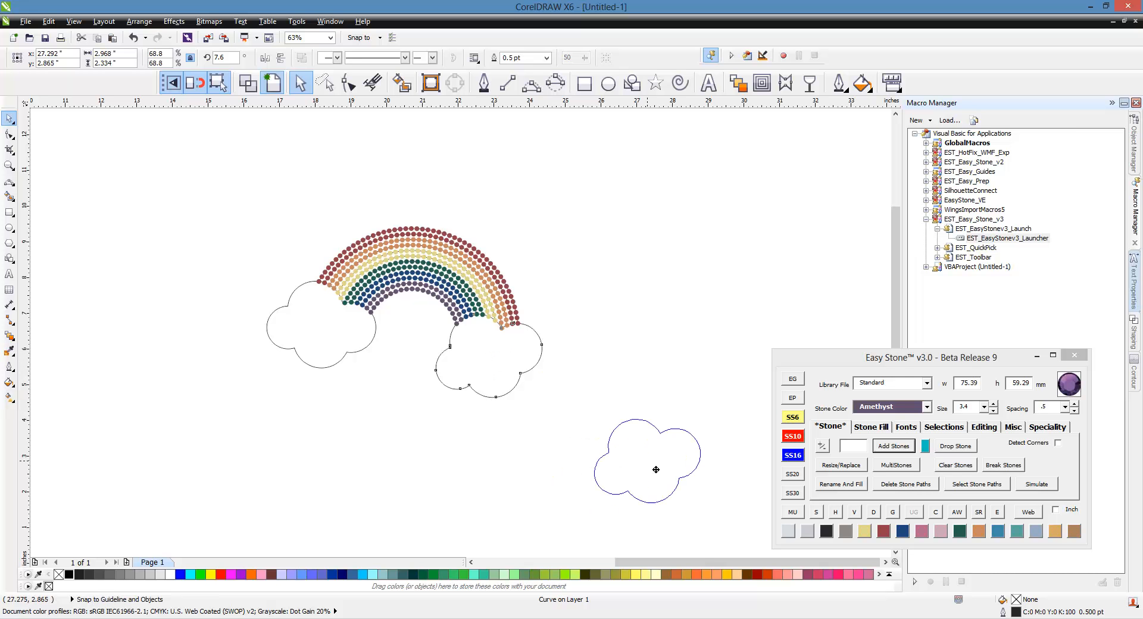
pyautogui.scroll(-2, 551, 400)
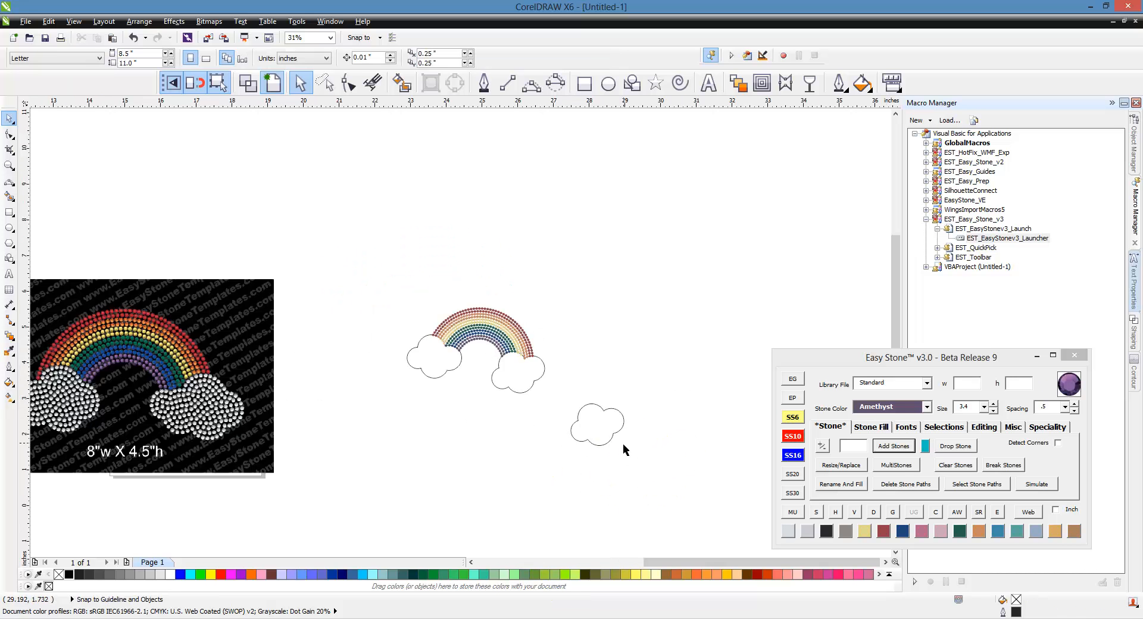
# Generate inner contour paths in the copied cloud with Easy Stone's Island Fill at a 3.9 offset.
pyautogui.scroll(4, 623, 444)
pyautogui.click(867, 427)
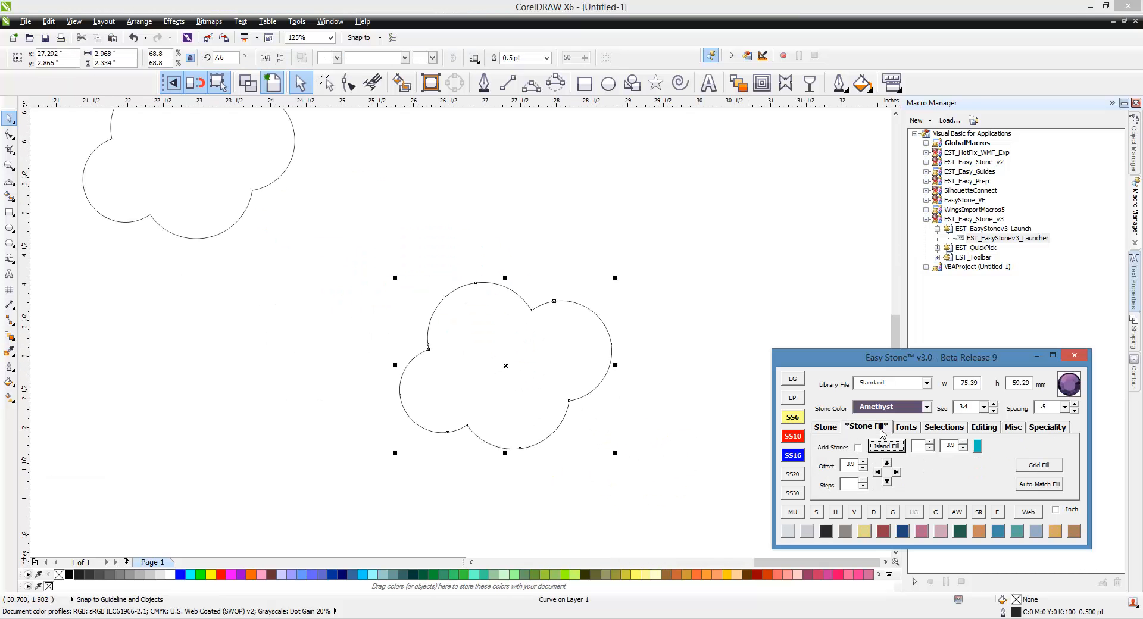
pyautogui.click(897, 451)
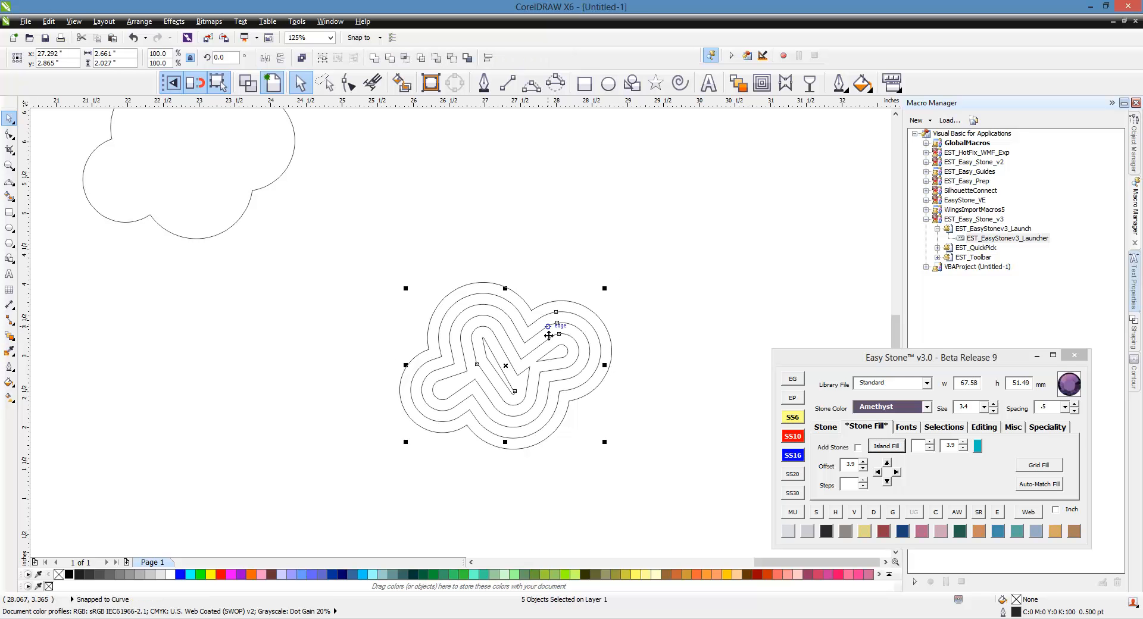
pyautogui.click(623, 311)
# Add Crystal stones along the copied cloud's outline and all its inner contour paths.
pyautogui.moveTo(664, 244); pyautogui.dragTo(378, 459)
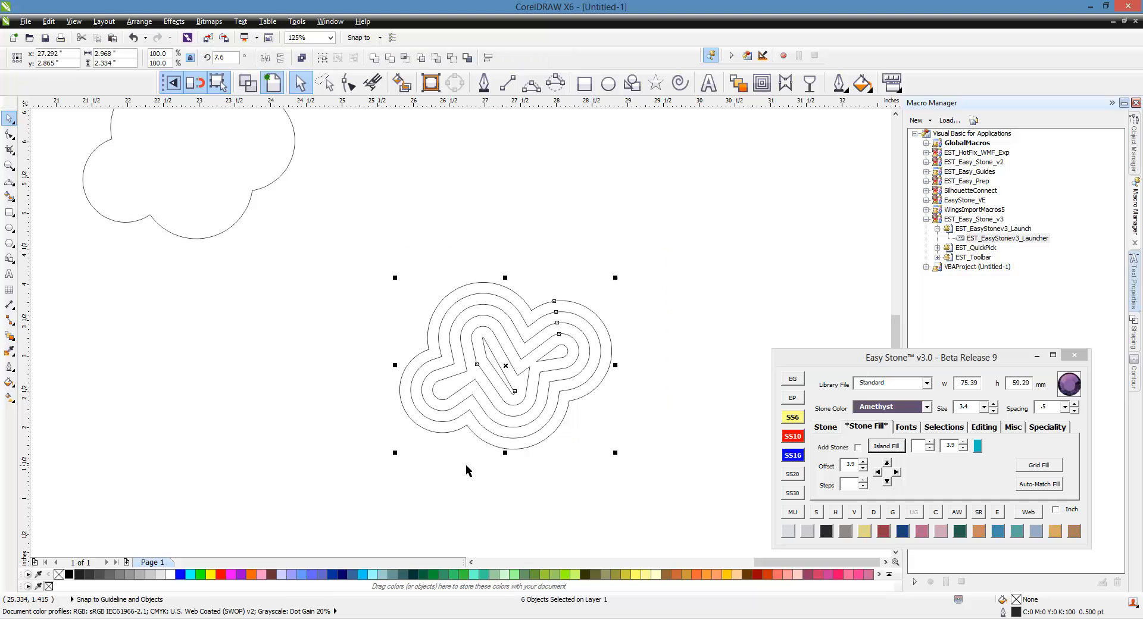
pyautogui.click(827, 427)
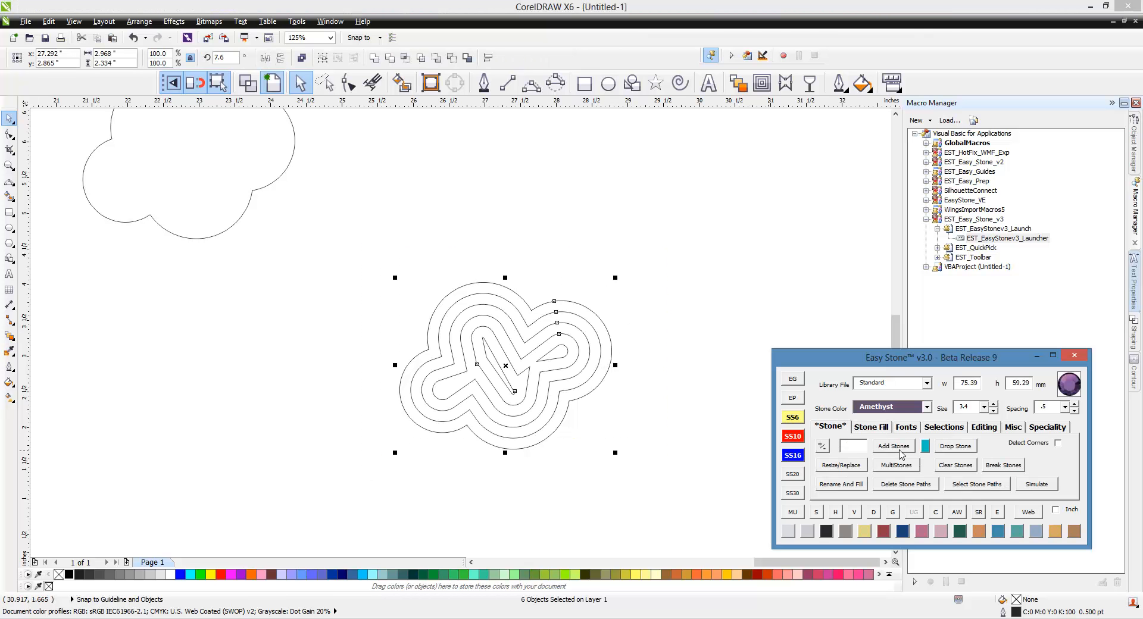
pyautogui.click(788, 531)
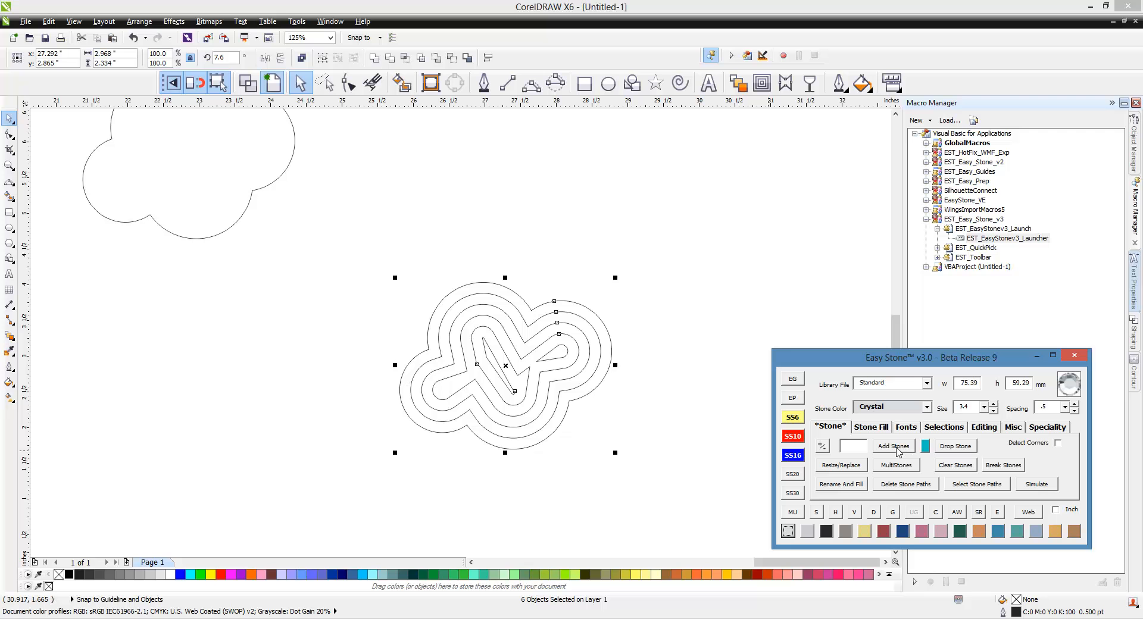
pyautogui.click(896, 446)
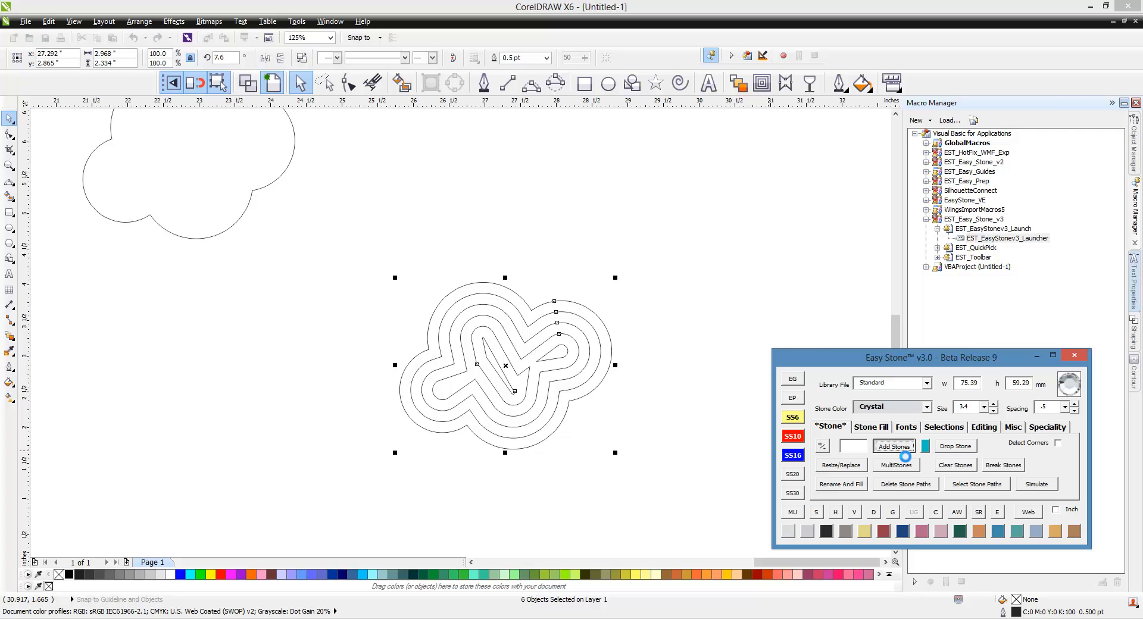
pyautogui.click(662, 448)
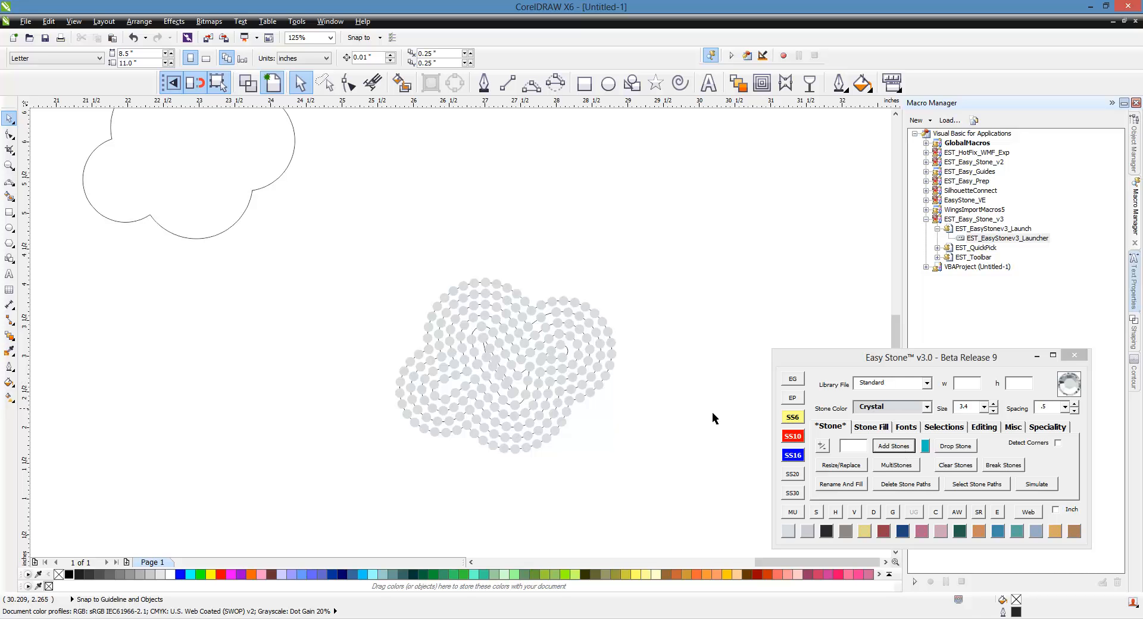
# Delete the stone paths under the copied cloud's Crystal stones.
pyautogui.scroll(1, 530, 339)
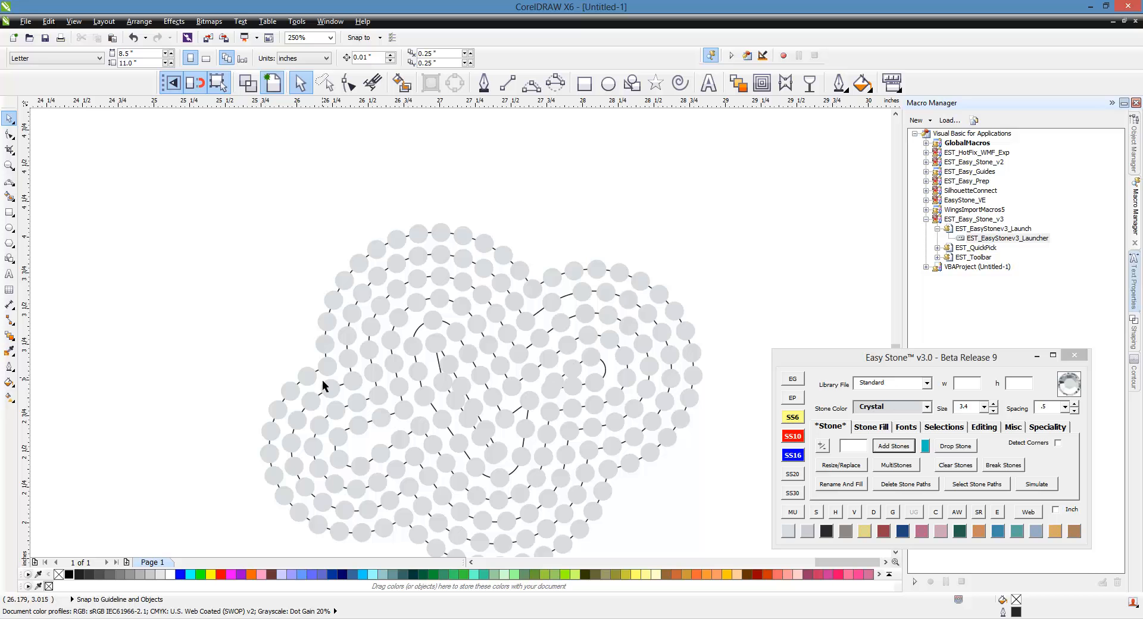
pyautogui.scroll(-2, 611, 241)
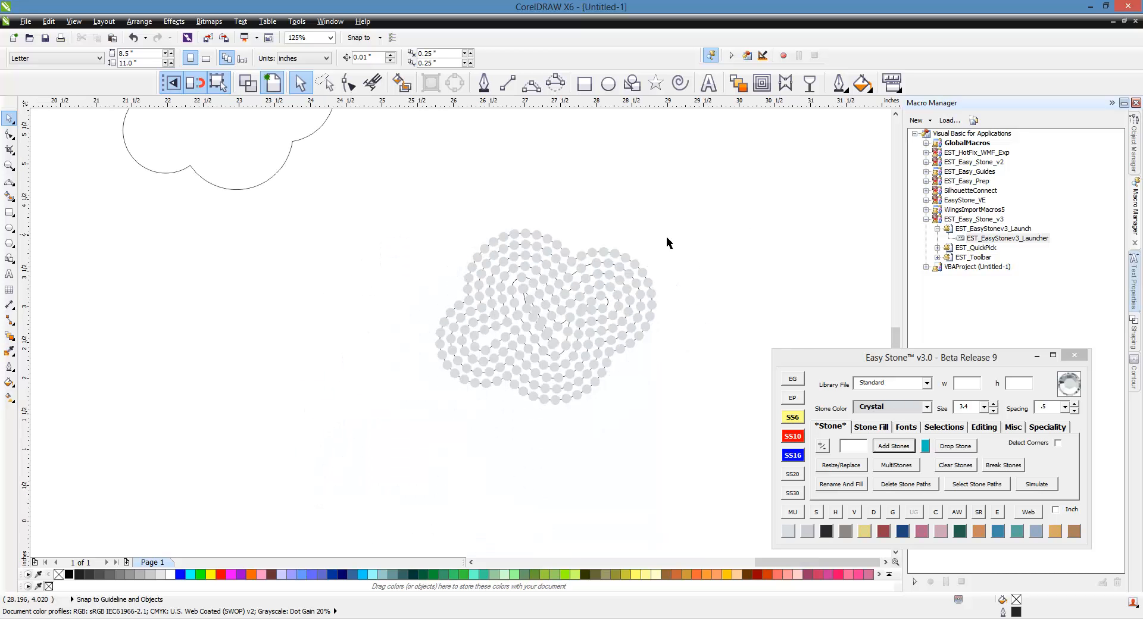
pyautogui.scroll(2, 646, 284)
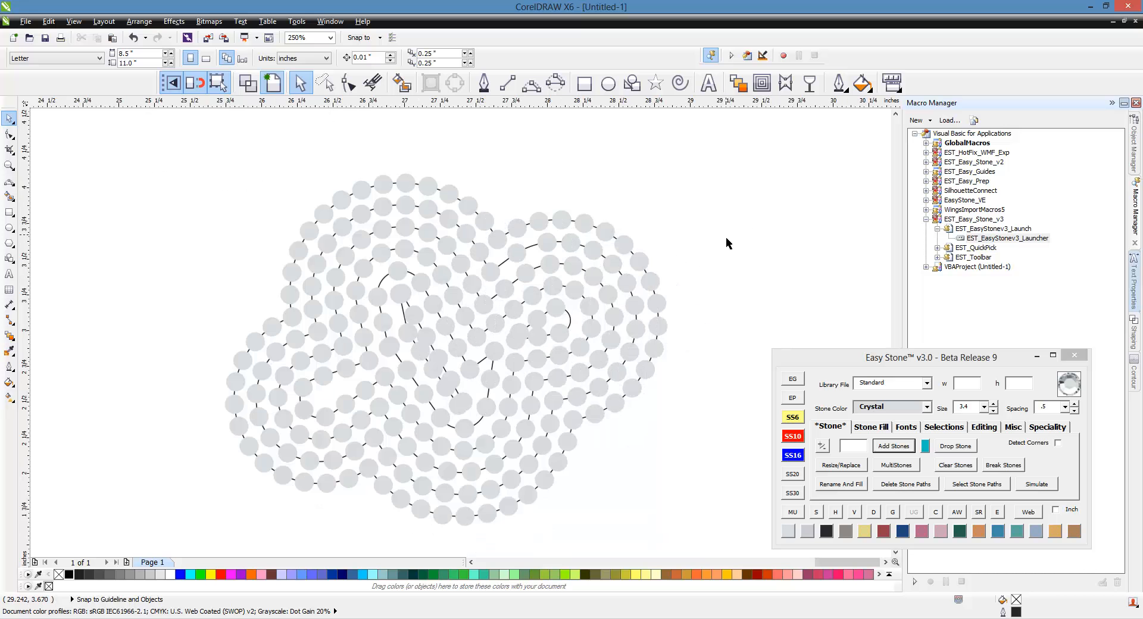
pyautogui.scroll(-2, 726, 206)
pyautogui.moveTo(748, 173); pyautogui.dragTo(459, 380)
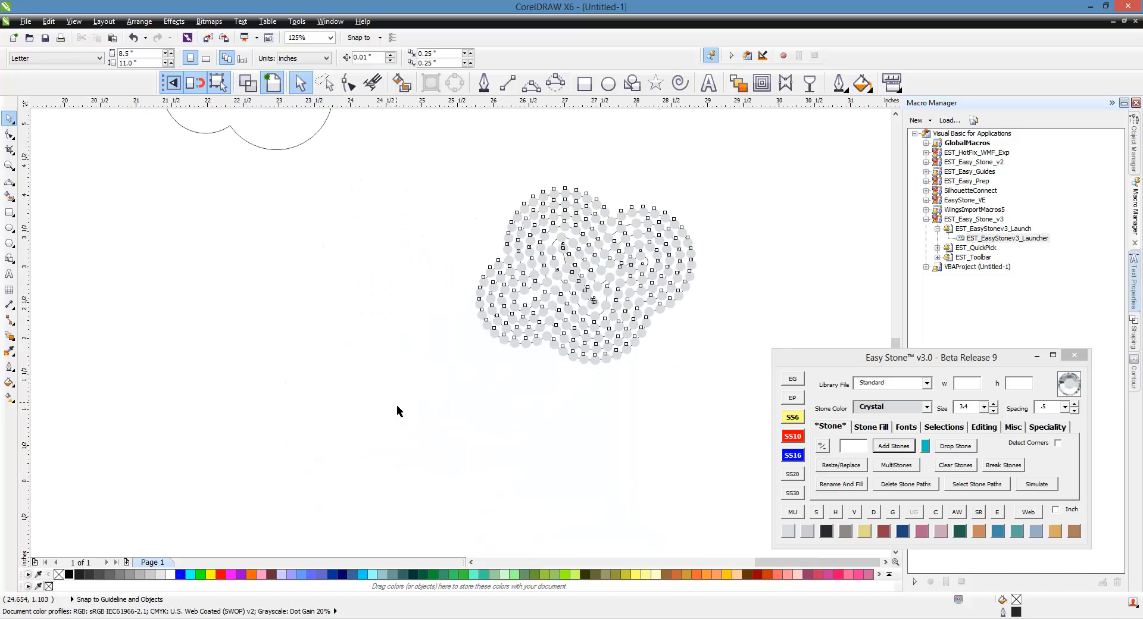
pyautogui.click(924, 488)
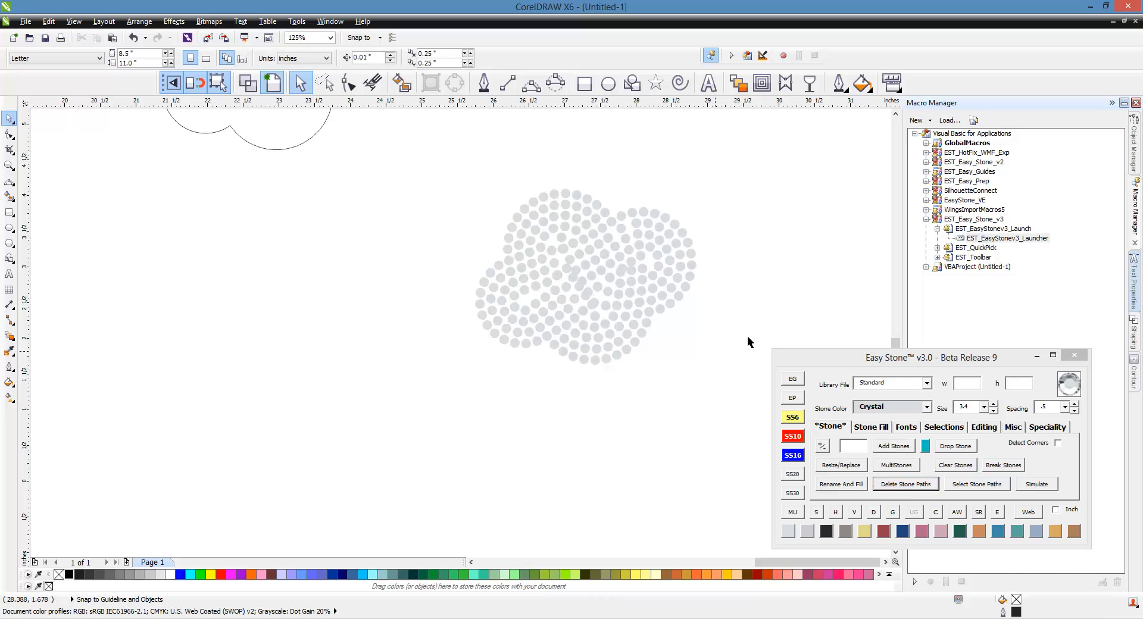
# Check all the copied cloud's stones for overlaps with Easy Stone and remove the overlapping ones.
pyautogui.moveTo(741, 165); pyautogui.dragTo(444, 382)
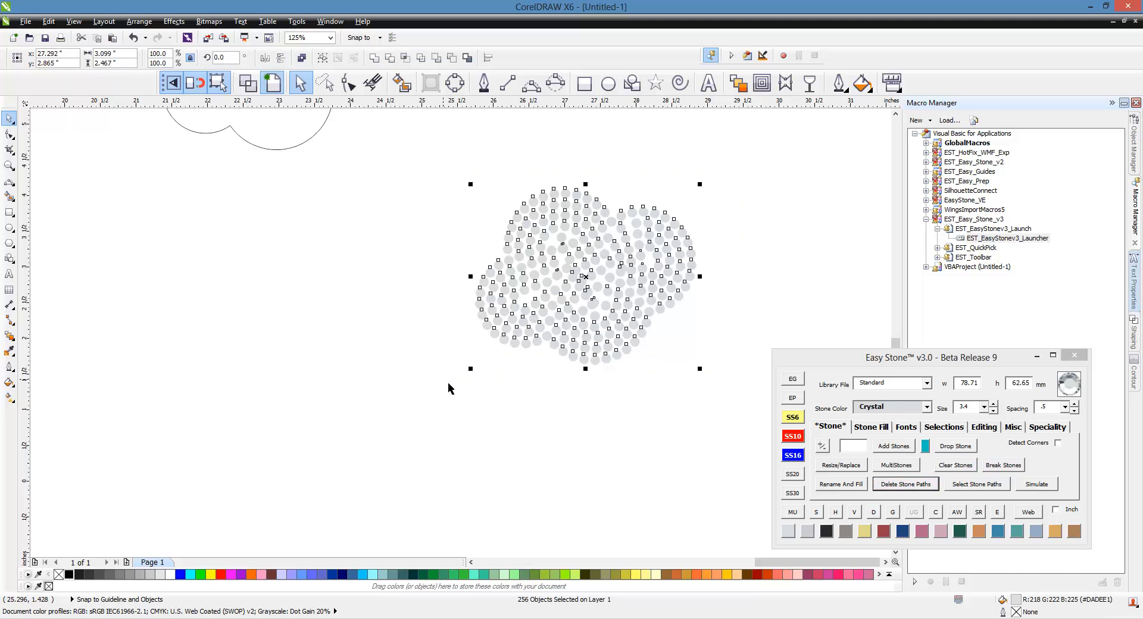
pyautogui.click(936, 514)
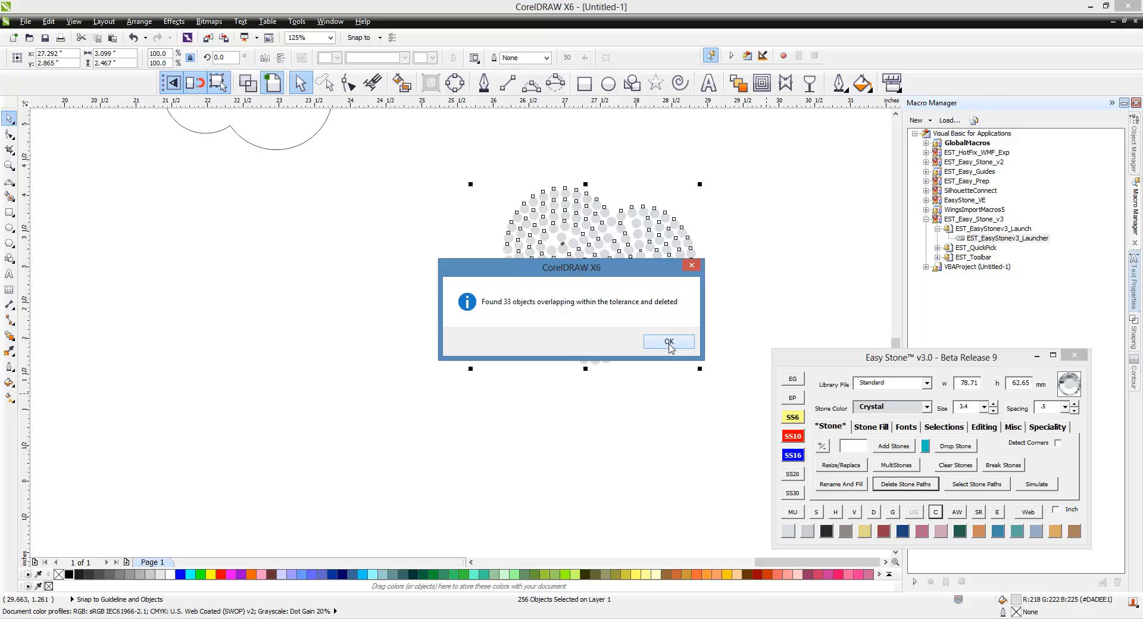
pyautogui.click(669, 344)
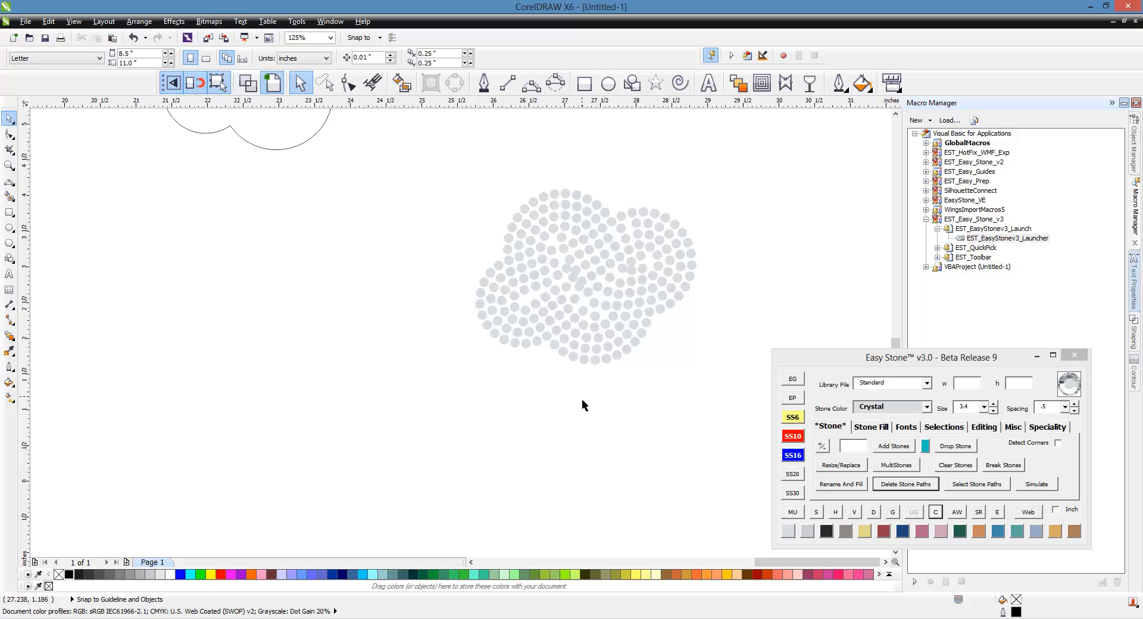
pyautogui.scroll(5, 512, 258)
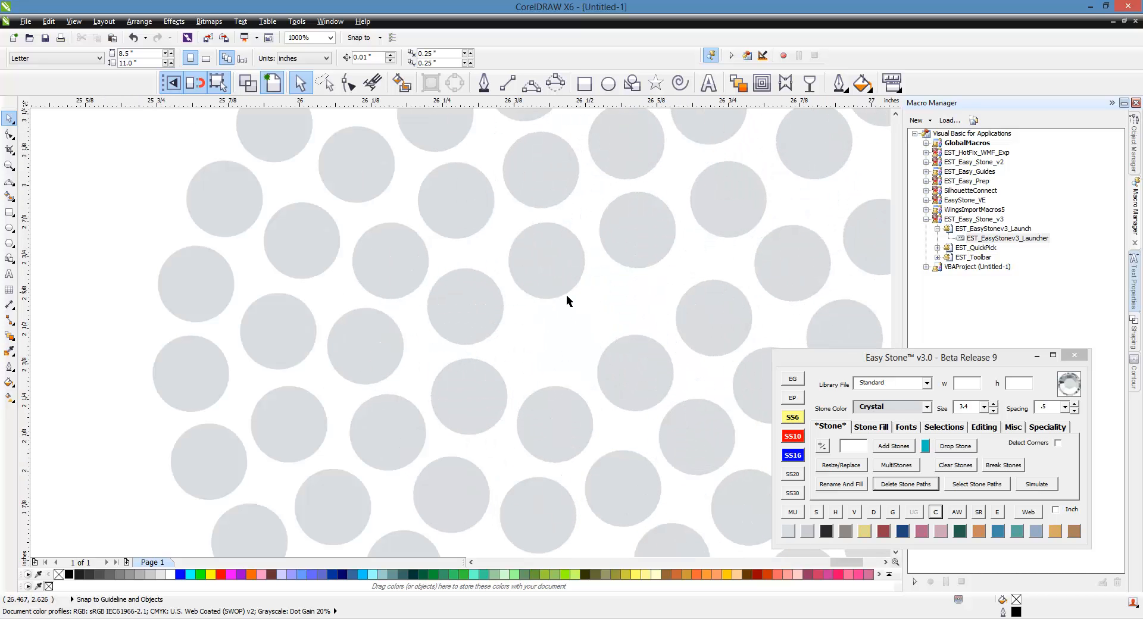
# Place a copy of the full-size Crystal stone in the gap directly below it, near the copied cloud's left side.
pyautogui.scroll(-3, 567, 294)
pyautogui.scroll(3, 566, 295)
pyautogui.moveTo(556, 280); pyautogui.dragTo(558, 354)
pyautogui.scroll(-1, 577, 283)
# Try to re-space the near-vertical column of nine Crystal stones through the new copy with Easy Stone's Re-Space.
pyautogui.click(530, 482)
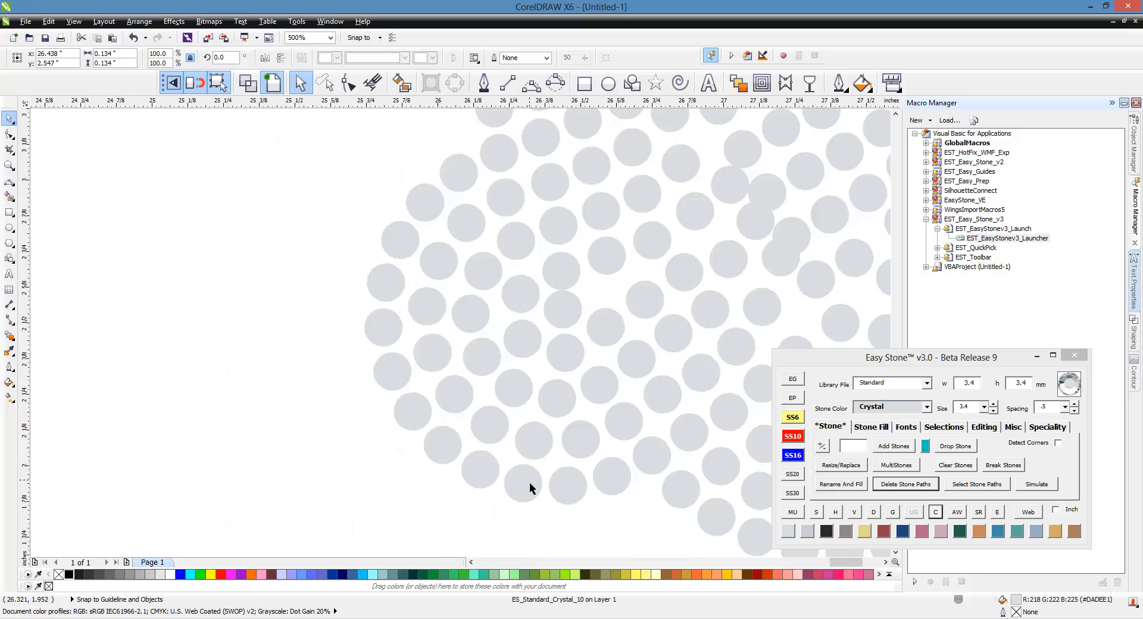
pyautogui.keyDown('shift'); pyautogui.click(560, 396); pyautogui.keyUp('shift')
pyautogui.keyDown('shift'); pyautogui.click(565, 352); pyautogui.keyUp('shift')
pyautogui.keyDown('shift'); pyautogui.click(563, 309); pyautogui.keyUp('shift')
pyautogui.keyDown('shift'); pyautogui.click(570, 265); pyautogui.keyUp('shift')
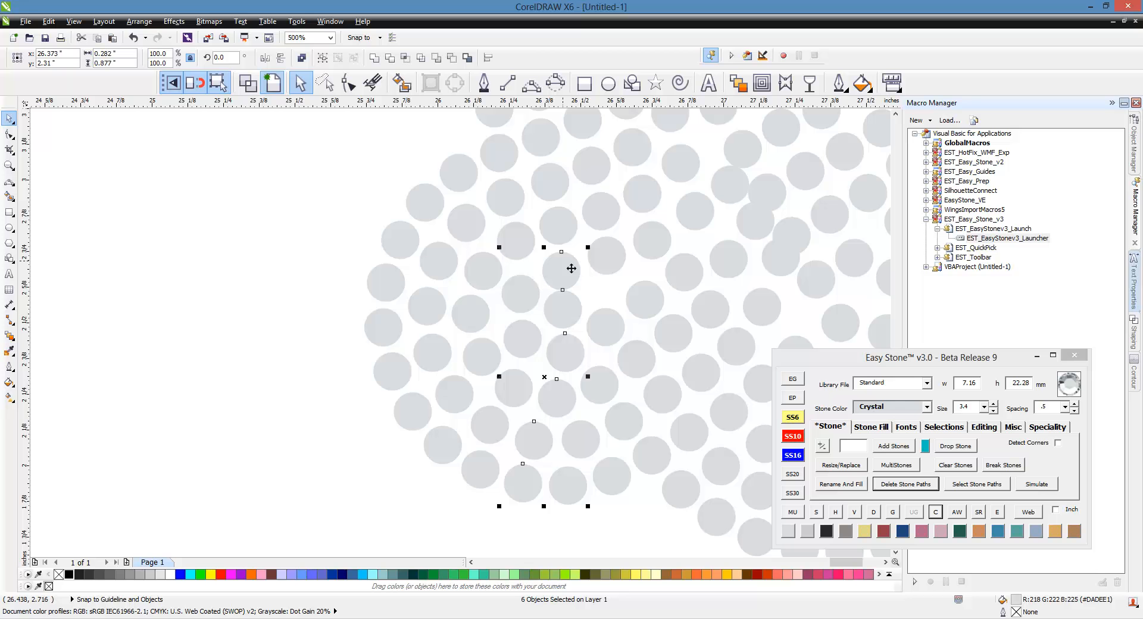
pyautogui.keyDown('shift'); pyautogui.click(558, 225); pyautogui.keyUp('shift')
pyautogui.keyDown('shift'); pyautogui.click(553, 182); pyautogui.keyUp('shift')
pyautogui.keyDown('shift'); pyautogui.click(558, 197); pyautogui.keyUp('shift')
pyautogui.keyDown('shift'); pyautogui.click(542, 119); pyautogui.keyUp('shift')
pyautogui.click(984, 427)
pyautogui.click(874, 465)
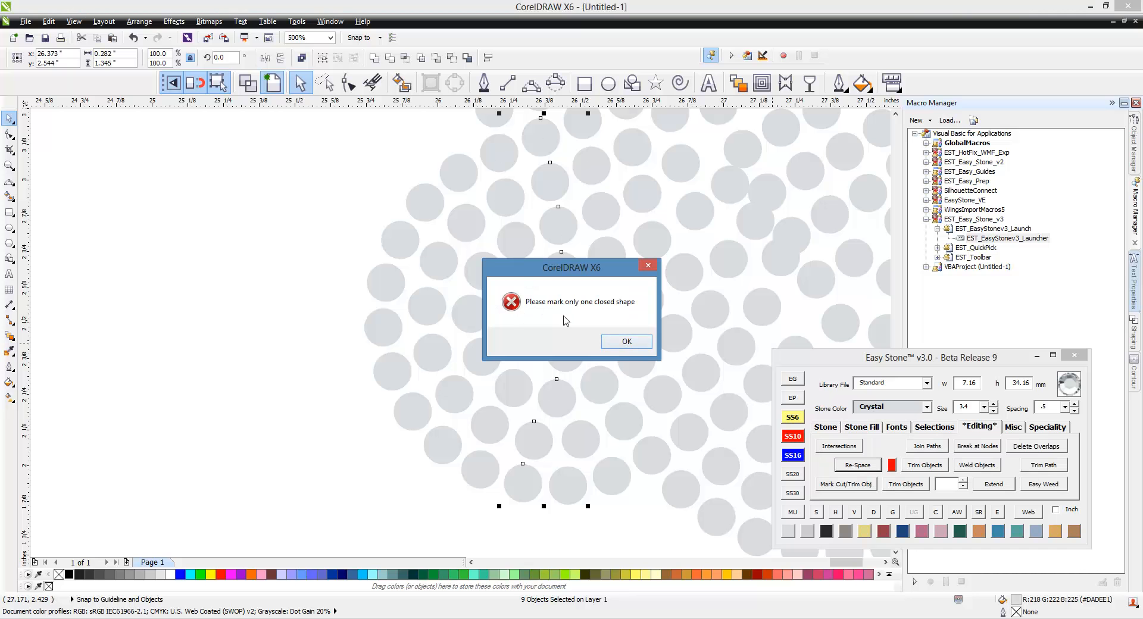
pyautogui.click(624, 345)
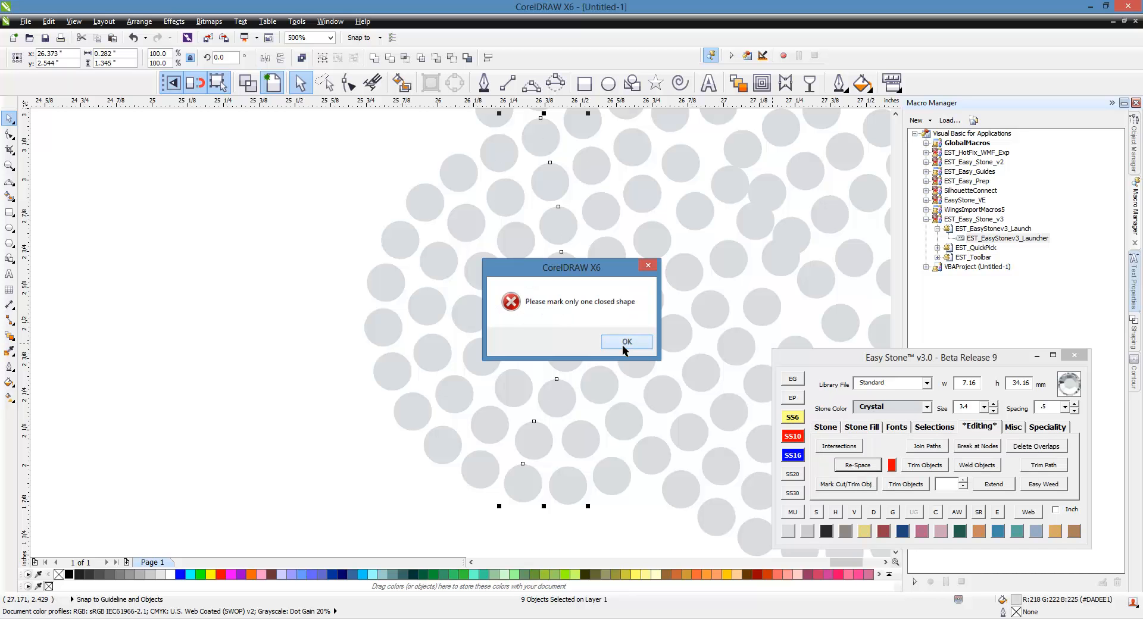
# Restart Easy Stone and re-space the near-vertical column of nine Crystal stones, removing the temporary stone path.
pyautogui.click(1074, 356)
pyautogui.doubleClick(1007, 238)
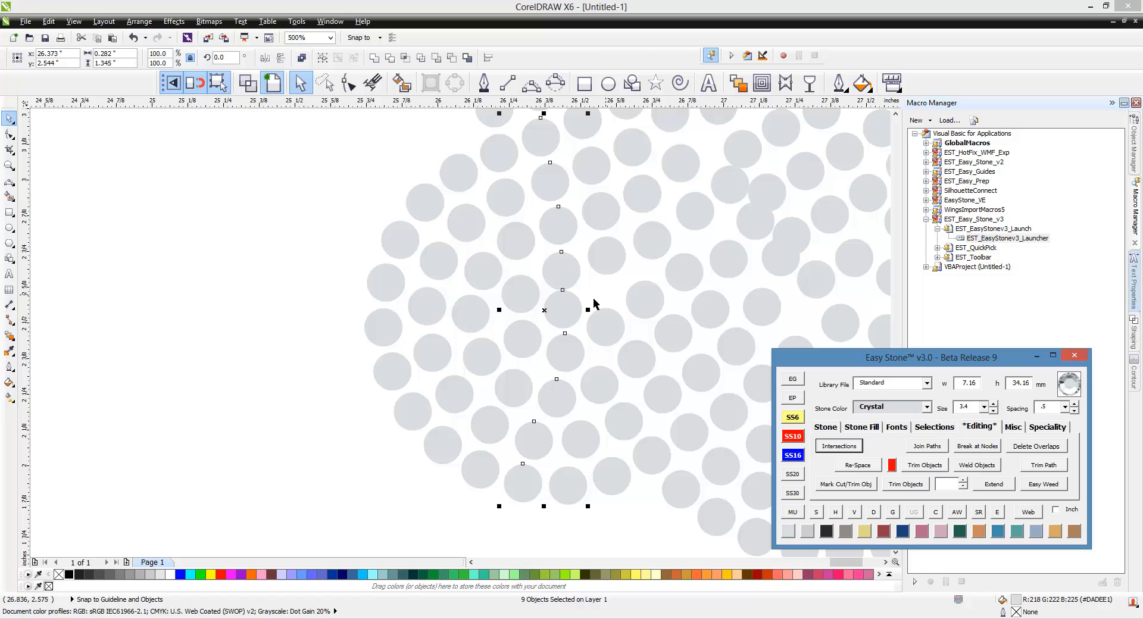
pyautogui.click(527, 484)
pyautogui.keyDown('shift'); pyautogui.click(534, 440); pyautogui.keyUp('shift')
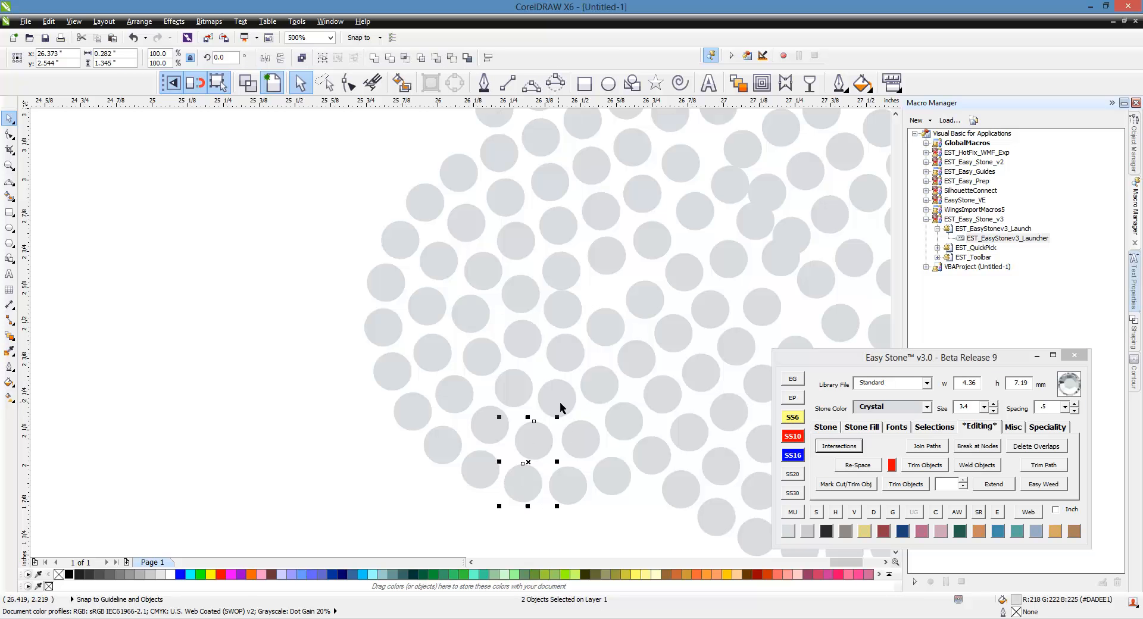
pyautogui.keyDown('shift'); pyautogui.click(557, 400); pyautogui.keyUp('shift')
pyautogui.keyDown('shift'); pyautogui.click(565, 356); pyautogui.keyUp('shift')
pyautogui.keyDown('shift'); pyautogui.click(568, 313); pyautogui.keyUp('shift')
pyautogui.keyDown('shift'); pyautogui.click(565, 268); pyautogui.keyUp('shift')
pyautogui.keyDown('shift'); pyautogui.click(571, 221); pyautogui.keyUp('shift')
pyautogui.keyDown('shift'); pyautogui.click(553, 171); pyautogui.keyUp('shift')
pyautogui.keyDown('shift'); pyautogui.click(543, 146); pyautogui.keyUp('shift')
pyautogui.click(869, 468)
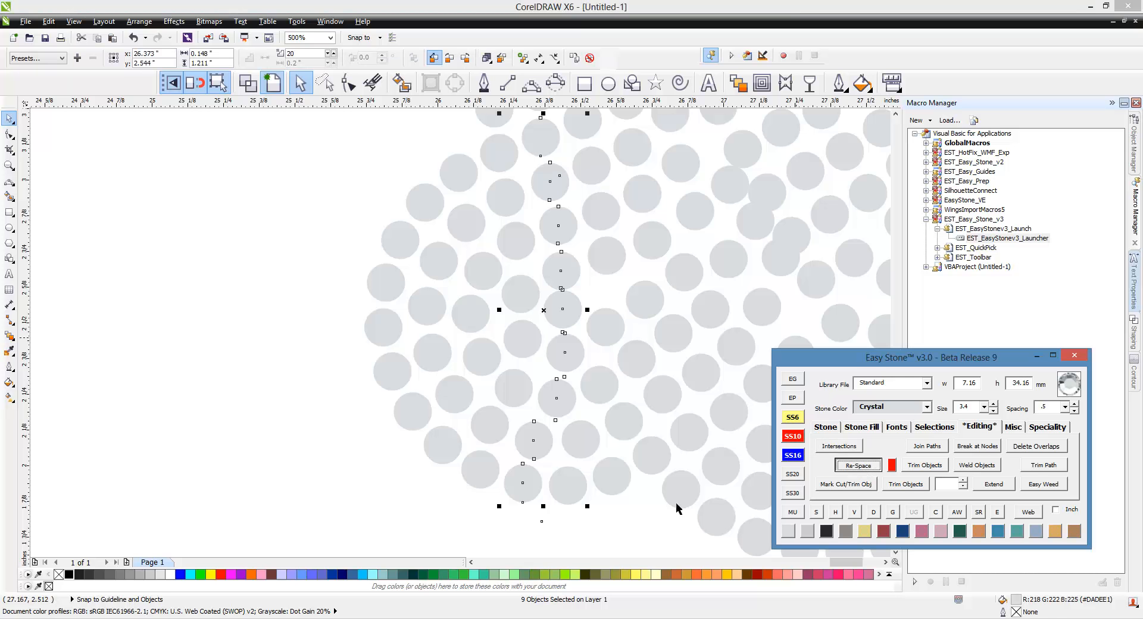
pyautogui.click(878, 516)
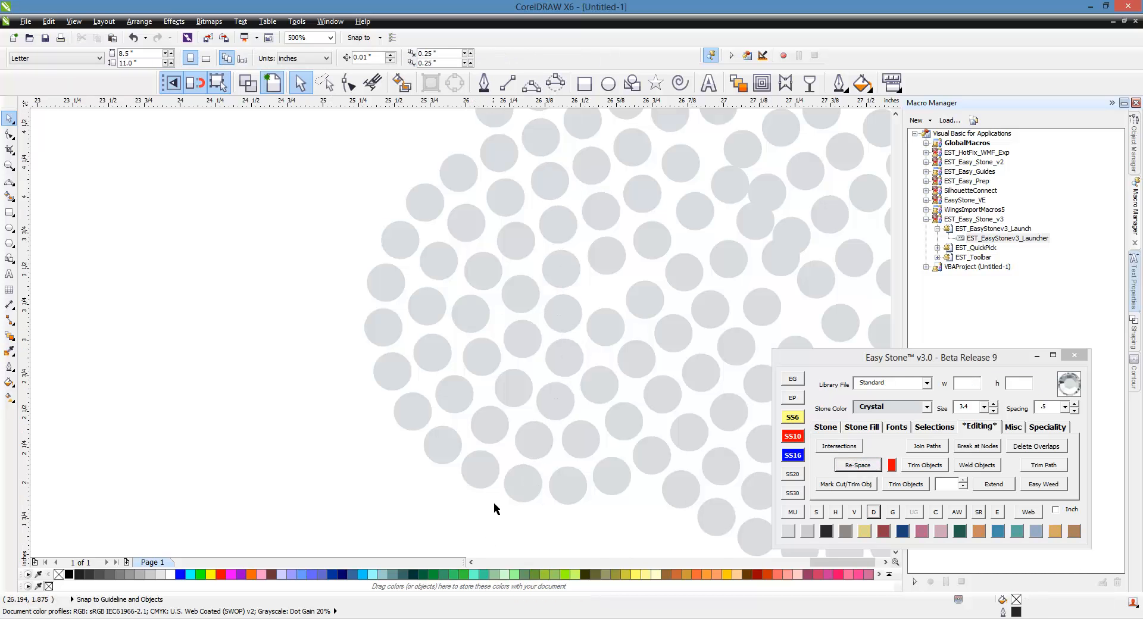
# Reduce the crowded stone right of the re-spaced column to SS6, move it down, and place a copy of the full-size stone above it.
pyautogui.scroll(3, 552, 419)
pyautogui.click(536, 434)
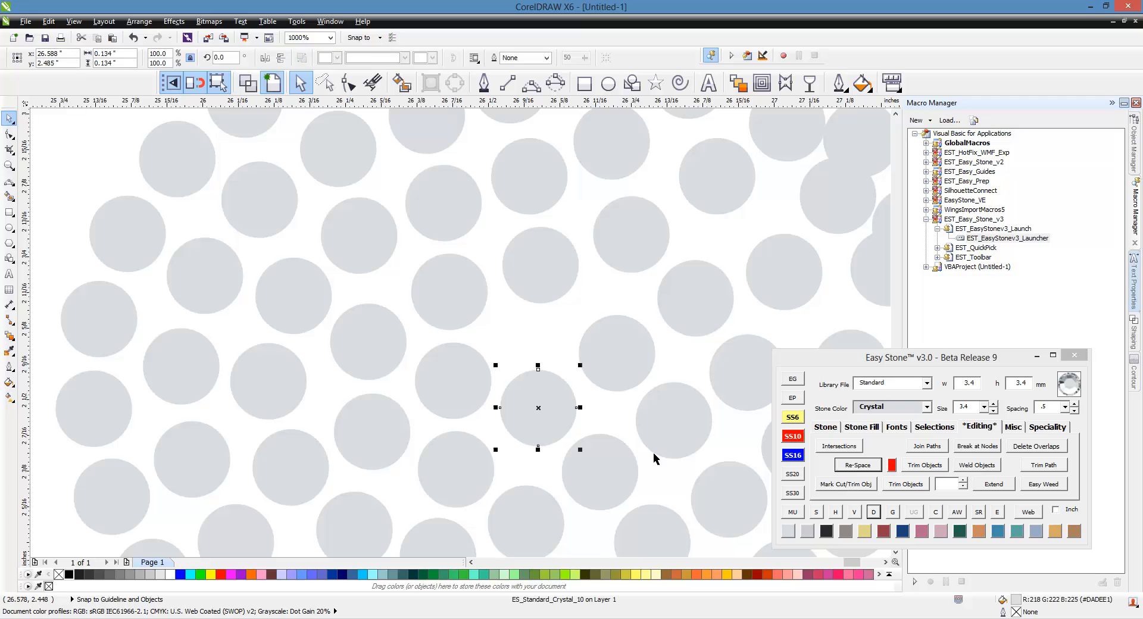
pyautogui.click(794, 420)
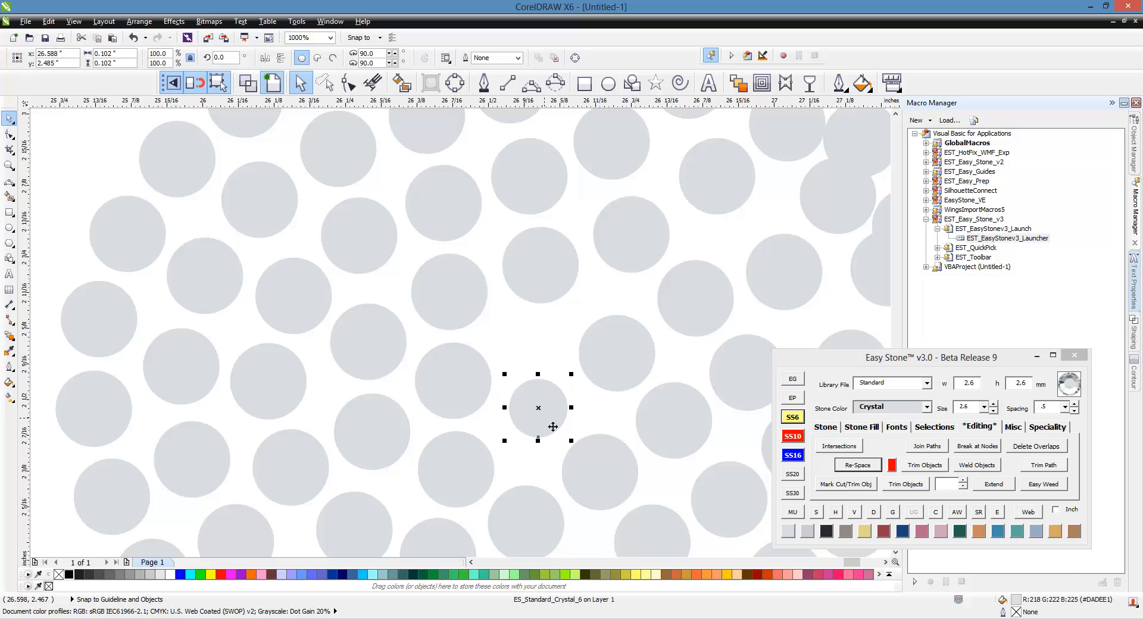
pyautogui.moveTo(553, 427); pyautogui.dragTo(542, 459)
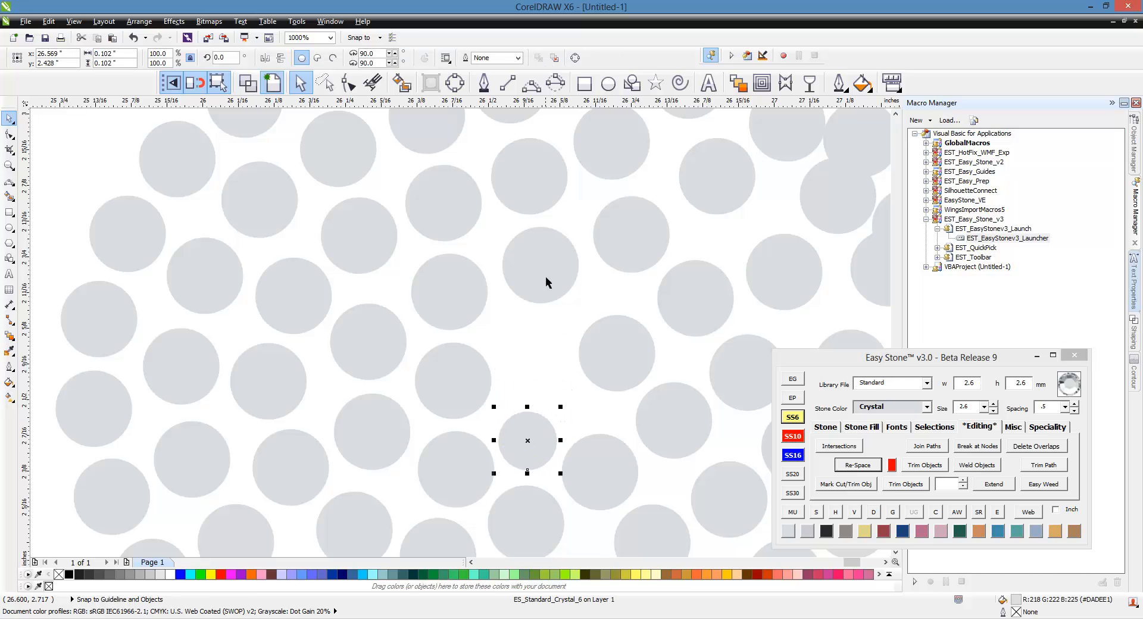
pyautogui.moveTo(546, 281); pyautogui.dragTo(543, 367)
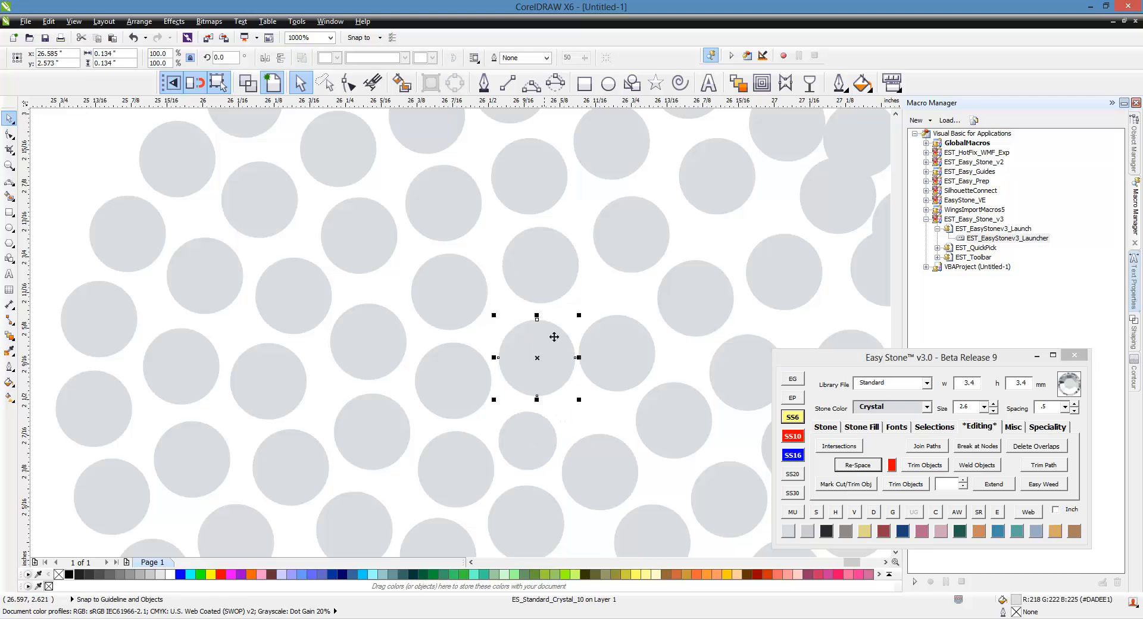
# Reduce the stone right of the new copy to SS6, move it down-left, and shift the neighbouring full-size stone slightly aside.
pyautogui.scroll(-1, 553, 337)
pyautogui.scroll(1, 582, 360)
pyautogui.click(582, 359)
pyautogui.click(795, 422)
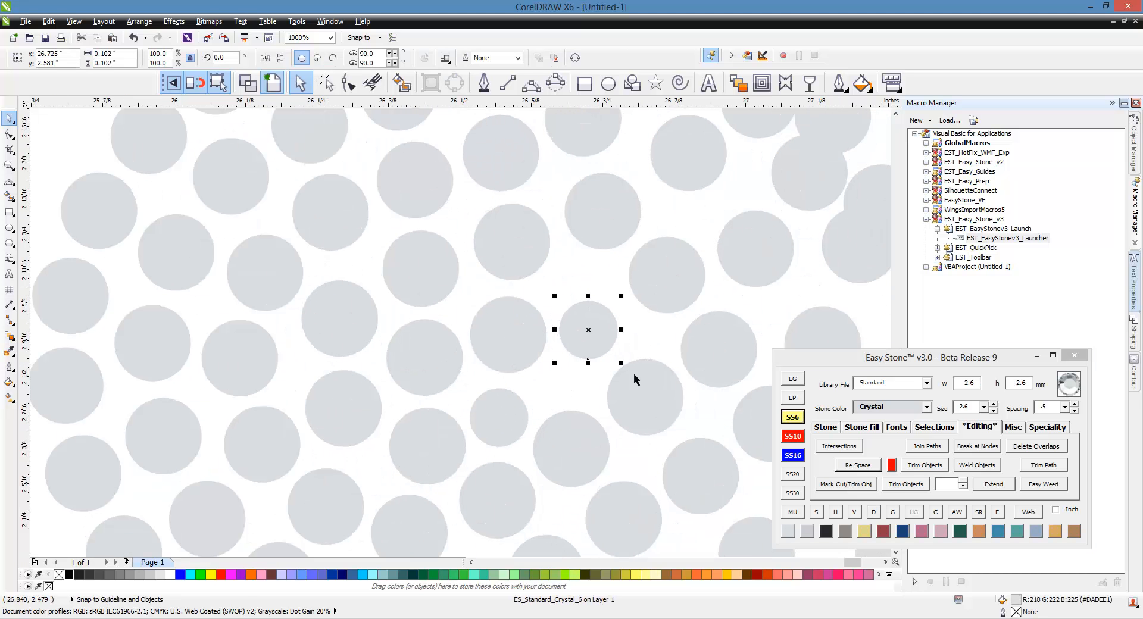
pyautogui.moveTo(611, 350); pyautogui.dragTo(595, 391)
pyautogui.click(660, 416)
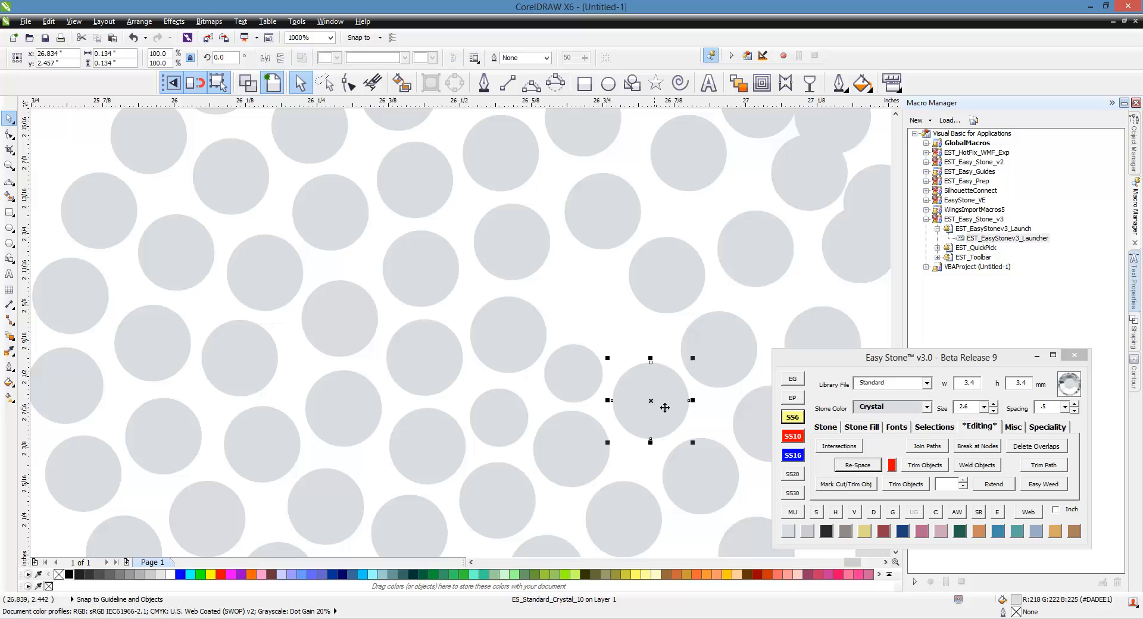
# Nudge the full-size stone above the two SS6 stones slightly up to even out the spacing.
pyautogui.scroll(-2, 652, 430)
pyautogui.scroll(2, 641, 357)
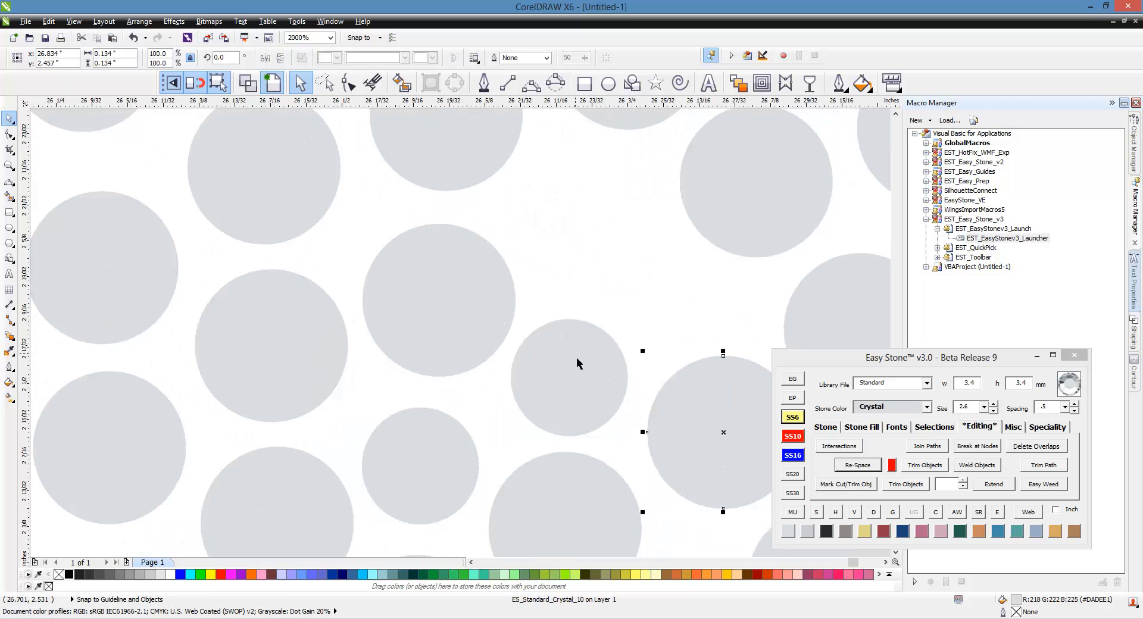
pyautogui.click(448, 290)
pyautogui.moveTo(457, 289); pyautogui.dragTo(457, 293)
pyautogui.scroll(-1, 446, 384)
pyautogui.scroll(-1, 462, 406)
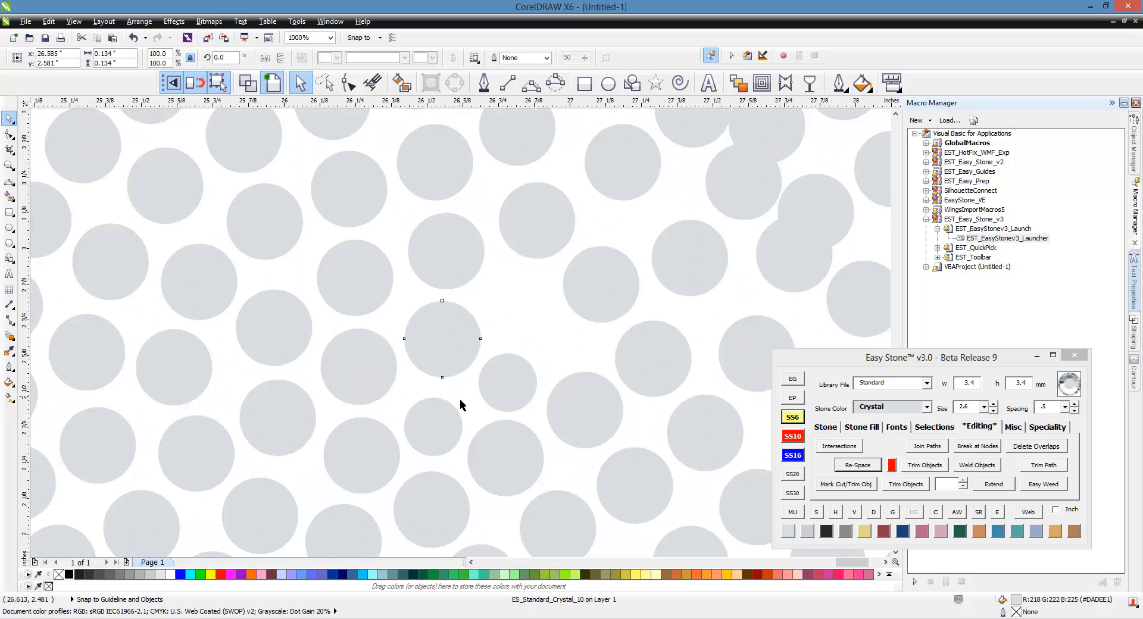
# Fill the gap above the SS6 stones with two more SS6 stones, using the neighbouring full-size stone reduced in size.
pyautogui.scroll(1, 513, 337)
pyautogui.click(537, 374)
pyautogui.moveTo(537, 373); pyautogui.dragTo(469, 370)
pyautogui.click(792, 417)
pyautogui.scroll(-1, 407, 392)
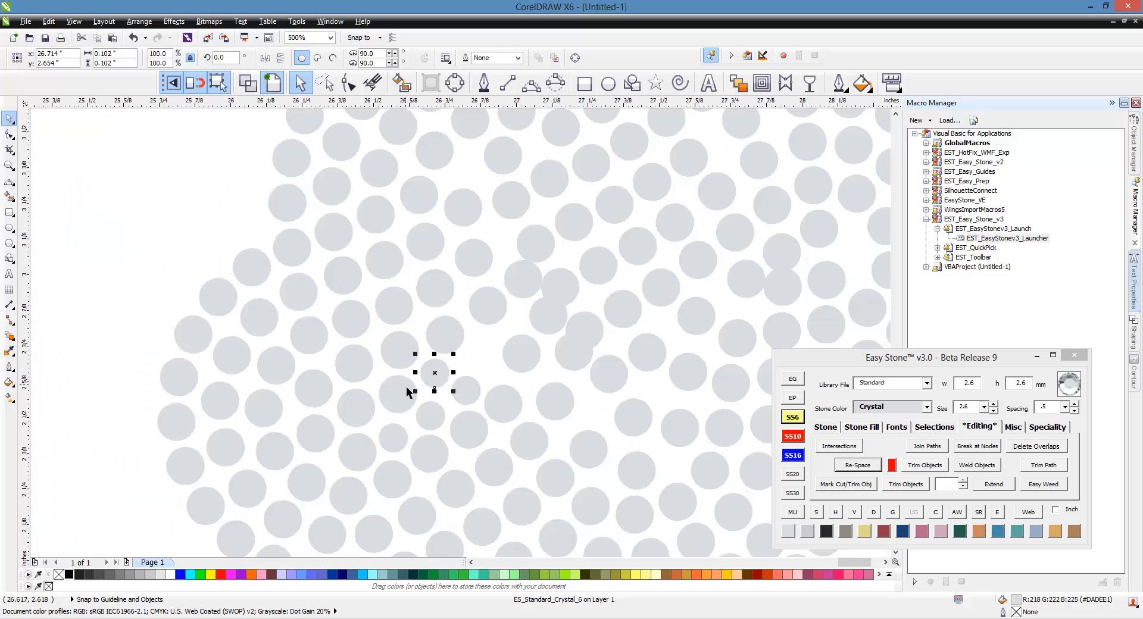
# Reduce the full-size stone beside the gap in the cloud's upper lobe to SS6 and shift it up and to the right.
pyautogui.scroll(-1, 415, 355)
pyautogui.click(327, 196)
pyautogui.scroll(2, 443, 229)
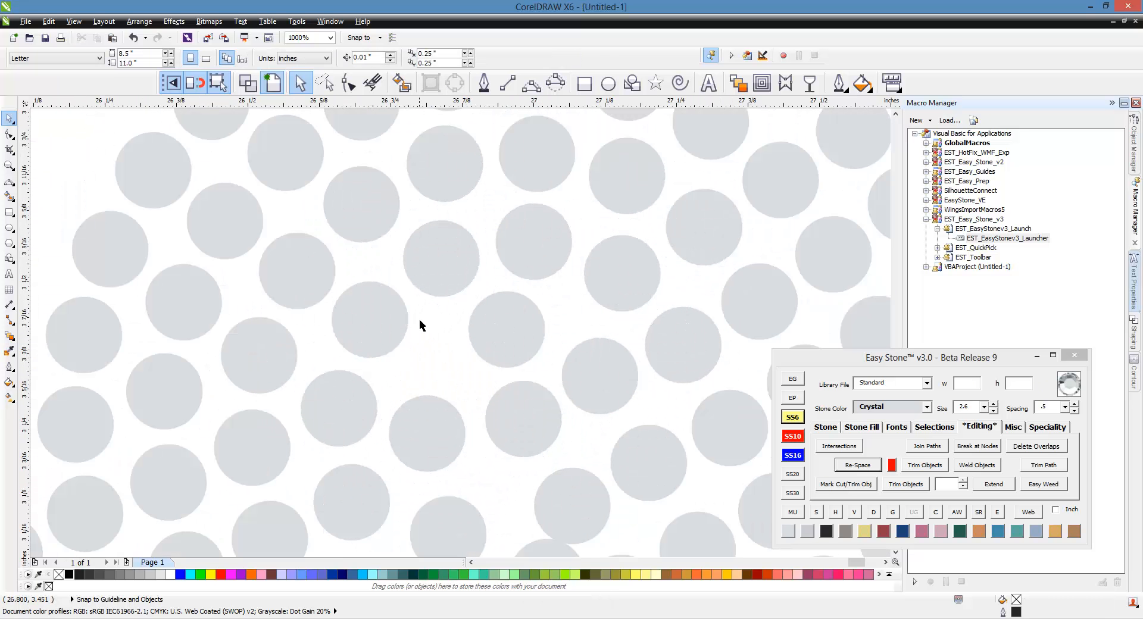
pyautogui.click(516, 347)
pyautogui.click(799, 421)
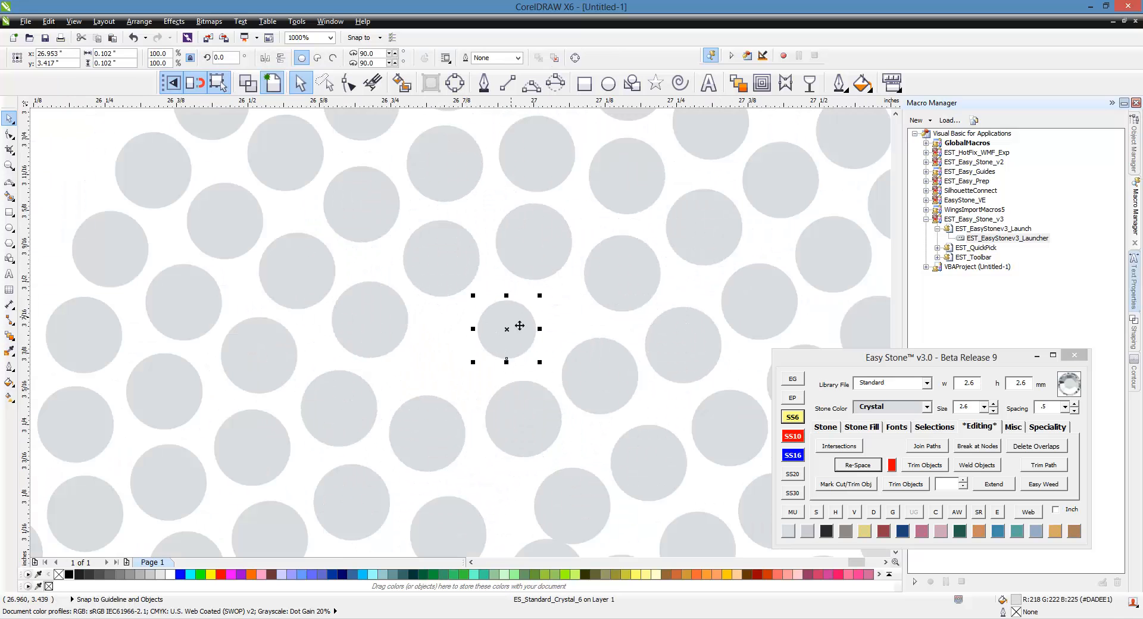
pyautogui.moveTo(522, 324); pyautogui.dragTo(489, 339)
pyautogui.press('Delete')
# Place a copy of a full-size stone in the upper lobe's gap and move the stone at its lower left upward.
pyautogui.moveTo(537, 403); pyautogui.dragTo(493, 327)
pyautogui.click(448, 420)
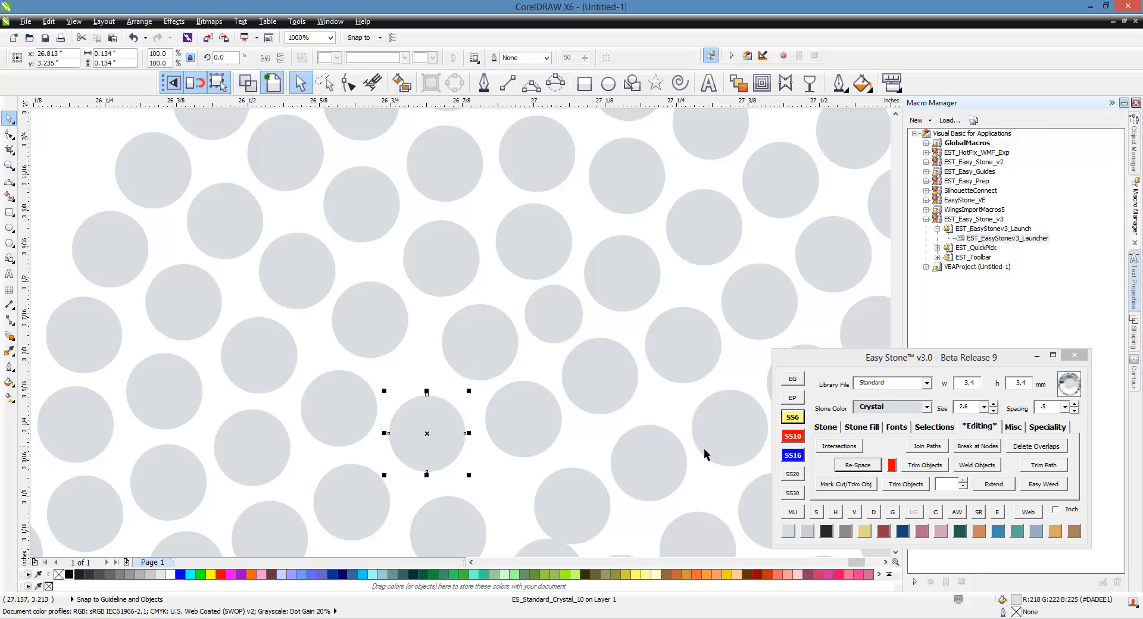
pyautogui.moveTo(429, 437); pyautogui.dragTo(425, 394)
pyautogui.scroll(-1, 577, 276)
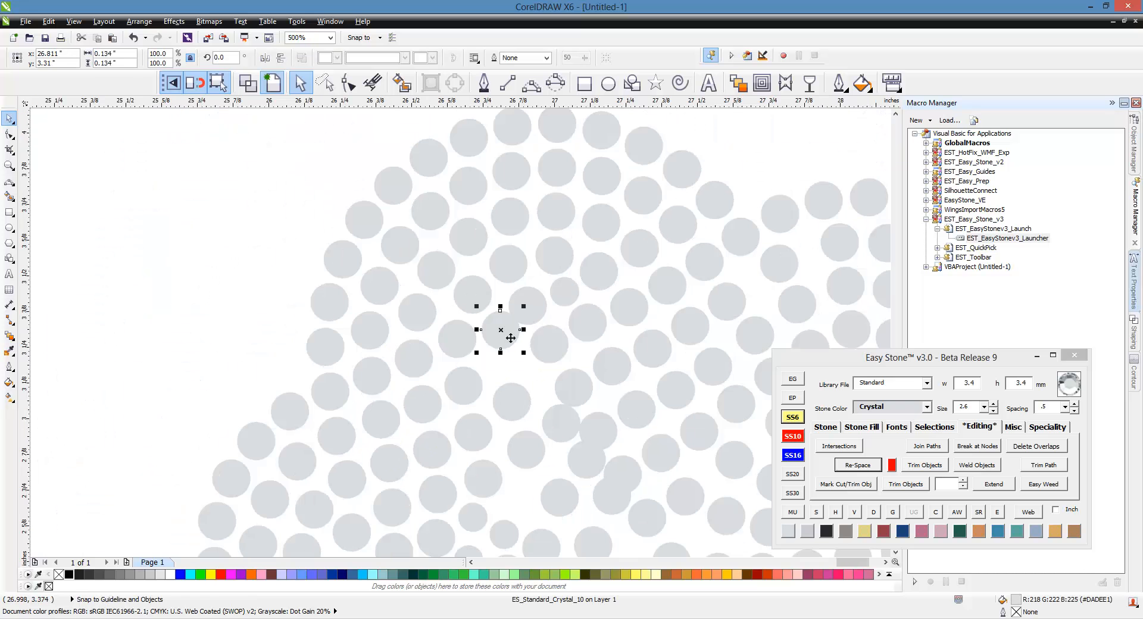
# Re-space the diagonal row of eleven stones across the cloud's upper lobe and delete the temporary stone path.
pyautogui.click(725, 214)
pyautogui.keyDown('shift'); pyautogui.click(670, 237); pyautogui.keyUp('shift')
pyautogui.keyDown('shift'); pyautogui.click(645, 262); pyautogui.keyUp('shift')
pyautogui.keyDown('shift'); pyautogui.click(600, 275); pyautogui.keyUp('shift')
pyautogui.keyDown('shift'); pyautogui.click(564, 292); pyautogui.keyUp('shift')
pyautogui.keyDown('shift'); pyautogui.click(527, 305); pyautogui.keyUp('shift')
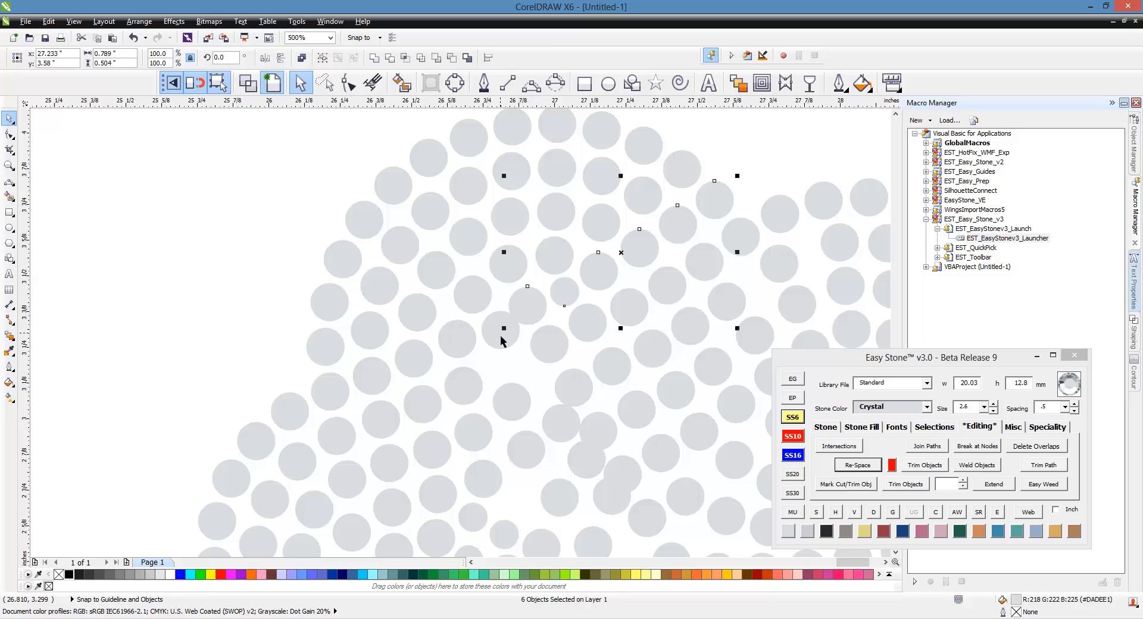
pyautogui.keyDown('shift'); pyautogui.click(501, 330); pyautogui.keyUp('shift')
pyautogui.keyDown('shift'); pyautogui.click(467, 348); pyautogui.keyUp('shift')
pyautogui.keyDown('shift'); pyautogui.click(425, 367); pyautogui.keyUp('shift')
pyautogui.keyDown('shift'); pyautogui.click(364, 408); pyautogui.keyUp('shift')
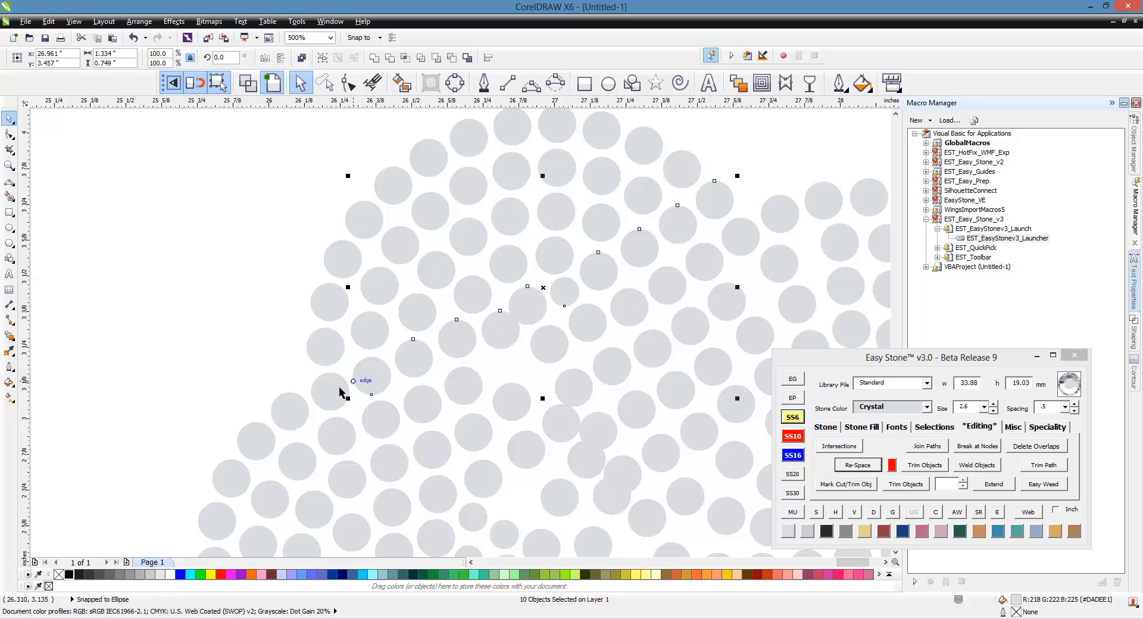
pyautogui.keyDown('shift'); pyautogui.click(338, 388); pyautogui.keyUp('shift')
pyautogui.click(880, 468)
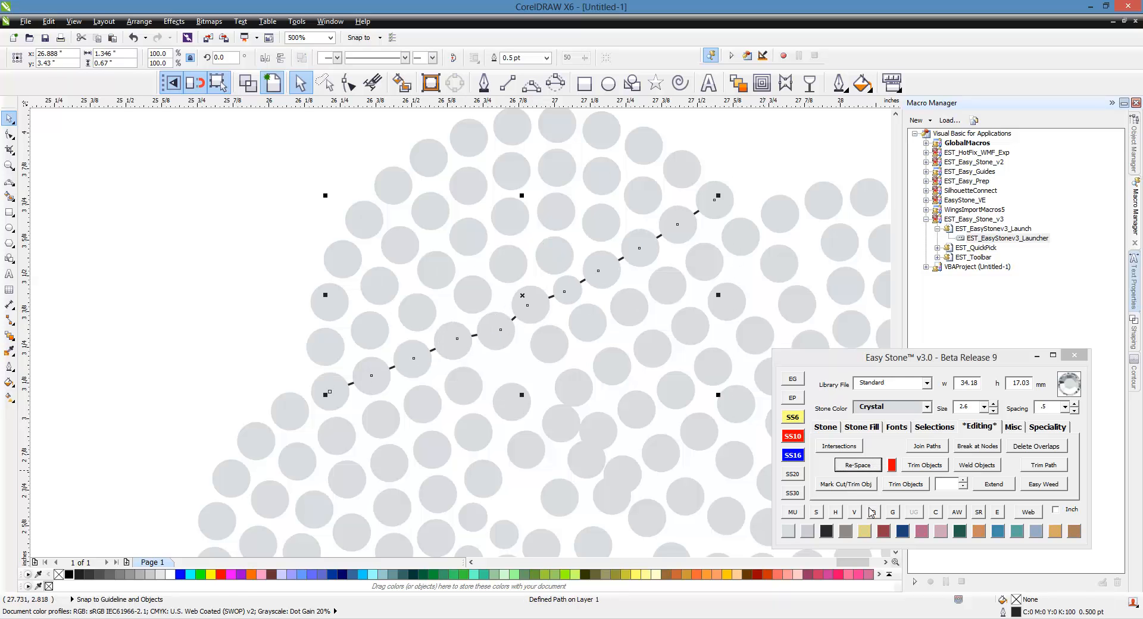
pyautogui.click(873, 513)
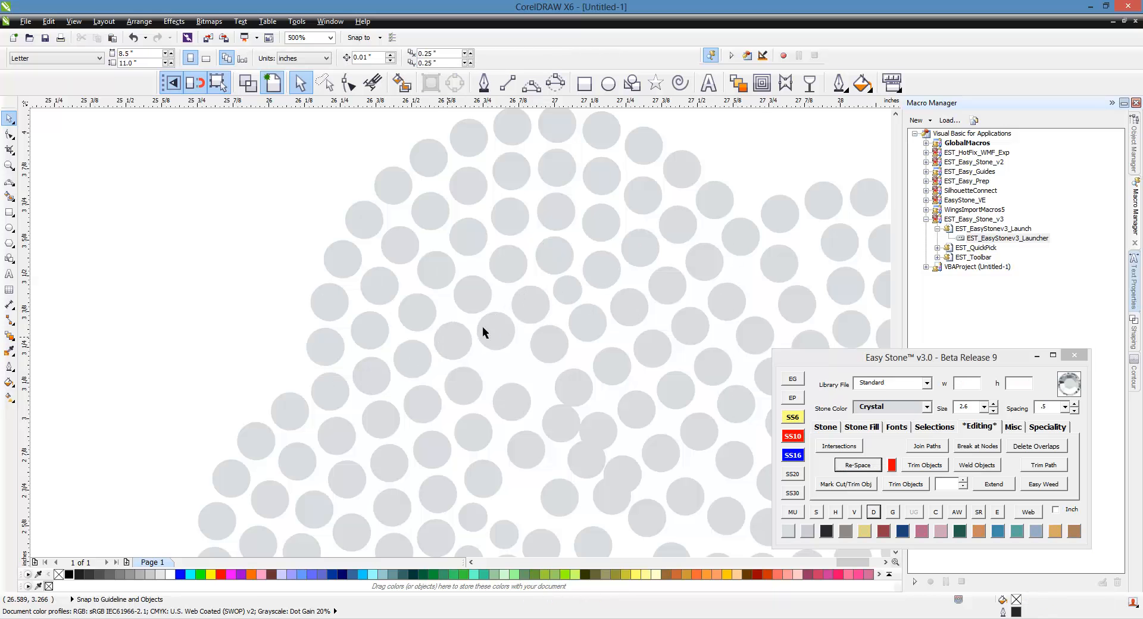
# Move two full-size stones below the re-spaced diagonal row up into the open gaps.
pyautogui.scroll(2, 528, 387)
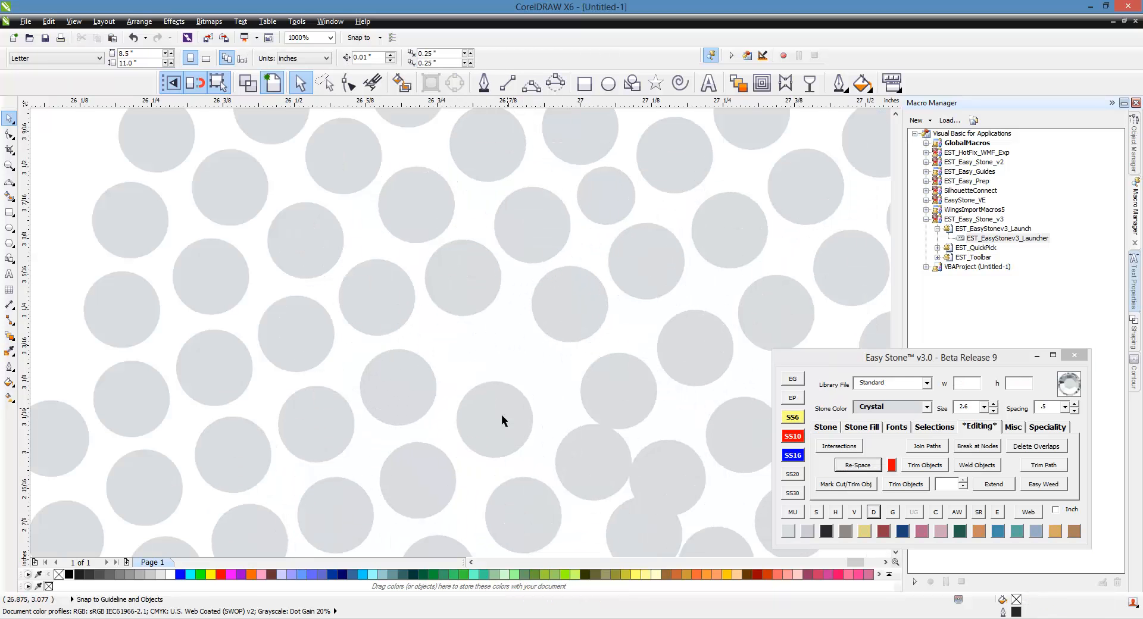
pyautogui.click(501, 414)
pyautogui.moveTo(508, 369); pyautogui.dragTo(504, 360)
pyautogui.scroll(-1, 467, 321)
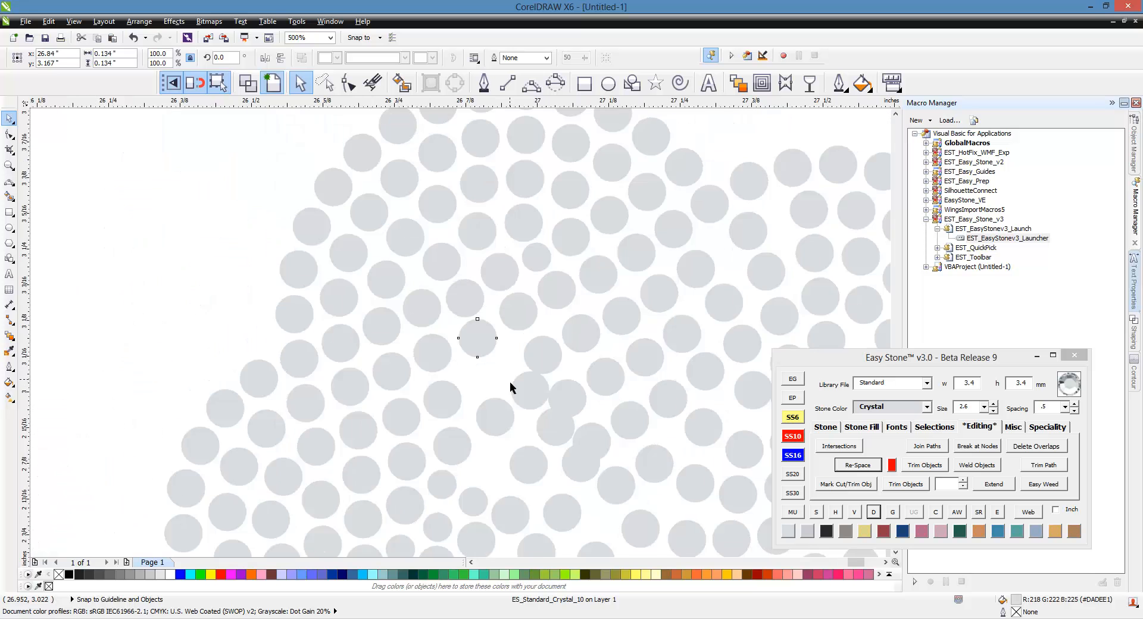
pyautogui.scroll(1, 510, 381)
pyautogui.moveTo(548, 394); pyautogui.dragTo(502, 372)
pyautogui.scroll(-2, 526, 375)
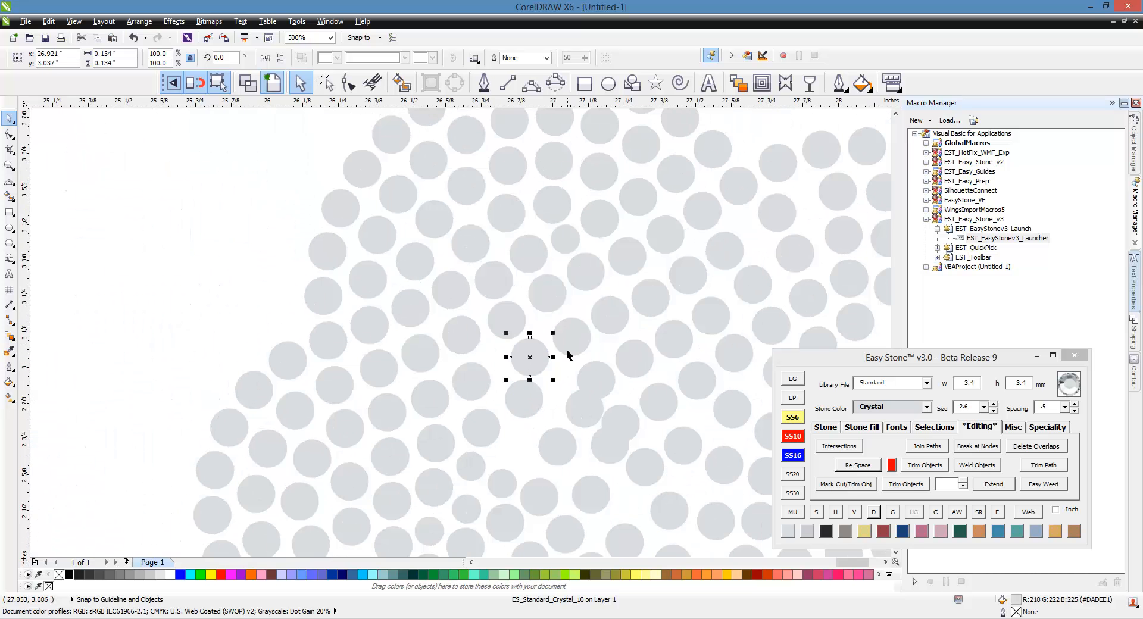
# Reduce the last moved stone to SS6 and place a second SS6 stone just to its left.
pyautogui.scroll(2, 526, 379)
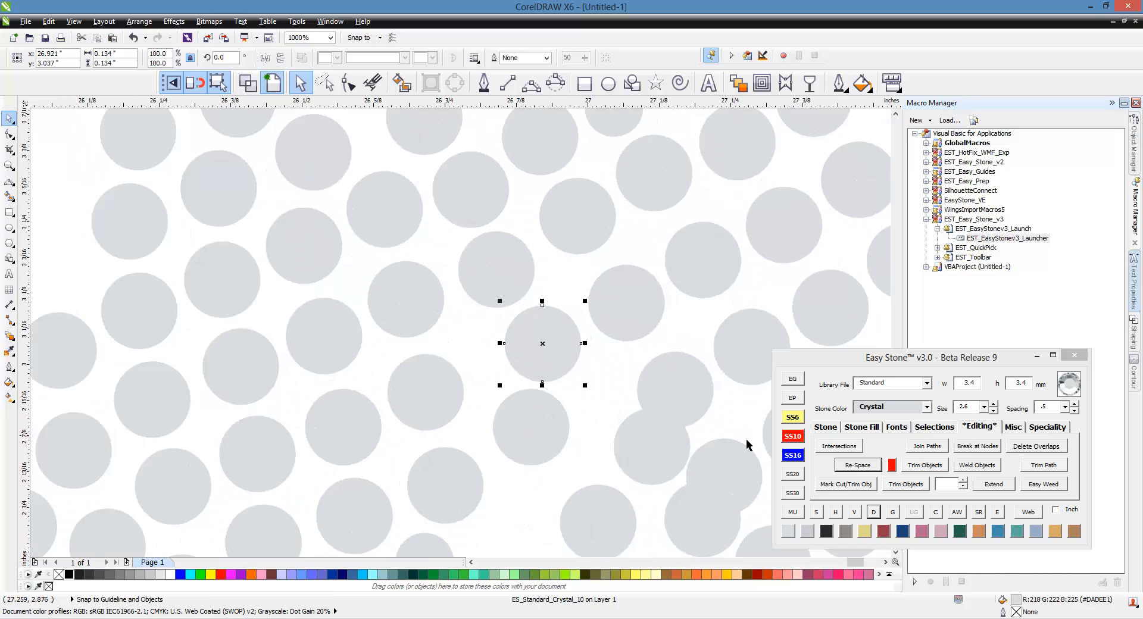
pyautogui.click(792, 417)
pyautogui.moveTo(551, 352); pyautogui.dragTo(493, 364)
pyautogui.scroll(-2, 542, 339)
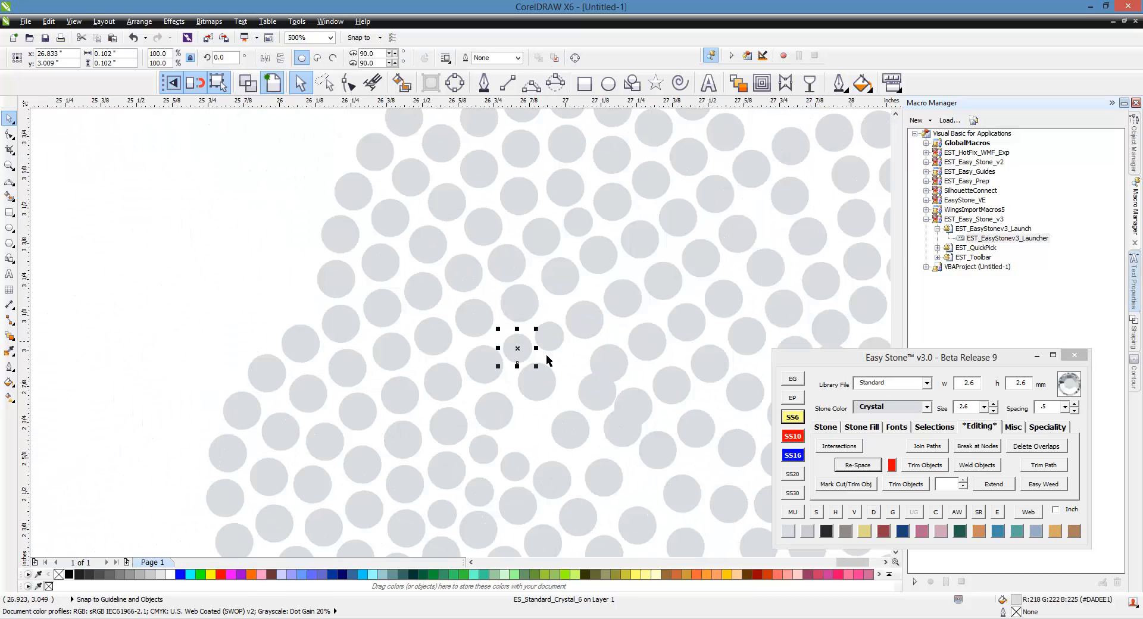
# Re-space the next diagonal row of eleven stones, running through the two new SS6 stones, and delete its temporary stone path.
pyautogui.click(364, 417)
pyautogui.keyDown('shift'); pyautogui.click(401, 401); pyautogui.keyUp('shift')
pyautogui.keyDown('shift'); pyautogui.click(442, 391); pyautogui.keyUp('shift')
pyautogui.keyDown('shift'); pyautogui.click(489, 372); pyautogui.keyUp('shift')
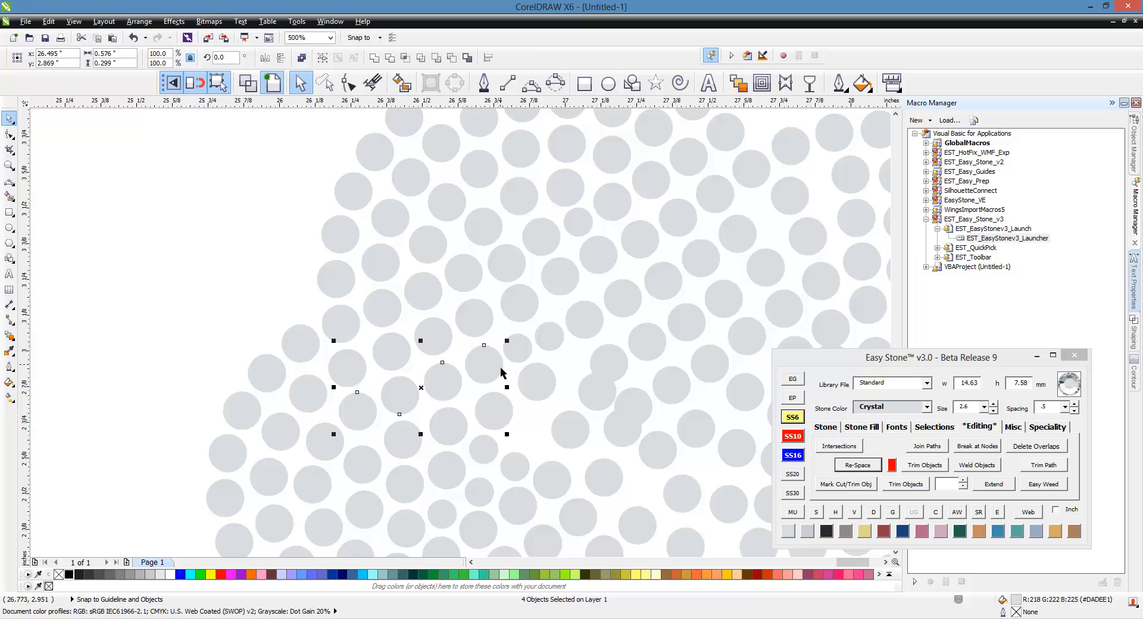
pyautogui.keyDown('shift'); pyautogui.click(522, 360); pyautogui.keyUp('shift')
pyautogui.keyDown('shift'); pyautogui.click(552, 344); pyautogui.keyUp('shift')
pyautogui.keyDown('shift'); pyautogui.click(592, 320); pyautogui.keyUp('shift')
pyautogui.keyDown('shift'); pyautogui.click(632, 299); pyautogui.keyUp('shift')
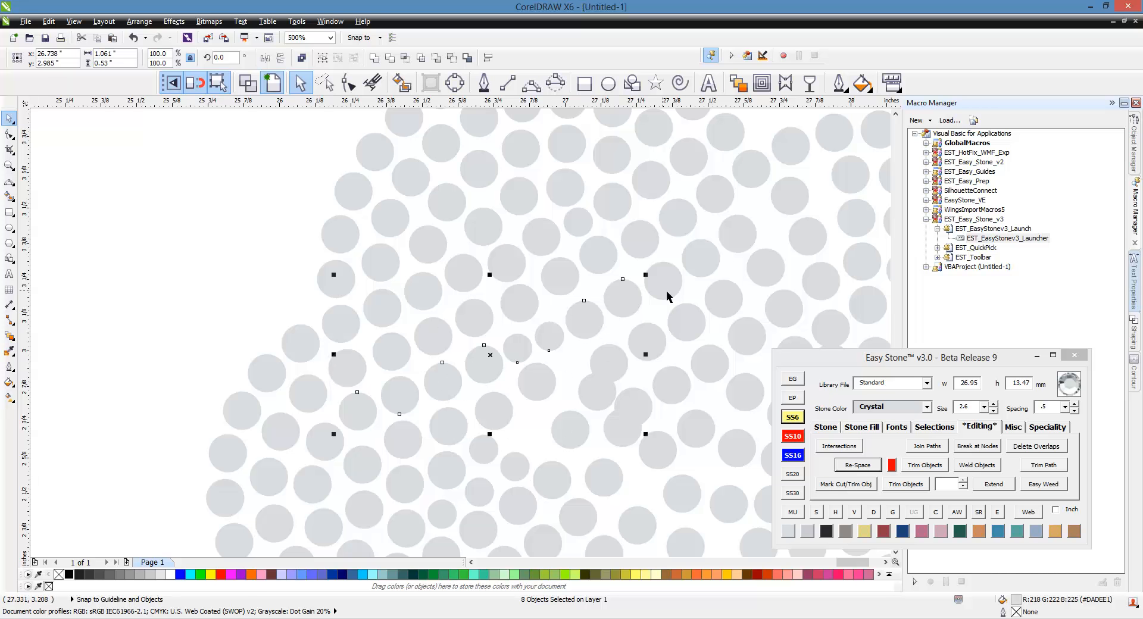
pyautogui.keyDown('shift'); pyautogui.click(667, 285); pyautogui.keyUp('shift')
pyautogui.keyDown('shift'); pyautogui.click(712, 270); pyautogui.keyUp('shift')
pyautogui.keyDown('shift'); pyautogui.click(742, 242); pyautogui.keyUp('shift')
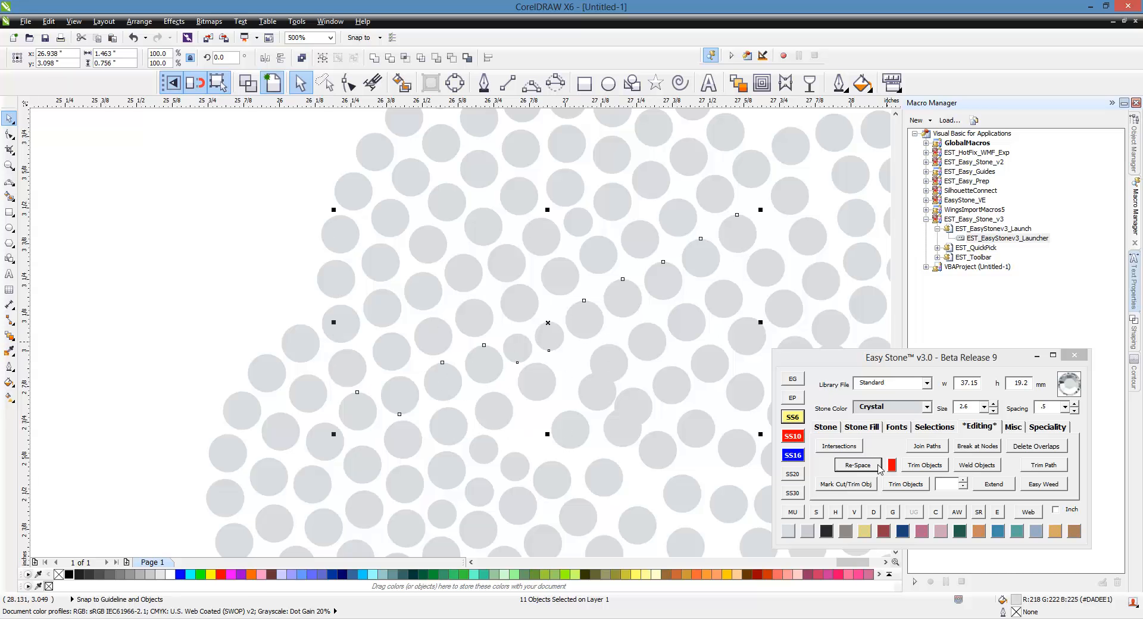
pyautogui.click(878, 466)
pyautogui.click(873, 511)
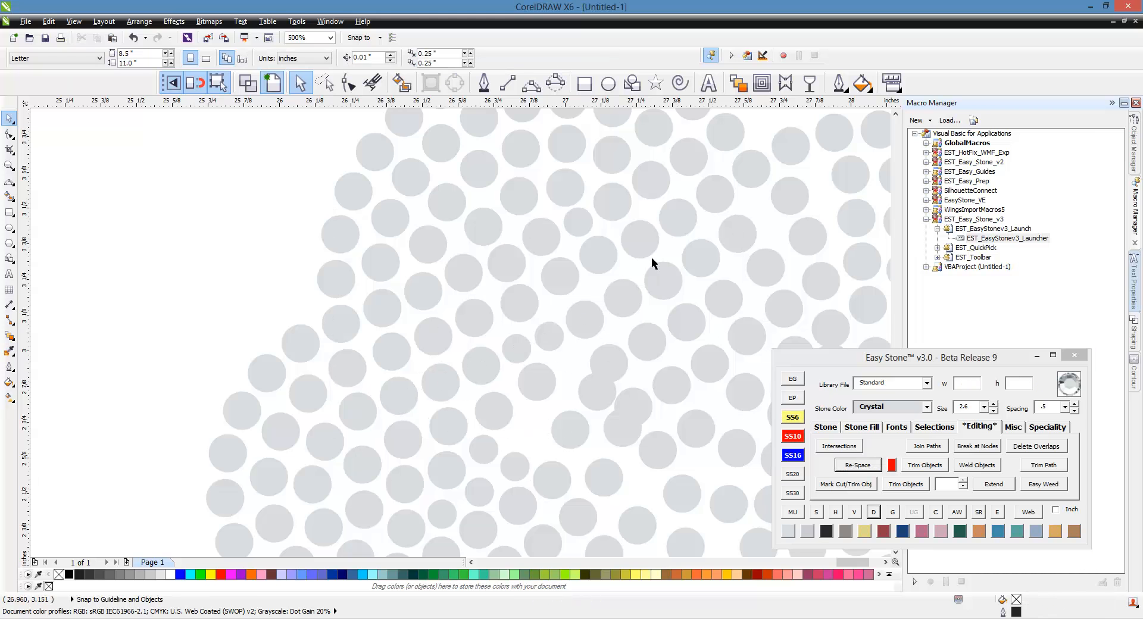
pyautogui.scroll(-1, 667, 277)
pyautogui.scroll(3, 664, 251)
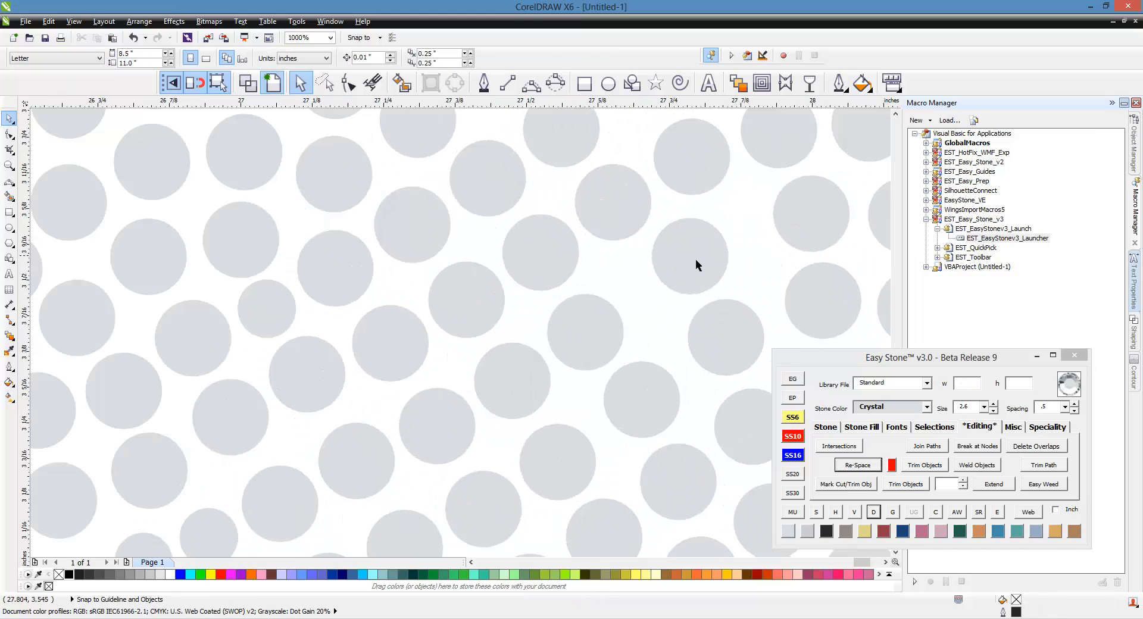
# Shift three full-size stones in the cloud's upper-right area up and to the right into the open gaps.
pyautogui.moveTo(695, 265); pyautogui.dragTo(720, 238)
pyautogui.scroll(-2, 759, 260)
pyautogui.scroll(2, 674, 287)
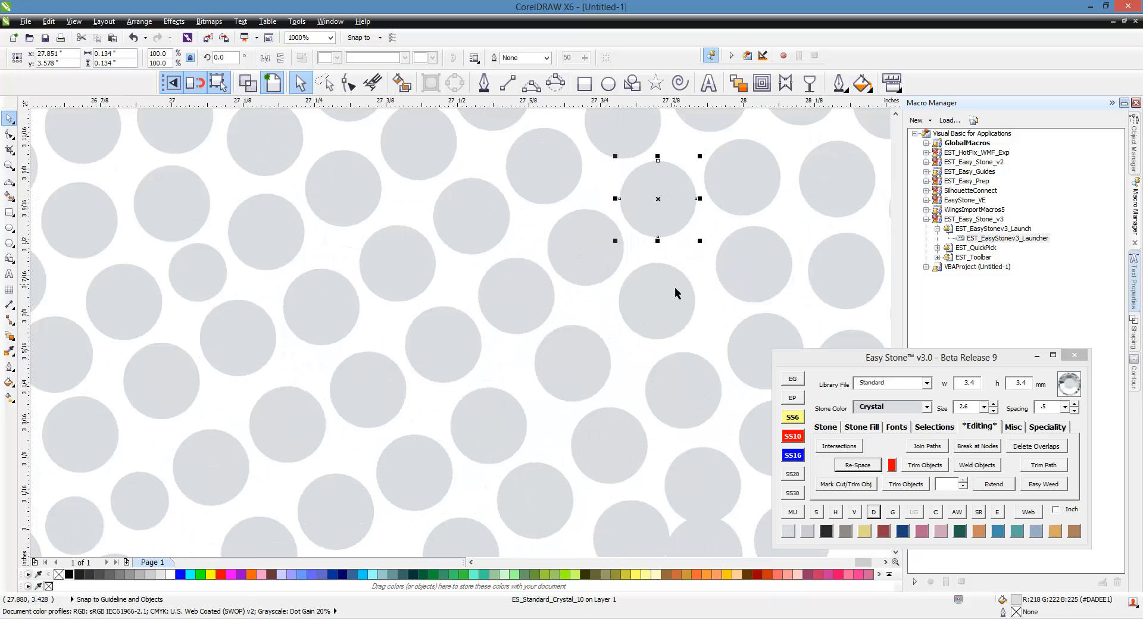
pyautogui.moveTo(674, 287); pyautogui.dragTo(693, 284)
pyautogui.moveTo(586, 351); pyautogui.dragTo(686, 296)
pyautogui.scroll(-1, 679, 280)
# Fill the openings near the cloud's centre by moving two full-size stones and placing a copy of a neighbouring stone.
pyautogui.scroll(2, 570, 363)
pyautogui.moveTo(479, 405); pyautogui.dragTo(556, 343)
pyautogui.scroll(-1, 680, 256)
pyautogui.moveTo(509, 392); pyautogui.dragTo(460, 398)
pyautogui.rightClick(460, 398)
pyautogui.moveTo(392, 408); pyautogui.dragTo(370, 405)
pyautogui.scroll(-2, 573, 342)
pyautogui.scroll(1, 524, 377)
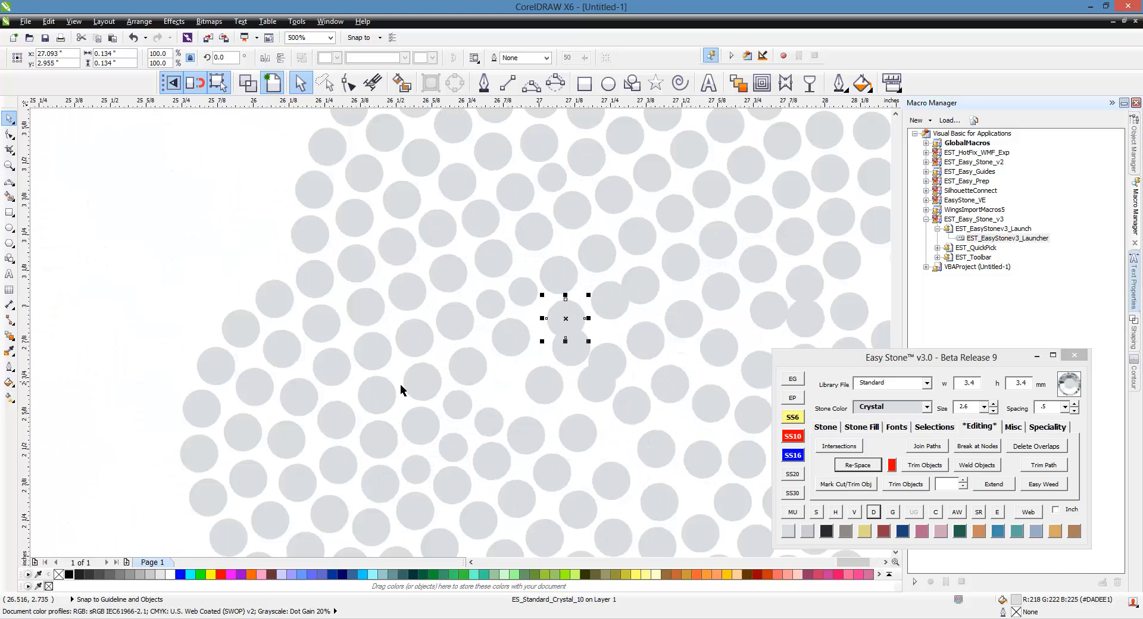
# Re-space the diagonal row of thirteen stones running from the cloud's lower-left lobe through its centre to the upper right.
pyautogui.click(340, 425)
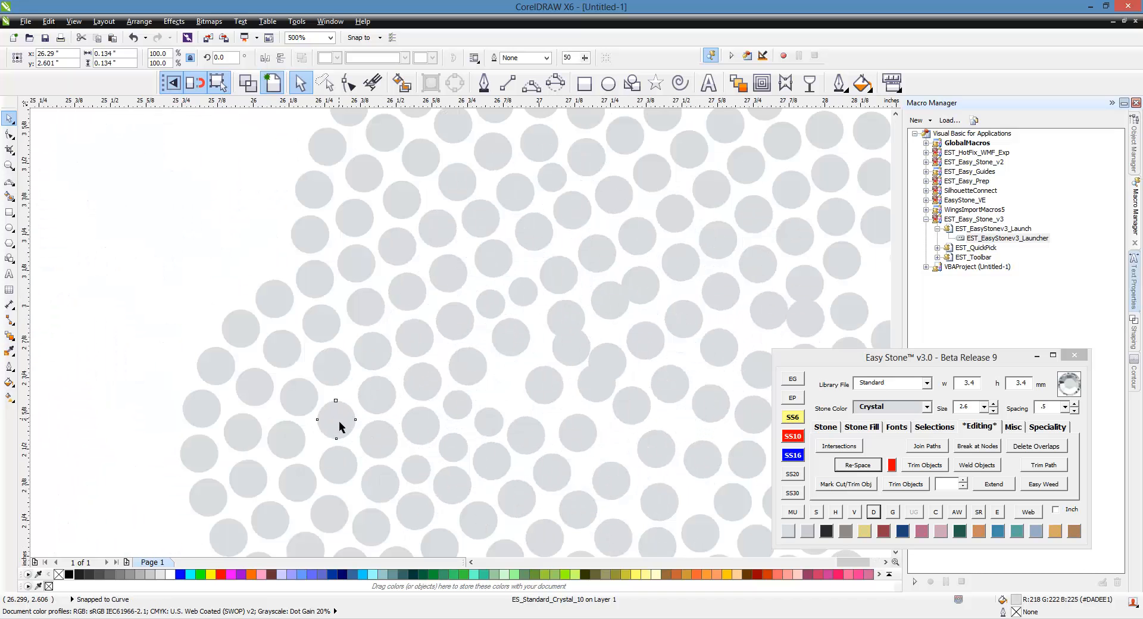
pyautogui.keyDown('shift'); pyautogui.click(378, 399); pyautogui.keyUp('shift')
pyautogui.keyDown('shift'); pyautogui.click(413, 387); pyautogui.keyUp('shift')
pyautogui.keyDown('shift'); pyautogui.click(465, 366); pyautogui.keyUp('shift')
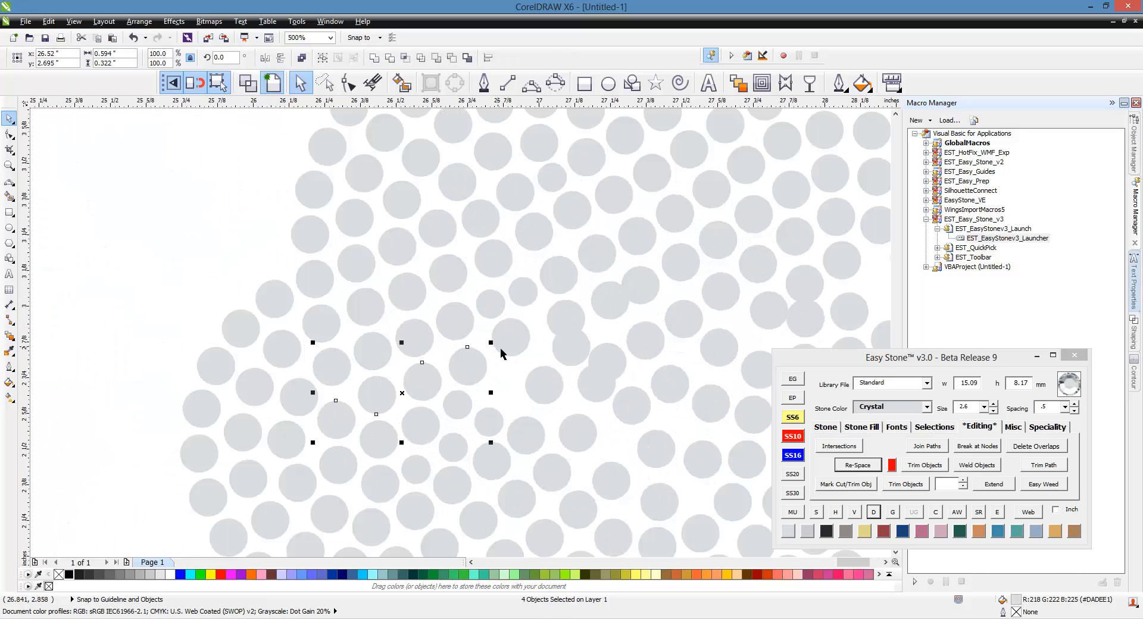
pyautogui.keyDown('shift'); pyautogui.click(511, 344); pyautogui.keyUp('shift')
pyautogui.keyDown('shift'); pyautogui.click(563, 322); pyautogui.keyUp('shift')
pyautogui.keyDown('shift'); pyautogui.click(618, 299); pyautogui.keyUp('shift')
pyautogui.keyDown('shift'); pyautogui.click(651, 293); pyautogui.keyUp('shift')
pyautogui.keyDown('shift'); pyautogui.click(673, 276); pyautogui.keyUp('shift')
pyautogui.keyDown('shift'); pyautogui.click(718, 247); pyautogui.keyUp('shift')
pyautogui.keyDown('shift'); pyautogui.click(757, 221); pyautogui.keyUp('shift')
pyautogui.keyDown('shift'); pyautogui.click(801, 198); pyautogui.keyUp('shift')
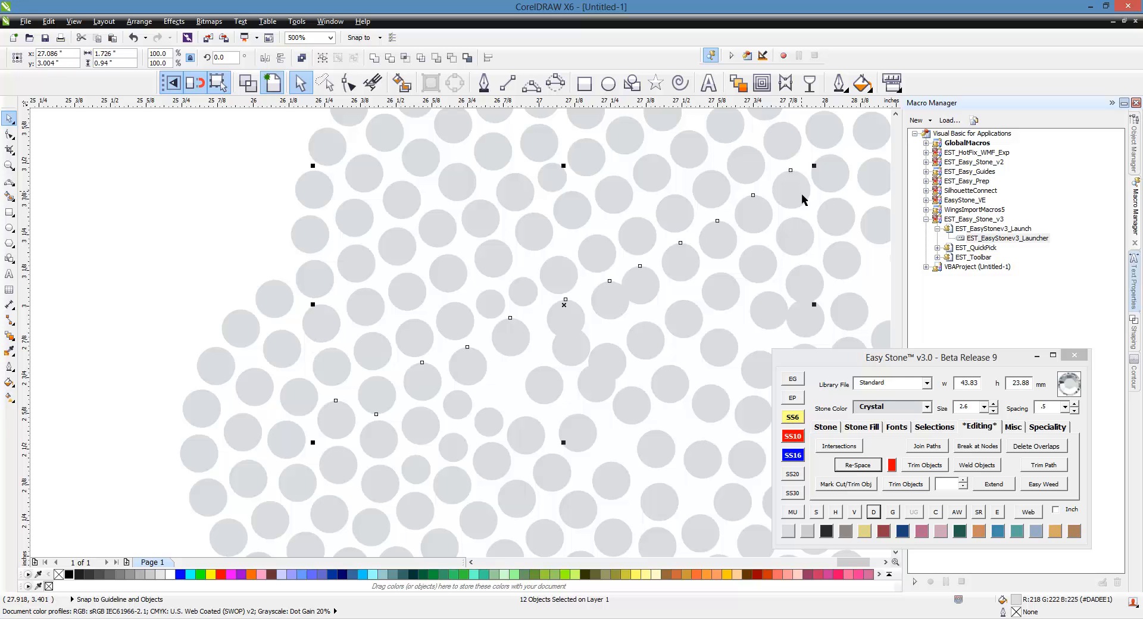
pyautogui.keyDown('shift'); pyautogui.click(835, 186); pyautogui.keyUp('shift')
pyautogui.click(875, 465)
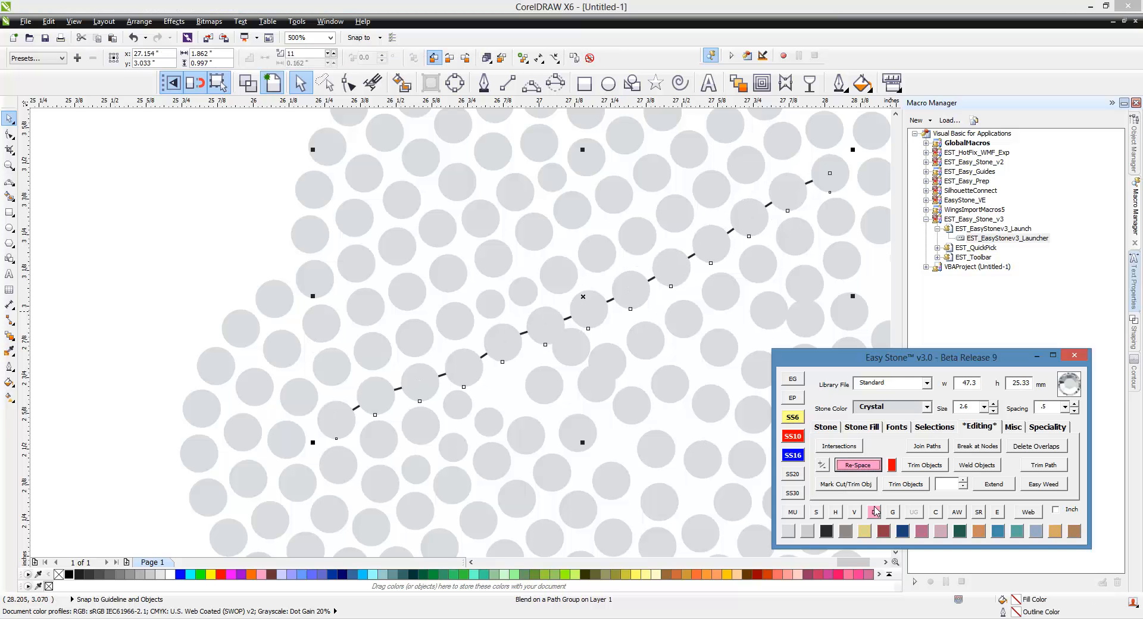
pyautogui.scroll(-1, 441, 355)
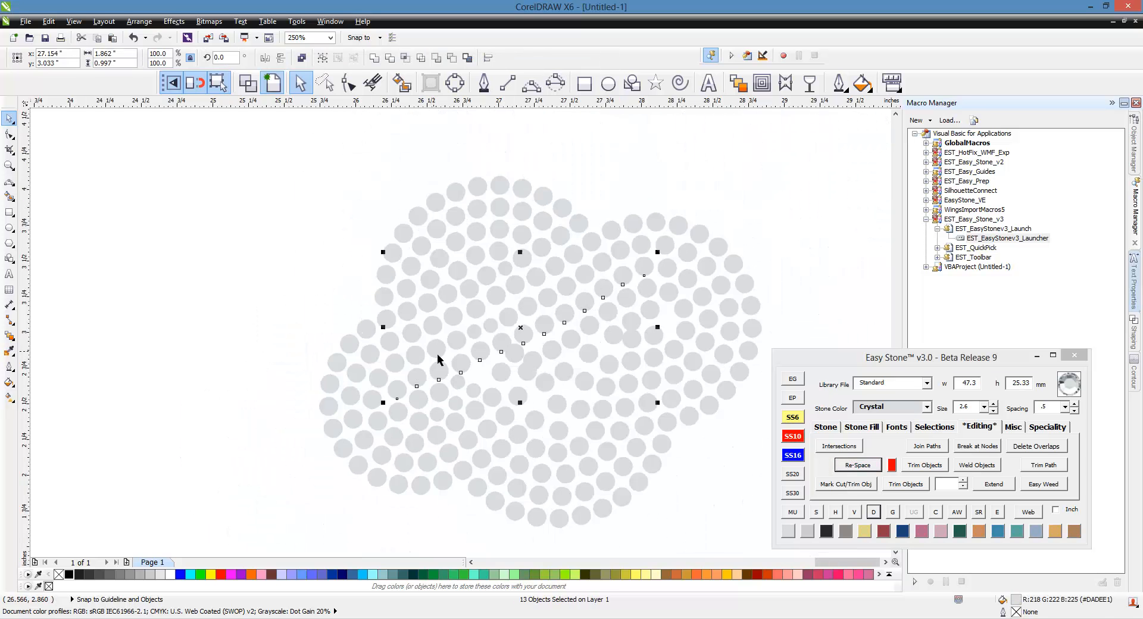
# Nudge a full-size stone below the re-spaced row slightly up and move another down into the gap beside the SS6 stones.
pyautogui.scroll(3, 469, 375)
pyautogui.moveTo(472, 359); pyautogui.dragTo(472, 343)
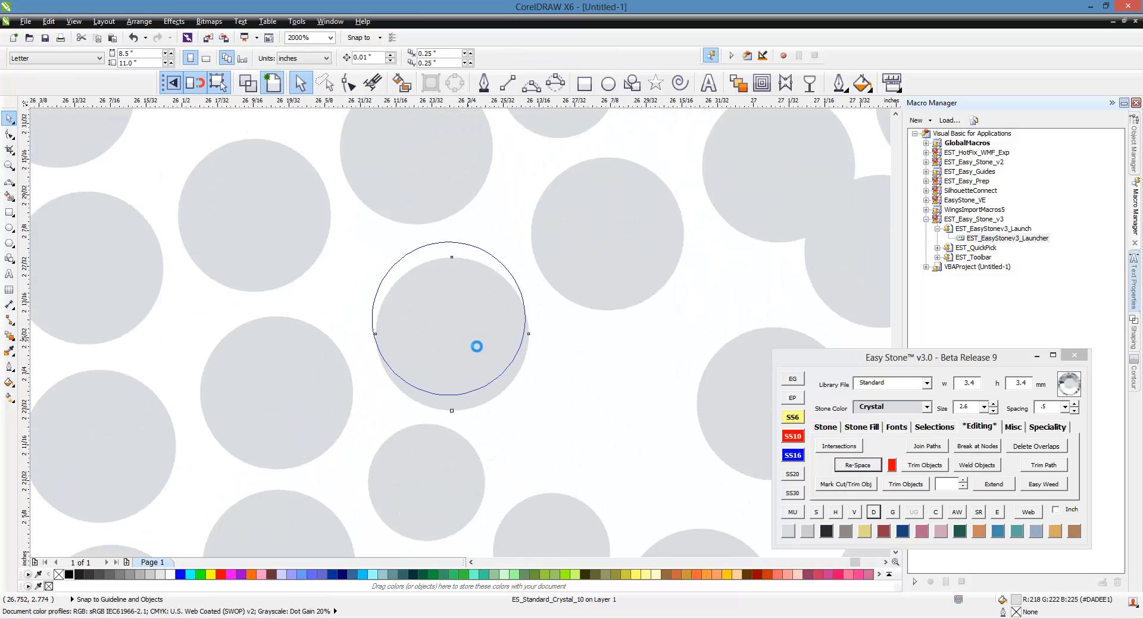
pyautogui.scroll(-1, 472, 342)
pyautogui.scroll(1, 513, 324)
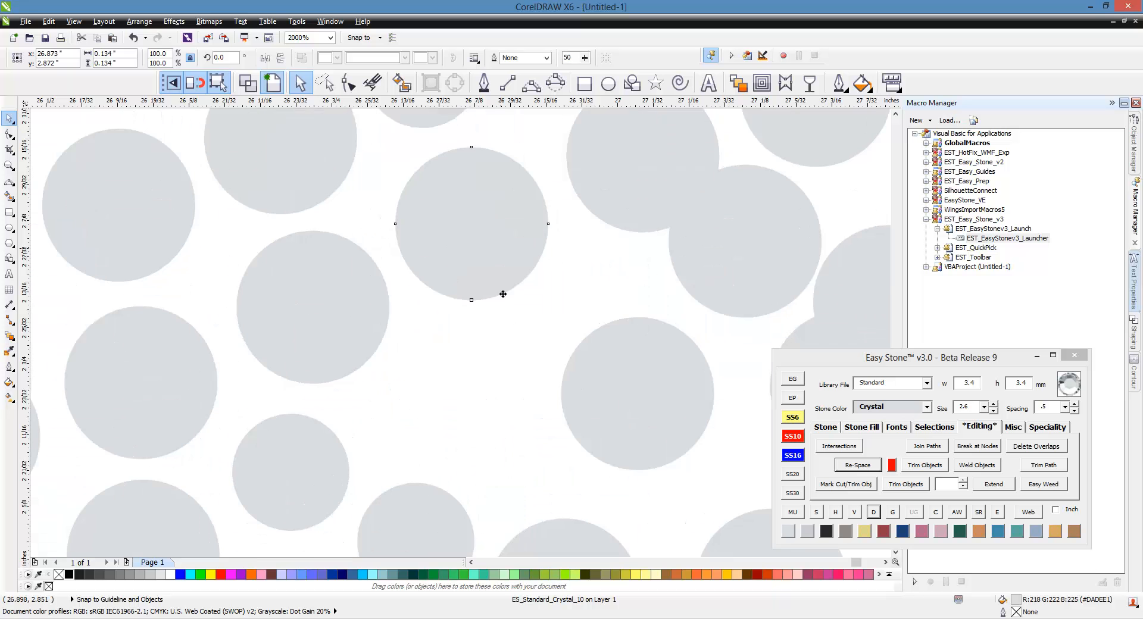
pyautogui.moveTo(501, 249); pyautogui.dragTo(492, 424)
pyautogui.scroll(-3, 492, 424)
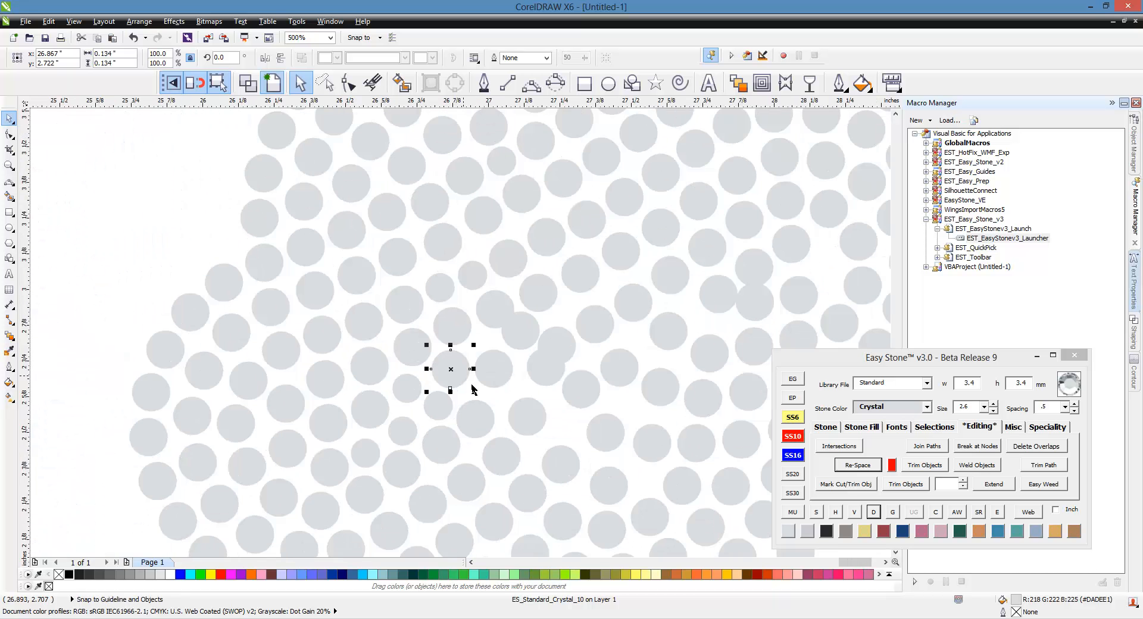
# Adjust the full-size stones in the cloud's right lobe, then reduce one to SS6 and nudge it down-left into the gap.
pyautogui.scroll(2, 710, 312)
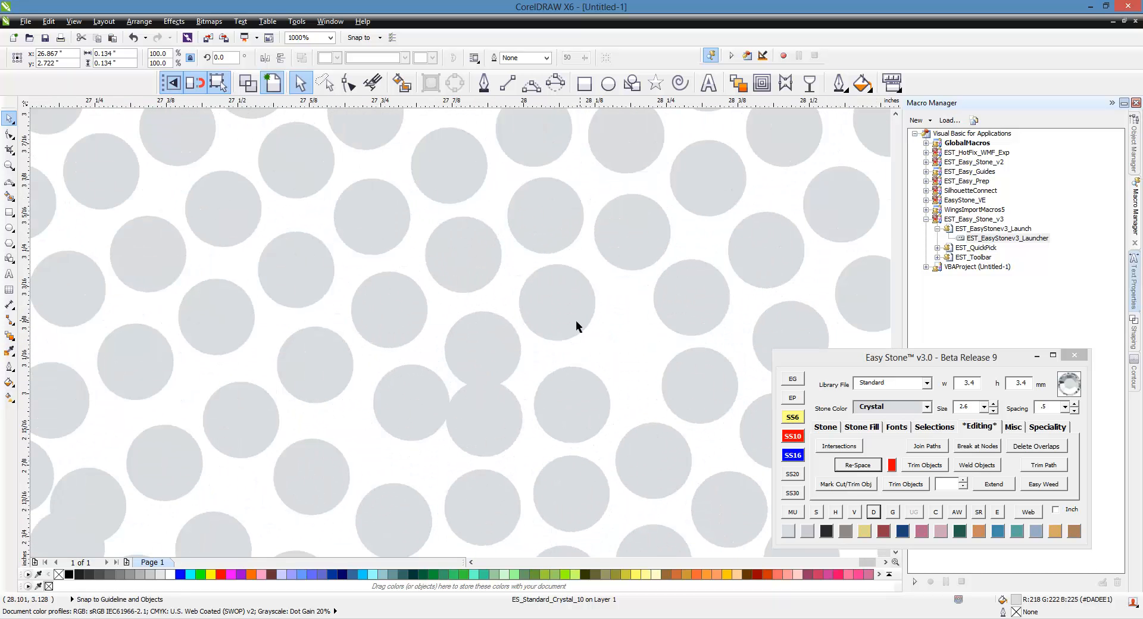
pyautogui.moveTo(576, 395)
pyautogui.mouseDown()
pyautogui.moveTo(631, 370)
pyautogui.moveTo(631, 335)
pyautogui.moveTo(588, 398)
pyautogui.mouseUp()
pyautogui.moveTo(567, 319); pyautogui.dragTo(561, 318)
pyautogui.moveTo(600, 375); pyautogui.dragTo(587, 378)
pyautogui.scroll(2, 597, 360)
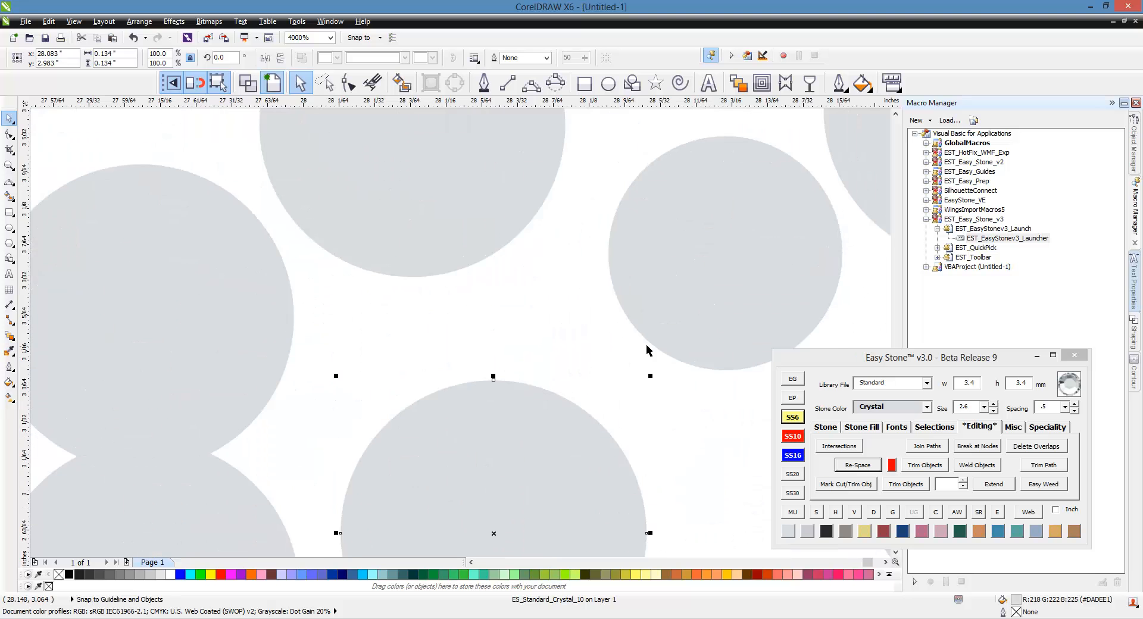
pyautogui.moveTo(677, 320); pyautogui.dragTo(648, 332)
pyautogui.scroll(-2, 690, 341)
# Reduce the two overlapping stones left of the new SS6 stone to SS6 and move them apart.
pyautogui.click(565, 338)
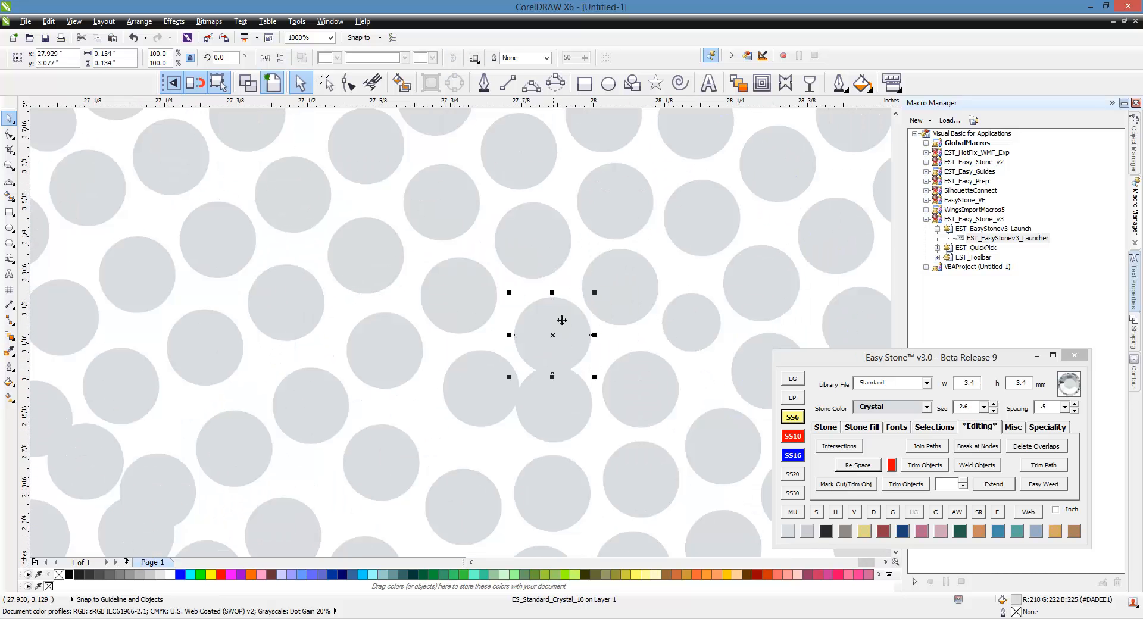
pyautogui.keyDown('shift'); pyautogui.click(562, 423); pyautogui.keyUp('shift')
pyautogui.click(786, 417)
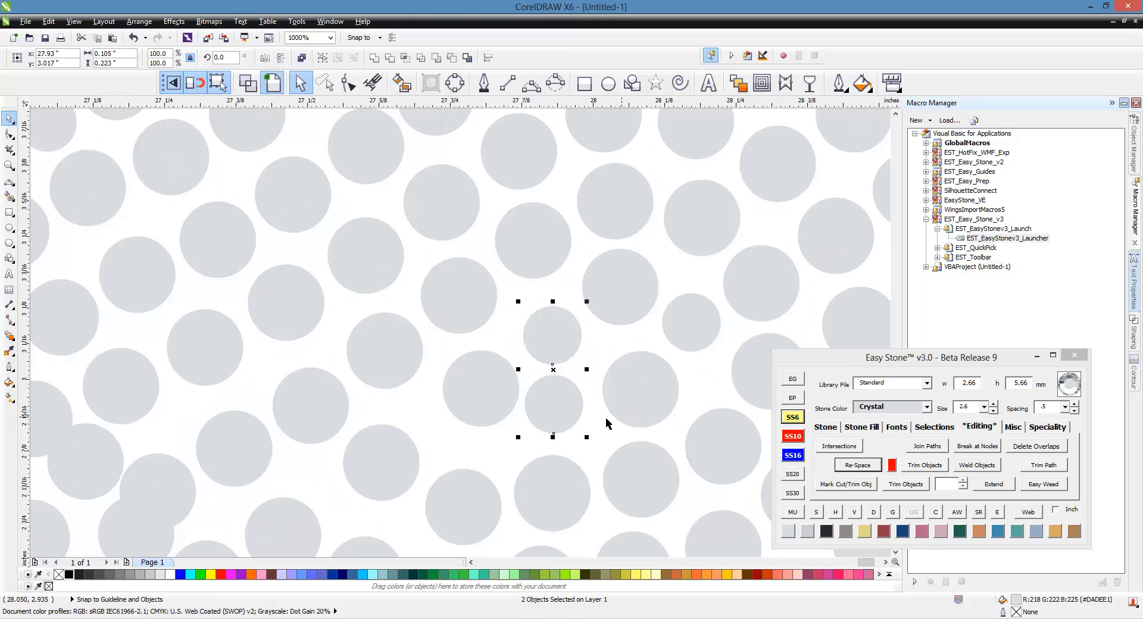
pyautogui.click(597, 419)
pyautogui.moveTo(565, 413); pyautogui.dragTo(572, 422)
pyautogui.moveTo(554, 333); pyautogui.dragTo(551, 316)
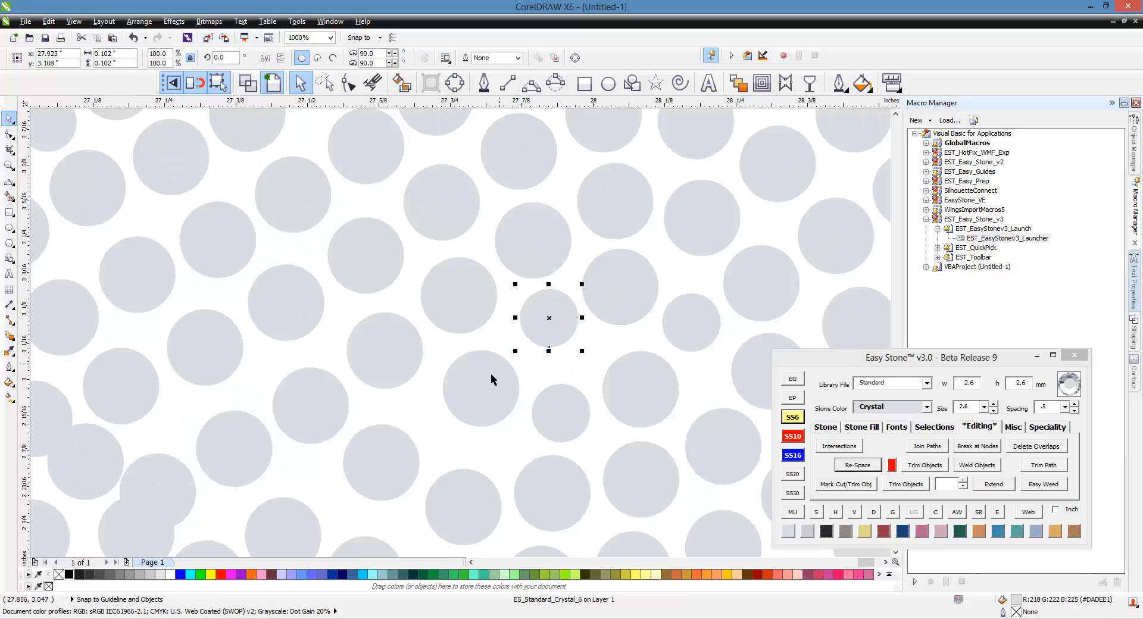
# Fine-tune the positions of the full-size stone left of the SS6 pair and the upper SS6 stone to even the gaps.
pyautogui.moveTo(493, 389); pyautogui.dragTo(504, 380)
pyautogui.scroll(-1, 625, 300)
pyautogui.scroll(1, 572, 338)
pyautogui.moveTo(579, 343); pyautogui.dragTo(571, 344)
pyautogui.moveTo(613, 298); pyautogui.dragTo(611, 304)
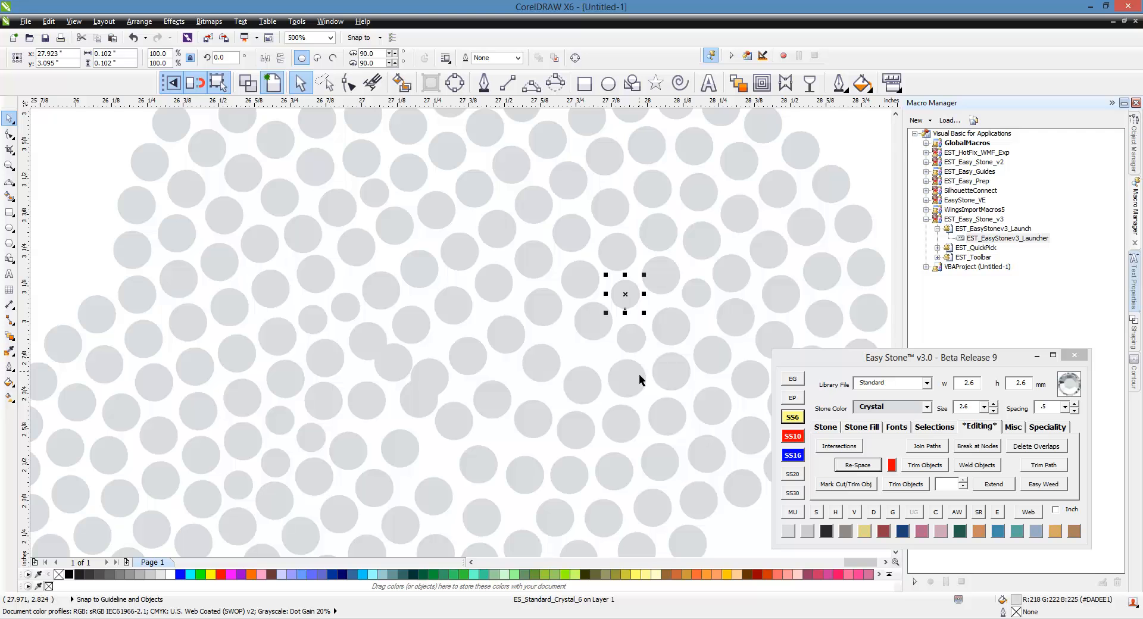
# Copy the full-size stone below and left of the SS6 pair upward, and reduce the copy to SS6.
pyautogui.scroll(1, 584, 385)
pyautogui.moveTo(604, 396); pyautogui.dragTo(613, 333)
pyautogui.rightClick(613, 333)
pyautogui.click(793, 418)
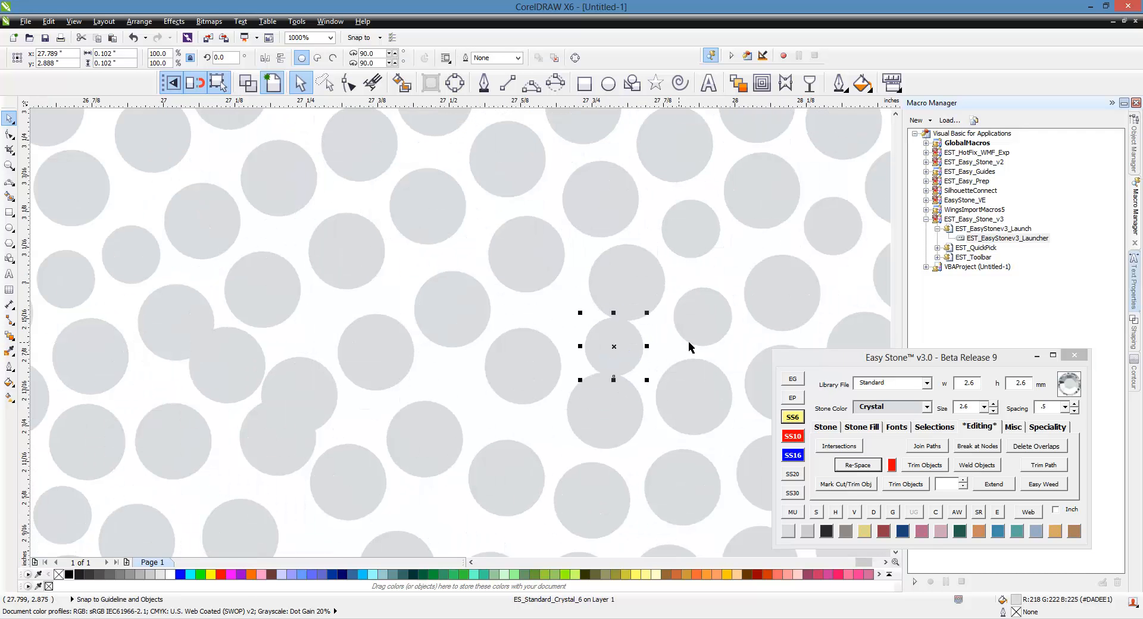
# Re-space the curved vertical row of twelve stones running through the new SS6 copy.
pyautogui.scroll(-1, 689, 347)
pyautogui.click(598, 536)
pyautogui.keyDown('shift'); pyautogui.click(630, 512); pyautogui.keyUp('shift')
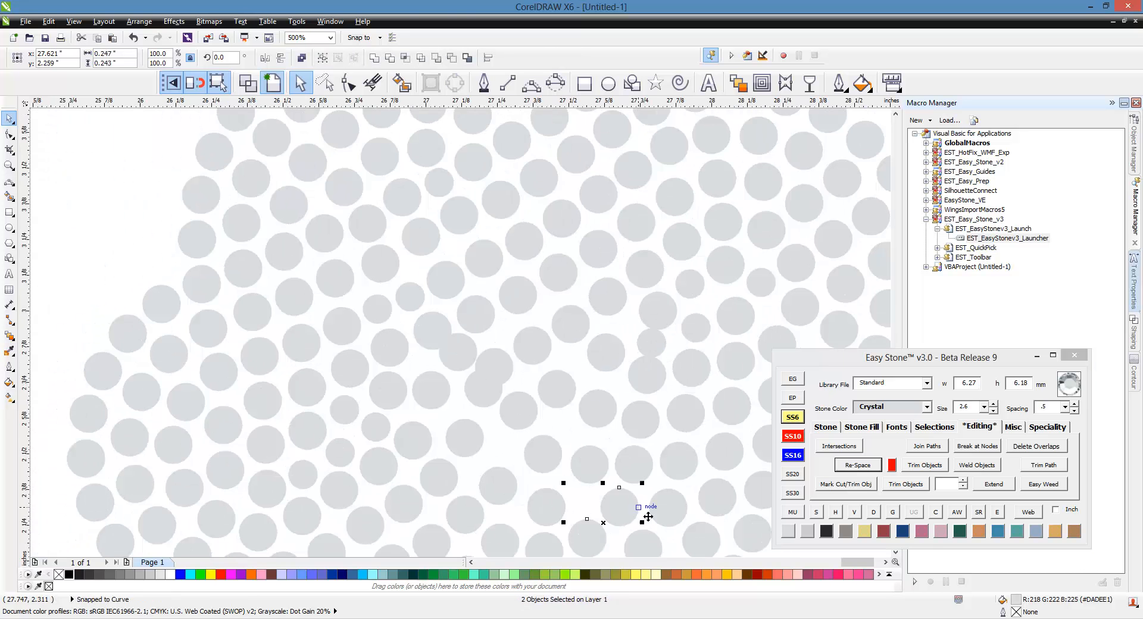
pyautogui.keyDown('shift'); pyautogui.click(640, 473); pyautogui.keyUp('shift')
pyautogui.keyDown('shift'); pyautogui.click(641, 420); pyautogui.keyUp('shift')
pyautogui.keyDown('shift'); pyautogui.click(649, 376); pyautogui.keyUp('shift')
pyautogui.keyDown('shift'); pyautogui.click(656, 344); pyautogui.keyUp('shift')
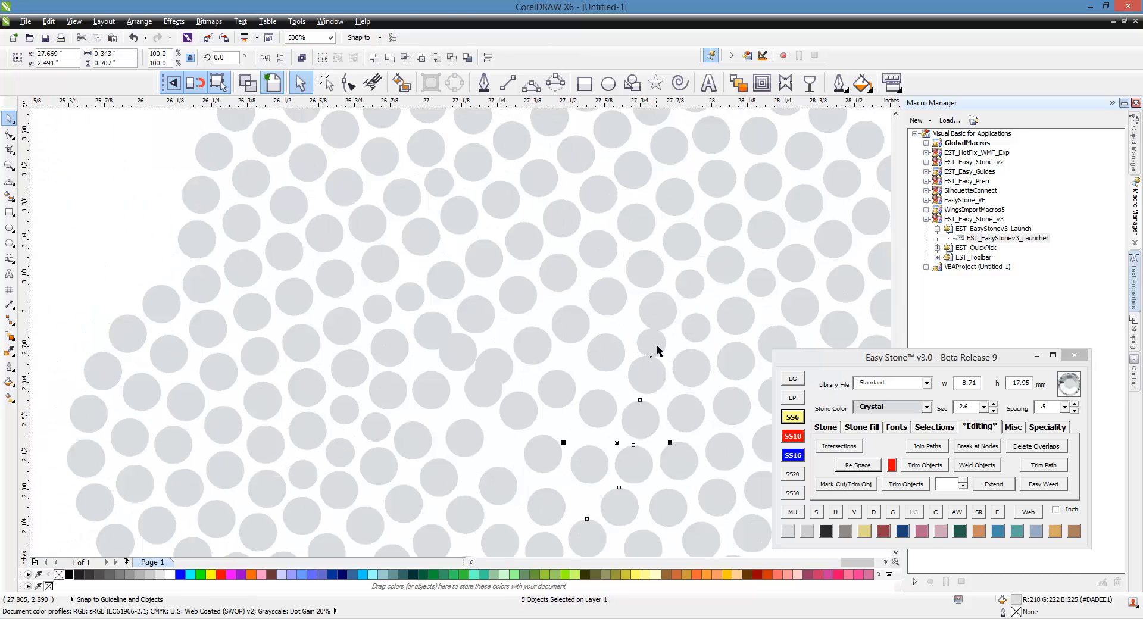
pyautogui.keyDown('shift'); pyautogui.click(663, 309); pyautogui.keyUp('shift')
pyautogui.keyDown('shift'); pyautogui.click(649, 266); pyautogui.keyUp('shift')
pyautogui.keyDown('shift'); pyautogui.click(646, 225); pyautogui.keyUp('shift')
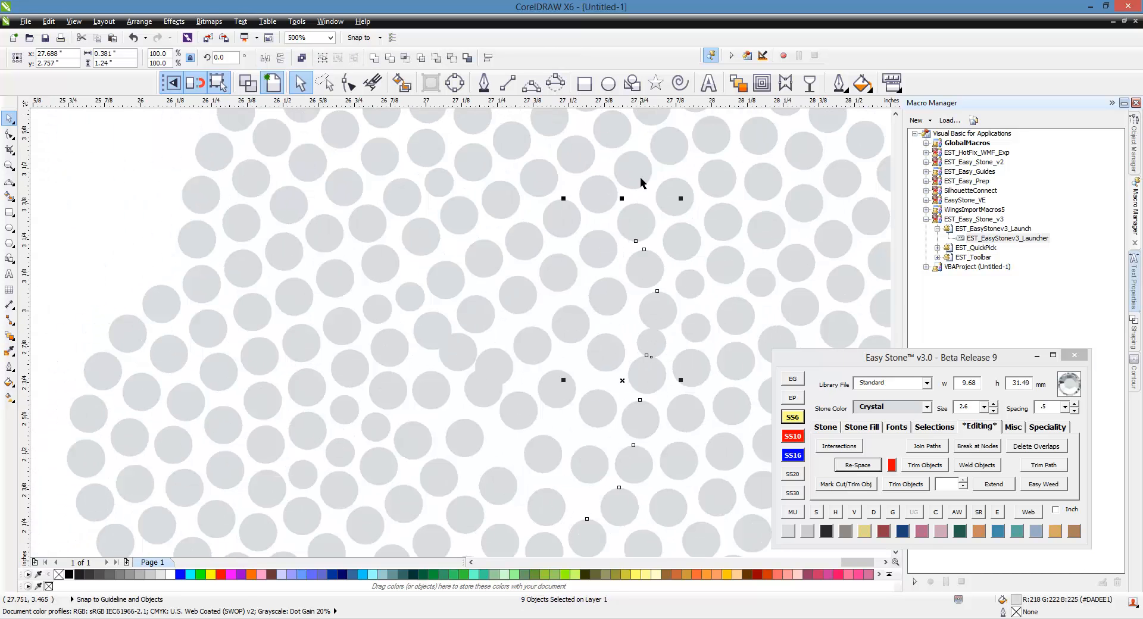
pyautogui.keyDown('shift'); pyautogui.click(601, 195); pyautogui.keyUp('shift')
pyautogui.keyDown('shift'); pyautogui.click(572, 156); pyautogui.keyUp('shift')
pyautogui.keyDown('shift'); pyautogui.click(554, 132); pyautogui.keyUp('shift')
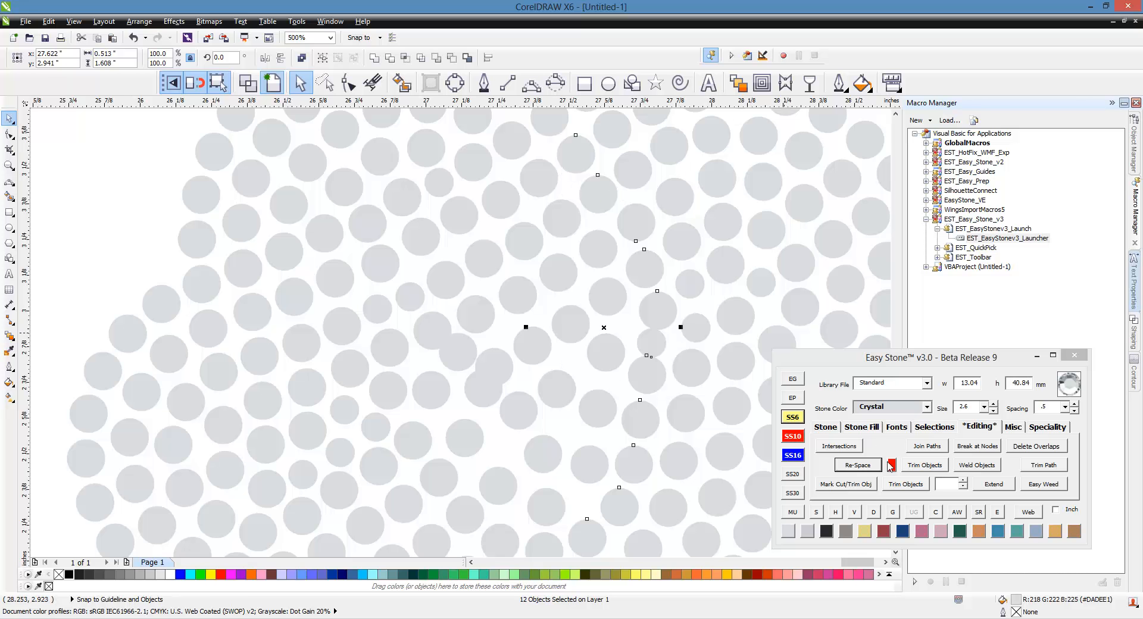
pyautogui.click(891, 465)
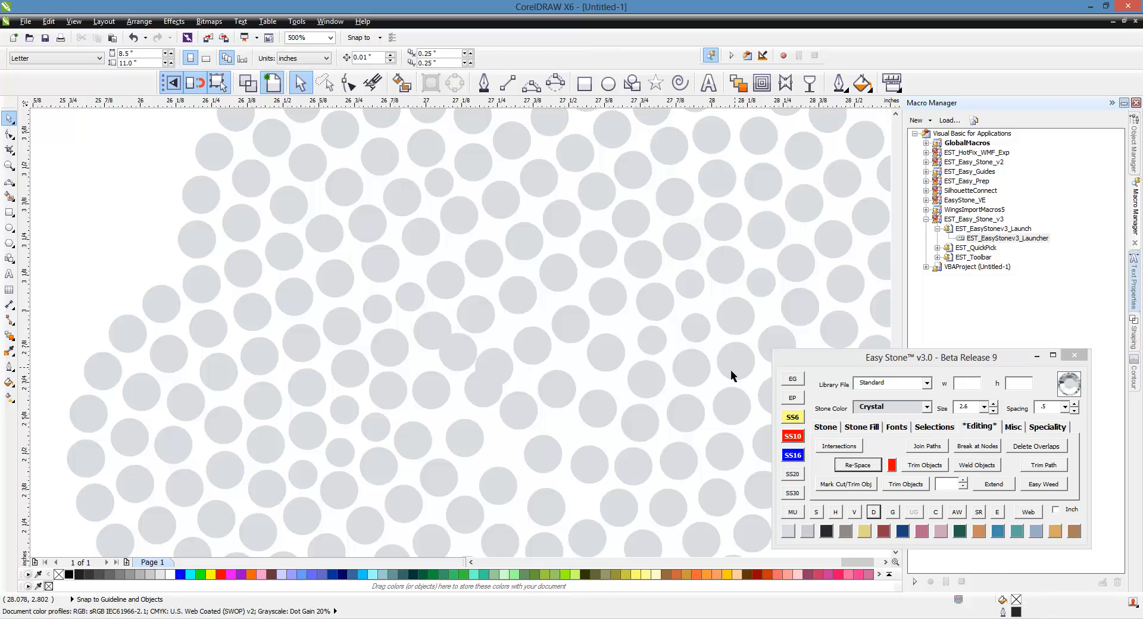
# Re-space the vertical row of ten full-size stones just right of the SS6 stones in the right lobe.
pyautogui.scroll(-1, 680, 323)
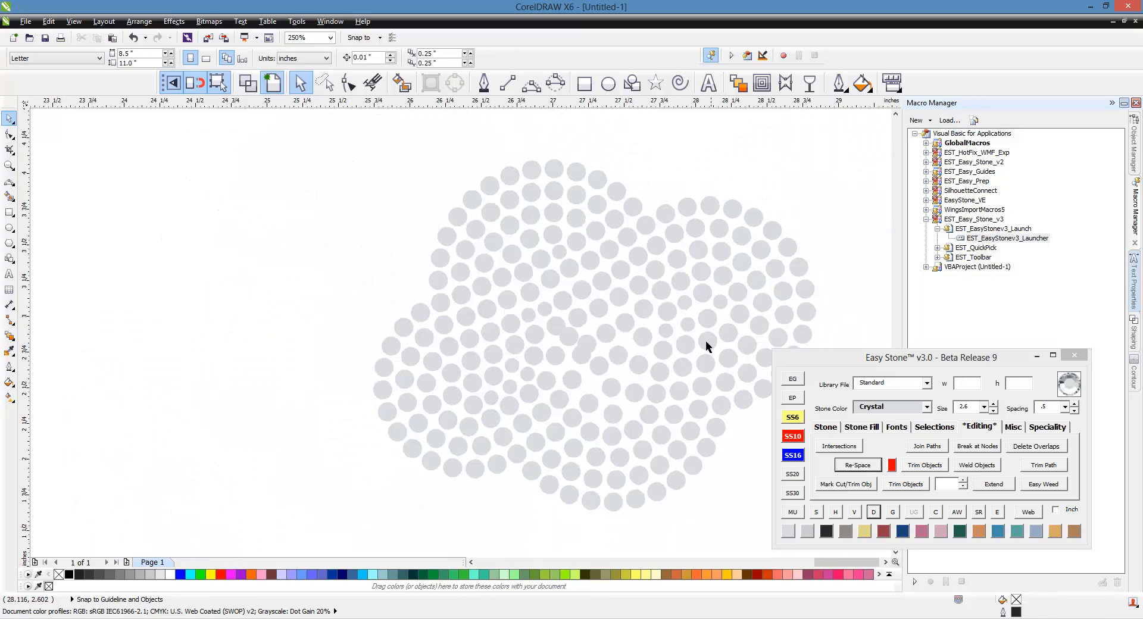
pyautogui.scroll(1, 706, 321)
pyautogui.click(685, 148)
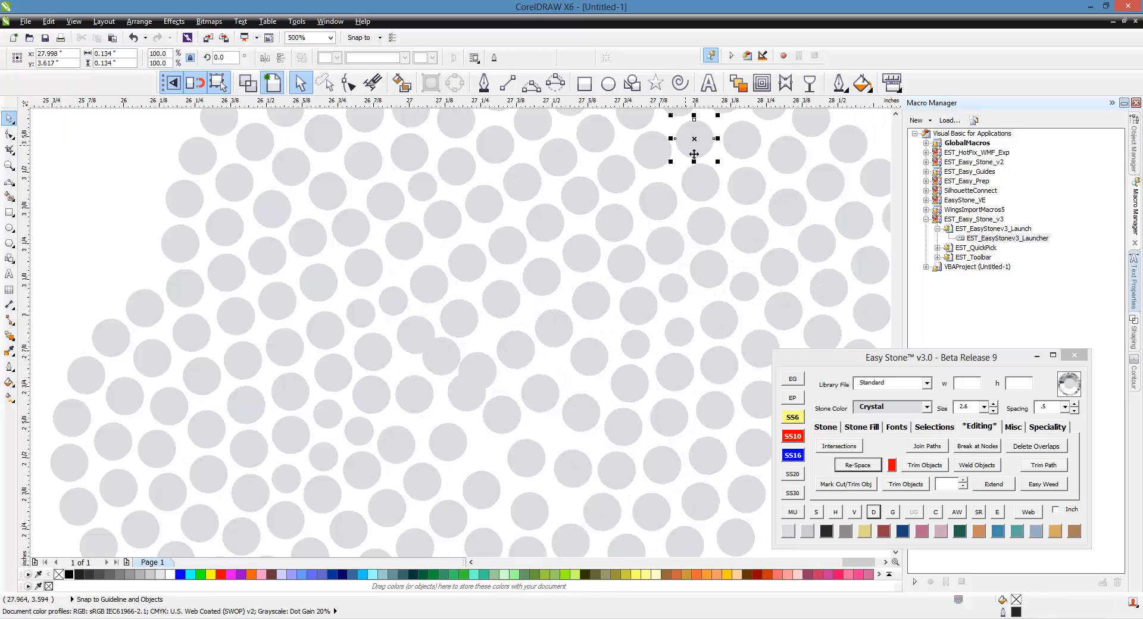
pyautogui.keyDown('shift'); pyautogui.click(698, 185); pyautogui.keyUp('shift')
pyautogui.keyDown('shift'); pyautogui.click(701, 228); pyautogui.keyUp('shift')
pyautogui.keyDown('shift'); pyautogui.click(702, 267); pyautogui.keyUp('shift')
pyautogui.keyDown('shift'); pyautogui.click(719, 328); pyautogui.keyUp('shift')
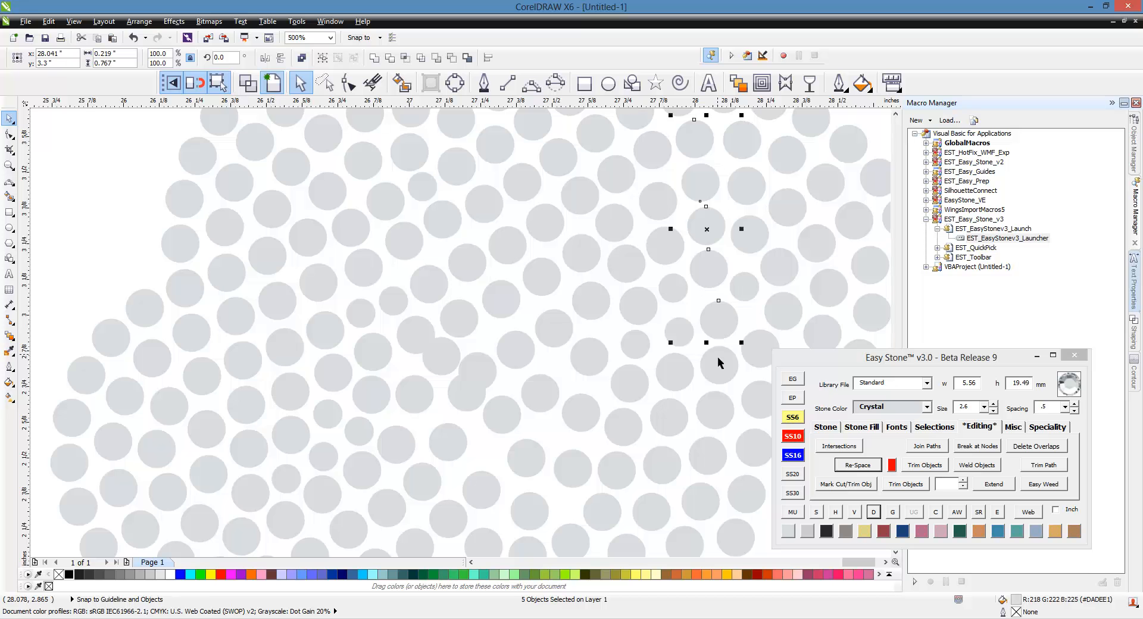
pyautogui.keyDown('shift'); pyautogui.click(717, 357); pyautogui.keyUp('shift')
pyautogui.keyDown('shift'); pyautogui.click(719, 412); pyautogui.keyUp('shift')
pyautogui.keyDown('shift'); pyautogui.click(706, 455); pyautogui.keyUp('shift')
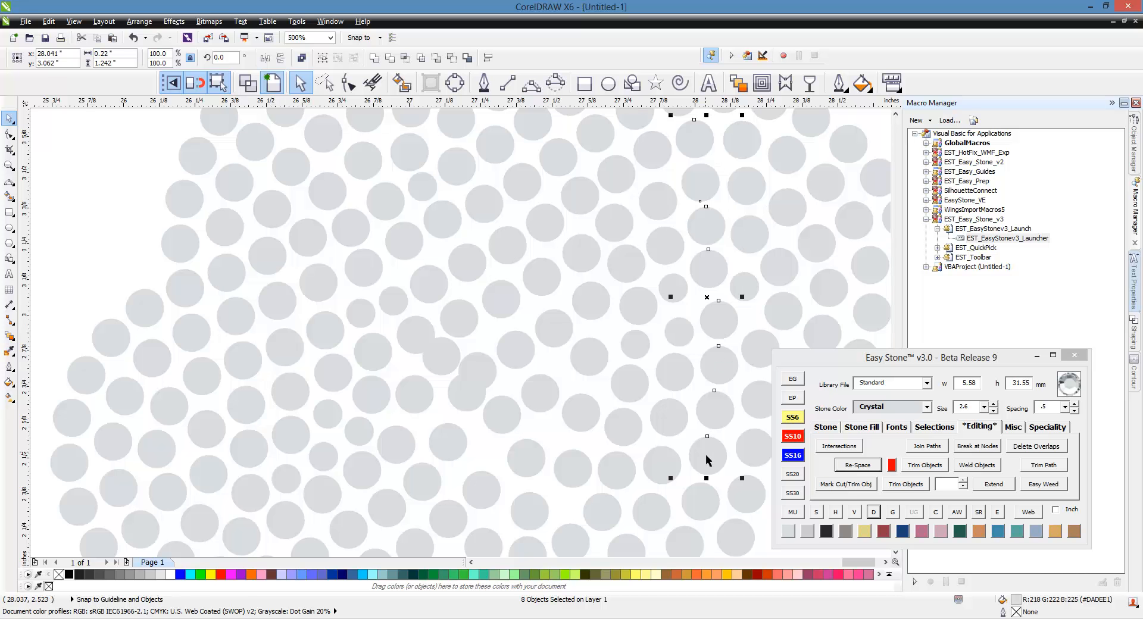
pyautogui.keyDown('shift'); pyautogui.click(692, 532); pyautogui.keyUp('shift')
pyautogui.click(858, 465)
pyautogui.click(874, 512)
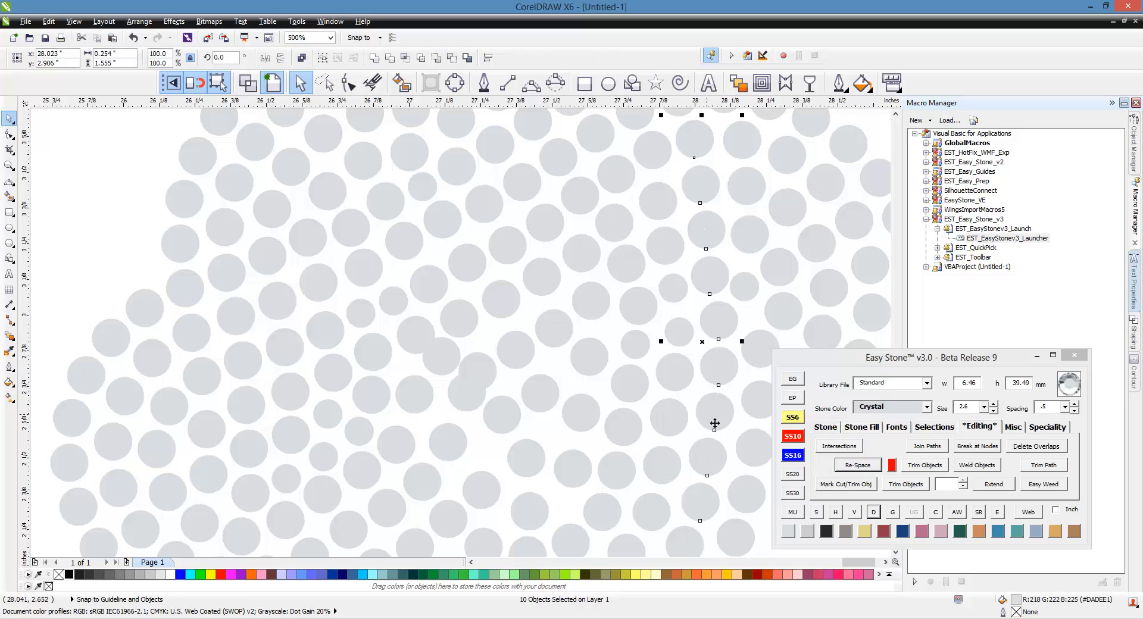
pyautogui.click(712, 454)
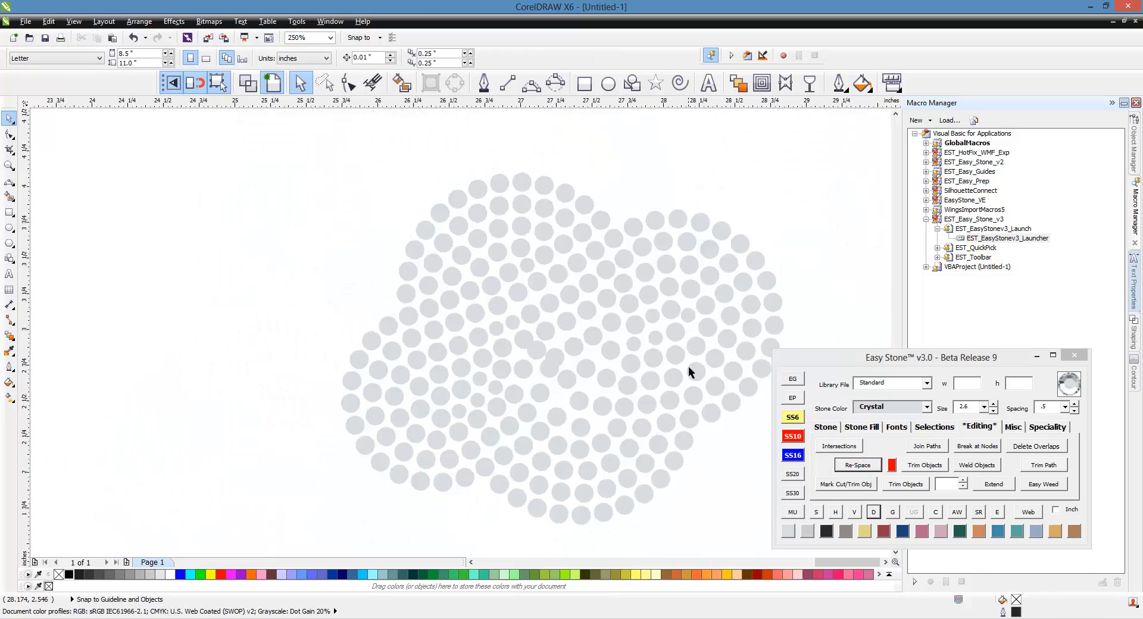
# Move a full-size stone into the gap in the cloud's lower centre and reduce it to SS6.
pyautogui.scroll(2, 590, 409)
pyautogui.click(530, 469)
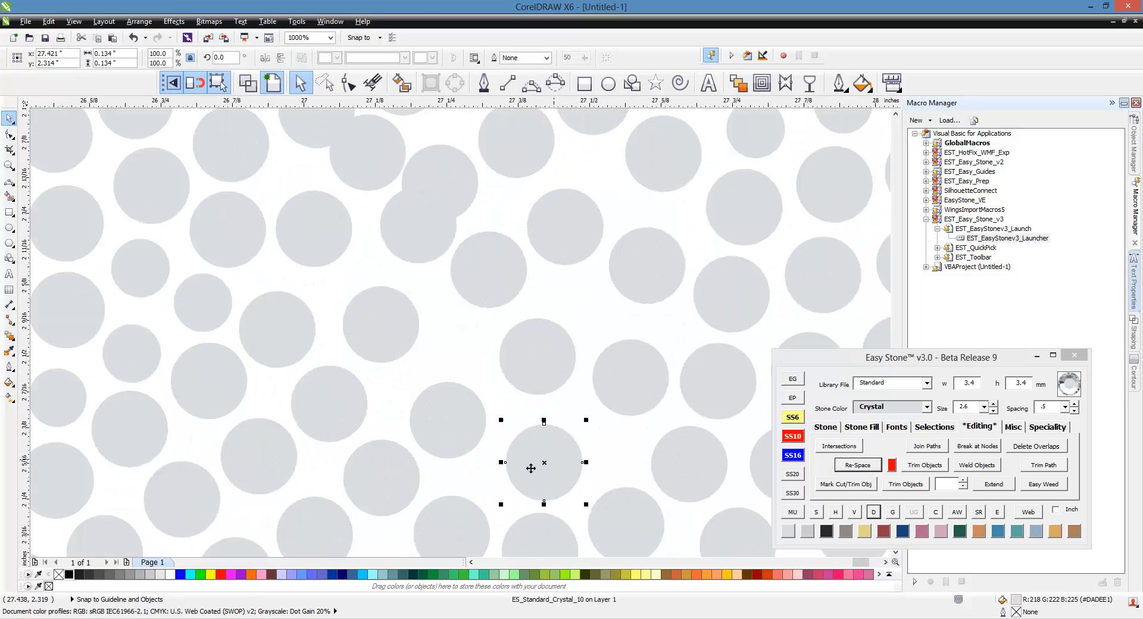
pyautogui.moveTo(454, 443); pyautogui.dragTo(441, 425)
pyautogui.scroll(1, 548, 474)
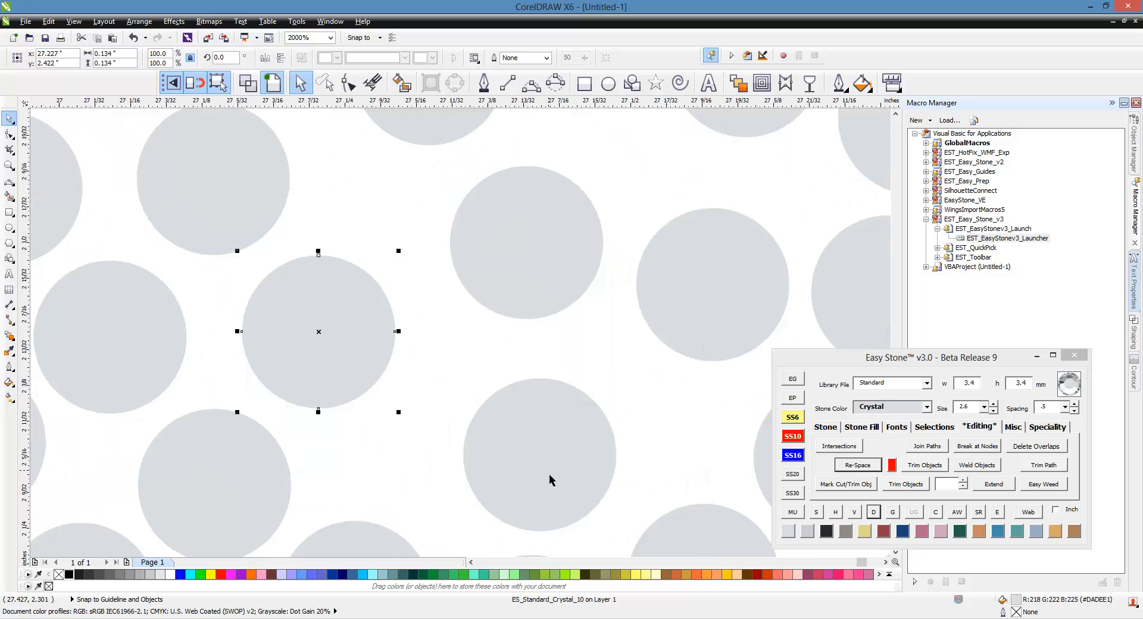
pyautogui.moveTo(339, 334); pyautogui.dragTo(399, 408)
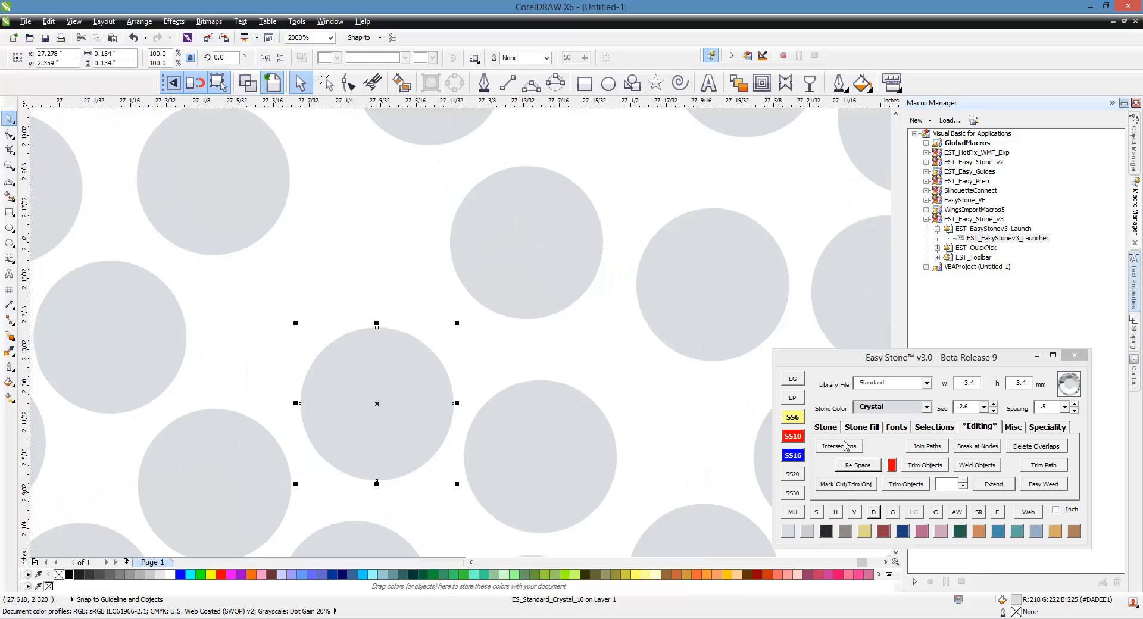
pyautogui.click(792, 418)
# Reduce the full-size stone at the upper right of the lower-centre gap to SS6 and move it down between its neighbours.
pyautogui.click(741, 337)
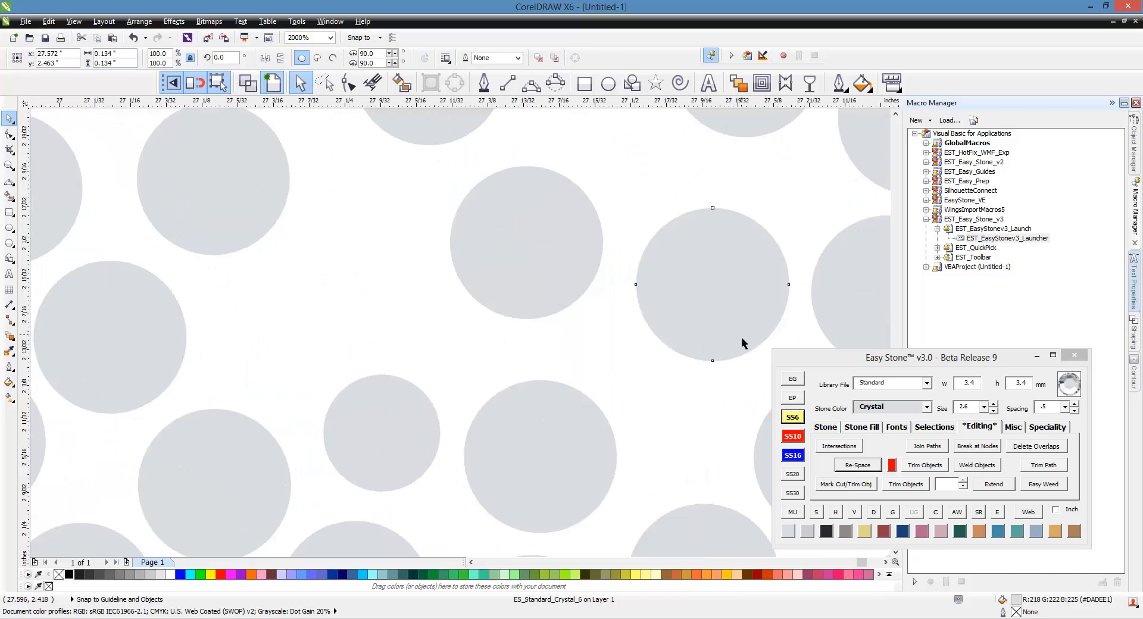
pyautogui.click(793, 420)
pyautogui.moveTo(697, 275); pyautogui.dragTo(672, 397)
pyautogui.scroll(-1, 629, 385)
pyautogui.scroll(-1, 515, 396)
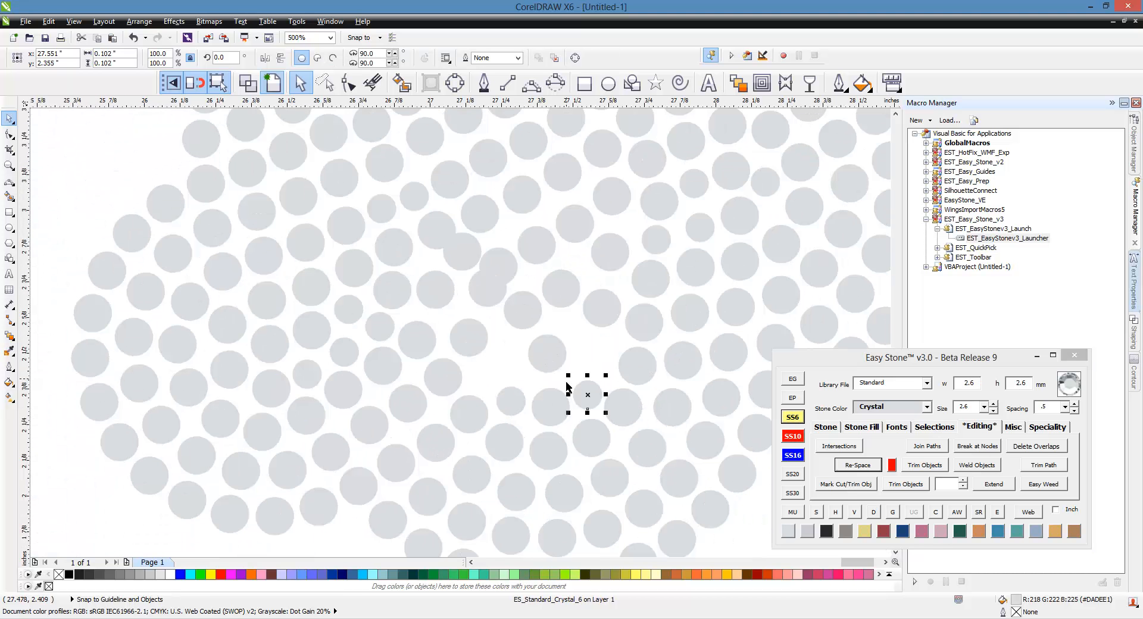
# Move the full-size stone above the two new SS6 stones left into the open gap and nudge its upper-left neighbour.
pyautogui.scroll(1, 559, 381)
pyautogui.moveTo(525, 341); pyautogui.dragTo(425, 368)
pyautogui.moveTo(393, 313); pyautogui.dragTo(387, 298)
pyautogui.moveTo(427, 368); pyautogui.dragTo(425, 359)
# Copy two full-size stones downward to fill the open space above the two new SS6 stones.
pyautogui.moveTo(643, 255); pyautogui.dragTo(633, 345)
pyautogui.rightClick(634, 343)
pyautogui.moveTo(554, 216); pyautogui.dragTo(539, 365)
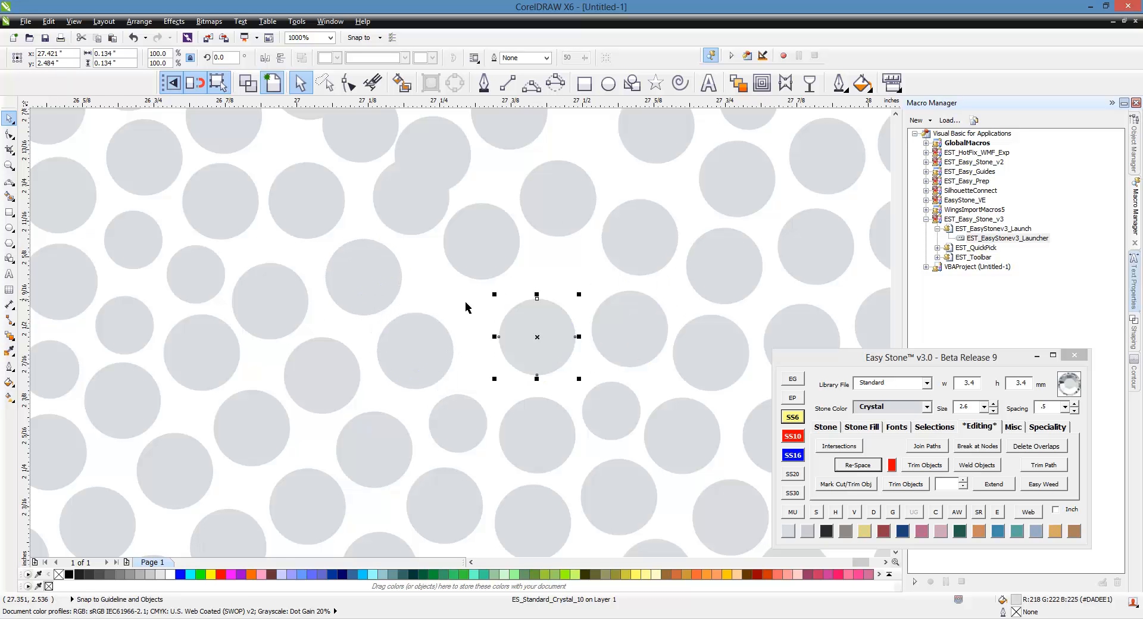
pyautogui.scroll(-1, 466, 302)
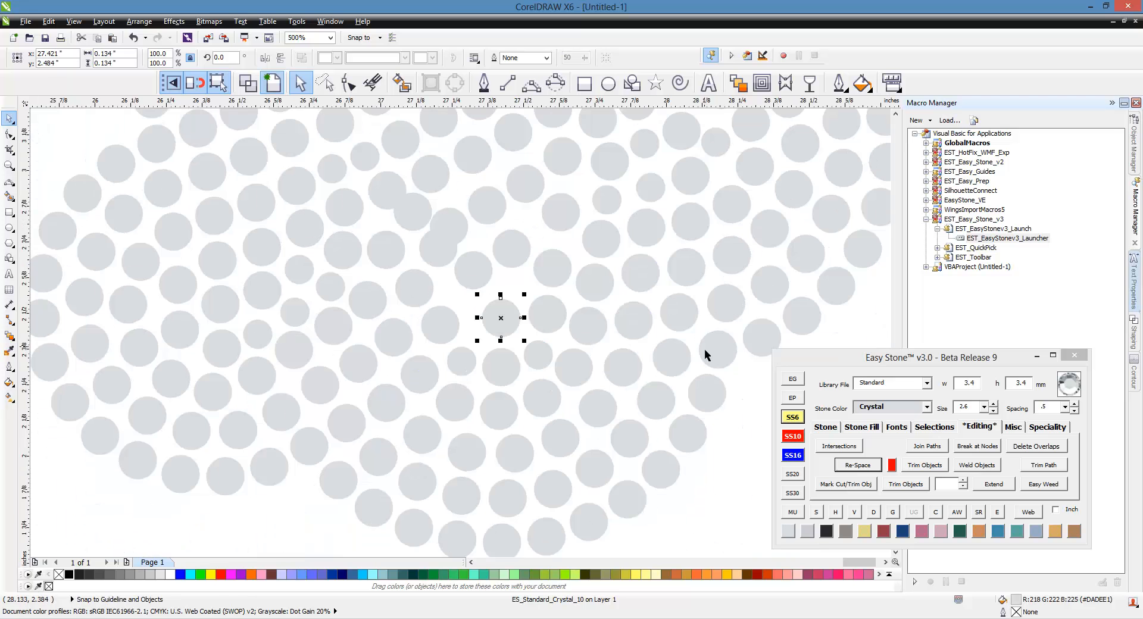
# Copy the full-size stone in the lower-centre gap to its left, reduce the copy to SS6, and shift the full-size stone above it down-left.
pyautogui.scroll(2, 524, 330)
pyautogui.moveTo(548, 340); pyautogui.dragTo(449, 332)
pyautogui.click(793, 417)
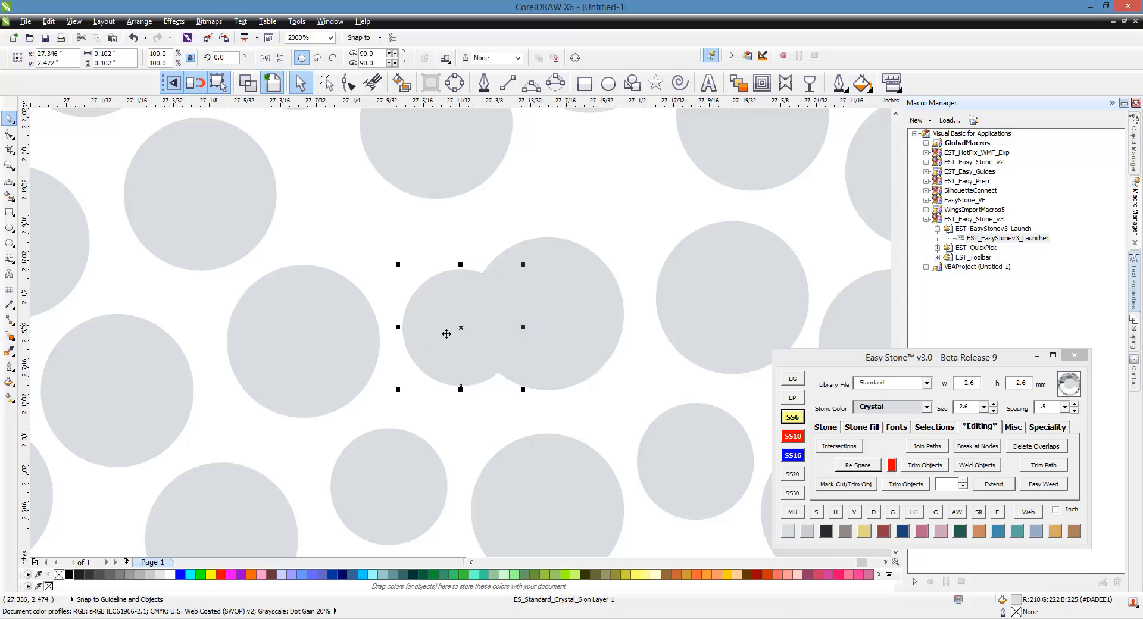
pyautogui.scroll(-1, 449, 331)
pyautogui.scroll(1, 437, 230)
pyautogui.moveTo(421, 265); pyautogui.dragTo(388, 315)
pyautogui.scroll(-2, 541, 201)
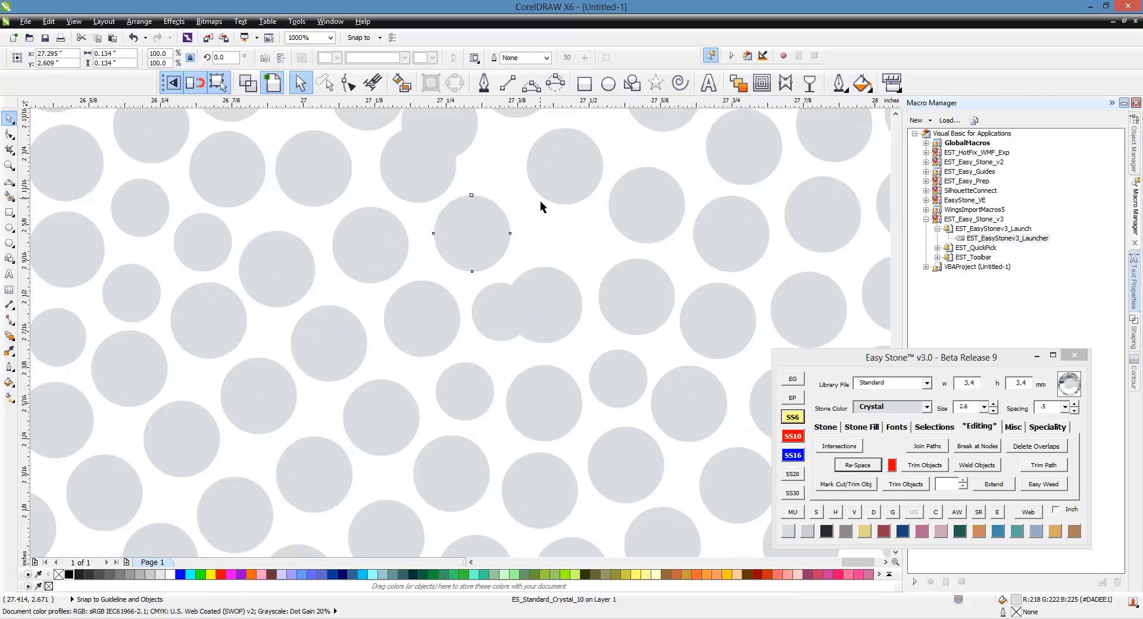
# Re-space the wavy row of stones running from the cloud's lower left through the new SS6 stone to its right side, and delete the guide path.
pyautogui.click(240, 375)
pyautogui.keyDown('shift'); pyautogui.click(284, 376); pyautogui.keyUp('shift')
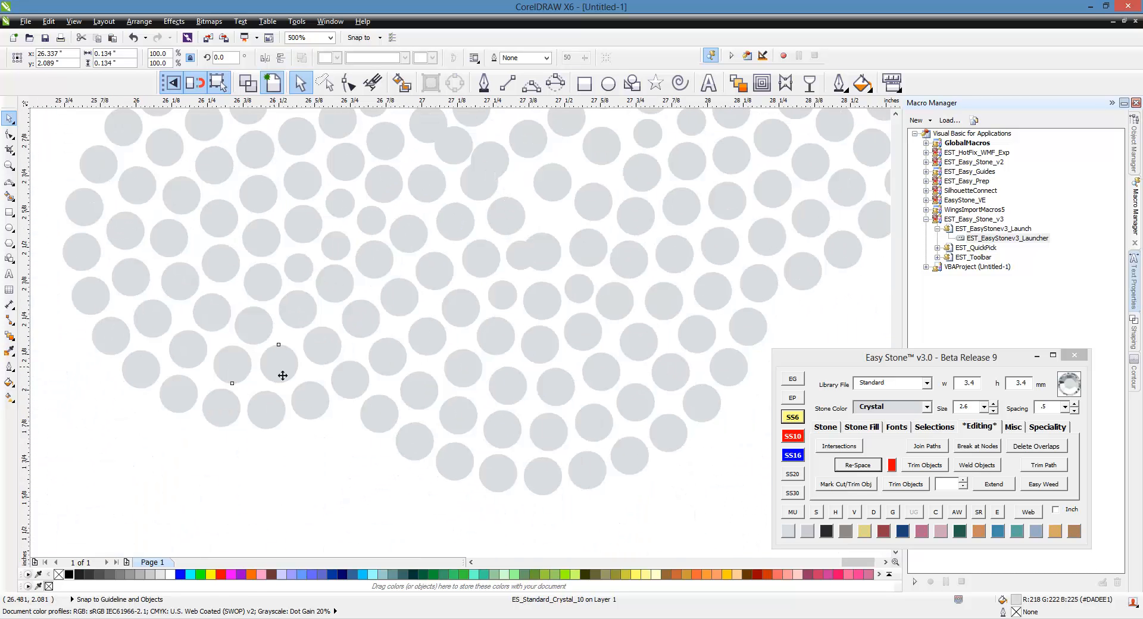
pyautogui.keyDown('shift'); pyautogui.click(326, 349); pyautogui.keyUp('shift')
pyautogui.keyDown('shift'); pyautogui.click(366, 316); pyautogui.keyUp('shift')
pyautogui.keyDown('shift'); pyautogui.click(407, 297); pyautogui.keyUp('shift')
pyautogui.keyDown('shift'); pyautogui.click(443, 272); pyautogui.keyUp('shift')
pyautogui.keyDown('shift'); pyautogui.click(493, 262); pyautogui.keyUp('shift')
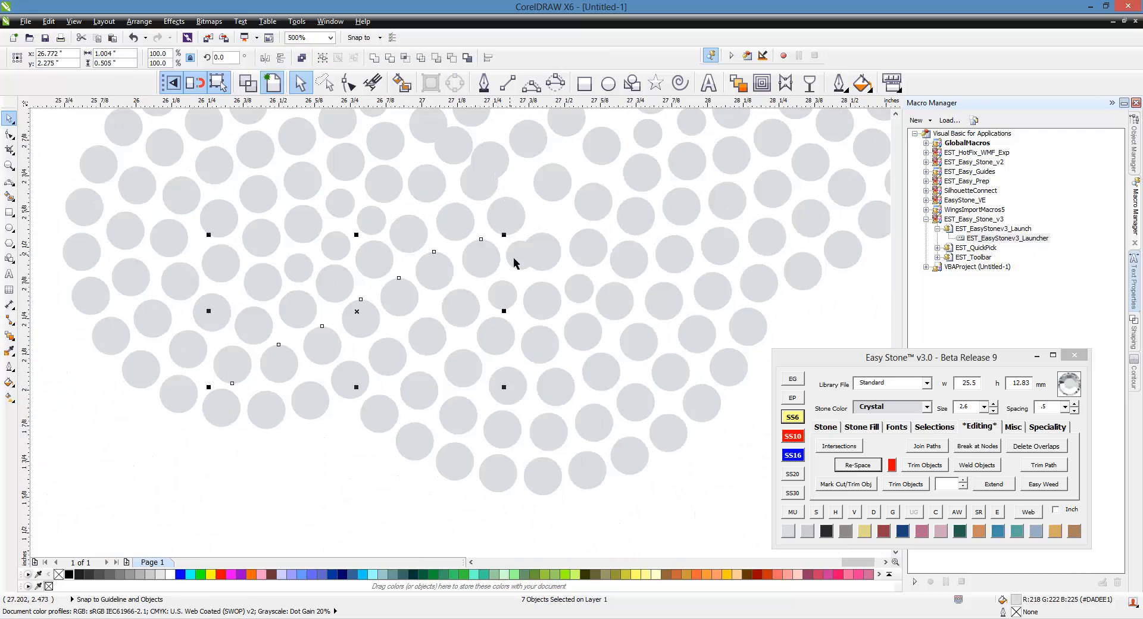
pyautogui.keyDown('shift'); pyautogui.click(524, 264); pyautogui.keyUp('shift')
pyautogui.keyDown('shift'); pyautogui.click(552, 263); pyautogui.keyUp('shift')
pyautogui.keyDown('shift'); pyautogui.click(589, 249); pyautogui.keyUp('shift')
pyautogui.keyDown('shift'); pyautogui.click(626, 256); pyautogui.keyUp('shift')
pyautogui.keyDown('shift'); pyautogui.click(674, 255); pyautogui.keyUp('shift')
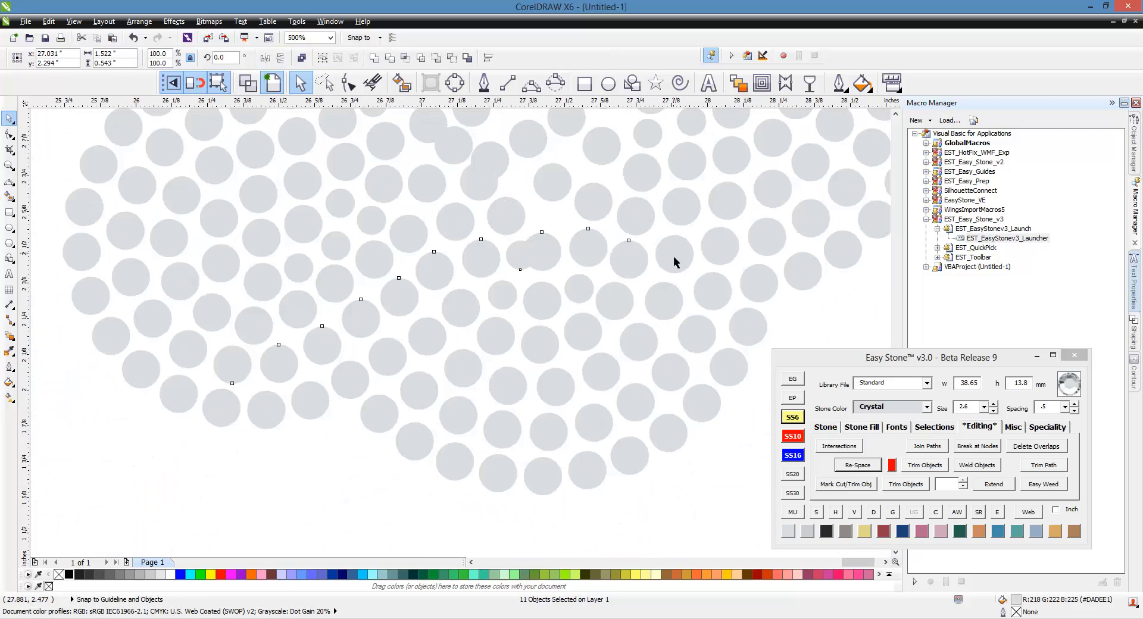
pyautogui.keyDown('shift'); pyautogui.click(720, 280); pyautogui.keyUp('shift')
pyautogui.keyDown('shift'); pyautogui.click(767, 236); pyautogui.keyUp('shift')
pyautogui.keyDown('shift'); pyautogui.click(811, 218); pyautogui.keyUp('shift')
pyautogui.keyDown('shift'); pyautogui.click(846, 187); pyautogui.keyUp('shift')
pyautogui.keyDown('shift'); pyautogui.click(873, 147); pyautogui.keyUp('shift')
pyautogui.click(870, 465)
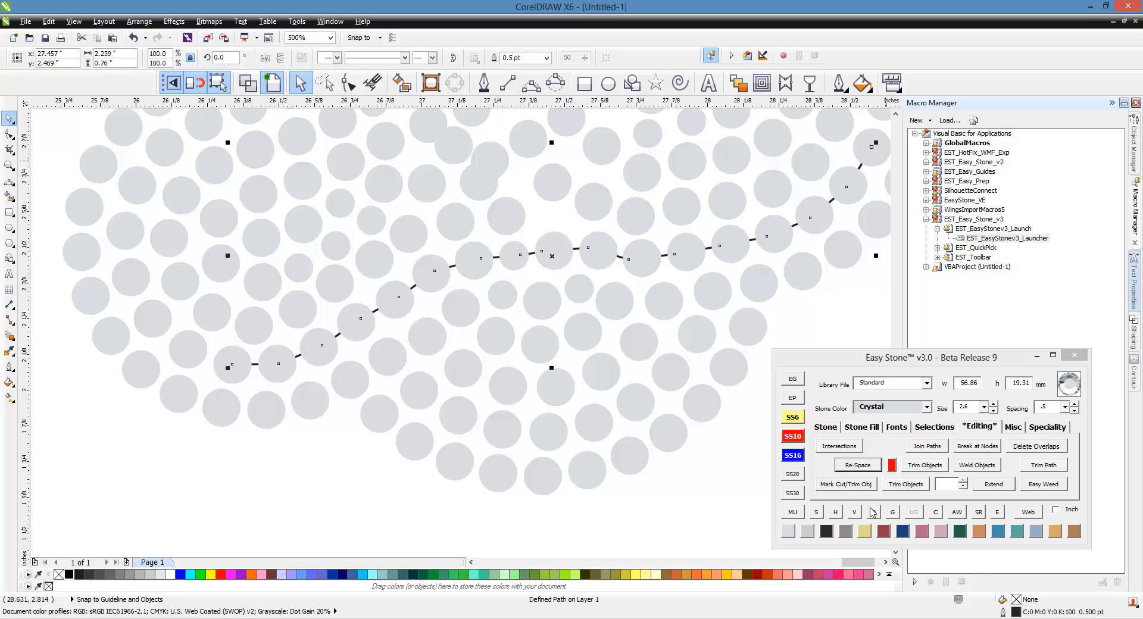
pyautogui.click(873, 512)
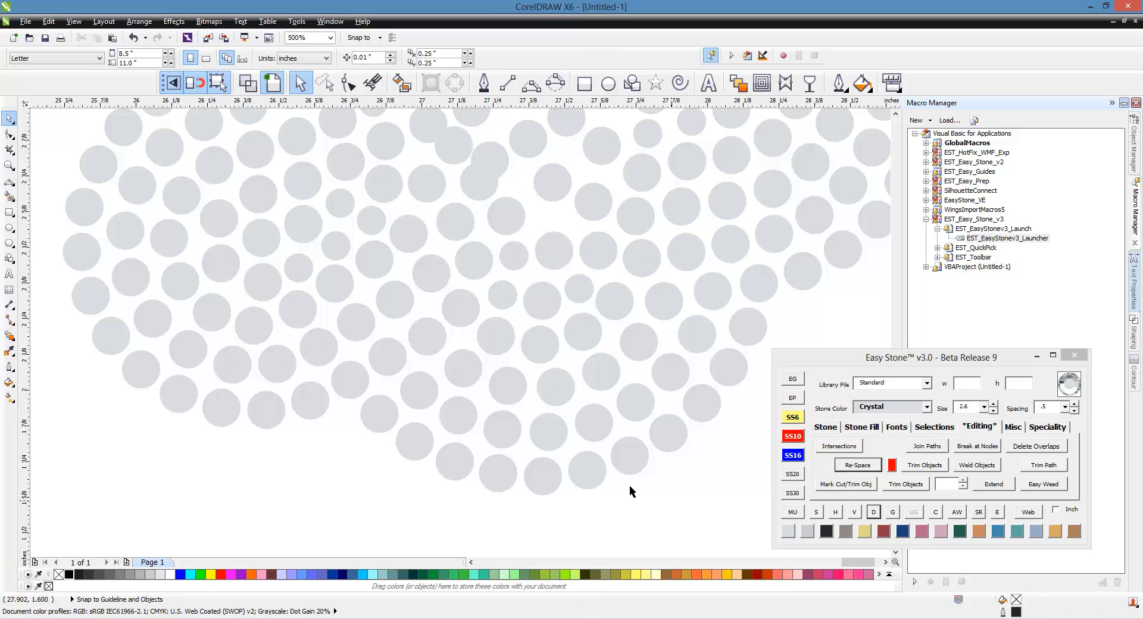
# Move a full-size stone down in the central gap and delete the overlapping full-size stone at its upper left.
pyautogui.scroll(-2, 561, 315)
pyautogui.scroll(4, 560, 315)
pyautogui.moveTo(596, 350); pyautogui.dragTo(592, 401)
pyautogui.click(441, 355)
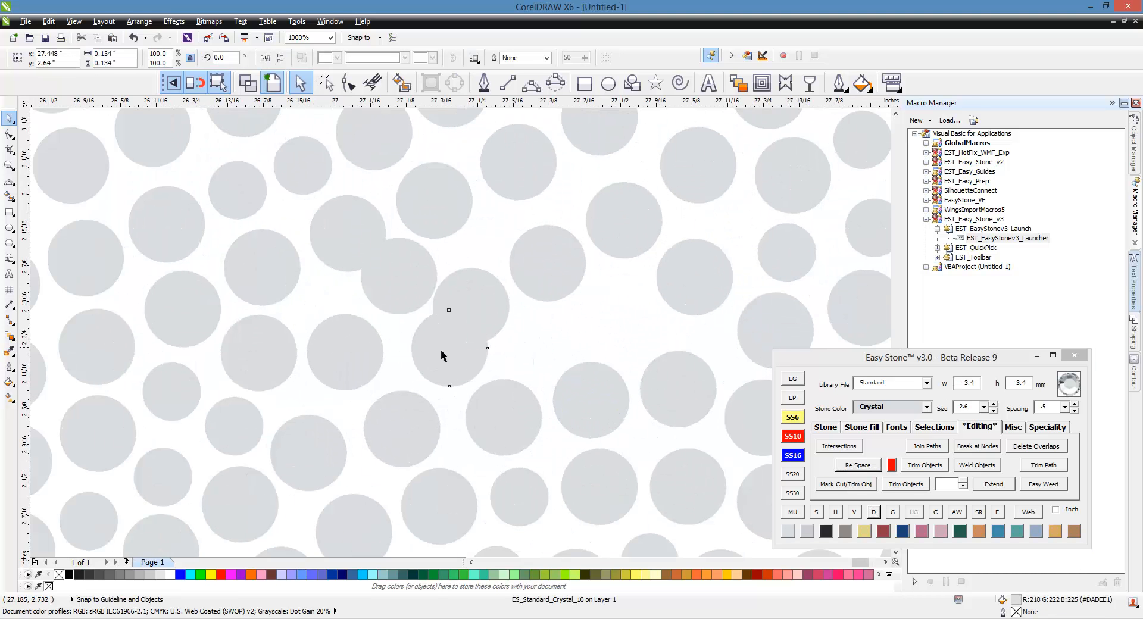
pyautogui.click(494, 315)
pyautogui.press('Delete')
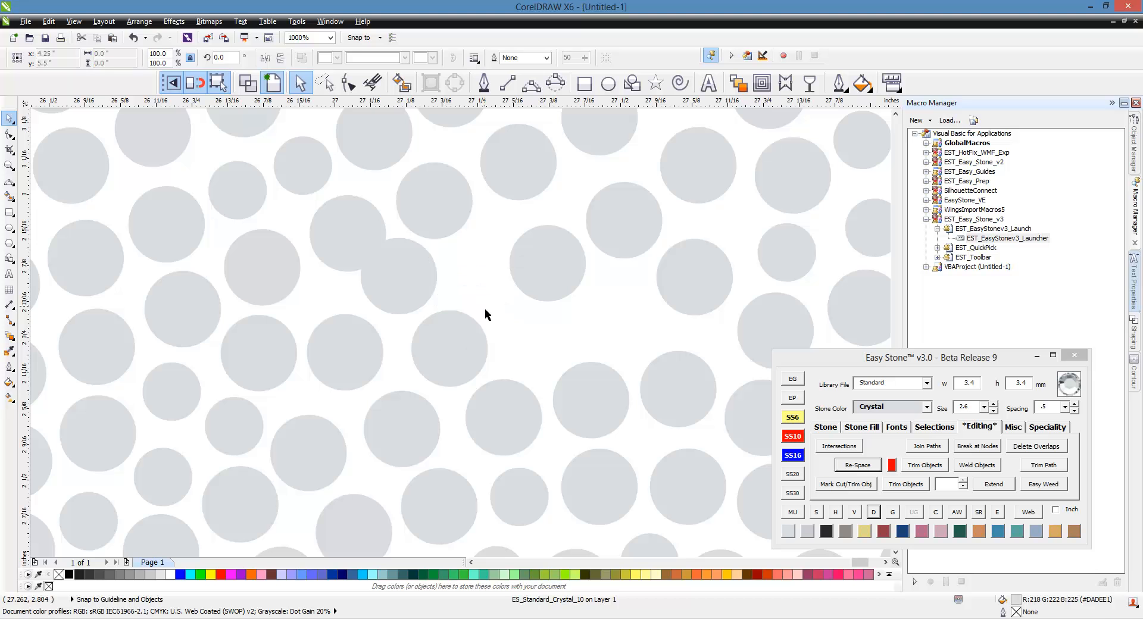
# Move the full-size stone above the central gap down into it and copy its upper-right neighbour downward beside it.
pyautogui.scroll(-2, 488, 286)
pyautogui.scroll(2, 489, 285)
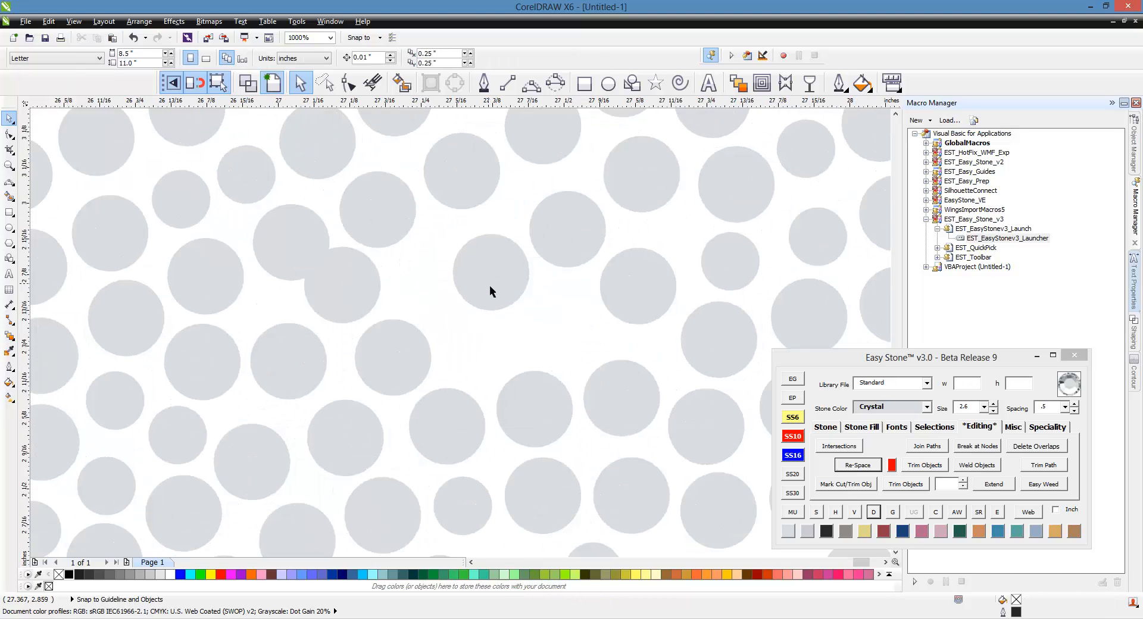
pyautogui.moveTo(489, 285); pyautogui.dragTo(484, 349)
pyautogui.moveTo(576, 250); pyautogui.dragTo(586, 339)
pyautogui.rightClick(583, 334)
pyautogui.scroll(-1, 548, 265)
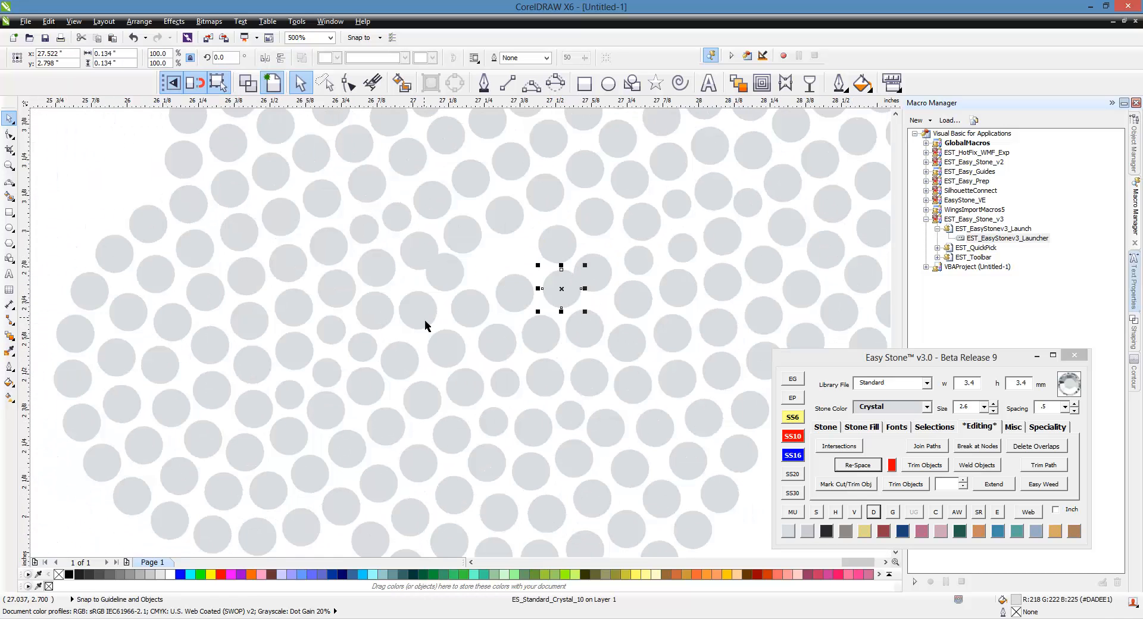
# Re-space the row of eleven stones crossing the cloud's centre through the newly placed stones and delete the guide path.
pyautogui.click(337, 287)
pyautogui.keyDown('shift'); pyautogui.click(383, 309); pyautogui.keyUp('shift')
pyautogui.keyDown('shift'); pyautogui.click(421, 310); pyautogui.keyUp('shift')
pyautogui.keyDown('shift'); pyautogui.click(472, 309); pyautogui.keyUp('shift')
pyautogui.keyDown('shift'); pyautogui.click(516, 292); pyautogui.keyUp('shift')
pyautogui.keyDown('shift'); pyautogui.click(561, 294); pyautogui.keyUp('shift')
pyautogui.keyDown('shift'); pyautogui.click(593, 272); pyautogui.keyUp('shift')
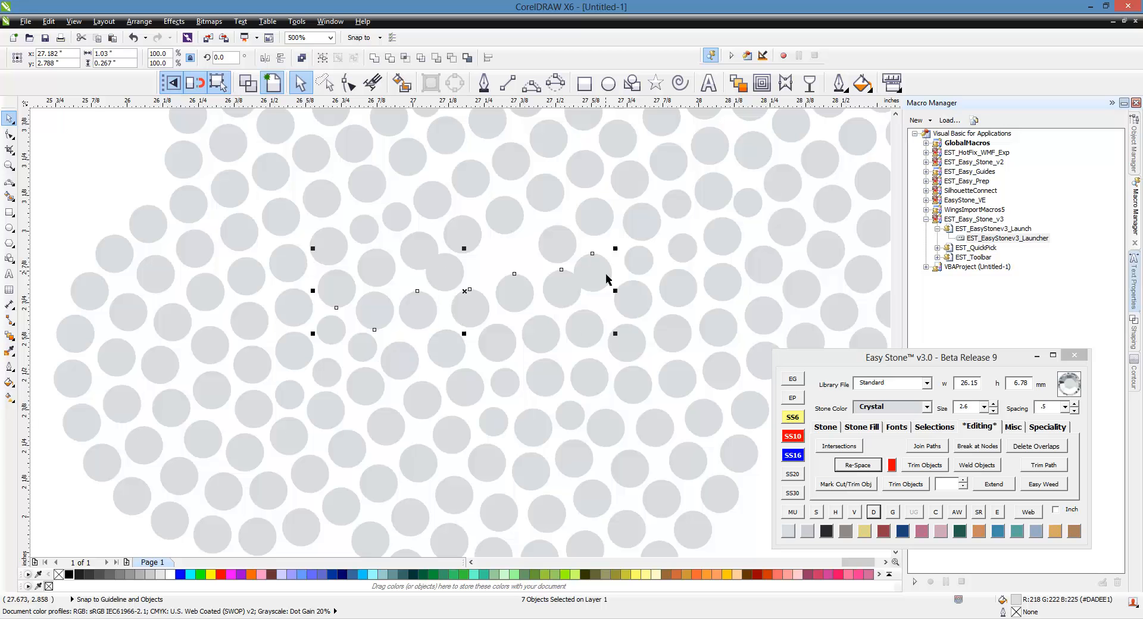
pyautogui.keyDown('shift'); pyautogui.click(639, 262); pyautogui.keyUp('shift')
pyautogui.keyDown('shift'); pyautogui.click(684, 250); pyautogui.keyUp('shift')
pyautogui.keyDown('shift'); pyautogui.click(730, 243); pyautogui.keyUp('shift')
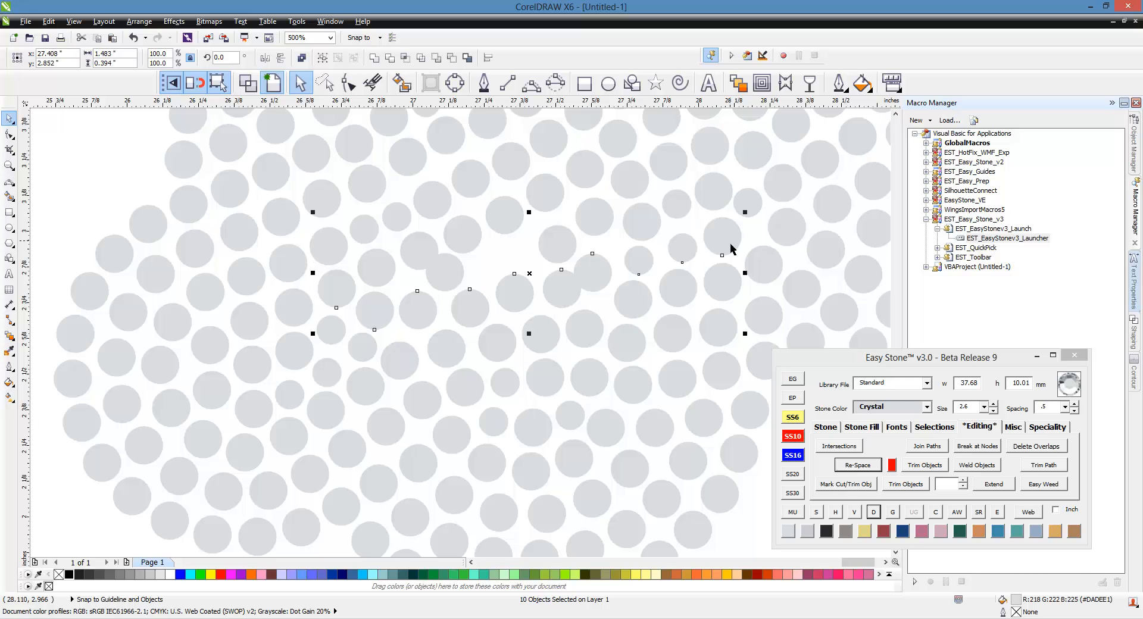
pyautogui.keyDown('shift'); pyautogui.click(755, 213); pyautogui.keyUp('shift')
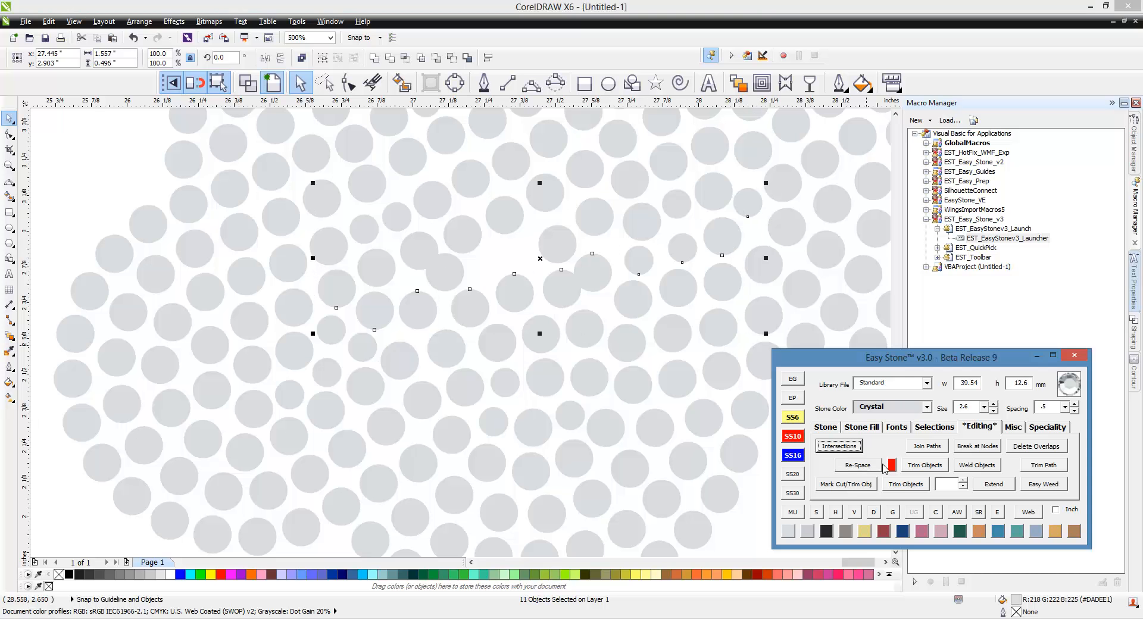
pyautogui.click(861, 466)
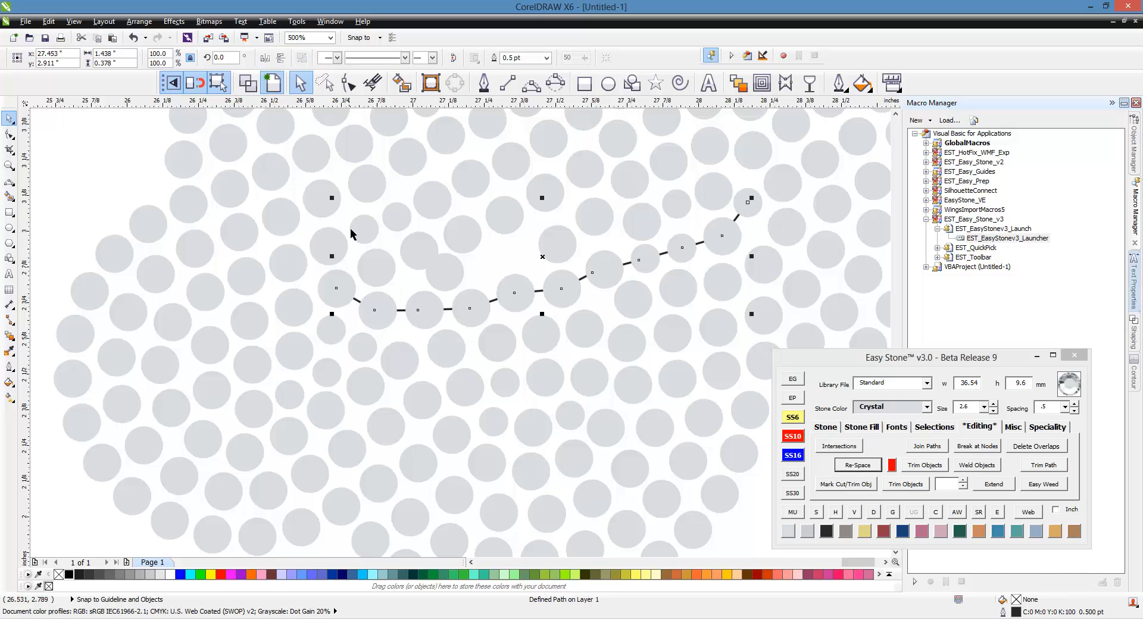
pyautogui.click(872, 513)
# Nudge the SS6 stone at the upper right of the cloud's centre slightly down and right between its full-size neighbours.
pyautogui.scroll(4, 717, 208)
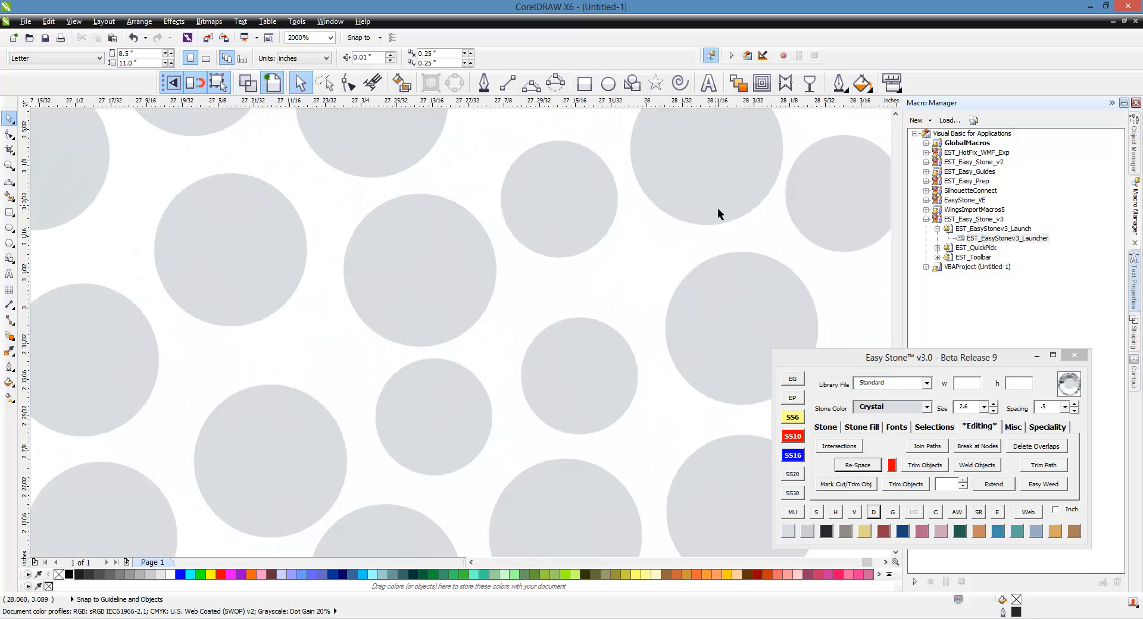
pyautogui.scroll(-1, 466, 243)
pyautogui.scroll(1, 663, 211)
pyautogui.moveTo(666, 235); pyautogui.dragTo(673, 244)
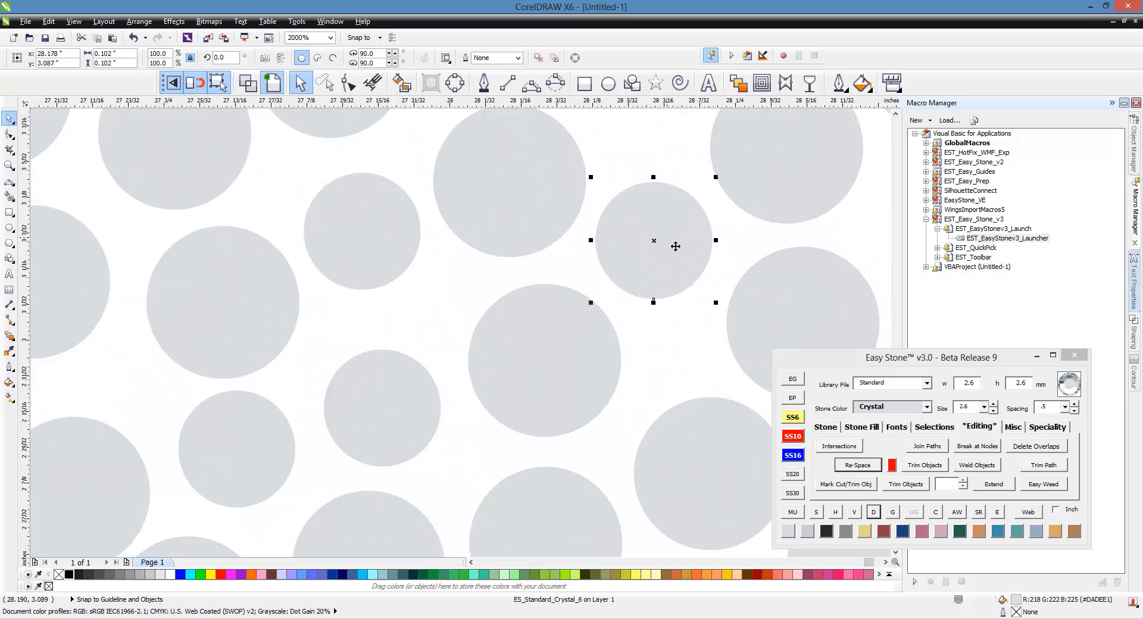
pyautogui.scroll(-1, 673, 244)
pyautogui.scroll(-2, 511, 273)
pyautogui.scroll(2, 590, 304)
pyautogui.scroll(-1, 634, 328)
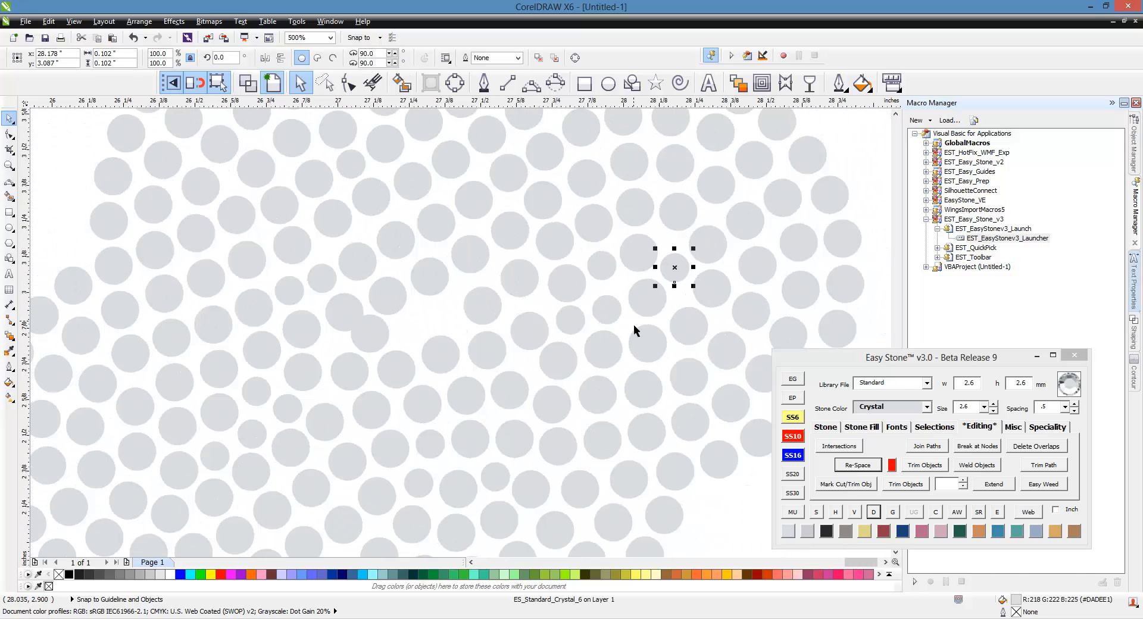
# Re-space the vertical column of stones right of the central gap, including its two SS6 stones, and delete the guide path.
pyautogui.click(609, 440)
pyautogui.keyDown('shift'); pyautogui.click(605, 395); pyautogui.keyUp('shift')
pyautogui.keyDown('shift'); pyautogui.click(610, 352); pyautogui.keyUp('shift')
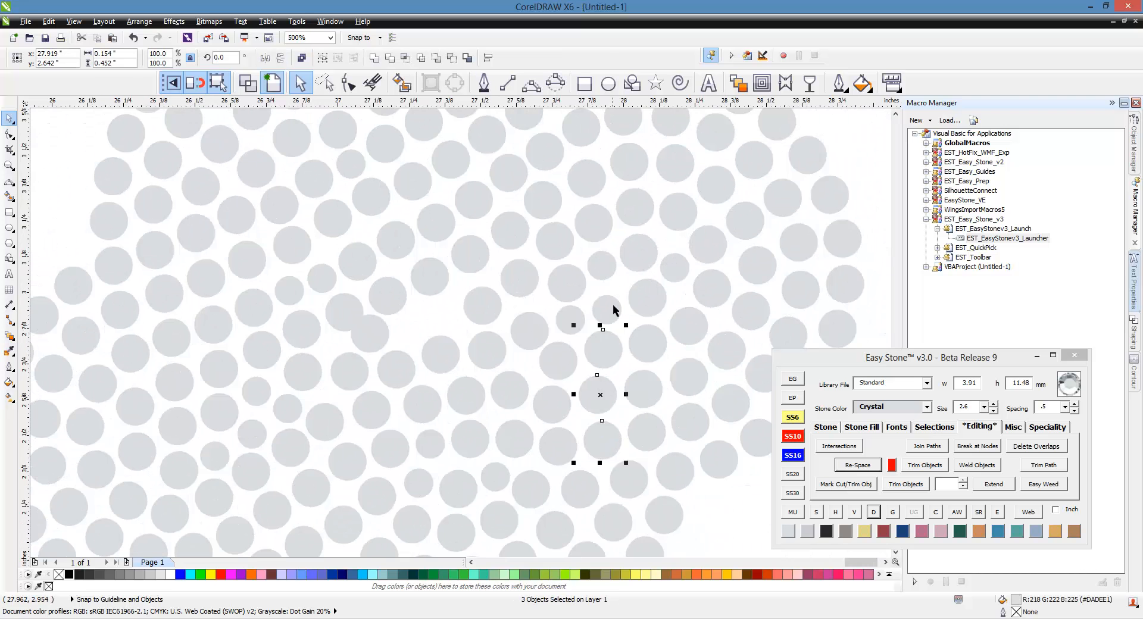
pyautogui.keyDown('shift'); pyautogui.click(612, 307); pyautogui.keyUp('shift')
pyautogui.keyDown('shift'); pyautogui.click(605, 263); pyautogui.keyUp('shift')
pyautogui.keyDown('shift'); pyautogui.click(587, 178); pyautogui.keyUp('shift')
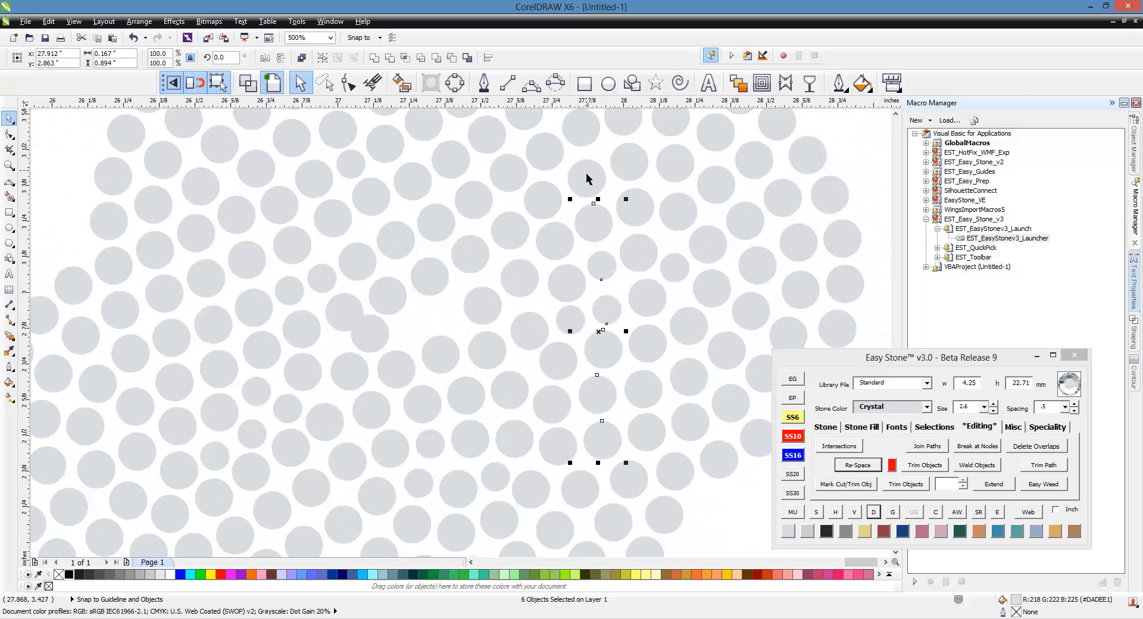
pyautogui.click(861, 464)
pyautogui.click(874, 511)
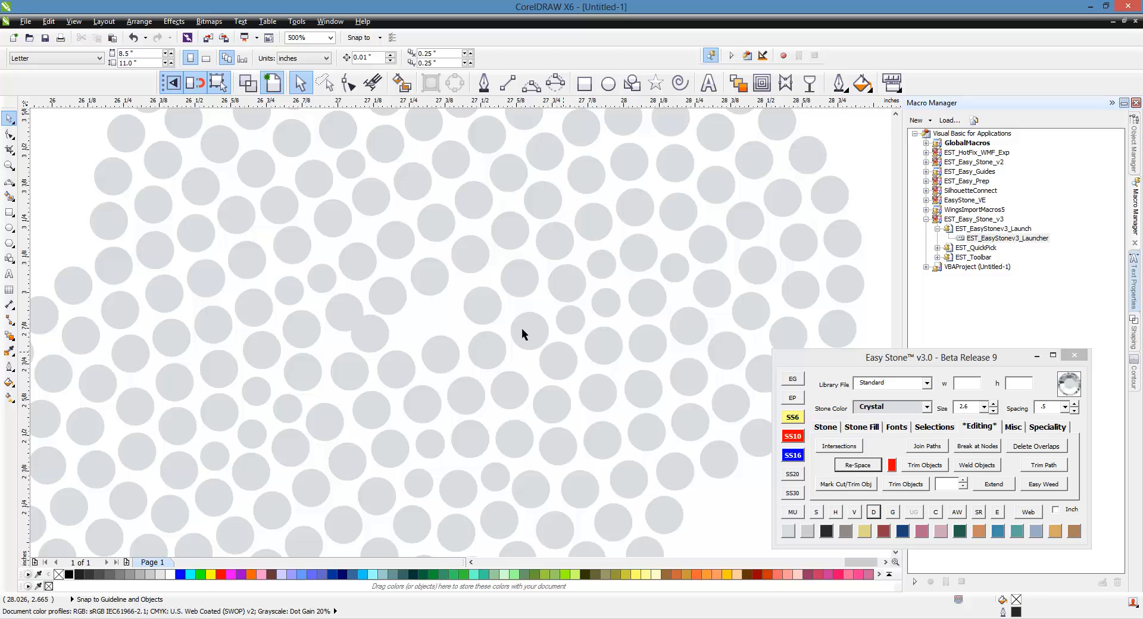
# Nudge the full-size stone at the upper right of the central gap upward and the full-size stone below it up-left.
pyautogui.scroll(2, 503, 300)
pyautogui.click(538, 280)
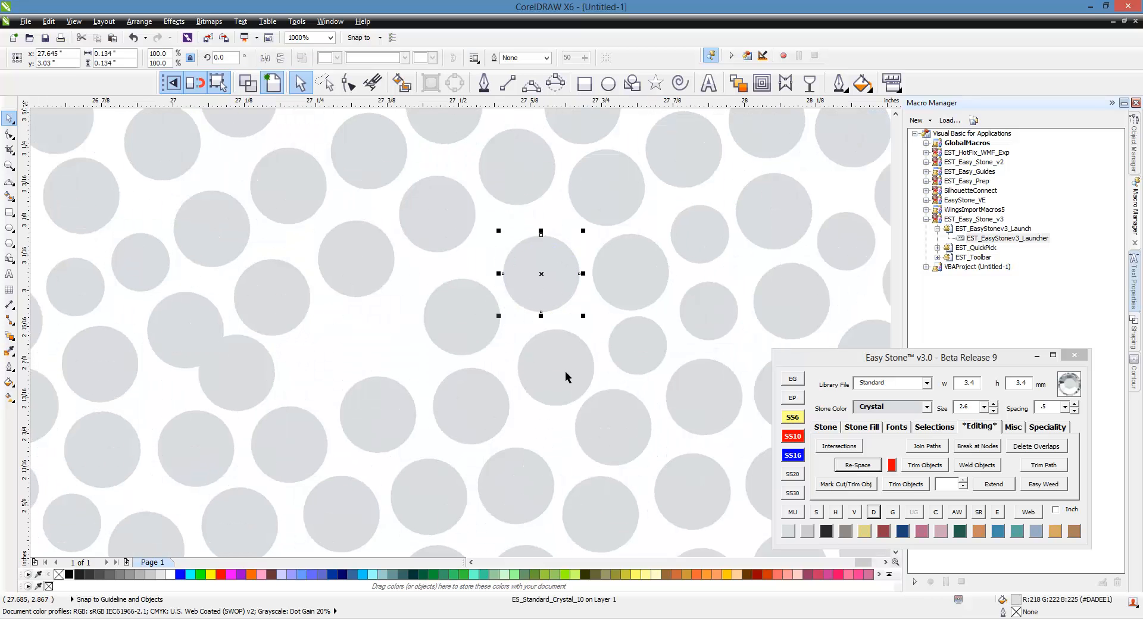
pyautogui.scroll(-2, 594, 405)
pyautogui.scroll(2, 527, 292)
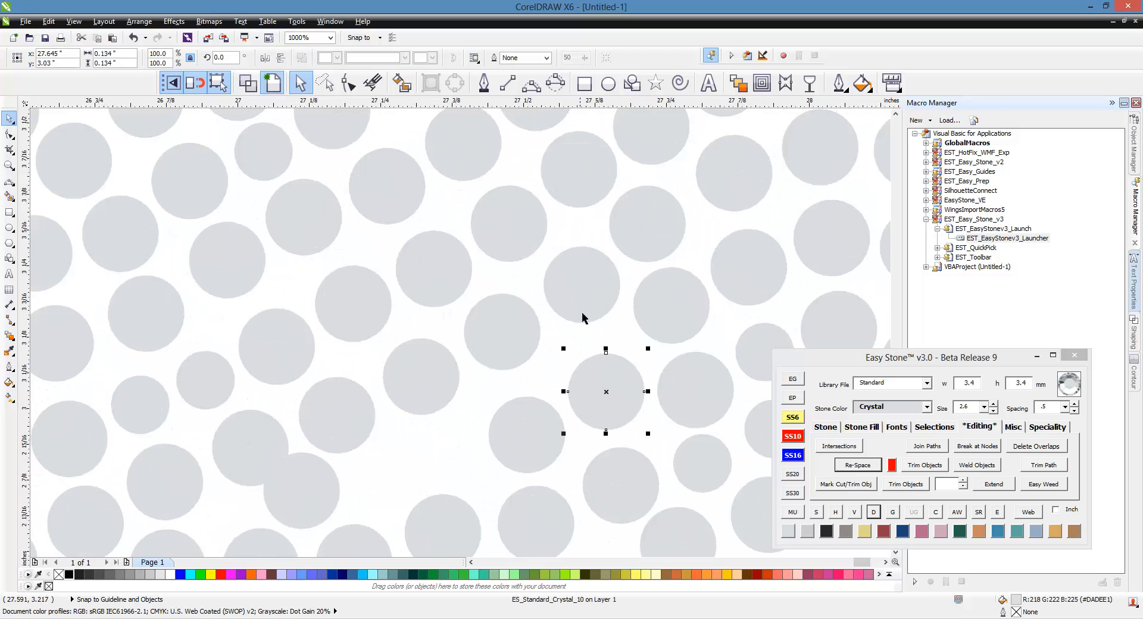
pyautogui.moveTo(614, 376); pyautogui.dragTo(612, 364)
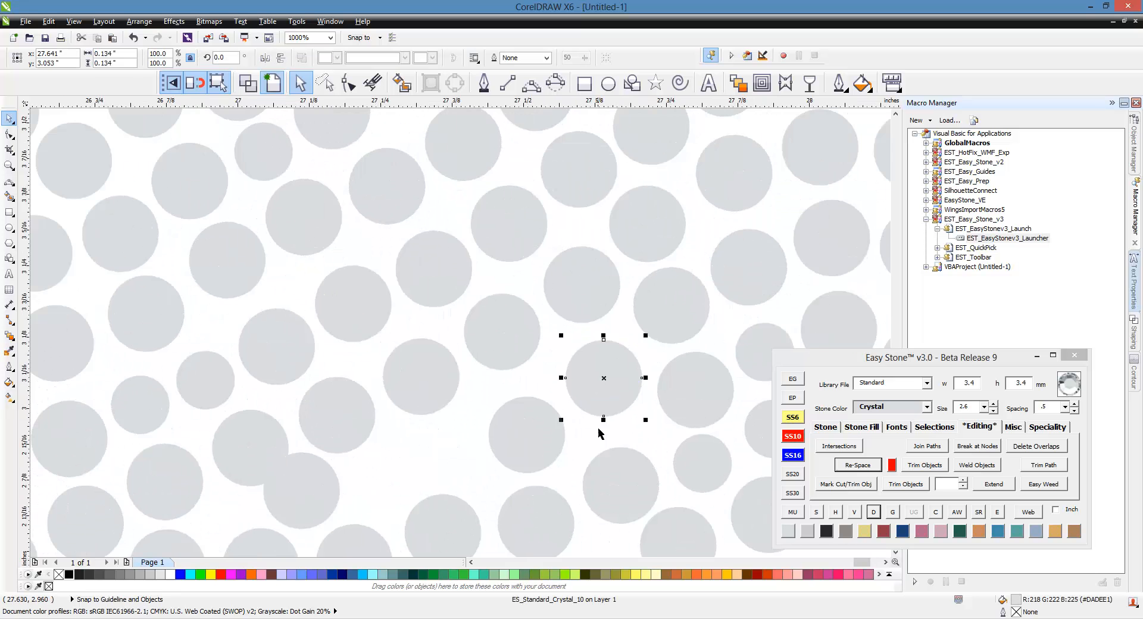
pyautogui.scroll(-2, 604, 447)
pyautogui.scroll(1, 607, 462)
pyautogui.click(614, 461)
pyautogui.moveTo(618, 464); pyautogui.dragTo(613, 457)
# Re-space the arc of thirteen stones curving from the two nudged stones over the upper part of the cloud to its left side.
pyautogui.scroll(-1, 611, 458)
pyautogui.keyDown('shift'); pyautogui.click(601, 394); pyautogui.keyUp('shift')
pyautogui.keyDown('shift'); pyautogui.click(589, 351); pyautogui.keyUp('shift')
pyautogui.keyDown('shift'); pyautogui.click(554, 319); pyautogui.keyUp('shift')
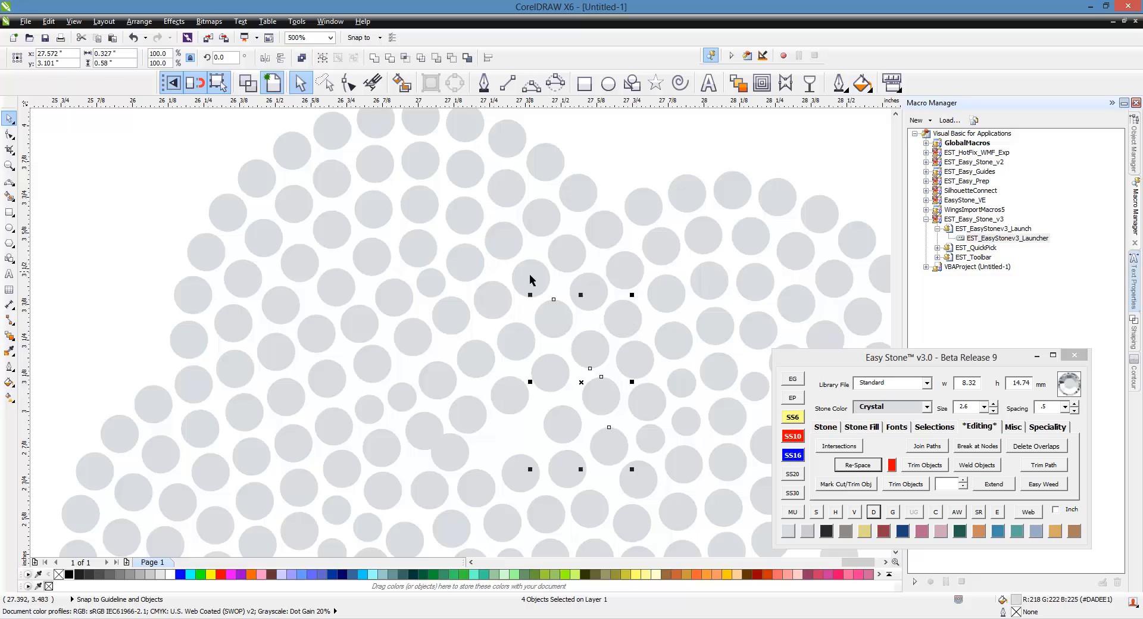
pyautogui.keyDown('shift'); pyautogui.click(530, 278); pyautogui.keyUp('shift')
pyautogui.keyDown('shift'); pyautogui.click(504, 239); pyautogui.keyUp('shift')
pyautogui.keyDown('shift'); pyautogui.click(466, 215); pyautogui.keyUp('shift')
pyautogui.keyDown('shift'); pyautogui.click(420, 208); pyautogui.keyUp('shift')
pyautogui.keyDown('shift'); pyautogui.click(362, 219); pyautogui.keyUp('shift')
pyautogui.keyDown('shift'); pyautogui.click(330, 241); pyautogui.keyUp('shift')
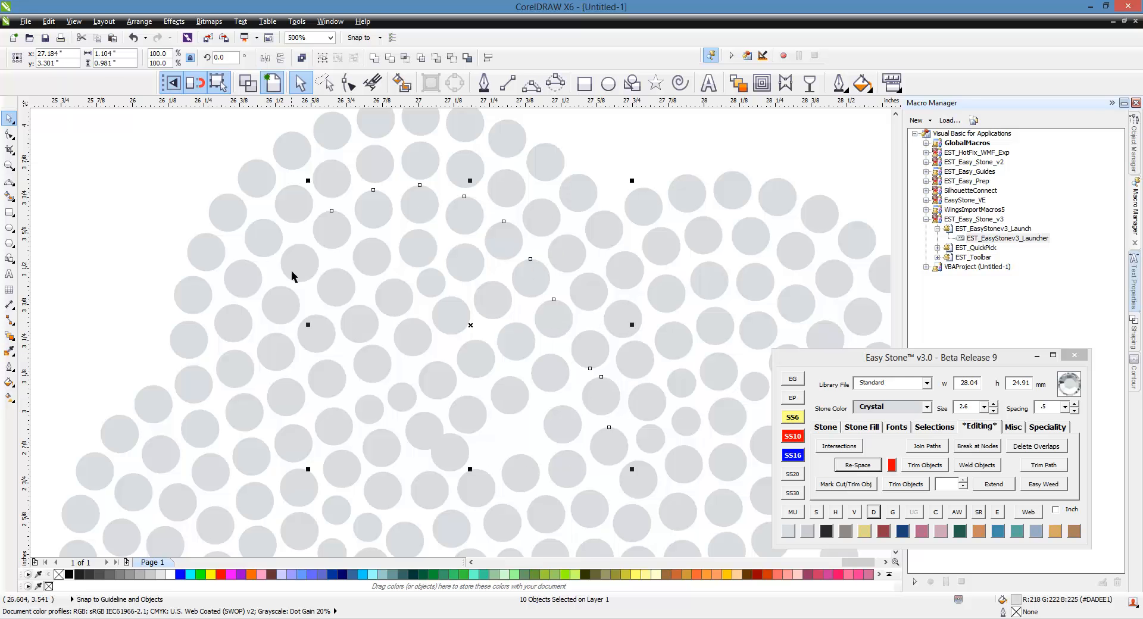
pyautogui.keyDown('shift'); pyautogui.click(287, 356); pyautogui.keyUp('shift')
pyautogui.click(858, 463)
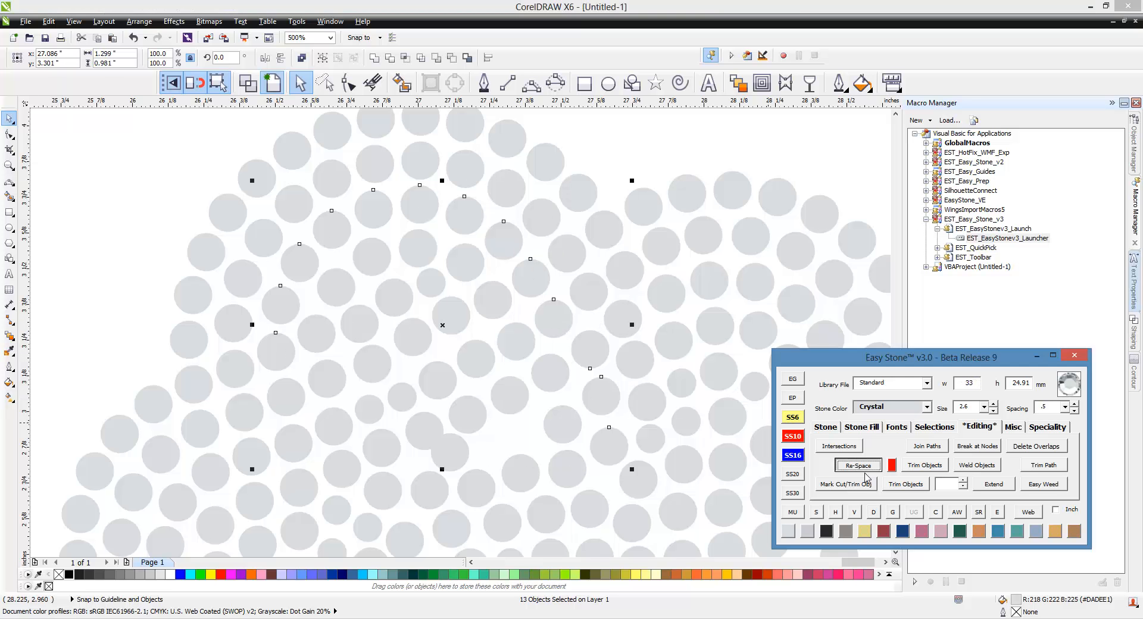
# Fill the remaining central gap with copies of the full-size stone below it at SS6, and reduce the overlapping stone on their left to SS6.
pyautogui.scroll(1, 527, 459)
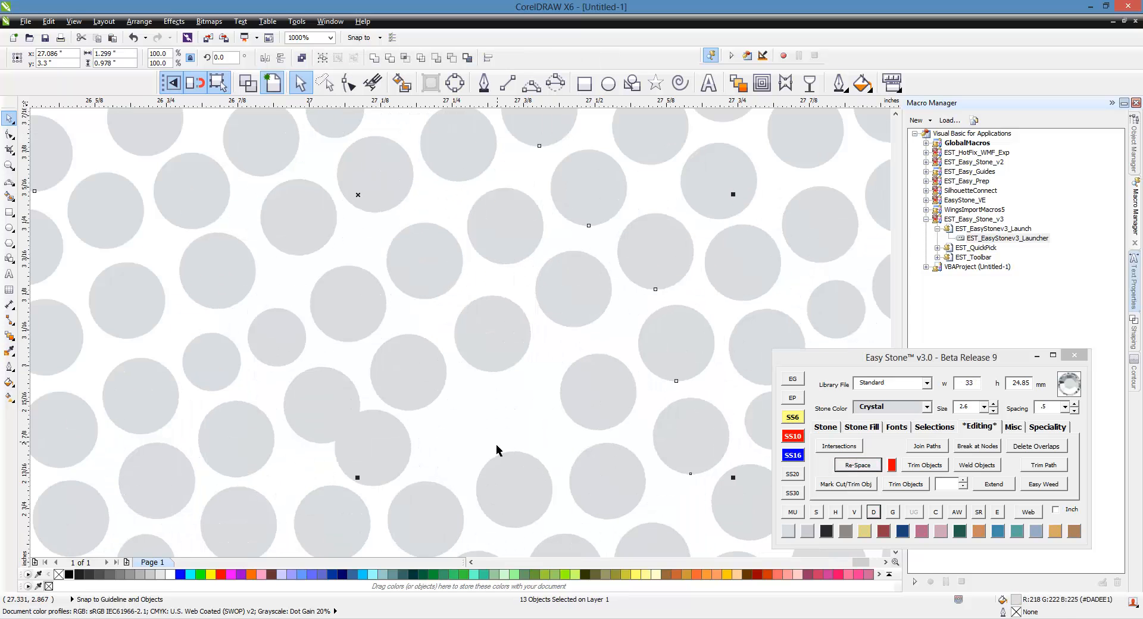
pyautogui.moveTo(511, 462); pyautogui.dragTo(465, 434)
pyautogui.rightClick(508, 405)
pyautogui.click(786, 420)
pyautogui.scroll(-1, 571, 305)
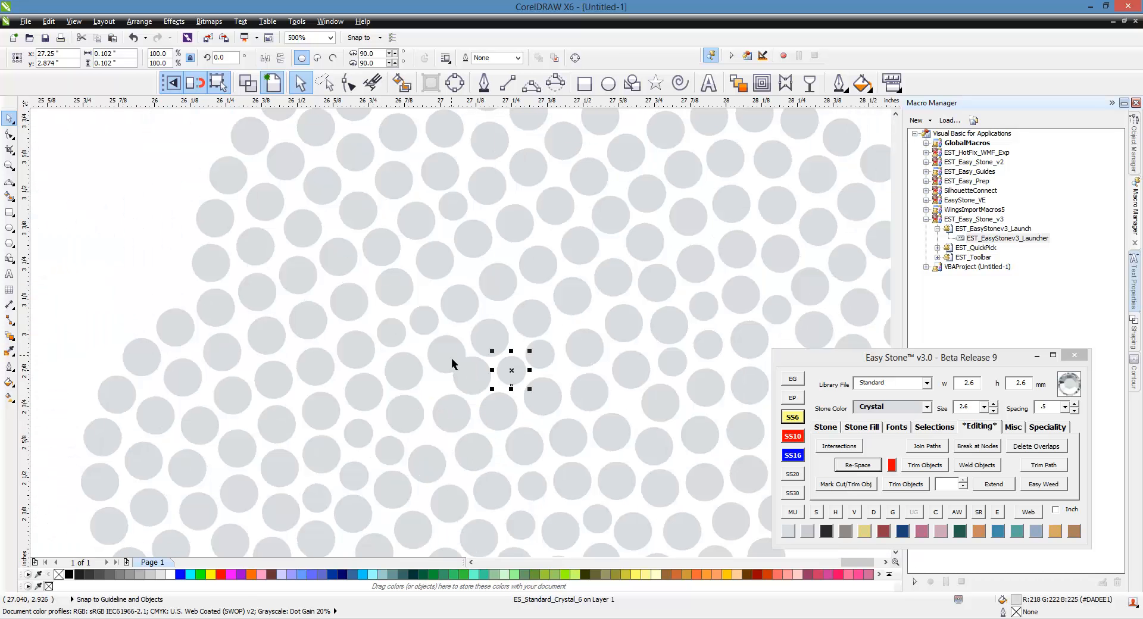
pyautogui.click(471, 373)
pyautogui.click(792, 417)
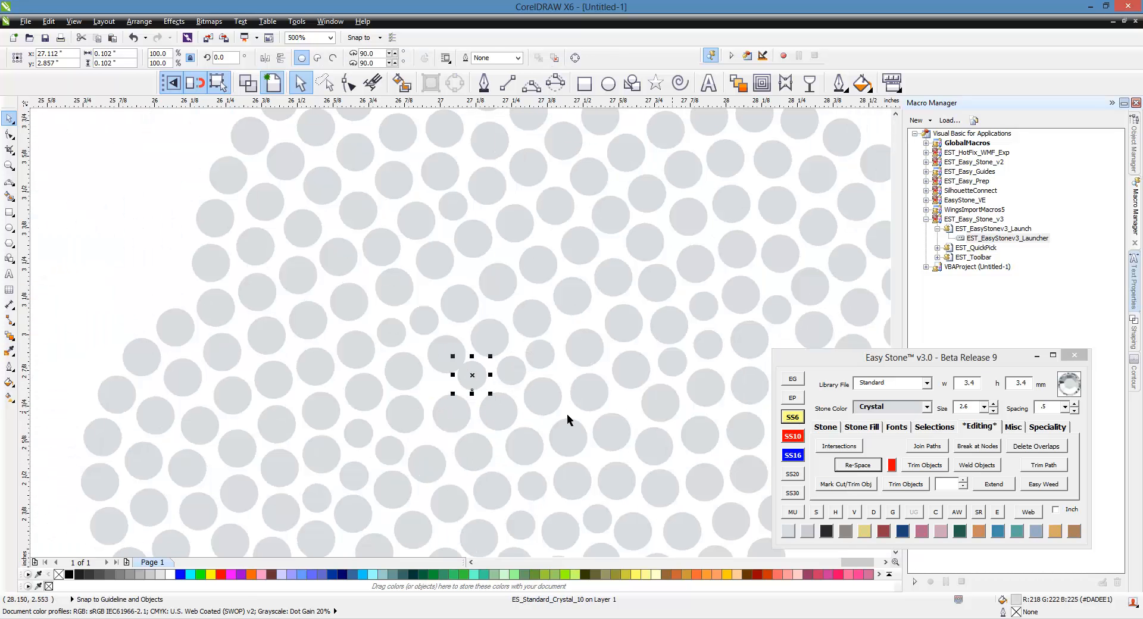
# Re-space the diagonal line of stones from the SS6 stone at the lower centre through the reduced stone to the cloud's upper-left edge.
pyautogui.click(524, 530)
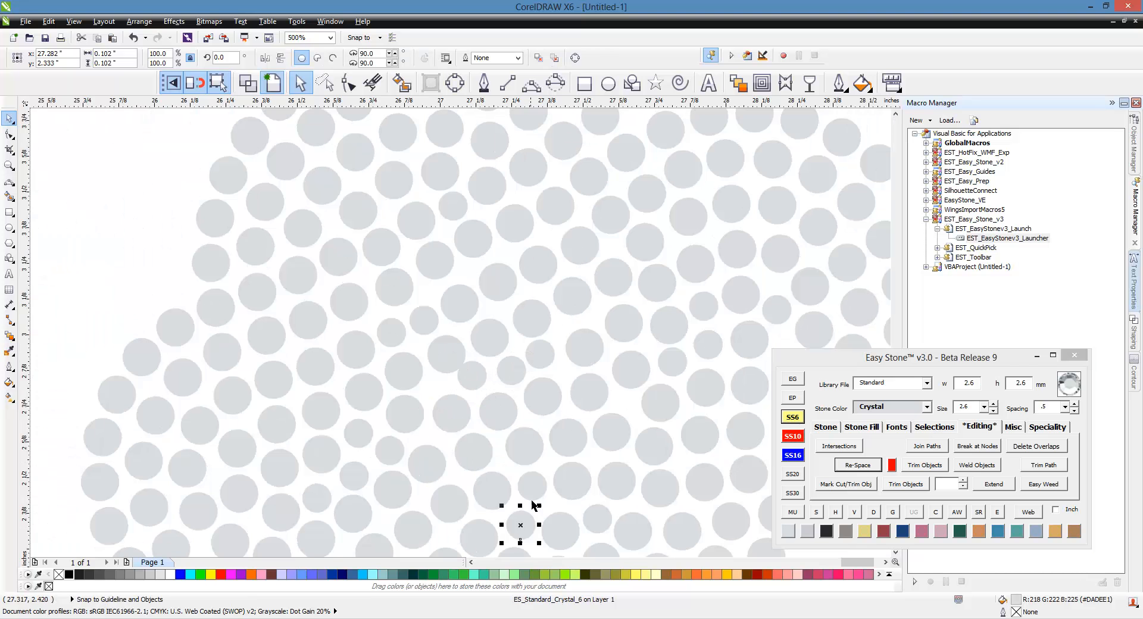
pyautogui.keyDown('shift'); pyautogui.click(531, 489); pyautogui.keyUp('shift')
pyautogui.keyDown('shift'); pyautogui.click(524, 447); pyautogui.keyUp('shift')
pyautogui.keyDown('shift'); pyautogui.click(489, 405); pyautogui.keyUp('shift')
pyautogui.keyDown('shift'); pyautogui.click(471, 375); pyautogui.keyUp('shift')
pyautogui.keyDown('shift'); pyautogui.click(447, 354); pyautogui.keyUp('shift')
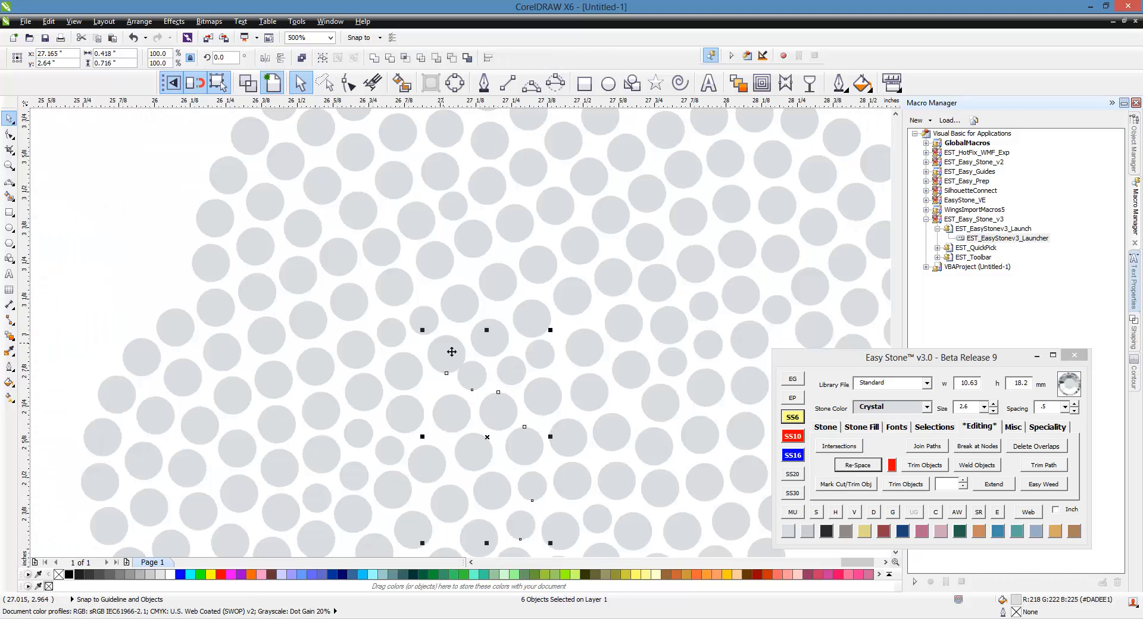
pyautogui.keyDown('shift'); pyautogui.click(424, 319); pyautogui.keyUp('shift')
pyautogui.keyDown('shift'); pyautogui.click(404, 293); pyautogui.keyUp('shift')
pyautogui.keyDown('shift'); pyautogui.click(388, 262); pyautogui.keyUp('shift')
pyautogui.keyDown('shift'); pyautogui.click(368, 215); pyautogui.keyUp('shift')
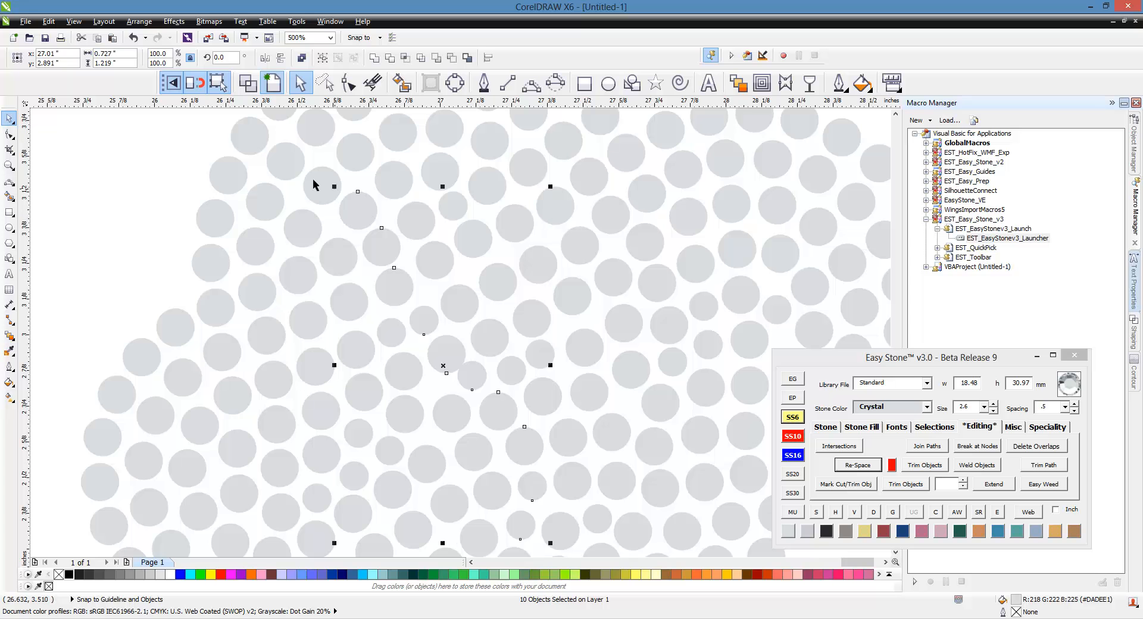
pyautogui.keyDown('shift'); pyautogui.click(314, 185); pyautogui.keyUp('shift')
pyautogui.keyDown('shift'); pyautogui.click(287, 159); pyautogui.keyUp('shift')
pyautogui.keyDown('shift'); pyautogui.click(256, 143); pyautogui.keyUp('shift')
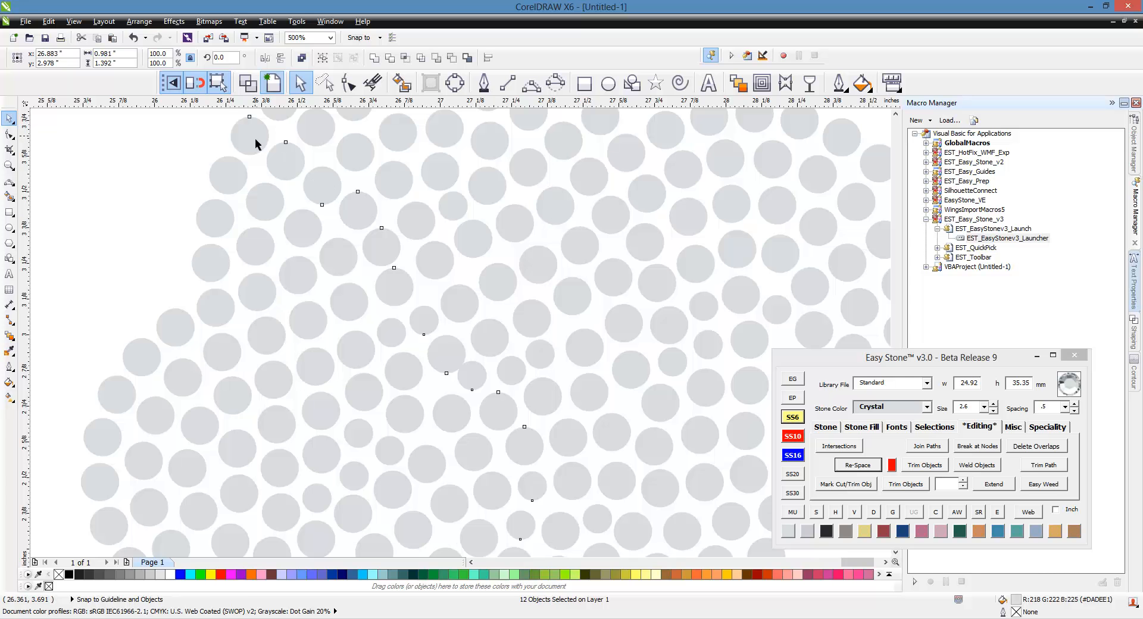
pyautogui.click(857, 465)
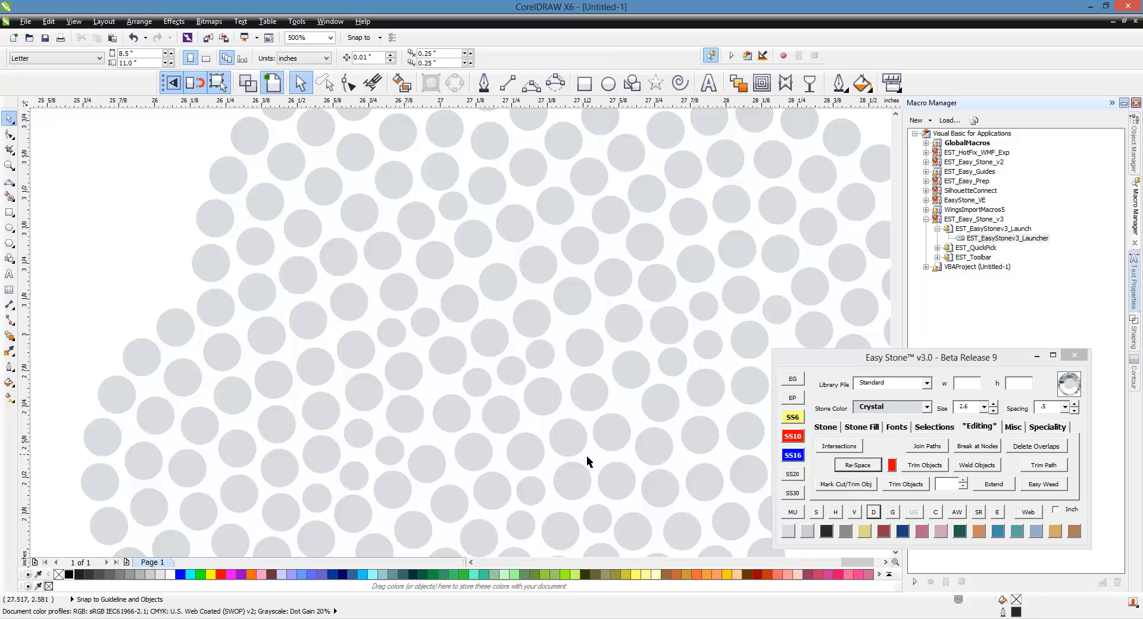
# Re-space the six stones running from the three small central stones through the three full-size stones at their upper right.
pyautogui.scroll(-3, 504, 463)
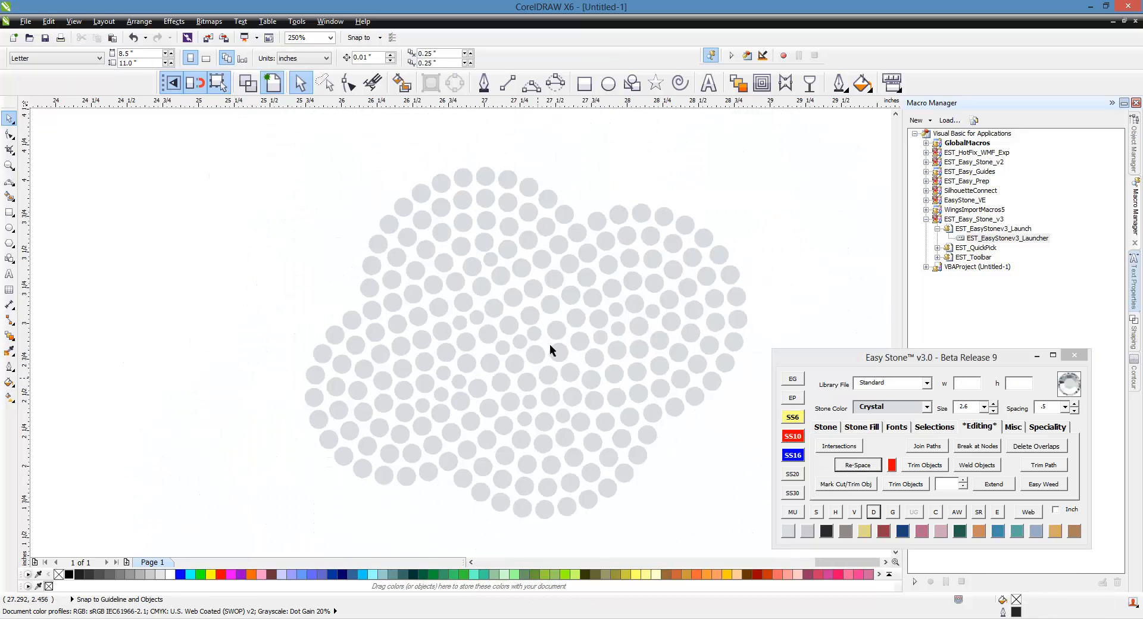
pyautogui.scroll(5, 549, 342)
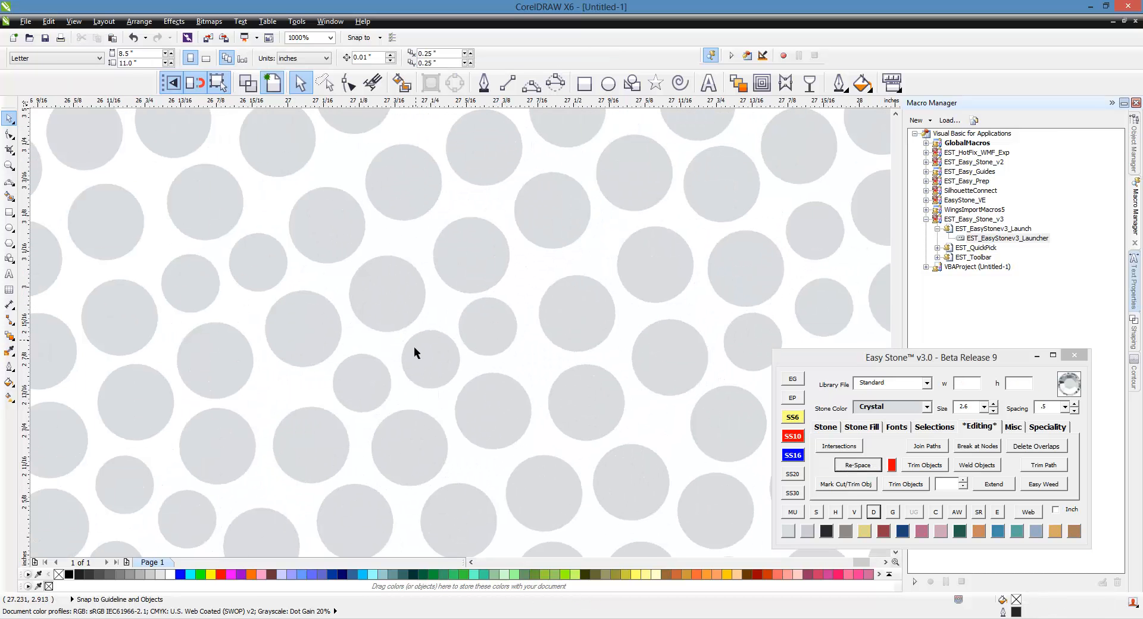
pyautogui.click(364, 389)
pyautogui.keyDown('shift'); pyautogui.click(452, 370); pyautogui.keyUp('shift')
pyautogui.keyDown('shift'); pyautogui.click(485, 333); pyautogui.keyUp('shift')
pyautogui.keyDown('shift'); pyautogui.click(598, 328); pyautogui.keyUp('shift')
pyautogui.keyDown('shift'); pyautogui.click(630, 286); pyautogui.keyUp('shift')
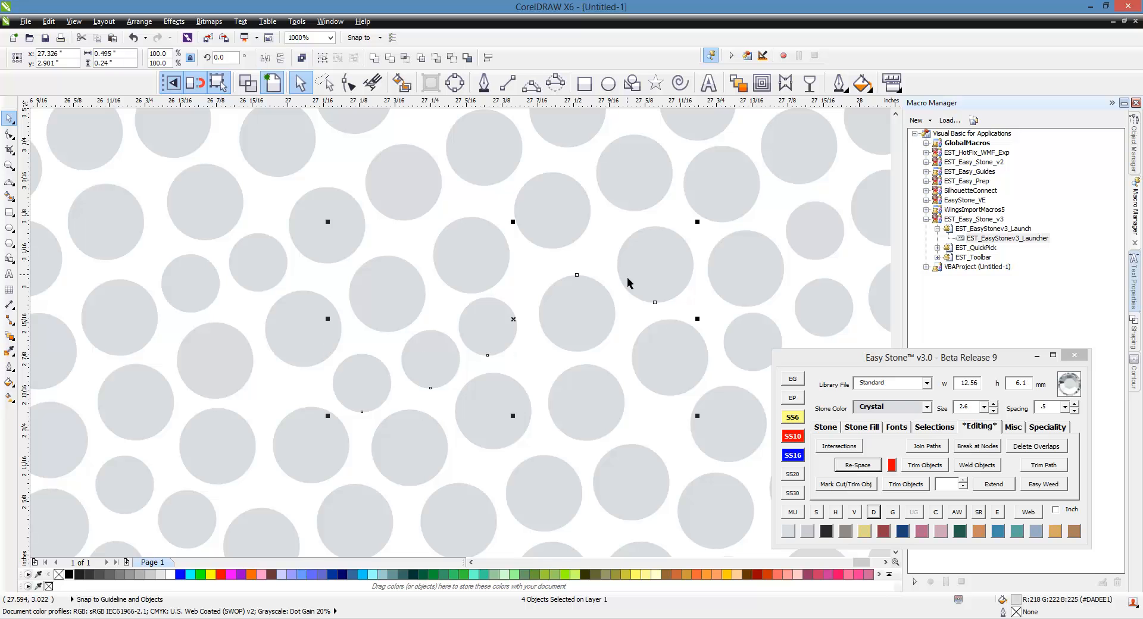
pyautogui.keyDown('shift'); pyautogui.click(649, 194); pyautogui.keyUp('shift')
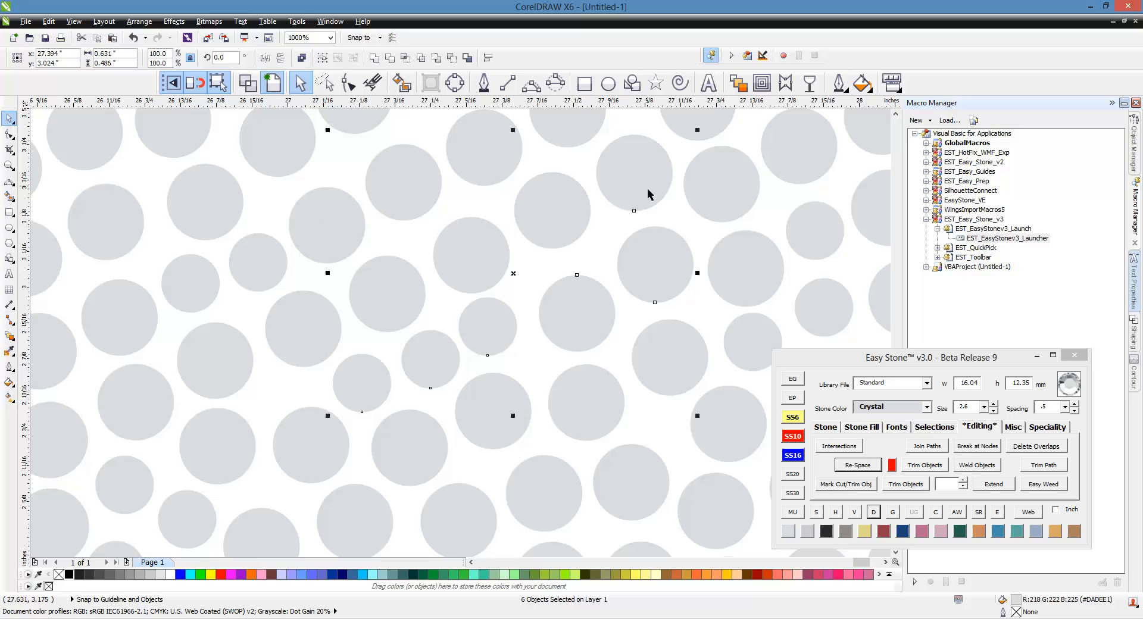
pyautogui.click(857, 465)
# Duplicate the whole stone-filled cloud and place the copy below the rainbow, centred at about X 21.5, Y 0.62 inches.
pyautogui.scroll(-3, 626, 421)
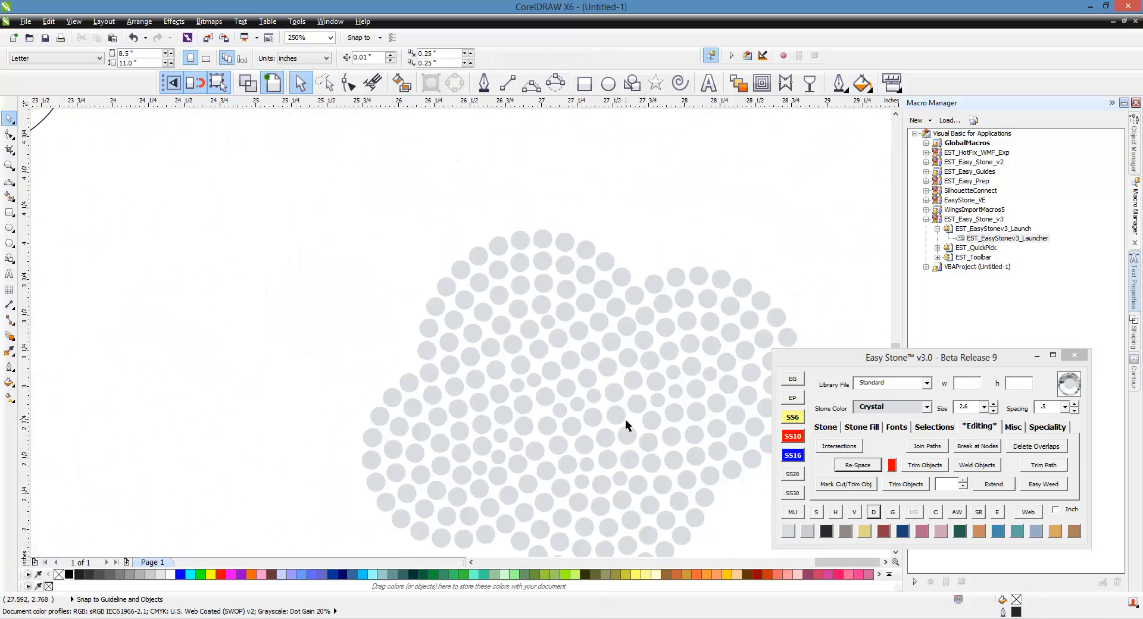
pyautogui.scroll(-2, 386, 216)
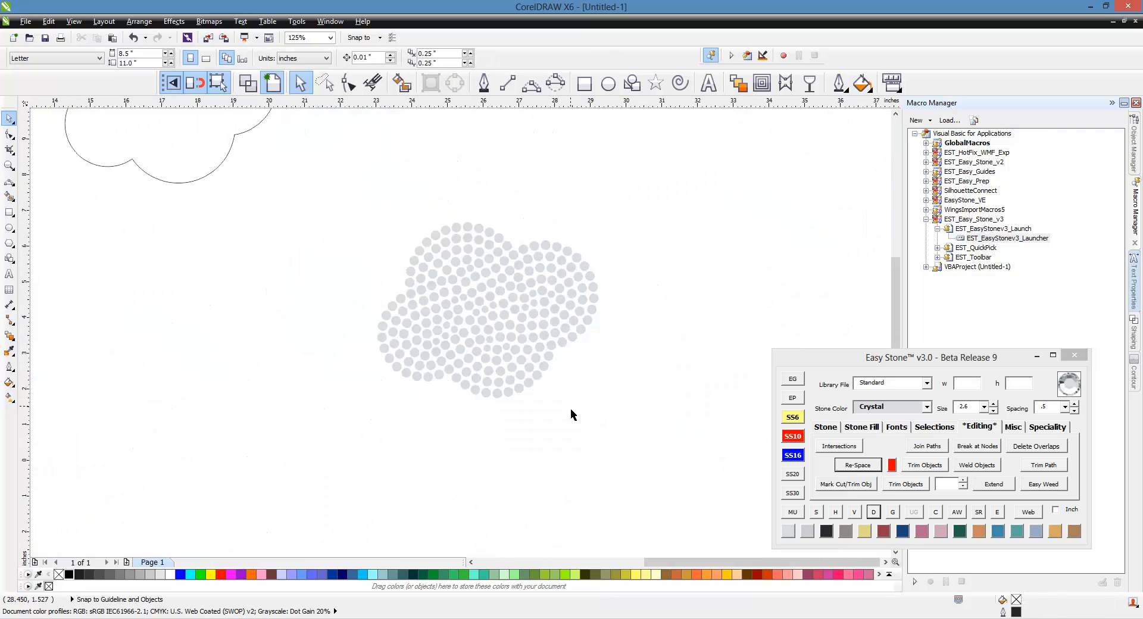
pyautogui.scroll(-2, 571, 409)
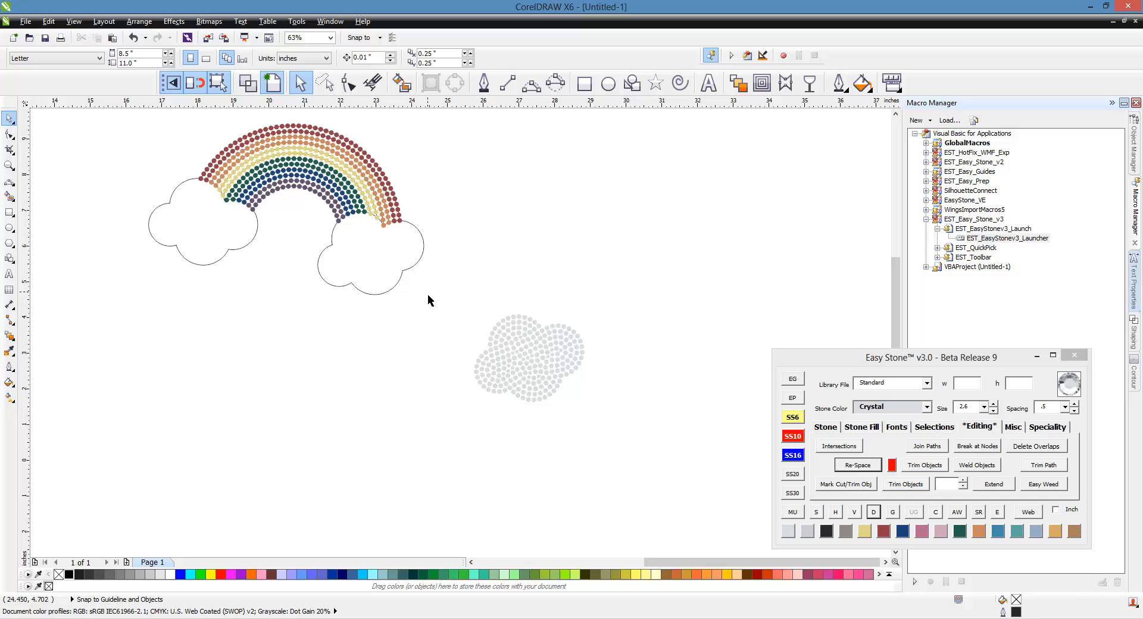
pyautogui.moveTo(430, 302); pyautogui.dragTo(624, 431)
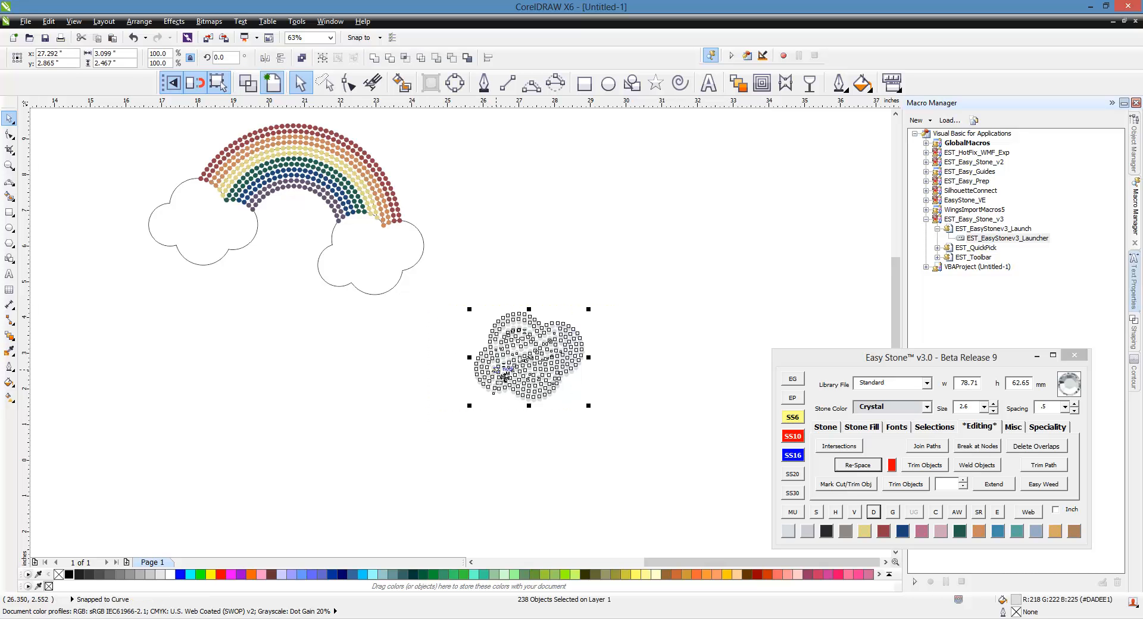
pyautogui.moveTo(501, 374); pyautogui.dragTo(292, 458)
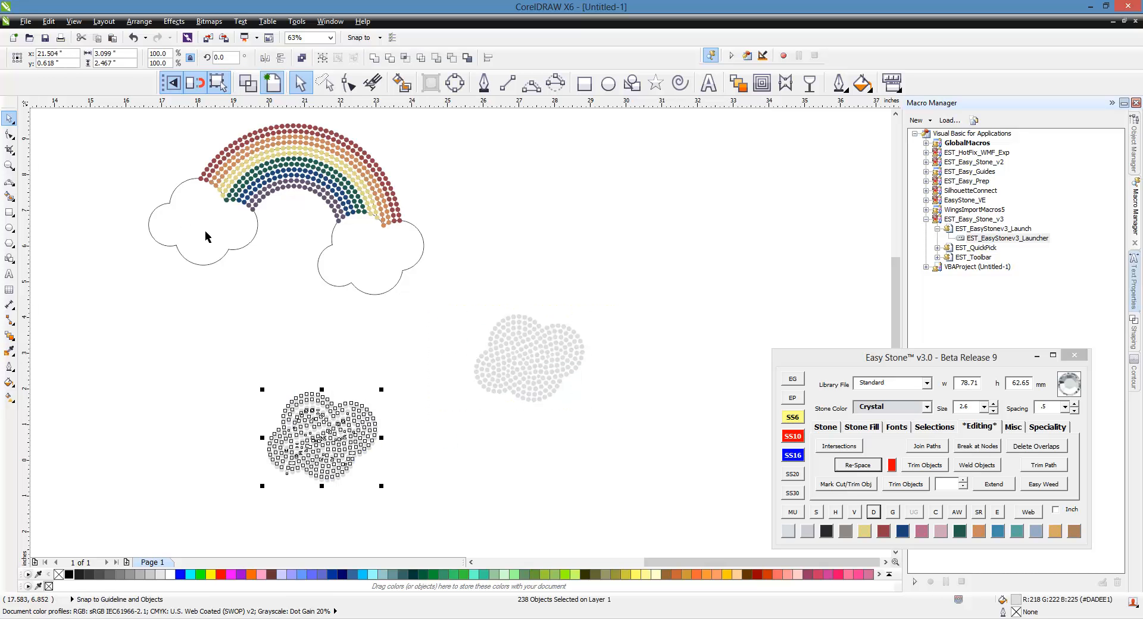
# Move the original stone-filled cloud onto the right cloud outline, lining its edge stones up with the outline.
pyautogui.click(481, 331)
pyautogui.moveTo(437, 307); pyautogui.dragTo(402, 287)
pyautogui.scroll(2, 395, 281)
pyautogui.scroll(2, 286, 219)
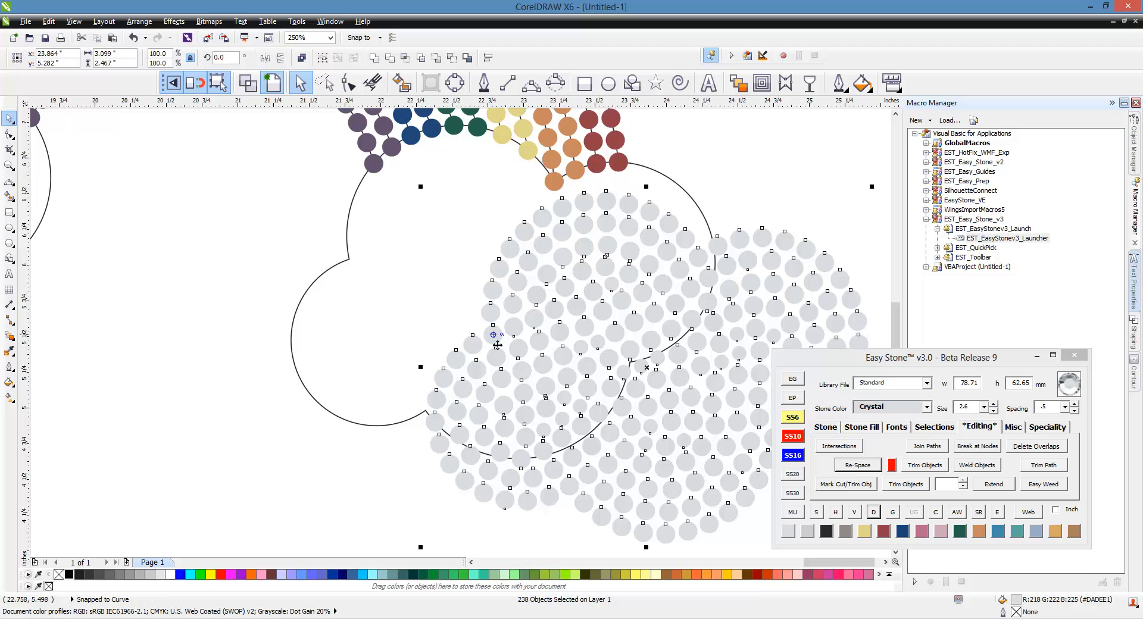
pyautogui.moveTo(501, 345); pyautogui.dragTo(357, 267)
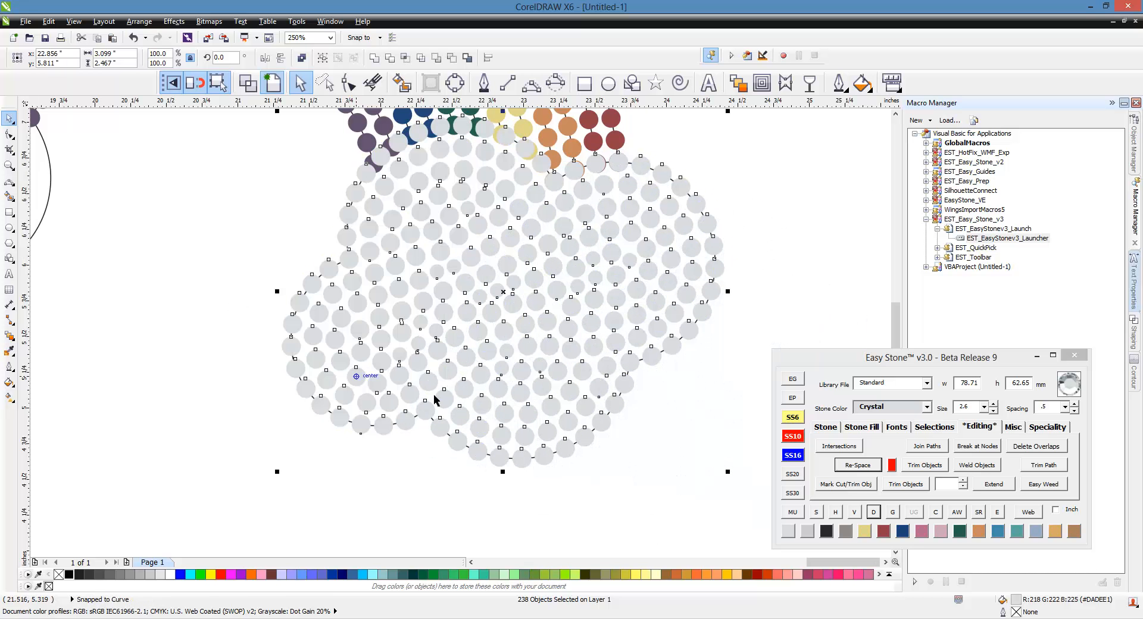
pyautogui.scroll(-2, 369, 377)
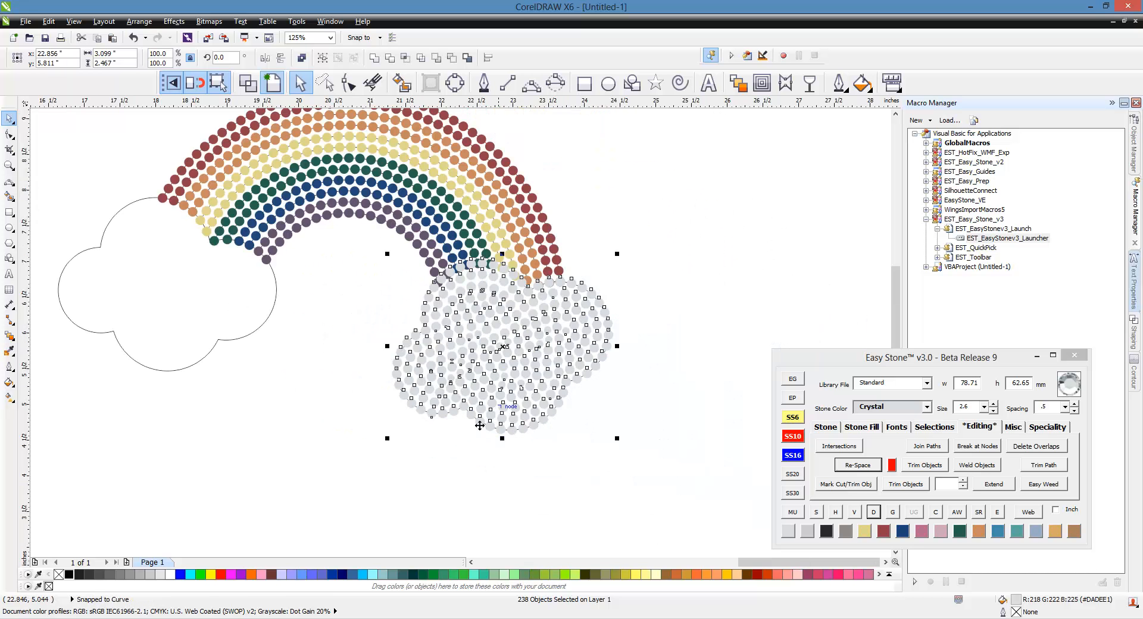
pyautogui.click(673, 374)
# Delete the overlapping stones from the rainbow and the right stone-filled cloud together.
pyautogui.scroll(-2, 672, 374)
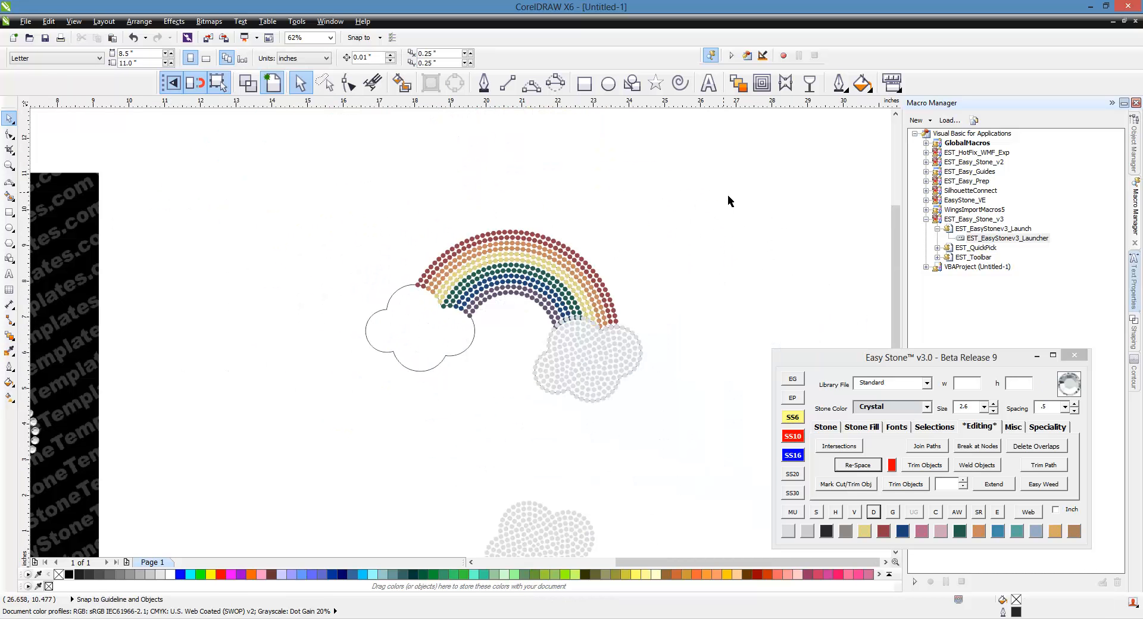
pyautogui.moveTo(727, 195); pyautogui.dragTo(394, 428)
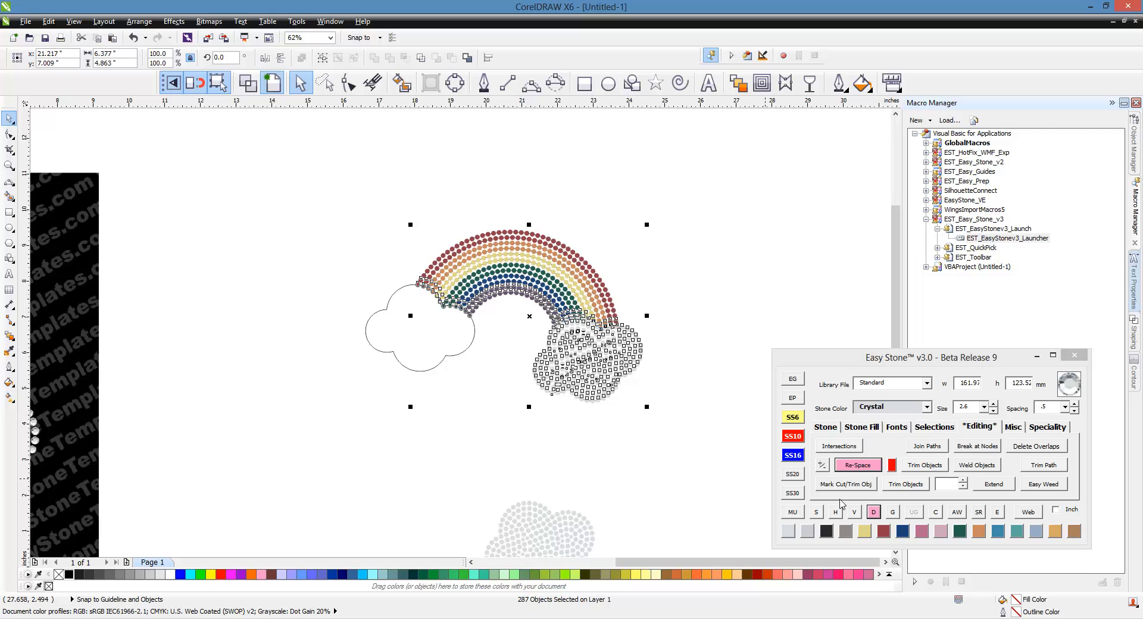
pyautogui.click(874, 514)
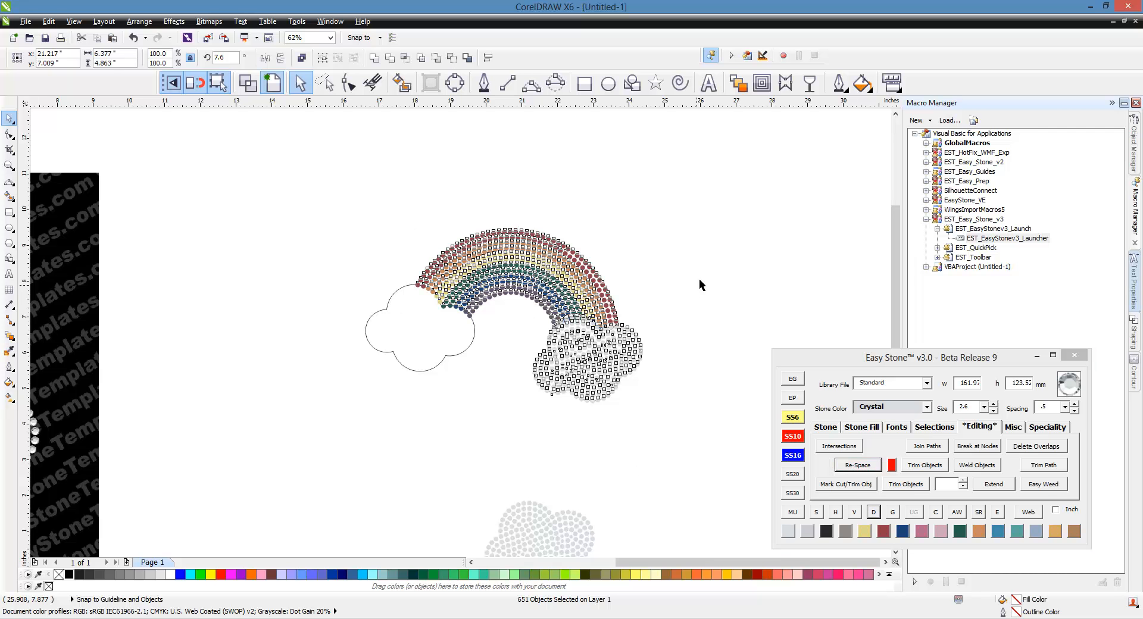
pyautogui.moveTo(713, 183); pyautogui.dragTo(407, 432)
pyautogui.click(931, 514)
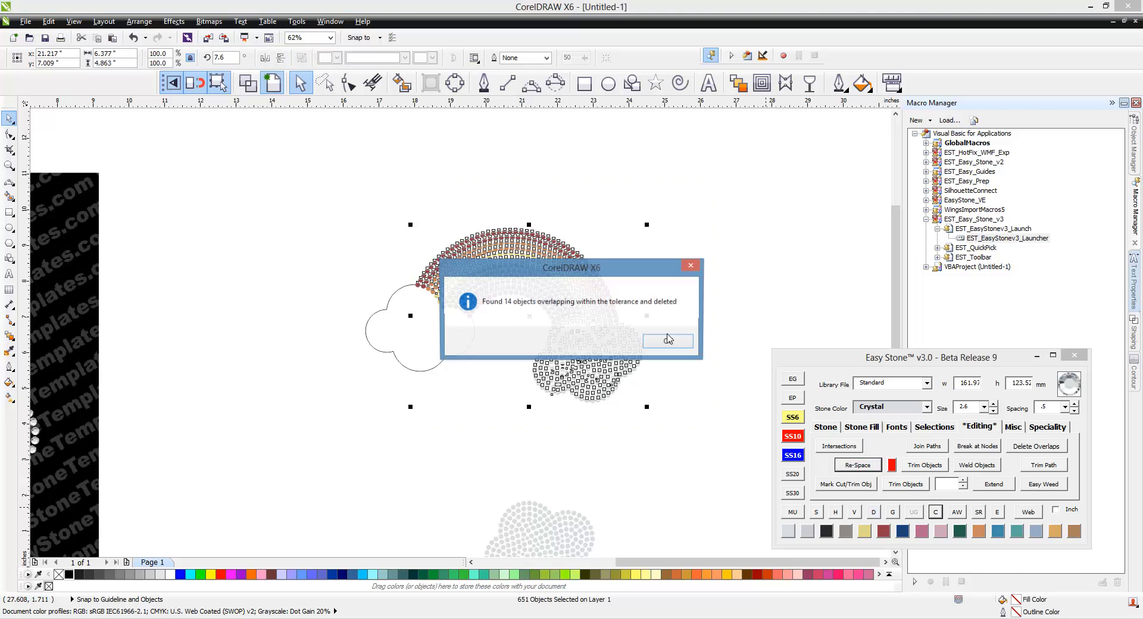
pyautogui.click(669, 341)
# Nudge the right cloud's stones 0.03 inches down and 0.01 inches left, away from the rainbow's end stones.
pyautogui.scroll(3, 686, 352)
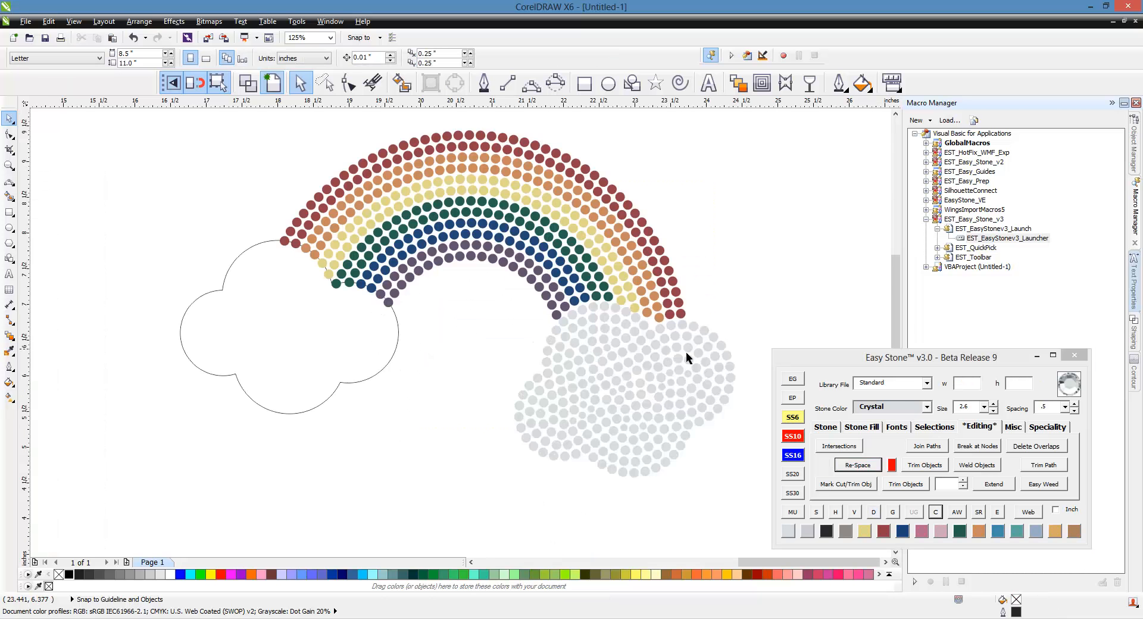
pyautogui.scroll(1, 613, 312)
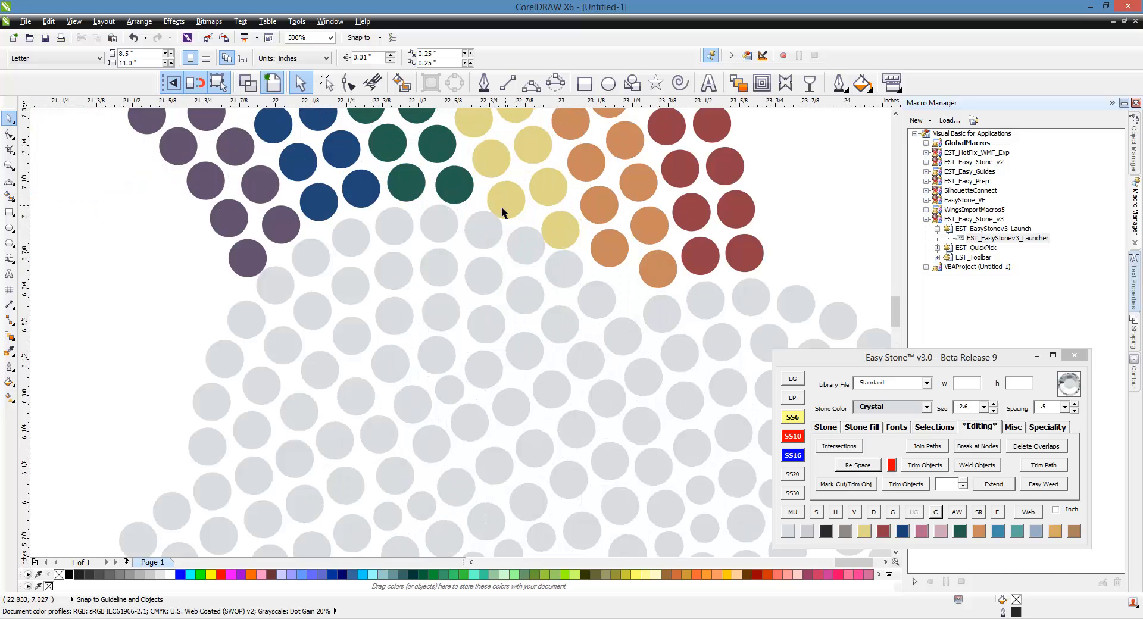
pyautogui.scroll(-1, 506, 208)
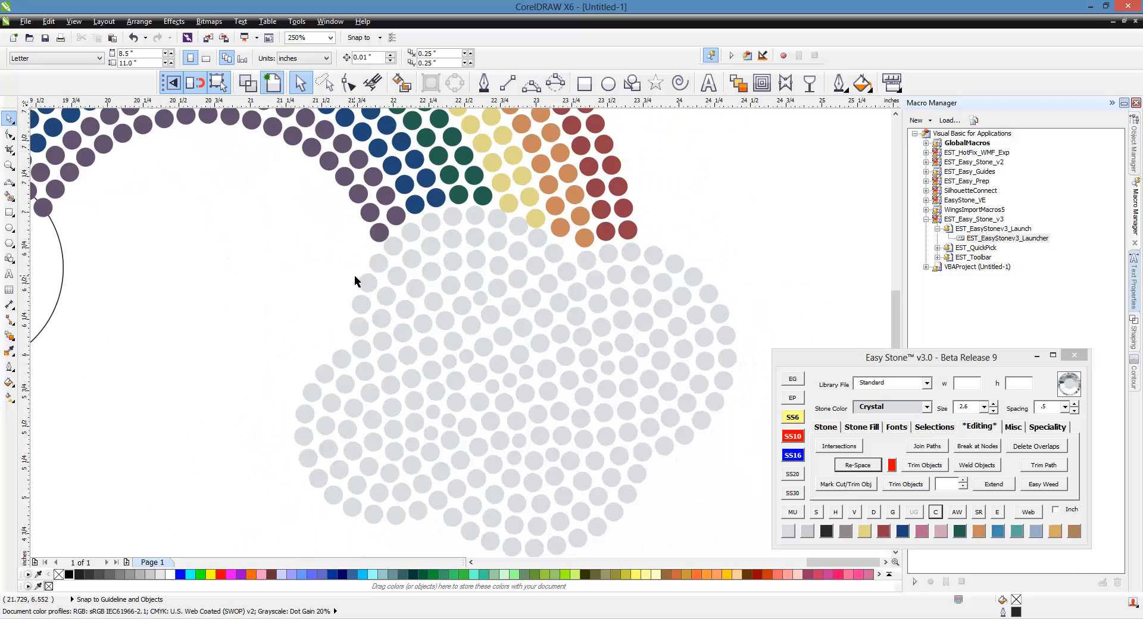
pyautogui.click(324, 83)
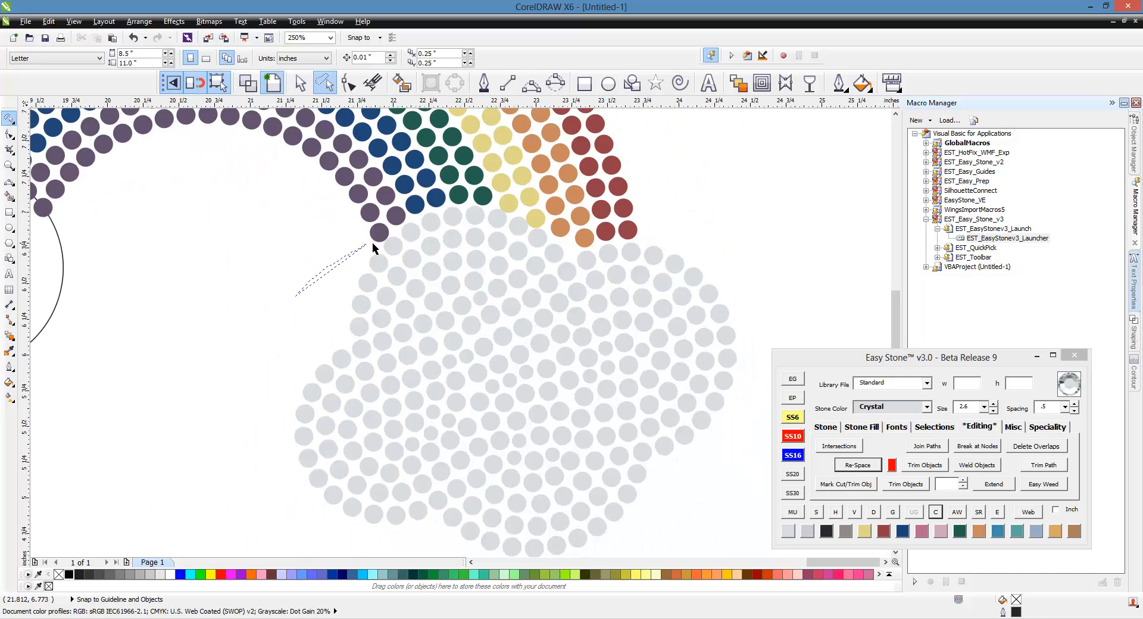
pyautogui.moveTo(373, 244)
pyautogui.mouseDown()
pyautogui.moveTo(419, 205)
pyautogui.moveTo(469, 197)
pyautogui.moveTo(574, 241)
pyautogui.moveTo(661, 229)
pyautogui.moveTo(744, 281)
pyautogui.moveTo(768, 353)
pyautogui.moveTo(752, 464)
pyautogui.moveTo(721, 550)
pyautogui.moveTo(712, 531)
pyautogui.moveTo(448, 524)
pyautogui.moveTo(250, 447)
pyautogui.moveTo(223, 416)
pyautogui.mouseUp()
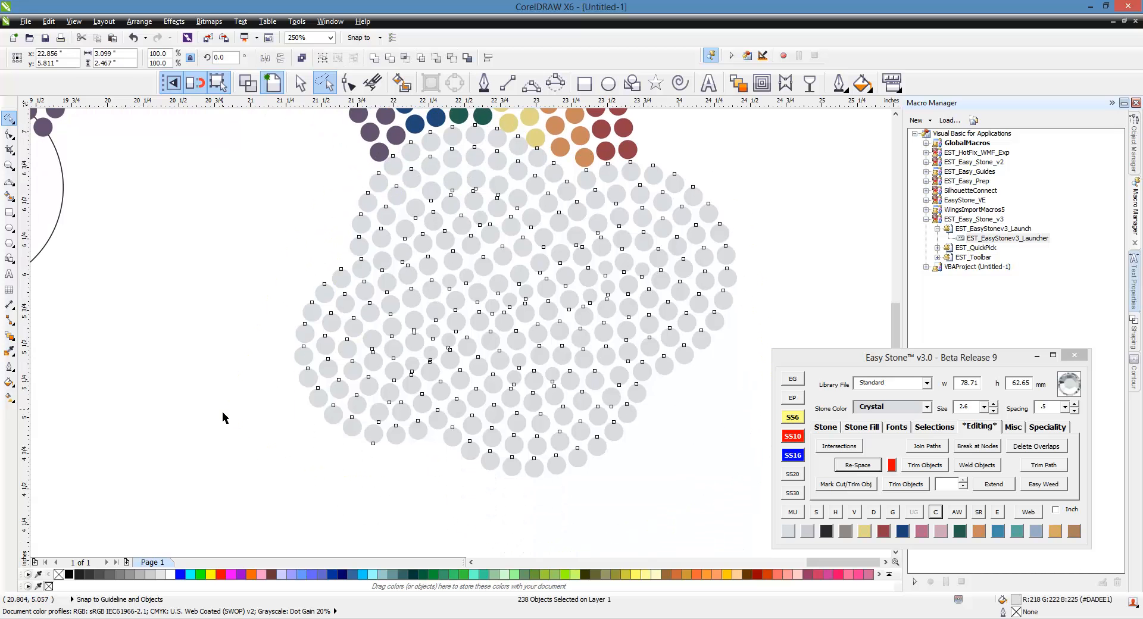
pyautogui.press('Down')
pyautogui.press('Down')
pyautogui.press('Right')
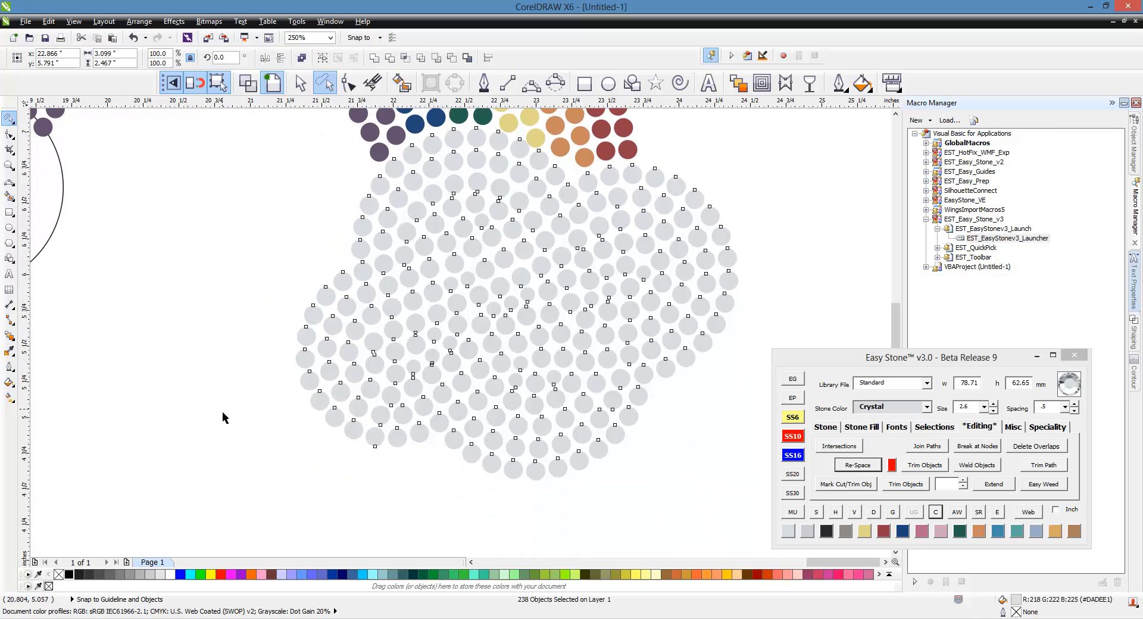
pyautogui.press('Left')
pyautogui.press('Left')
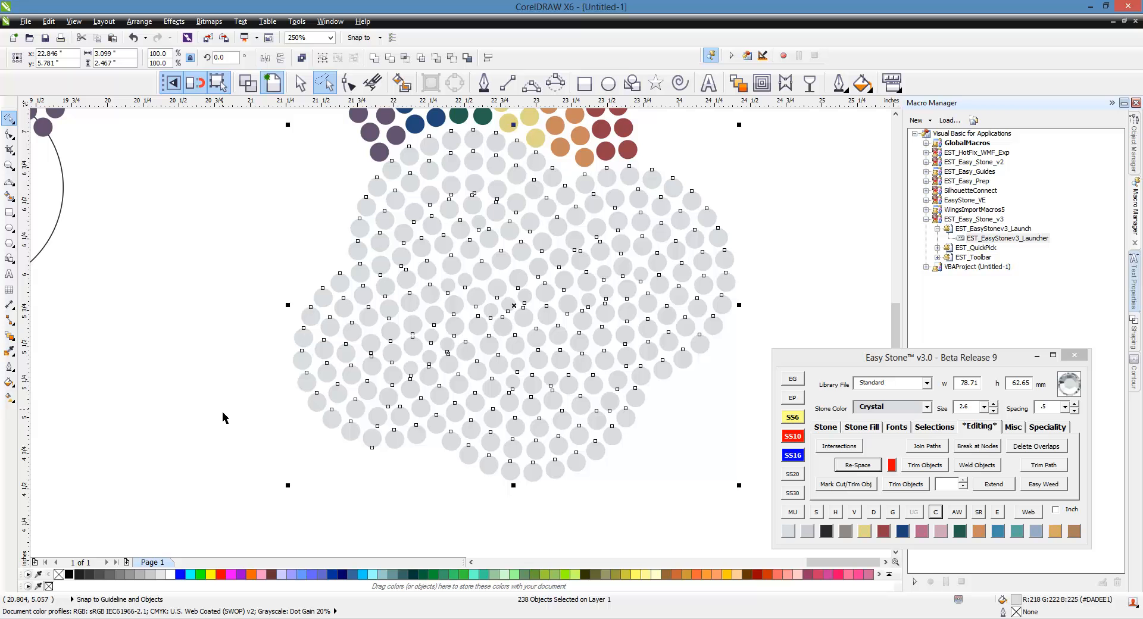
pyautogui.press('Right')
pyautogui.press('Left')
pyautogui.click(204, 319)
# Duplicate the left cloud outline and place the copy 3.8 inches straight below it.
pyautogui.scroll(-2, 592, 364)
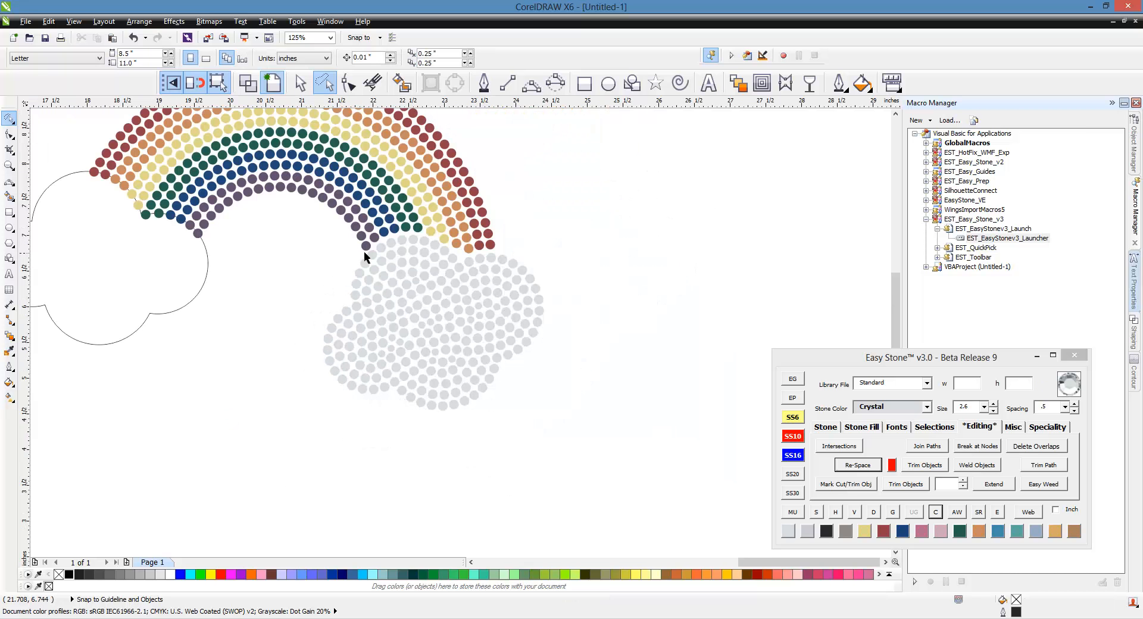
pyautogui.scroll(-2, 643, 257)
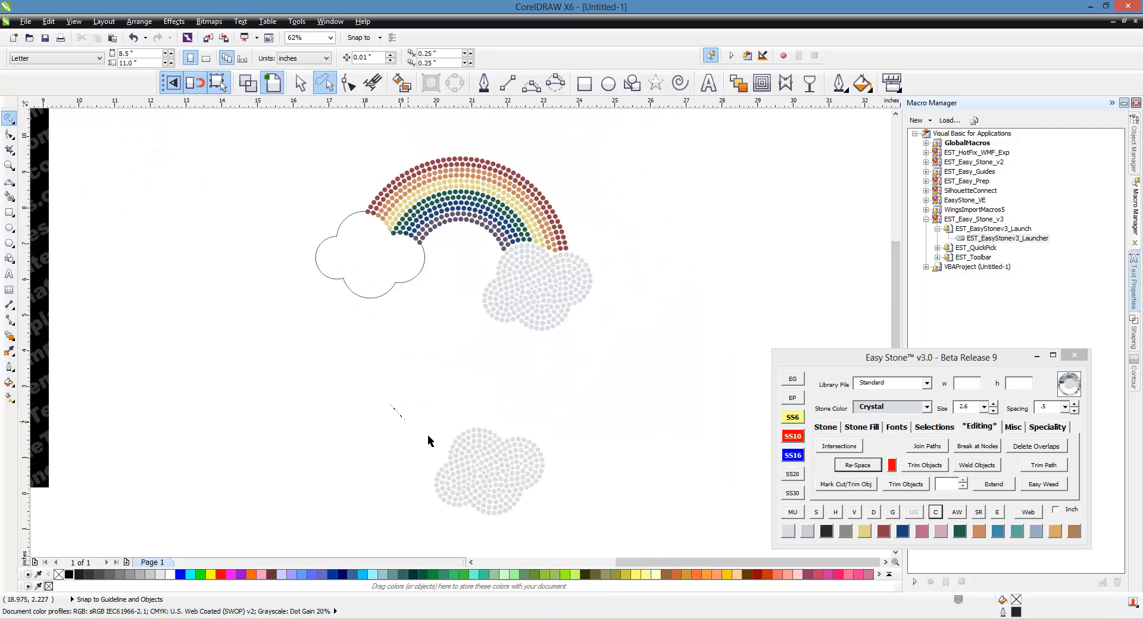
pyautogui.moveTo(427, 436); pyautogui.dragTo(561, 519)
pyautogui.click(301, 84)
pyautogui.click(370, 258)
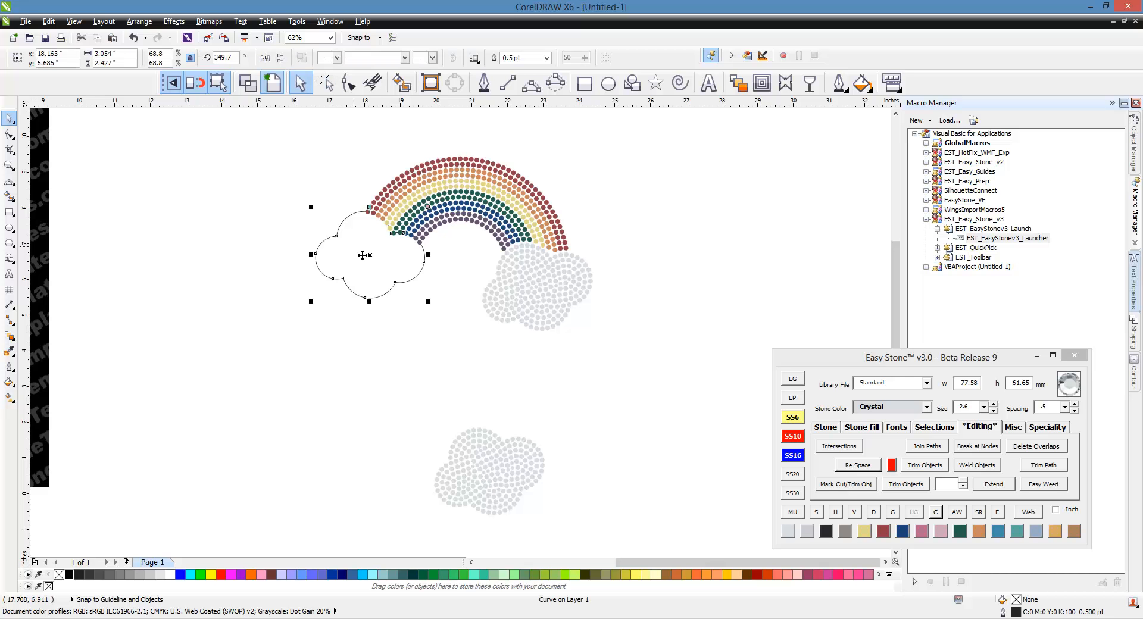
pyautogui.moveTo(370, 258); pyautogui.dragTo(334, 388)
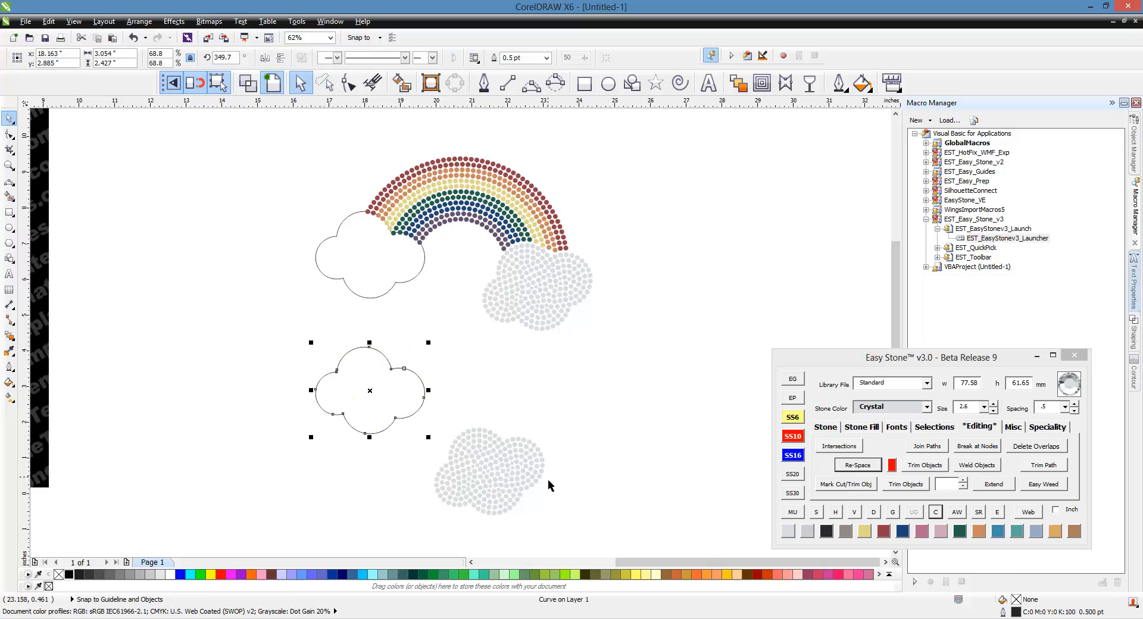
pyautogui.click(480, 382)
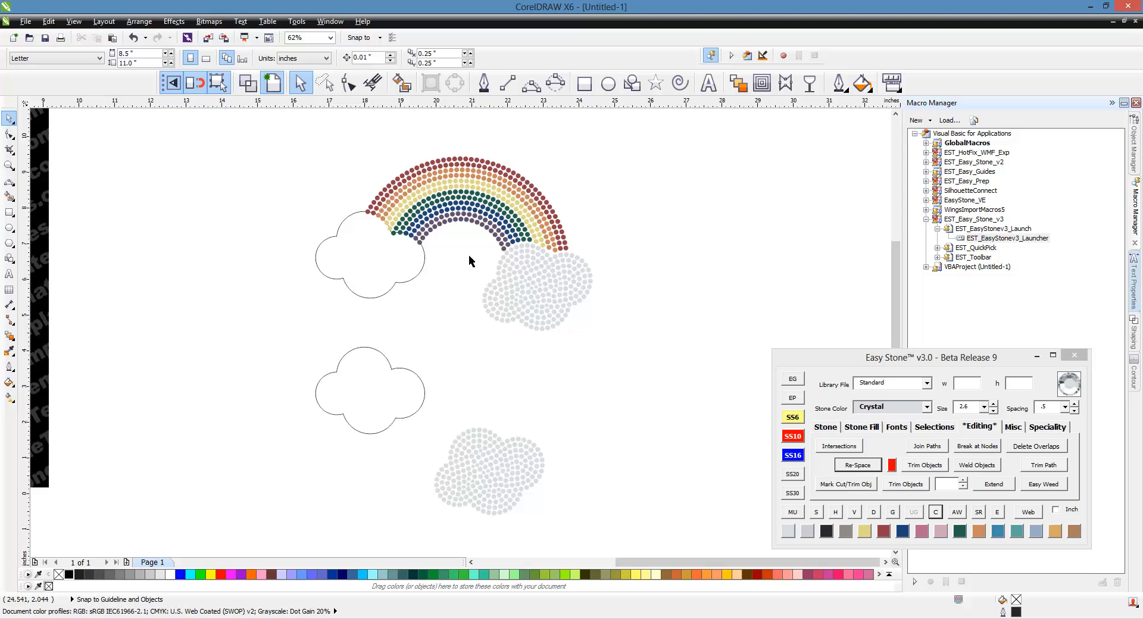
# Move the spare stone-filled cloud onto the copied outline, matching its upper-left notch stone to the outline's upper-left notch.
pyautogui.moveTo(581, 422); pyautogui.dragTo(394, 531)
pyautogui.scroll(2, 427, 503)
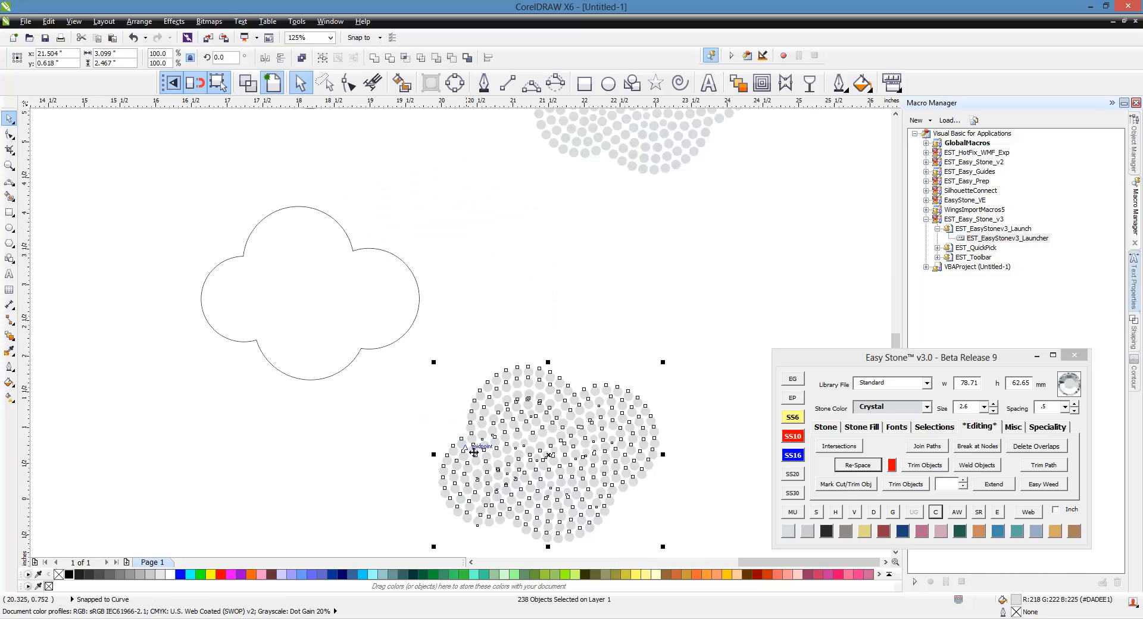
pyautogui.moveTo(468, 455); pyautogui.dragTo(222, 275)
pyautogui.scroll(4, 200, 251)
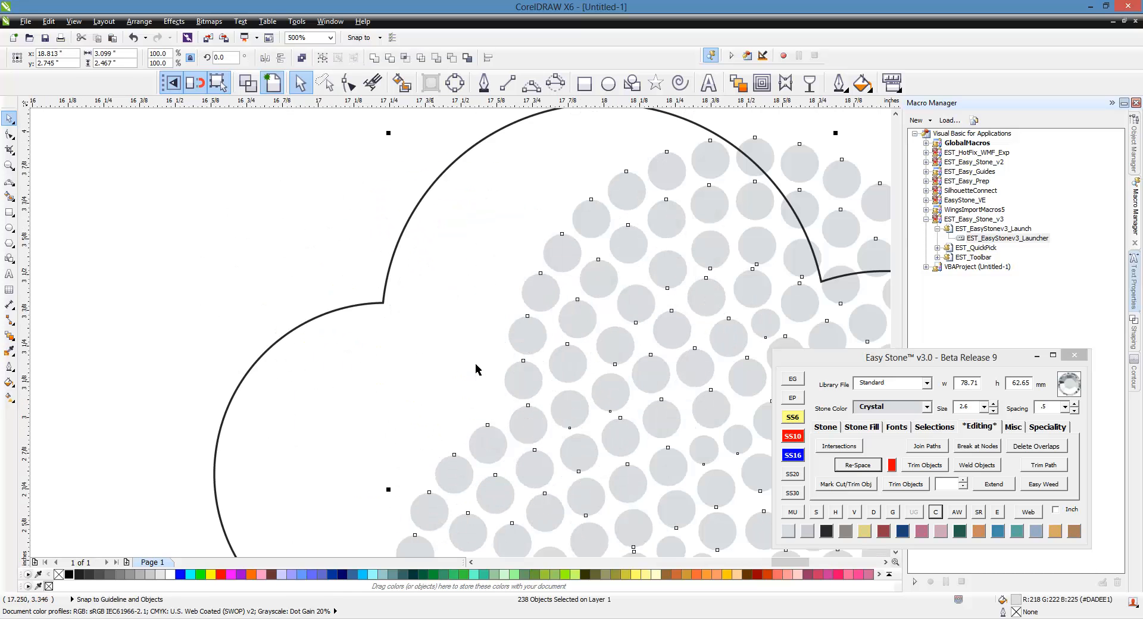
pyautogui.moveTo(528, 430); pyautogui.dragTo(384, 307)
pyautogui.scroll(-4, 346, 257)
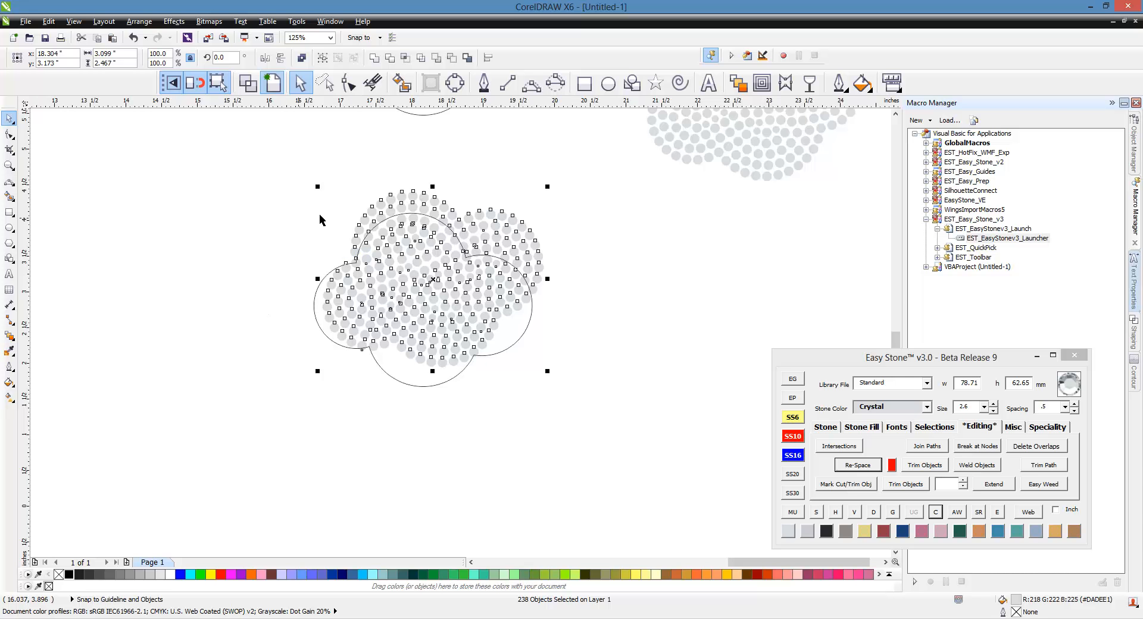
# Set the stone cloud's rotation centre at the outline's upper-left notch and rotate the stones to about 342.5° to match the outline.
pyautogui.scroll(2, 405, 211)
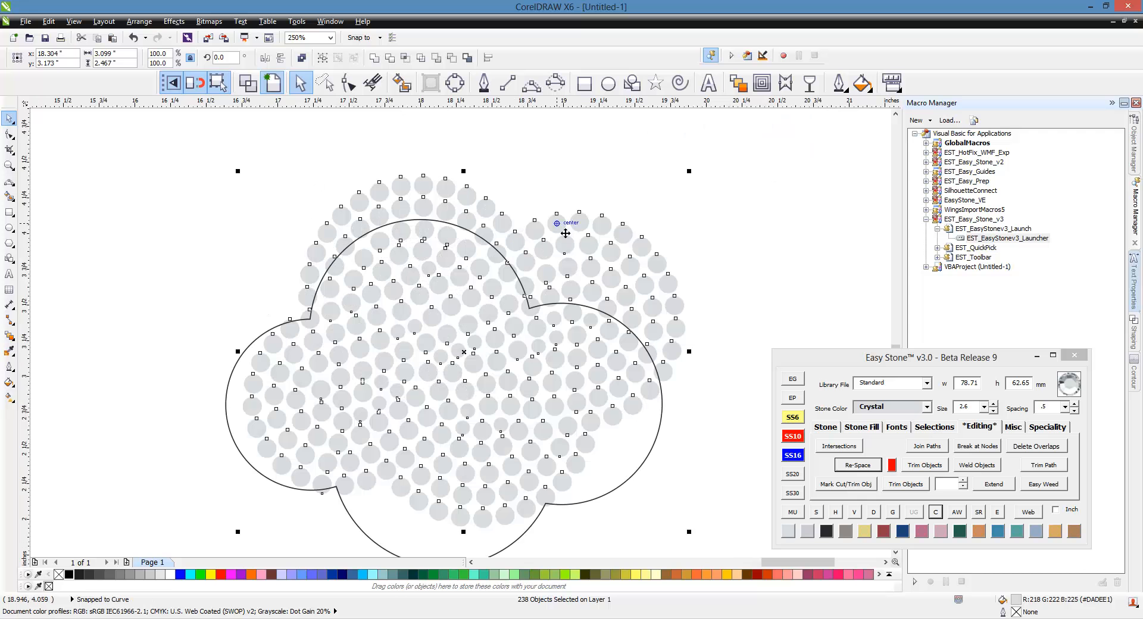
pyautogui.click(565, 233)
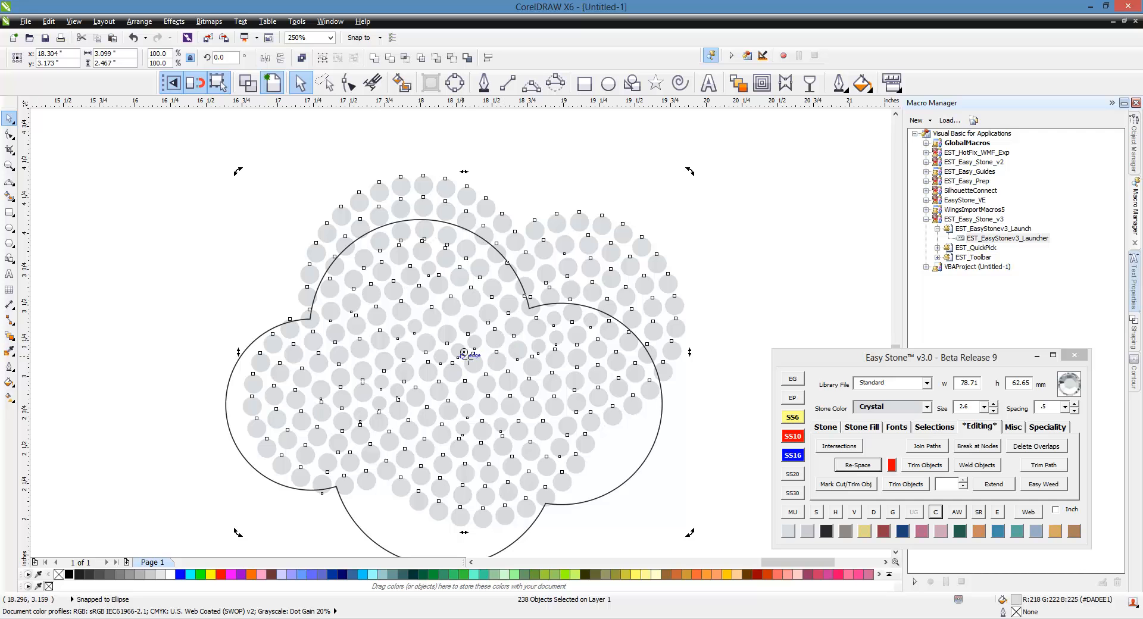
pyautogui.moveTo(464, 353)
pyautogui.mouseDown()
pyautogui.moveTo(393, 327)
pyautogui.moveTo(309, 320)
pyautogui.mouseUp()
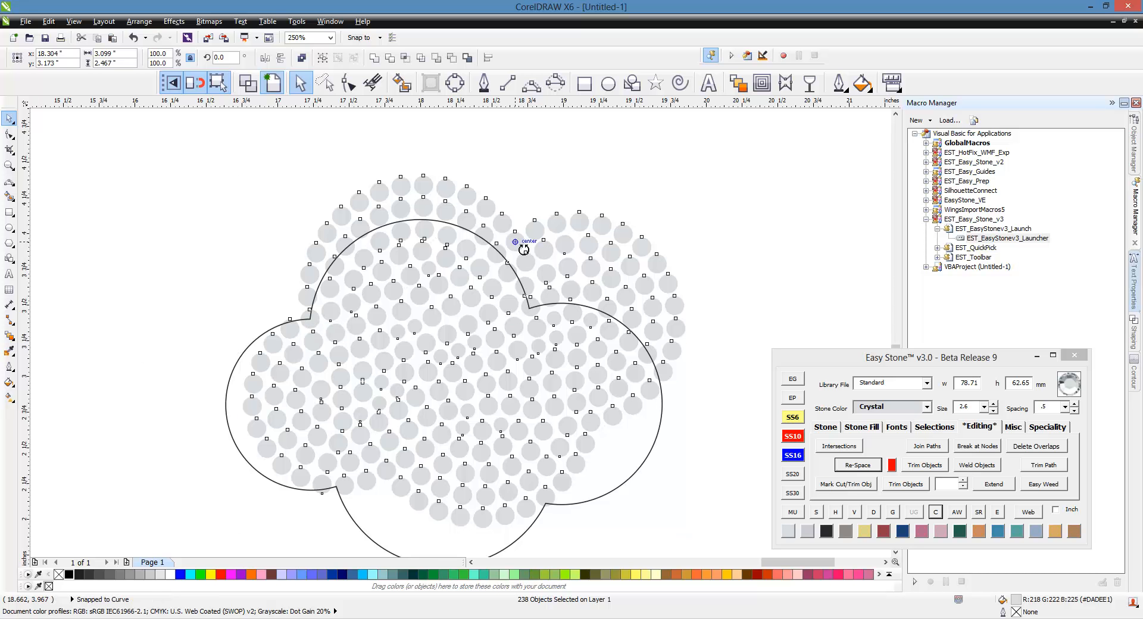
pyautogui.moveTo(524, 249); pyautogui.dragTo(538, 317)
pyautogui.scroll(-2, 500, 277)
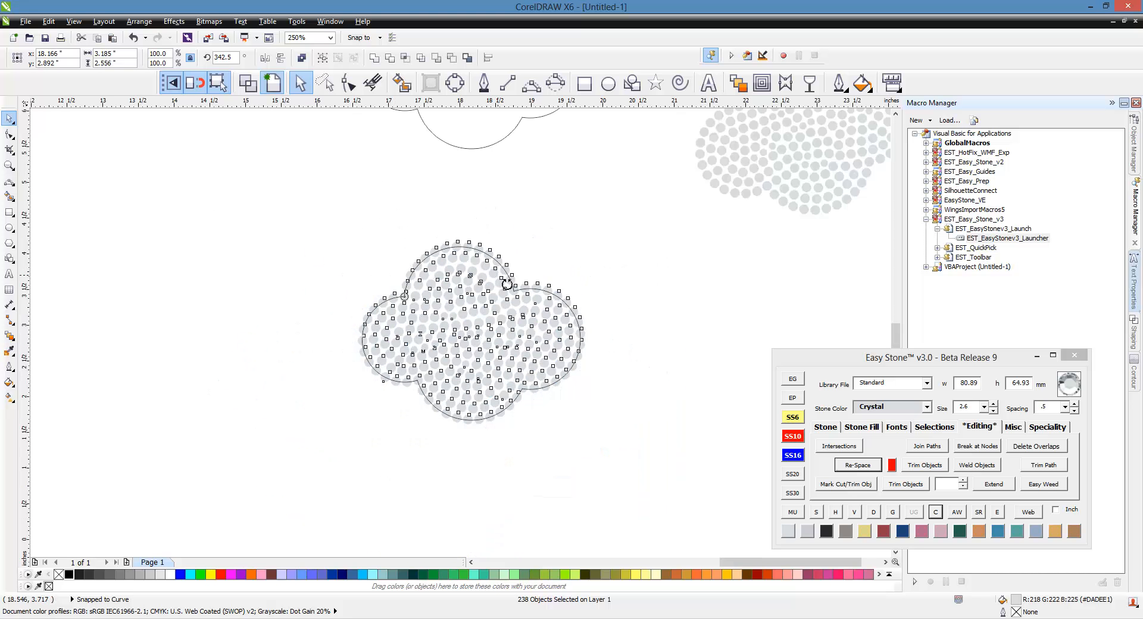
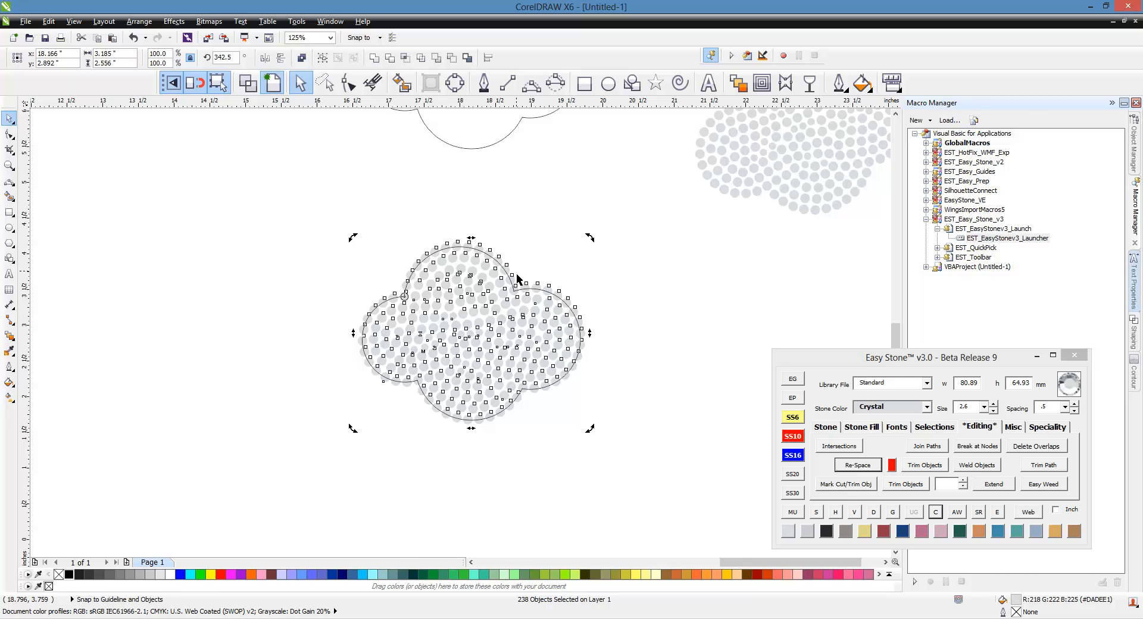
# Delete the spare cloud outline around the rotated stone cloud, leaving its stones in place.
pyautogui.scroll(2, 516, 281)
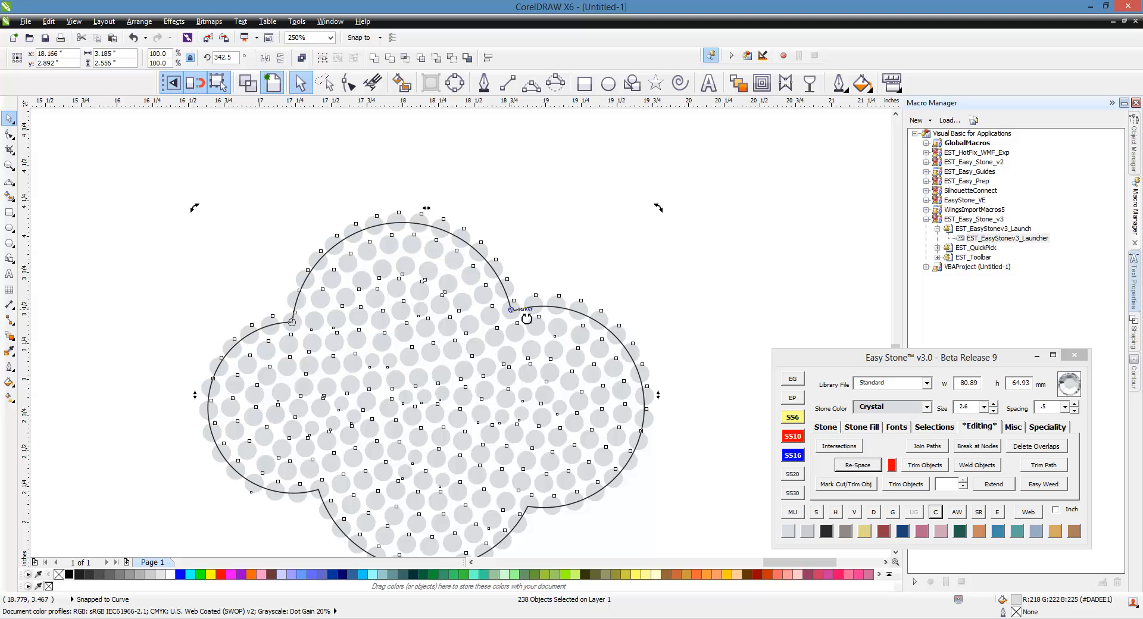
pyautogui.click(562, 253)
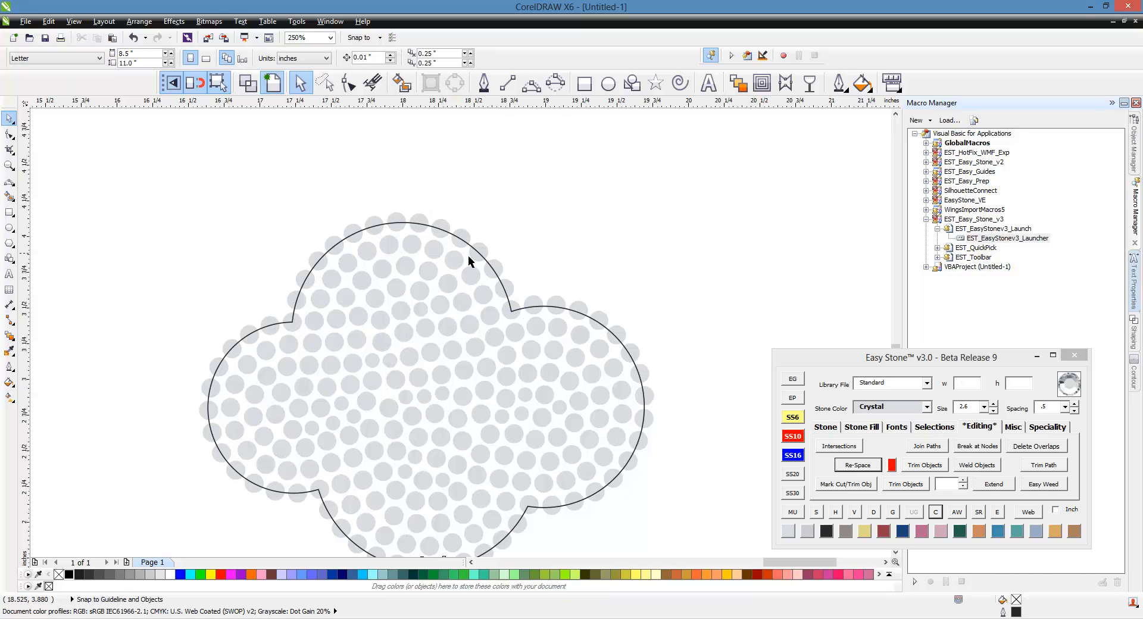
pyautogui.scroll(2, 467, 254)
pyautogui.click(479, 274)
pyautogui.scroll(-2, 479, 274)
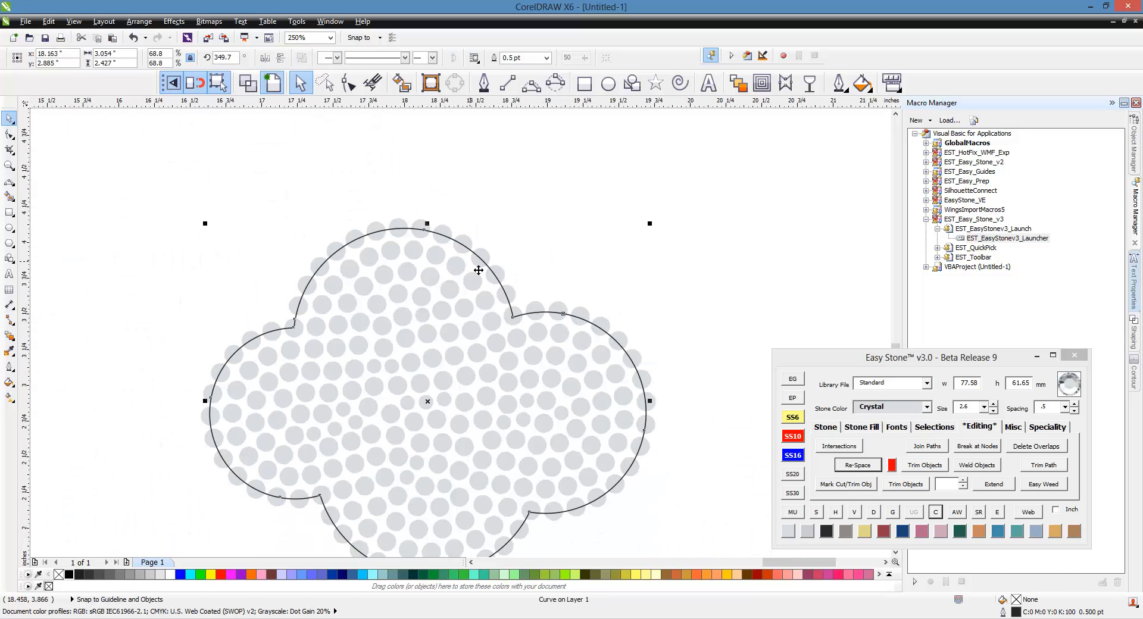
pyautogui.press('Delete')
pyautogui.scroll(-2, 513, 364)
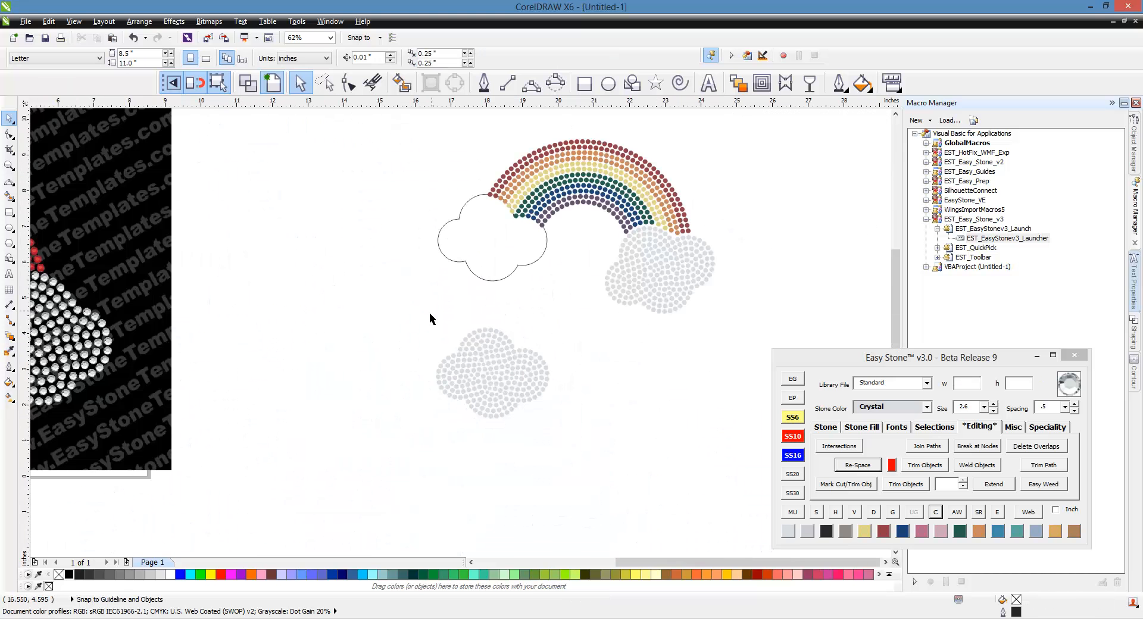
# Move the rotated stone cloud up 3.8 inches onto the left cloud outline, aligning its upper-left notch stone with the outline's notch.
pyautogui.moveTo(409, 306); pyautogui.dragTo(576, 442)
pyautogui.moveTo(500, 391); pyautogui.dragTo(494, 288)
pyautogui.scroll(2, 446, 217)
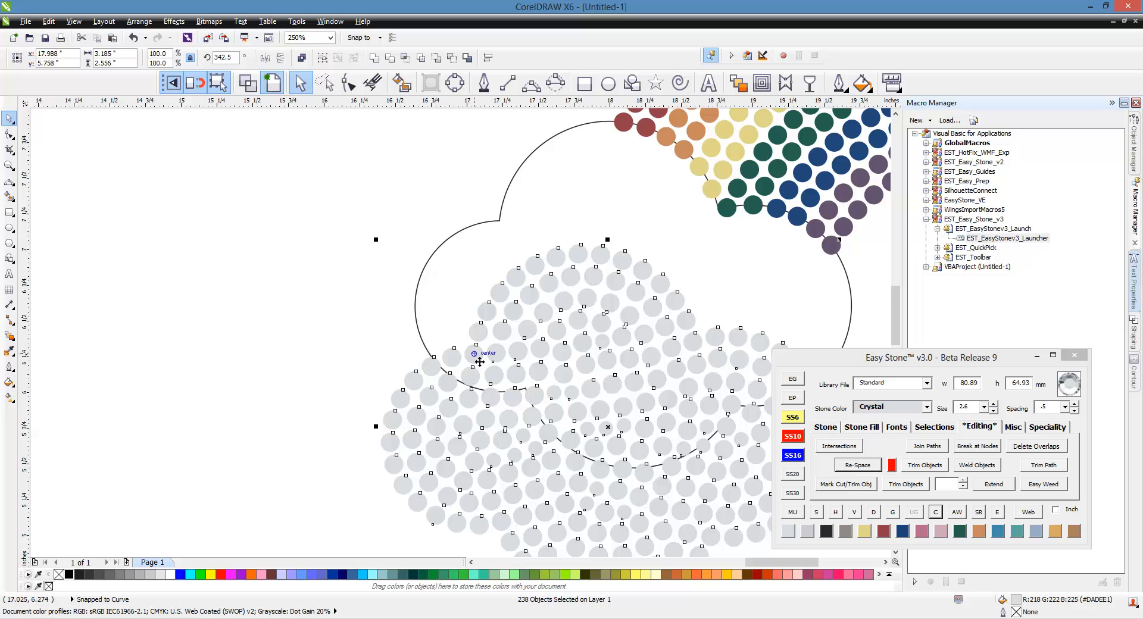
pyautogui.moveTo(480, 360); pyautogui.dragTo(505, 229)
pyautogui.scroll(-1, 355, 251)
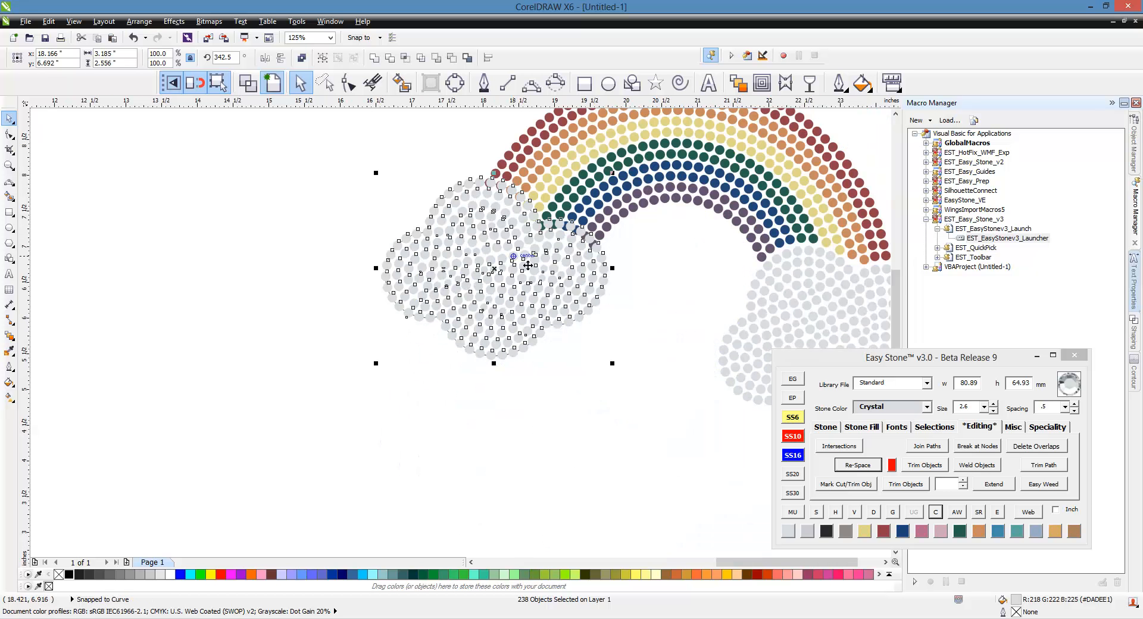
pyautogui.click(365, 355)
pyautogui.scroll(-1, 365, 356)
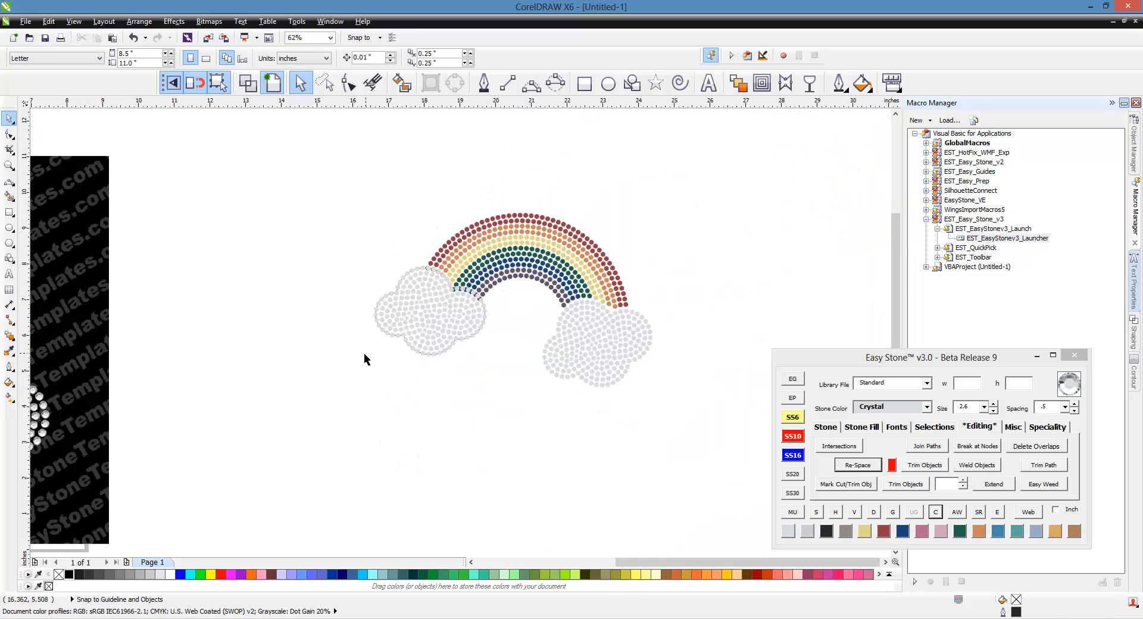
# Select the rainbow with both clouds and clean up the stones that overlap one another.
pyautogui.moveTo(321, 212); pyautogui.dragTo(701, 440)
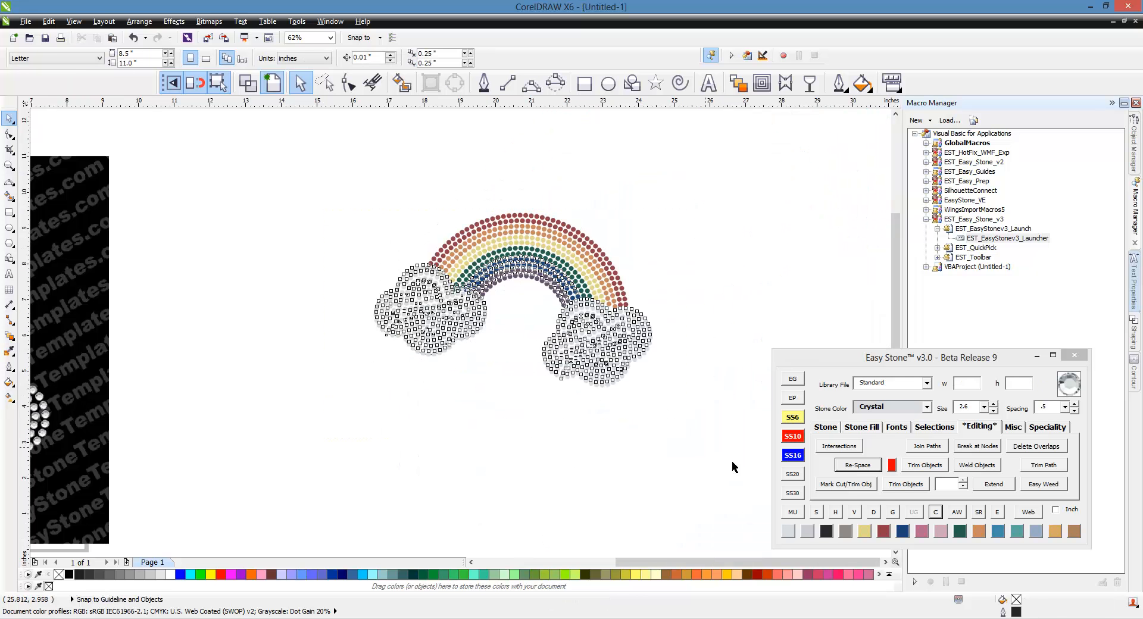
pyautogui.click(937, 512)
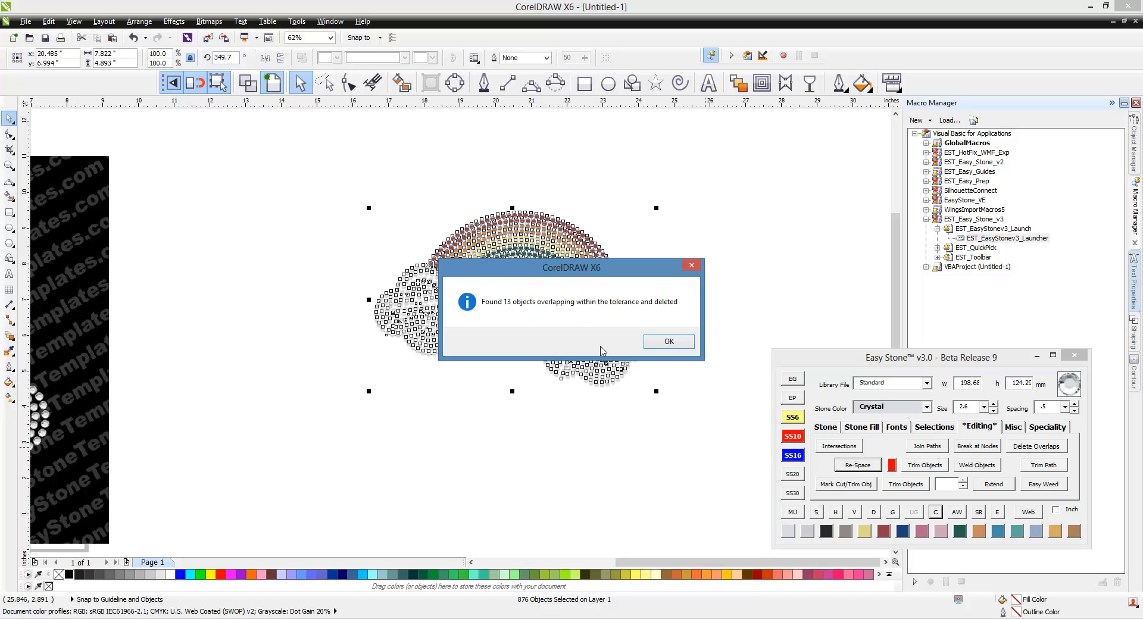
pyautogui.click(653, 343)
# Select the left cloud's stones with a freehand selection and nudge them 0.05 inches down and 0.01 inches right, away from the rainbow.
pyautogui.scroll(4, 446, 281)
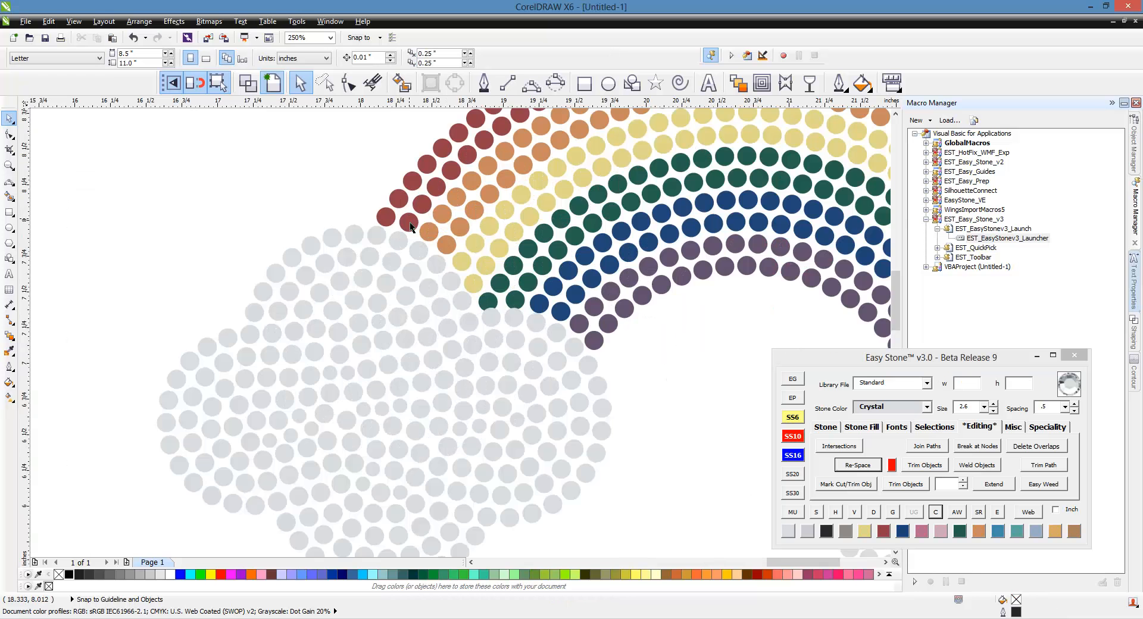
pyautogui.scroll(-4, 299, 231)
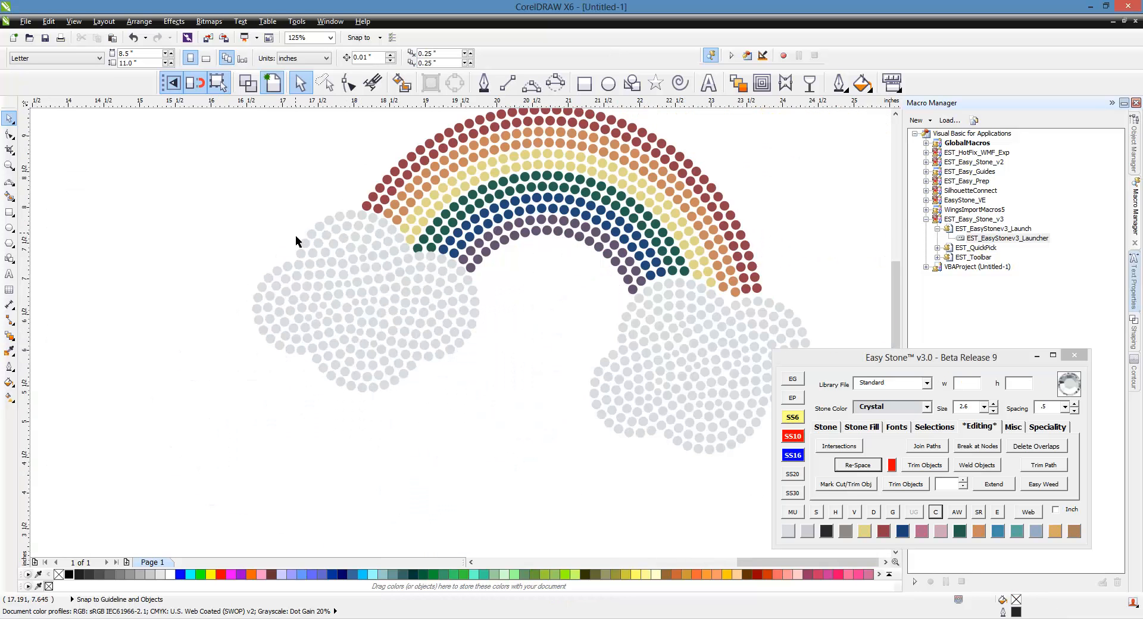
pyautogui.scroll(4, 295, 235)
pyautogui.click(324, 84)
pyautogui.moveTo(137, 260)
pyautogui.mouseDown()
pyautogui.moveTo(215, 212)
pyautogui.moveTo(326, 177)
pyautogui.moveTo(405, 174)
pyautogui.moveTo(492, 200)
pyautogui.moveTo(533, 257)
pyautogui.moveTo(656, 303)
pyautogui.moveTo(706, 355)
pyautogui.moveTo(662, 503)
pyautogui.moveTo(563, 563)
pyautogui.moveTo(527, 568)
pyautogui.moveTo(218, 497)
pyautogui.mouseUp()
pyautogui.press('Down')
pyautogui.press('Down')
pyautogui.press('Down')
pyautogui.press('Down')
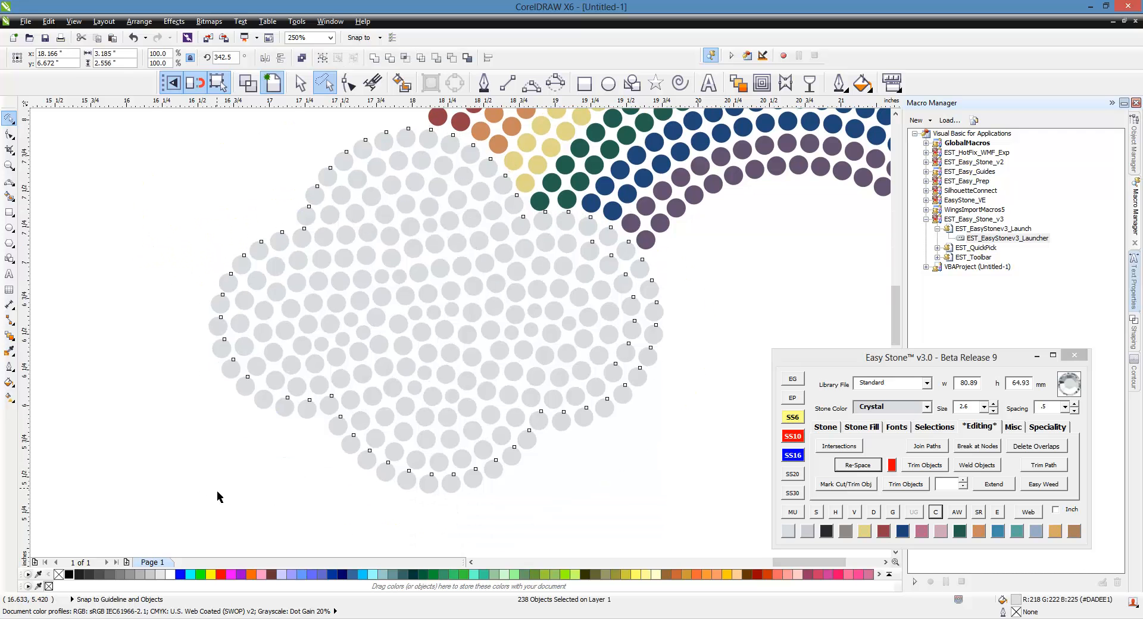
pyautogui.press('Right')
pyautogui.press('Down')
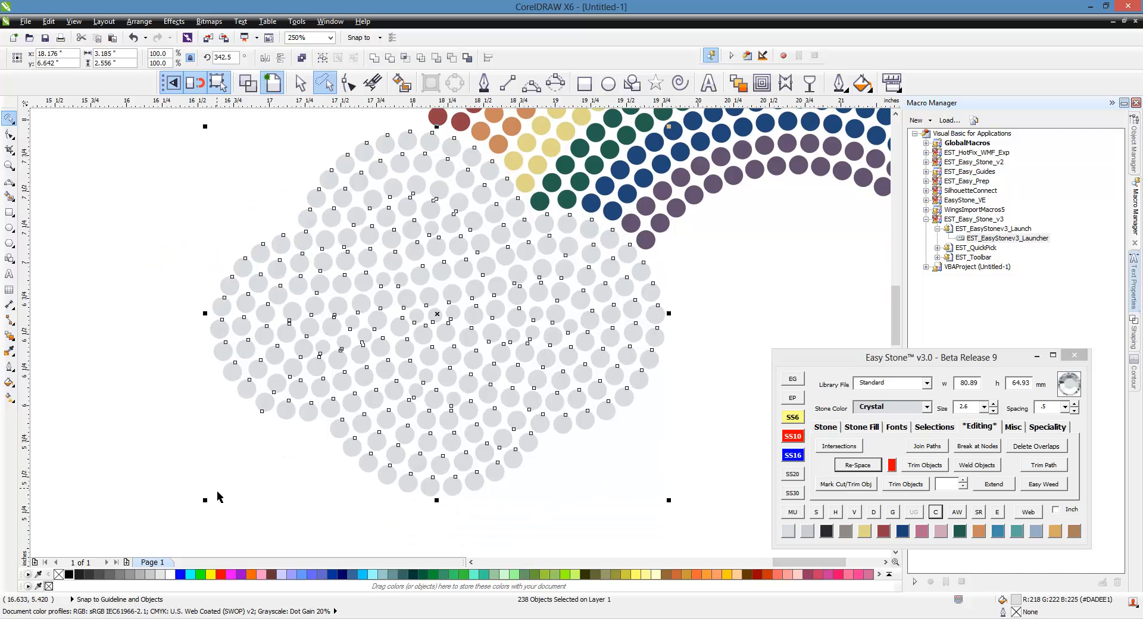
pyautogui.press('Escape')
# Select the complete rainbow-and-clouds design and add an automatic black weed box around it.
pyautogui.scroll(-4, 348, 409)
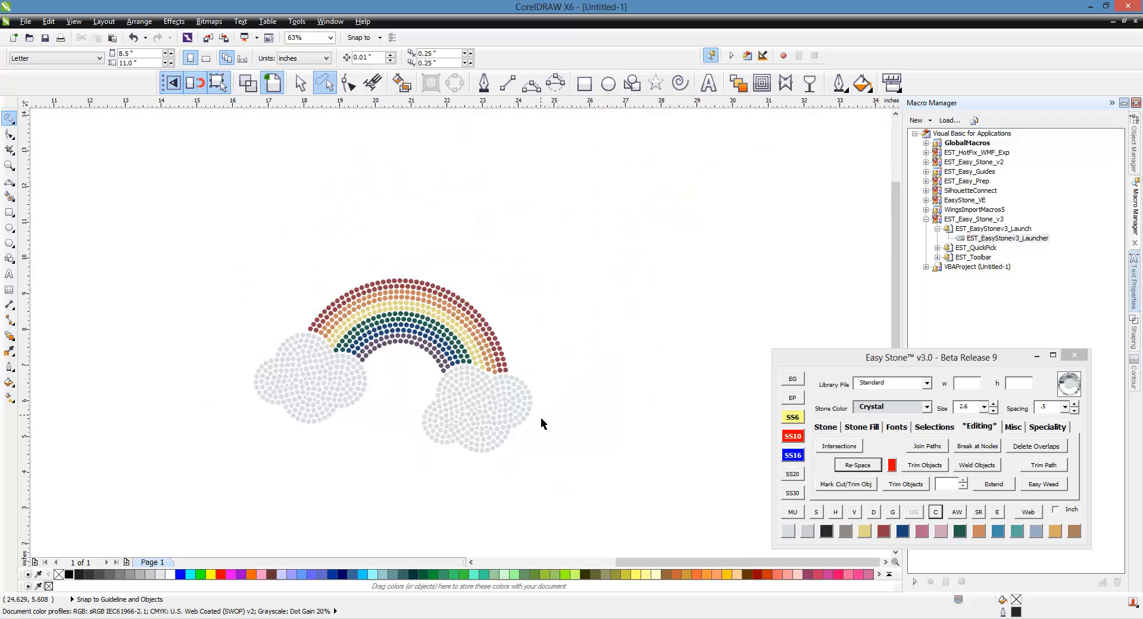
pyautogui.moveTo(201, 233); pyautogui.dragTo(439, 388)
pyautogui.press('Escape')
pyautogui.click(299, 83)
pyautogui.moveTo(195, 207); pyautogui.dragTo(630, 482)
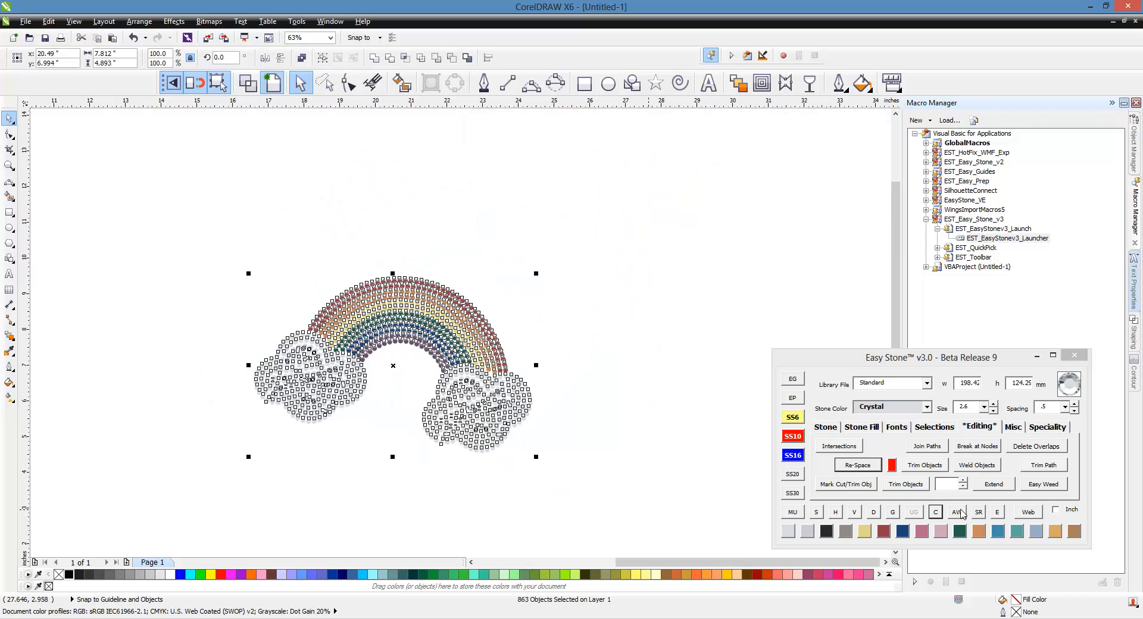
pyautogui.click(369, 510)
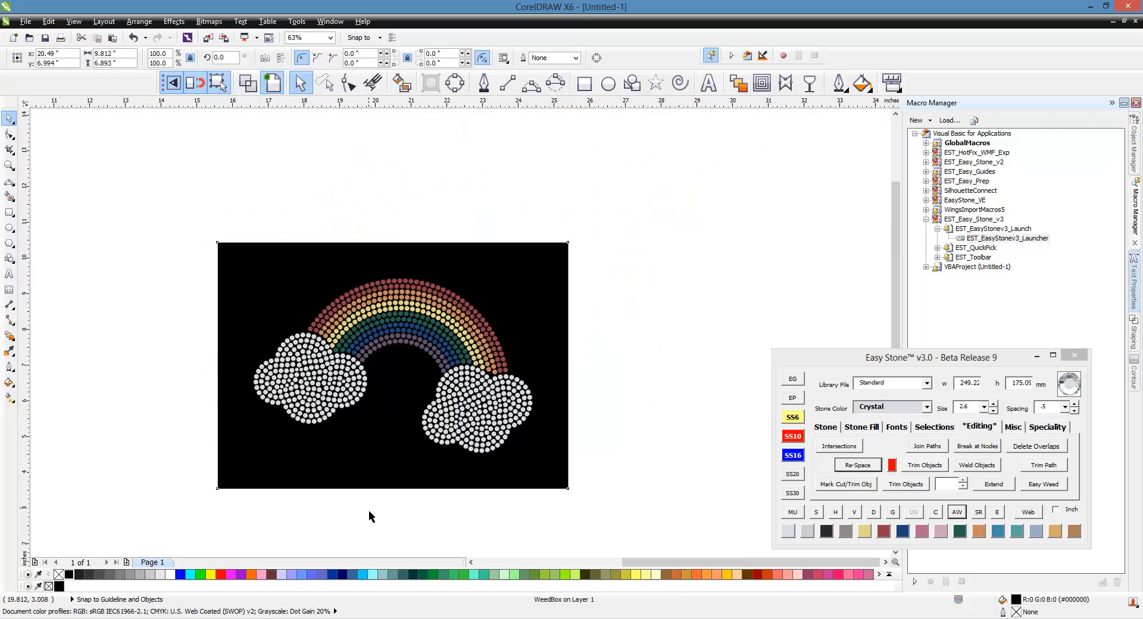
# Duplicate the design together with its black weed box and place the copy about 11.5 inches to the right.
pyautogui.scroll(1, 291, 465)
pyautogui.scroll(-1, 334, 468)
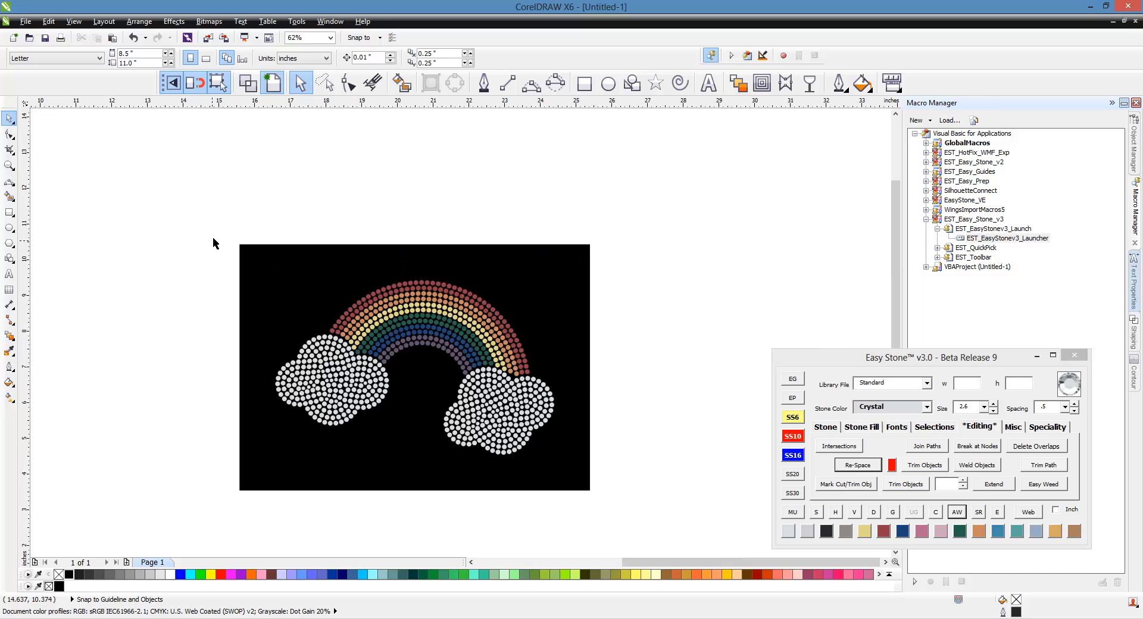
pyautogui.moveTo(213, 237); pyautogui.dragTo(660, 523)
pyautogui.scroll(-1, 223, 283)
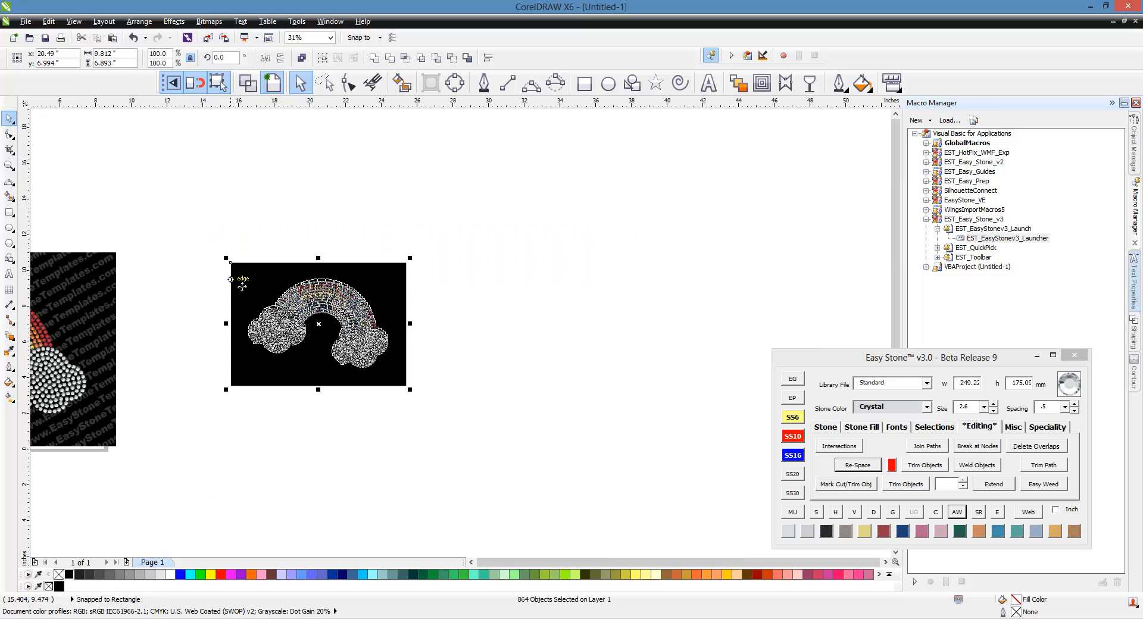
pyautogui.moveTo(243, 286); pyautogui.dragTo(450, 299)
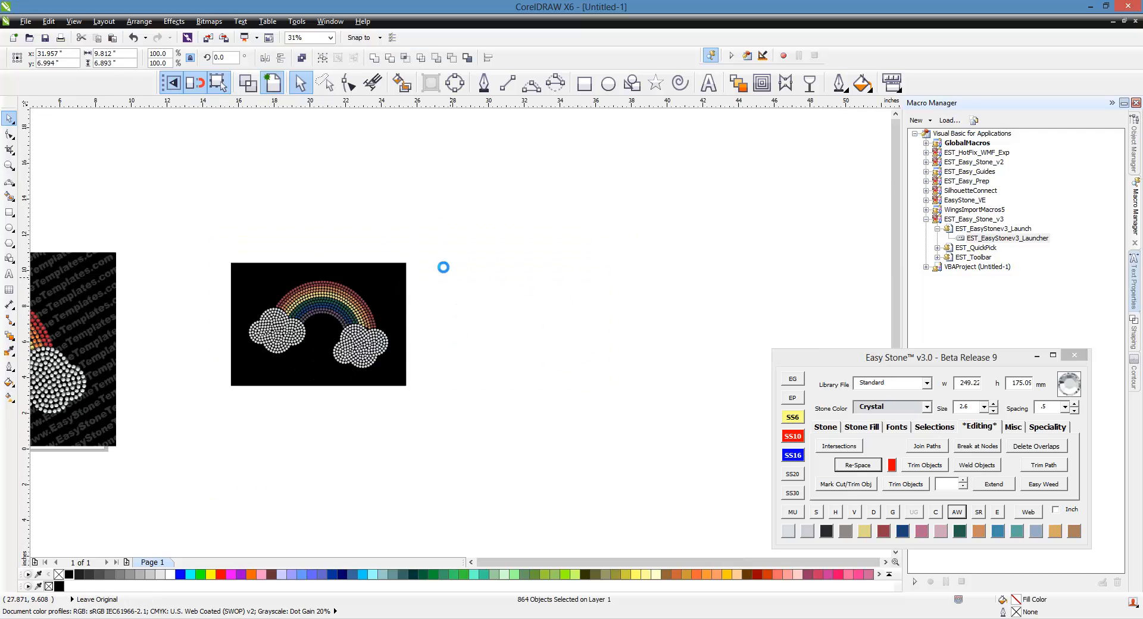
pyautogui.click(442, 224)
pyautogui.scroll(1, 441, 225)
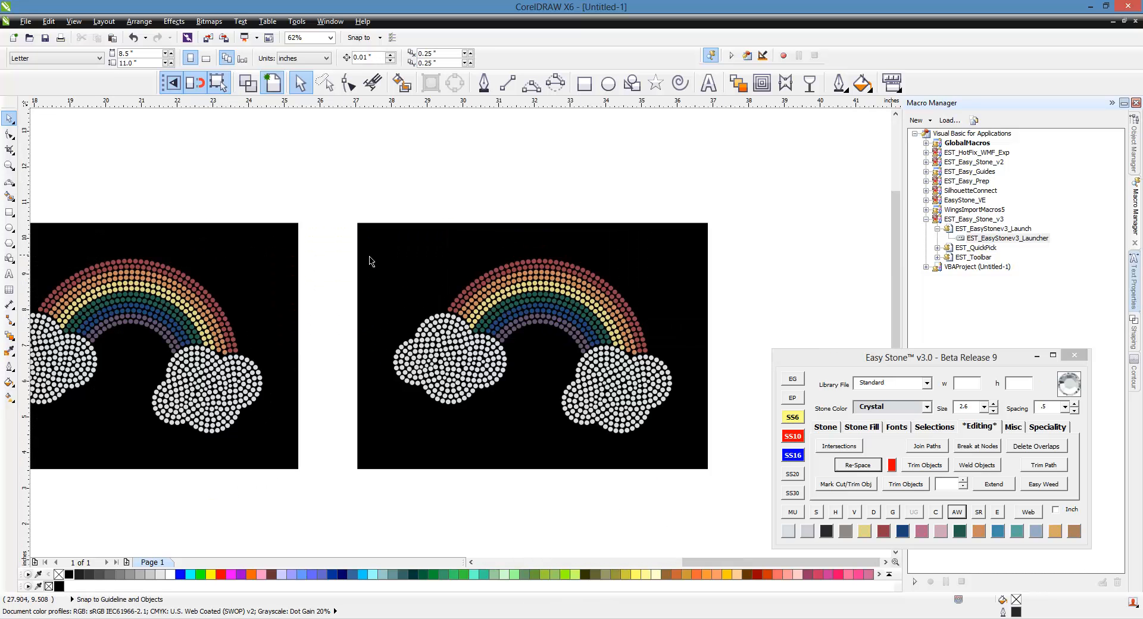
# Run the stone simulation on the copied design's rainbow and cloud stones.
pyautogui.moveTo(335, 243); pyautogui.dragTo(700, 456)
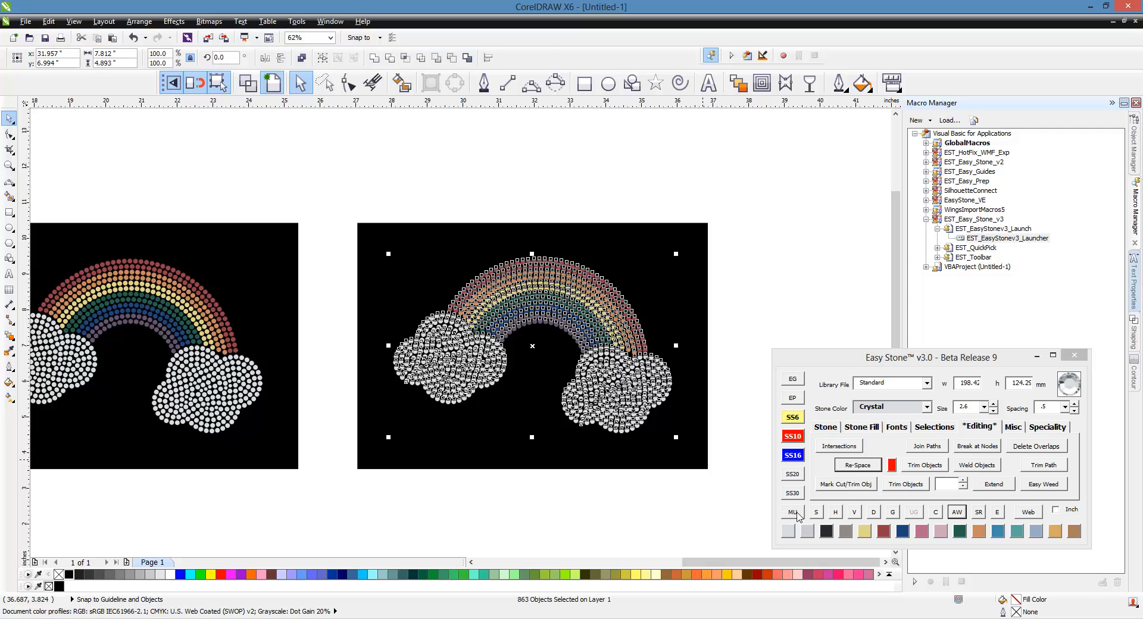
pyautogui.click(797, 515)
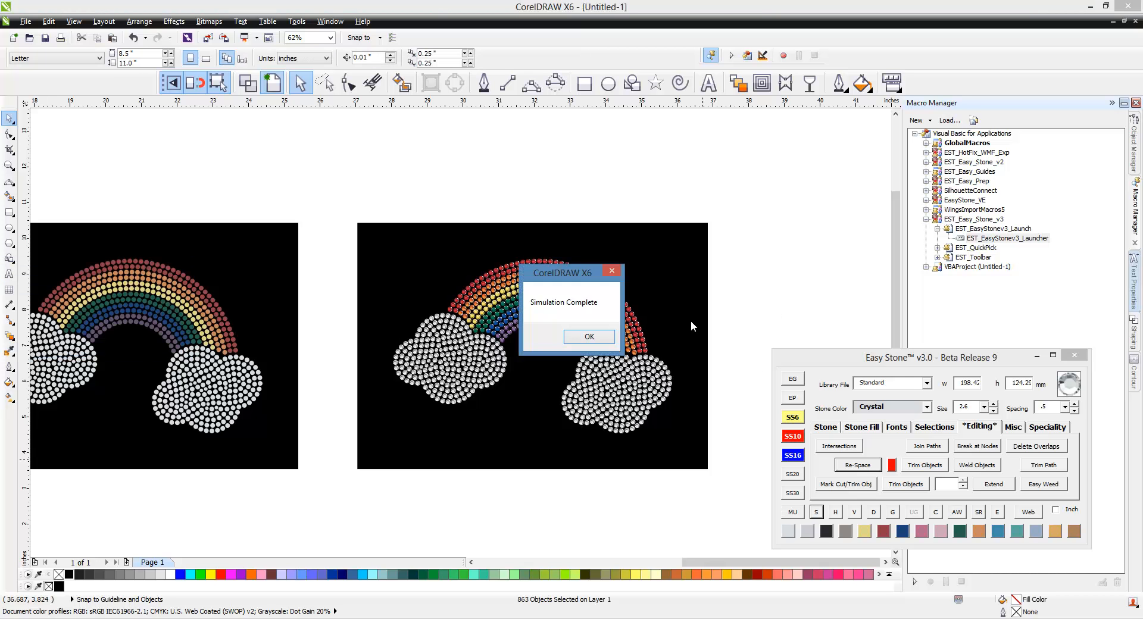
pyautogui.click(596, 340)
# Turn the simulated copy and its black box into a watermarked mock-up with a design size label.
pyautogui.moveTo(740, 205); pyautogui.dragTo(341, 489)
pyautogui.click(791, 515)
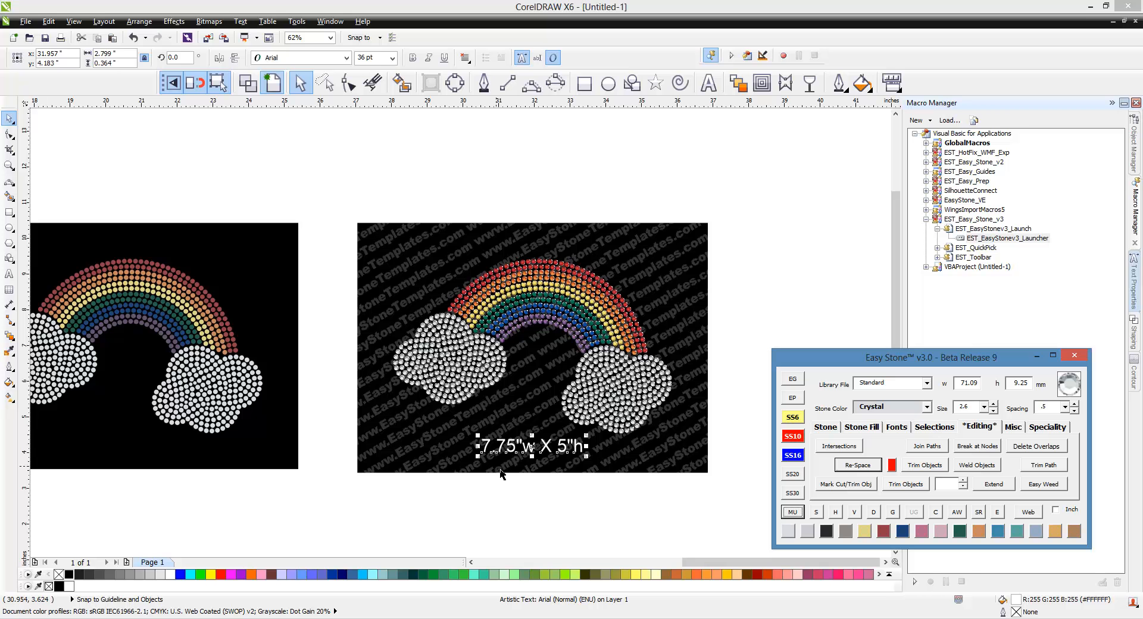
pyautogui.click(596, 483)
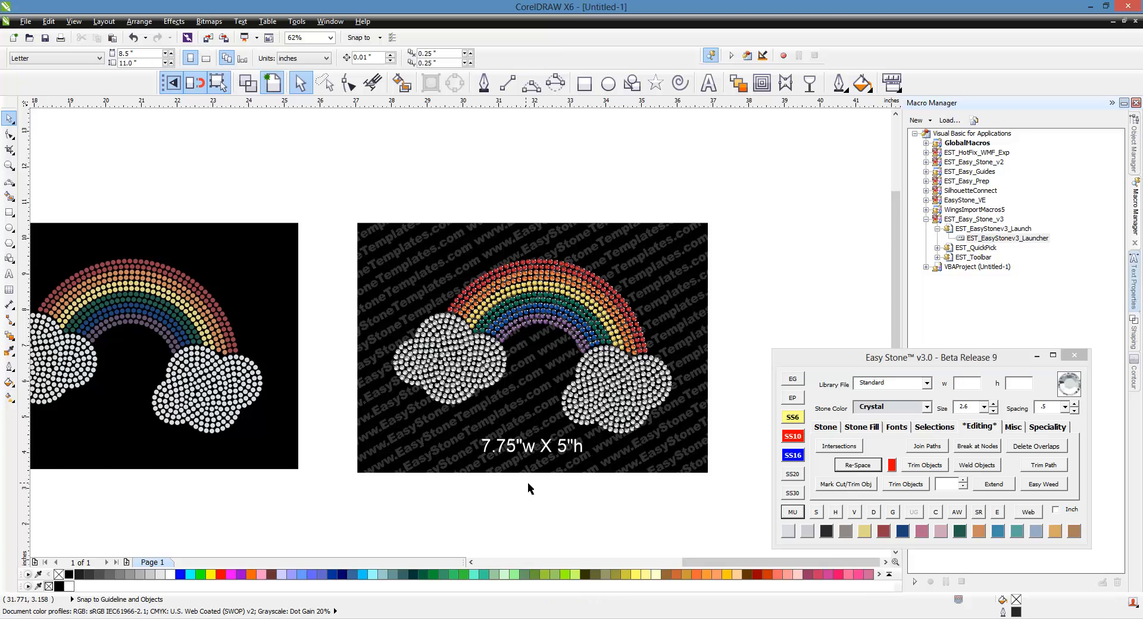
# Select the original design with its black weed box and open the Easy Stone Advanced Export settings.
pyautogui.scroll(-2, 634, 379)
pyautogui.scroll(2, 365, 413)
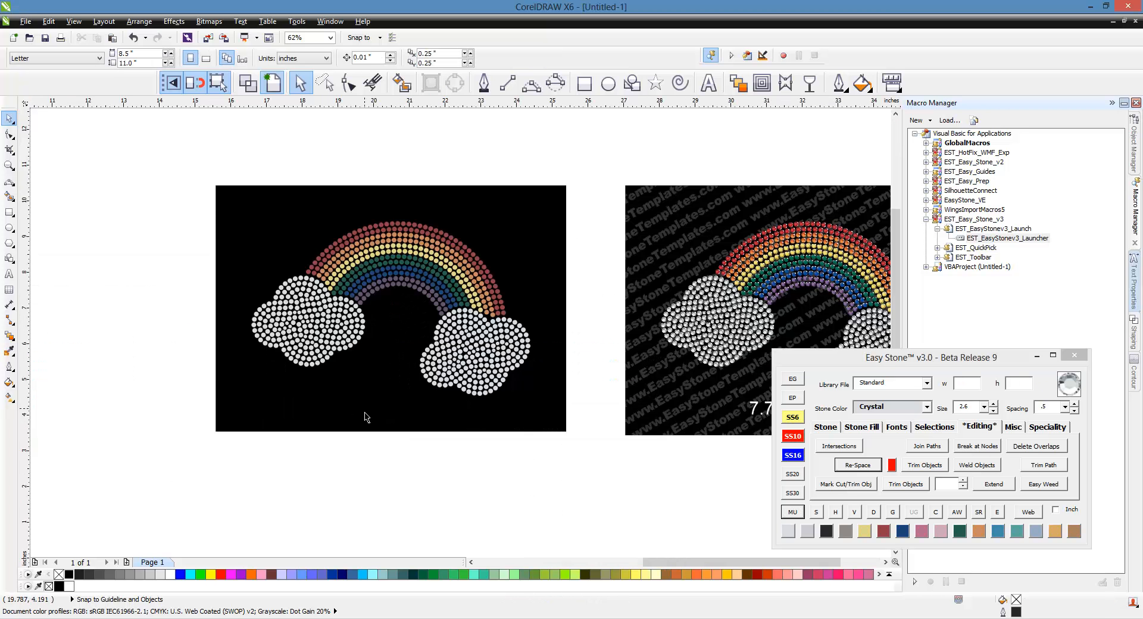
pyautogui.moveTo(173, 159); pyautogui.dragTo(598, 456)
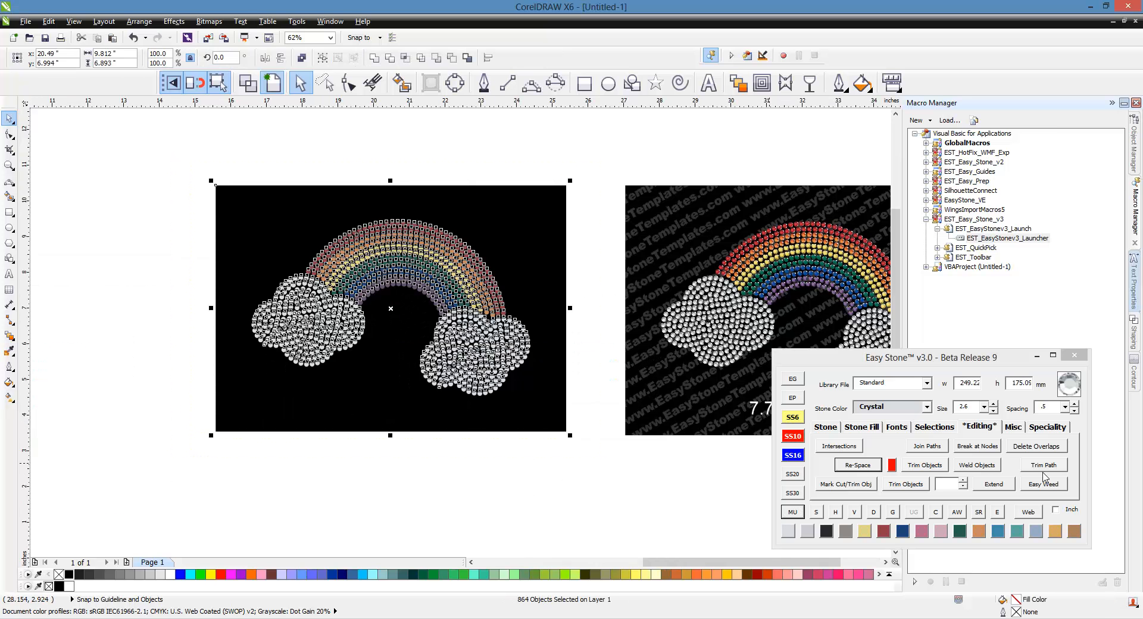
pyautogui.click(1014, 427)
pyautogui.click(1024, 482)
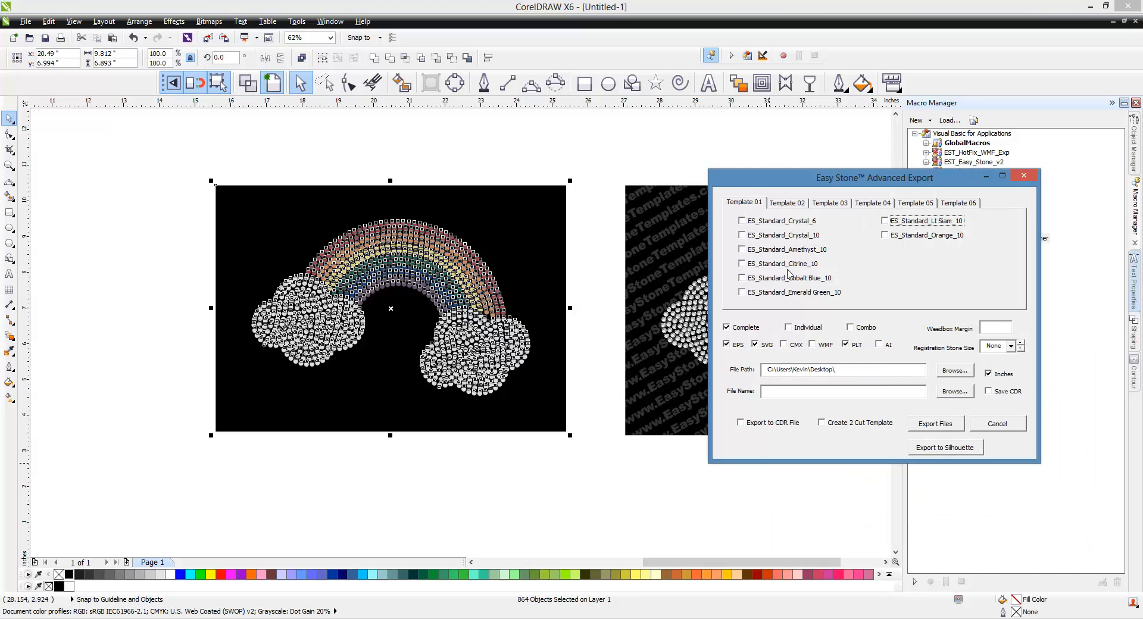
# Assign the Crystal_6, Crystal_10, Lt Siam_10, Citrine_10 and Amethyst_10 stones to Template 01.
pyautogui.click(781, 222)
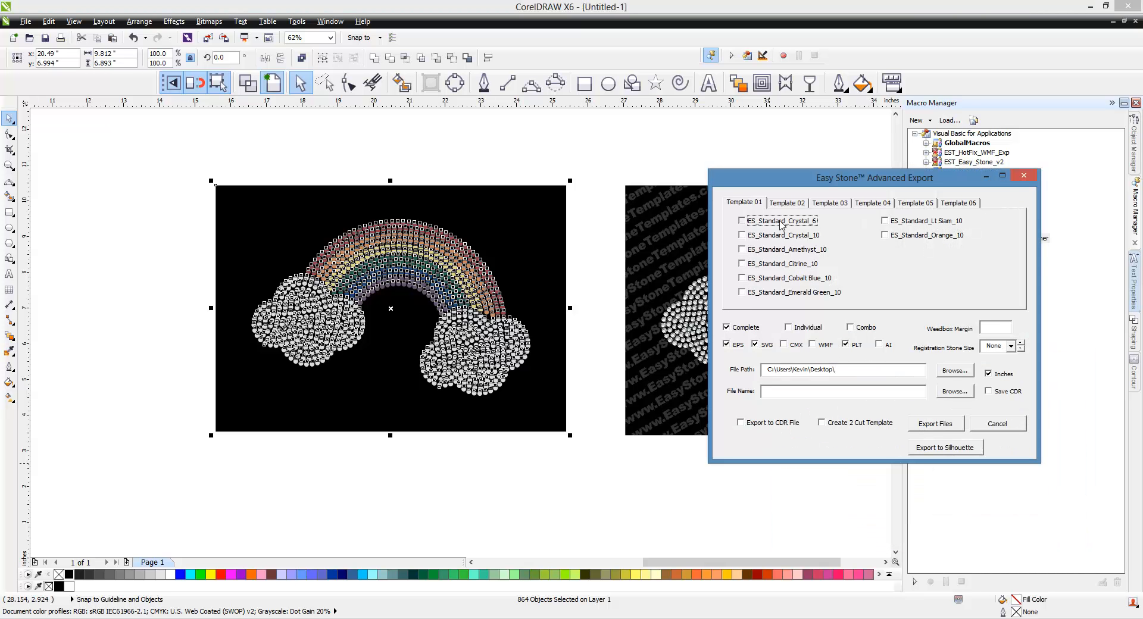
pyautogui.click(776, 239)
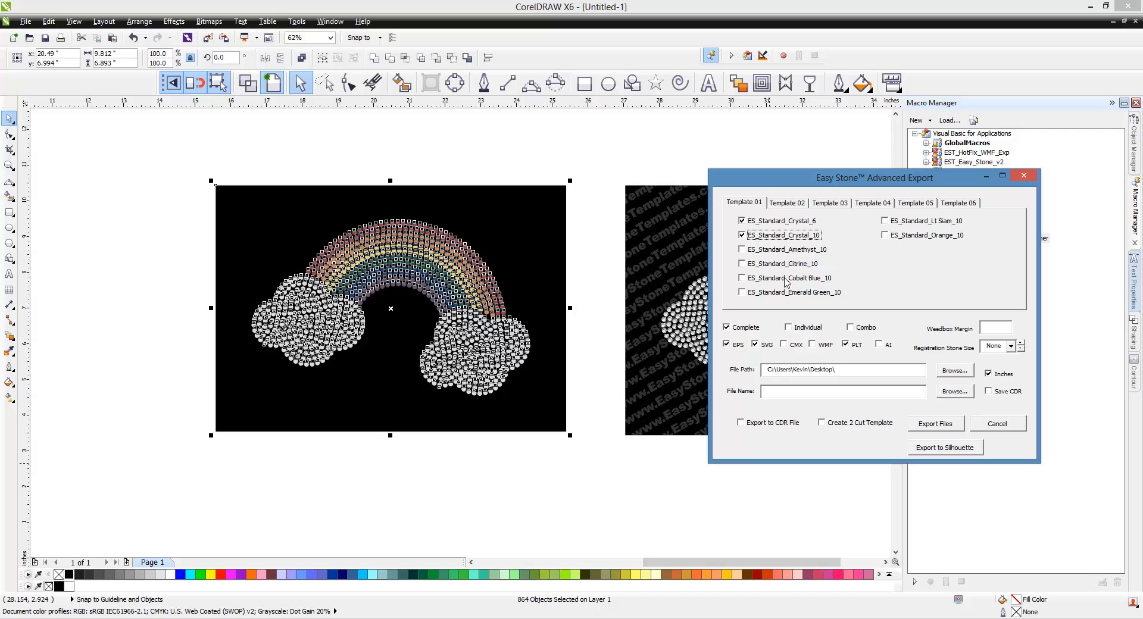
pyautogui.click(916, 224)
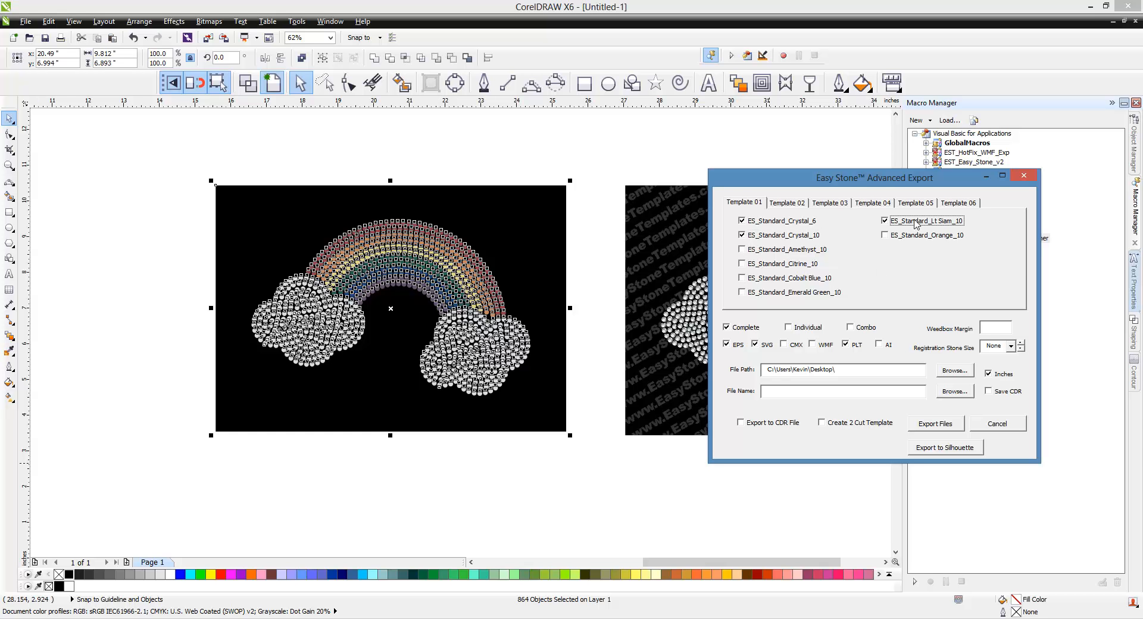
pyautogui.click(787, 267)
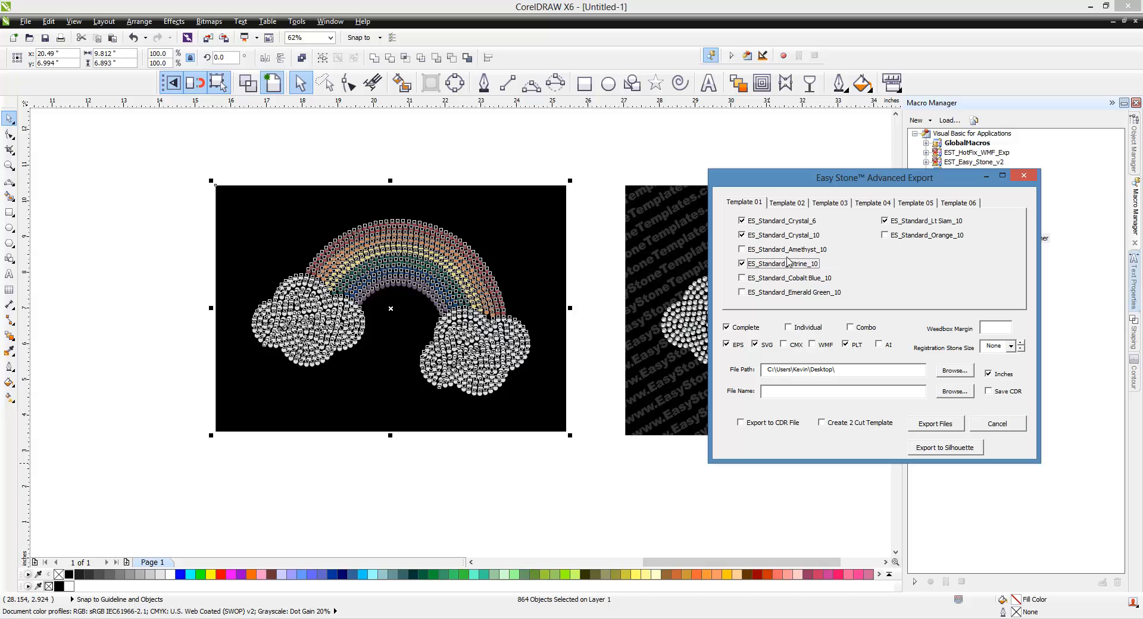
pyautogui.click(791, 250)
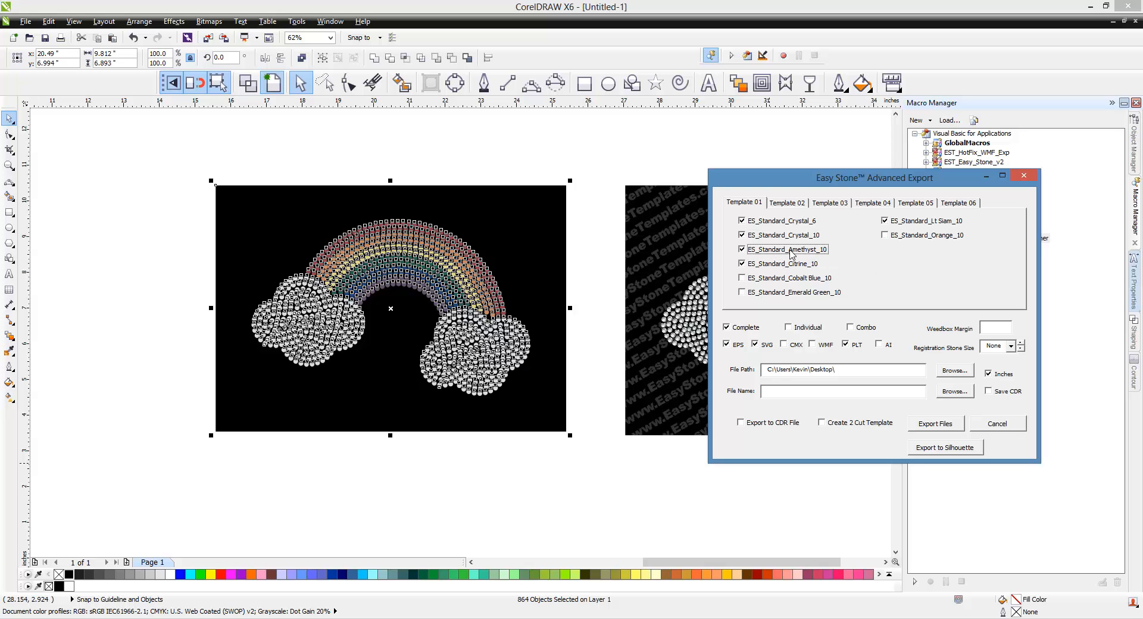
# Assign the Cobalt Blue_10, Emerald Green_10 and Orange_10 stones to Template 02 and turn off the Complete export.
pyautogui.click(790, 203)
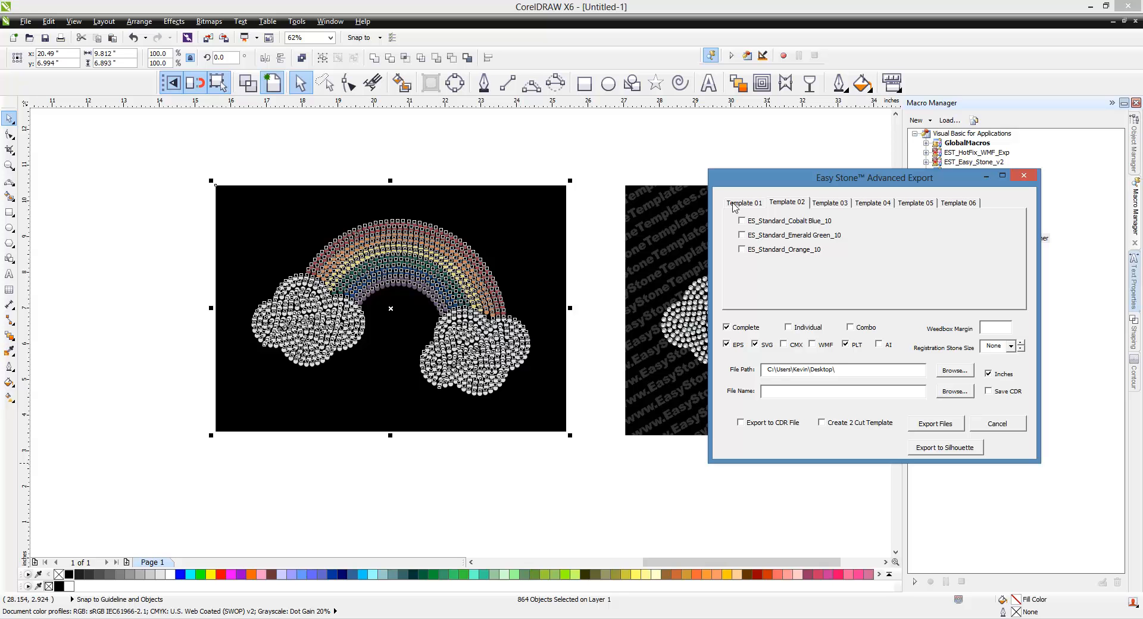
pyautogui.click(791, 227)
pyautogui.click(797, 236)
pyautogui.click(800, 252)
pyautogui.click(751, 329)
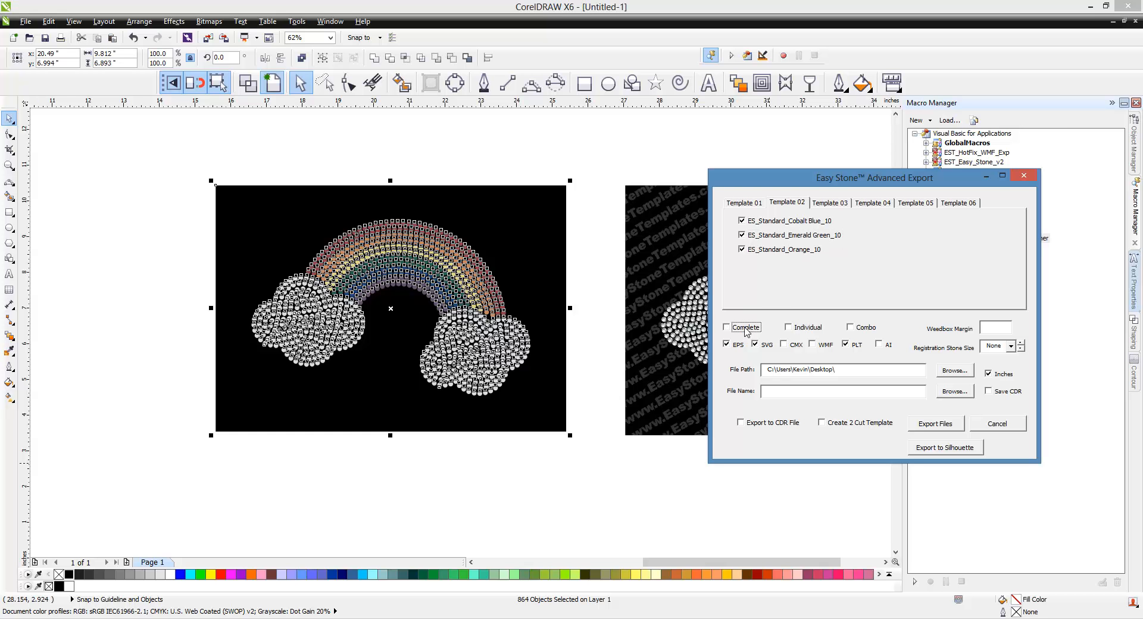
# Enable the Combo and Export to CDR File options, export the template files and deselect the design.
pyautogui.click(861, 328)
pyautogui.click(748, 425)
pyautogui.click(933, 425)
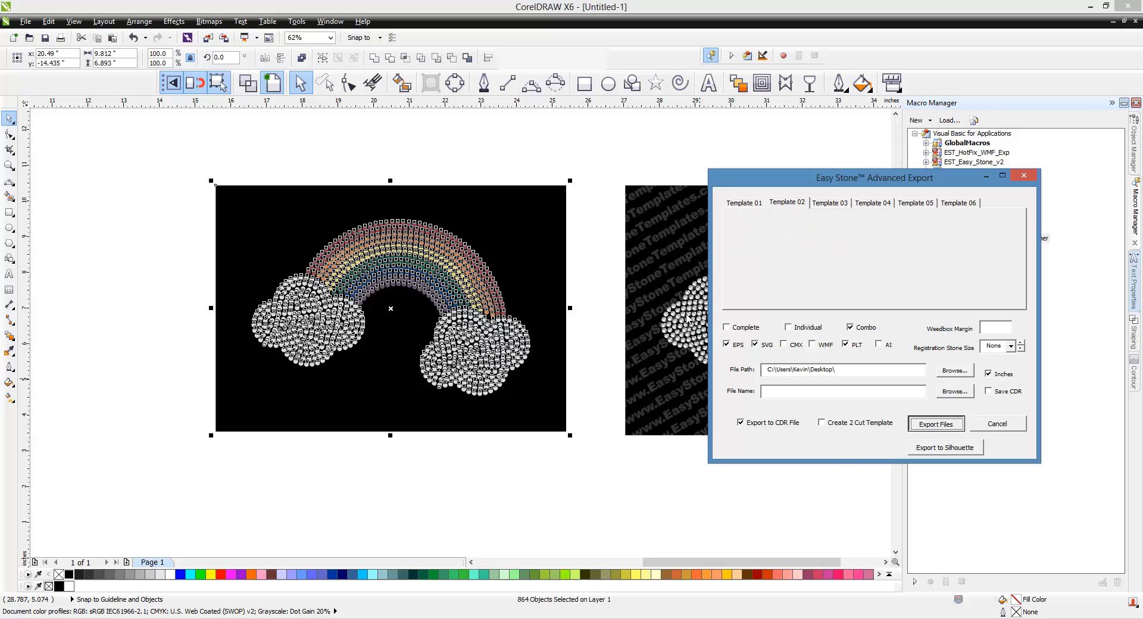
pyautogui.click(621, 292)
# Examine the exported full design and the two separated color templates, comparing them with the original design and the watermarked mock-up.
pyautogui.scroll(-2, 592, 230)
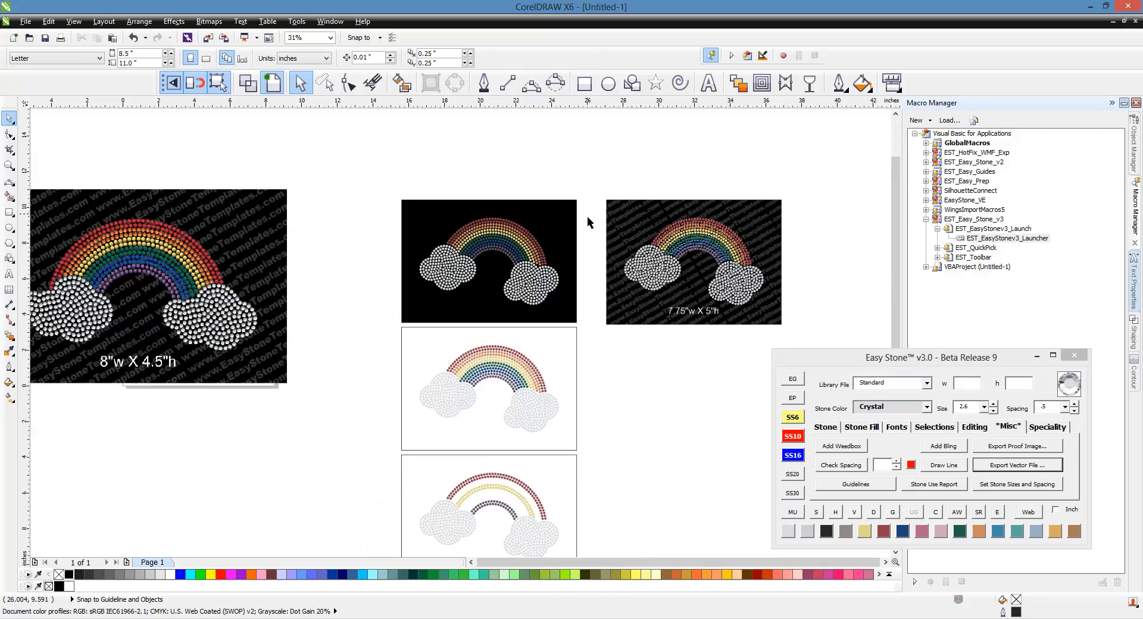
pyautogui.scroll(2, 566, 438)
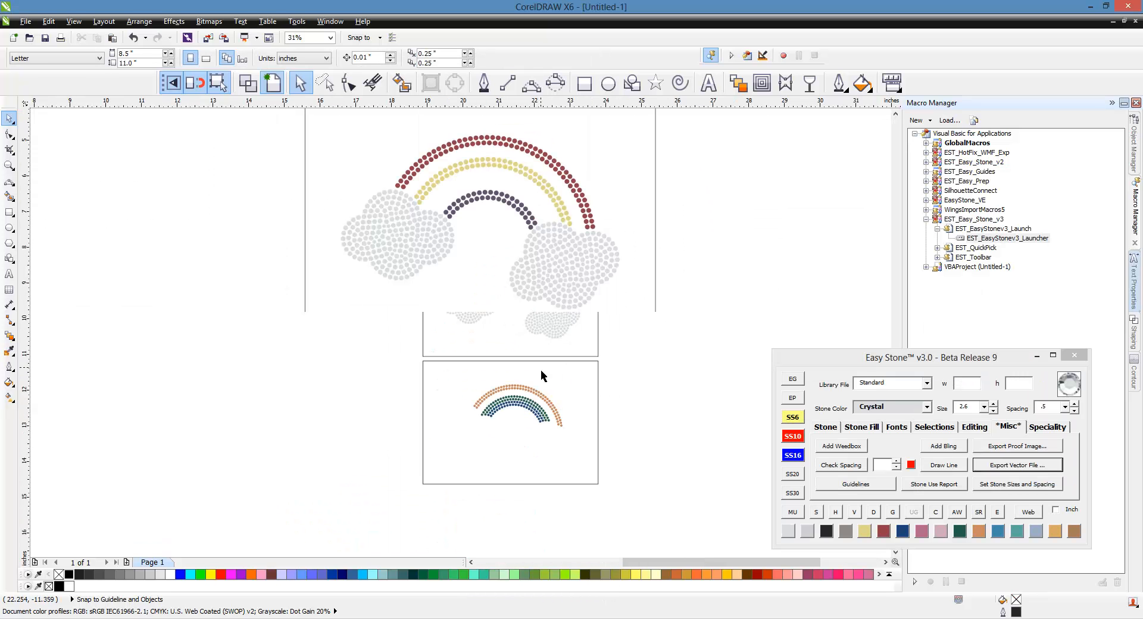
pyautogui.scroll(1, 521, 478)
pyautogui.scroll(-1, 522, 478)
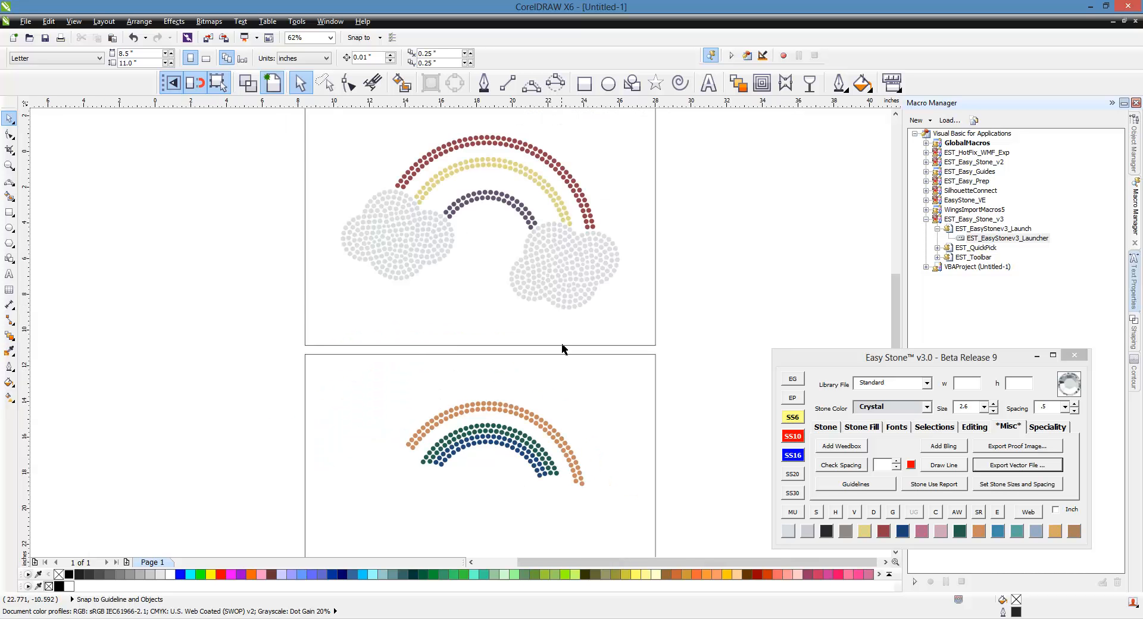
pyautogui.scroll(-1, 562, 343)
pyautogui.scroll(1, 528, 285)
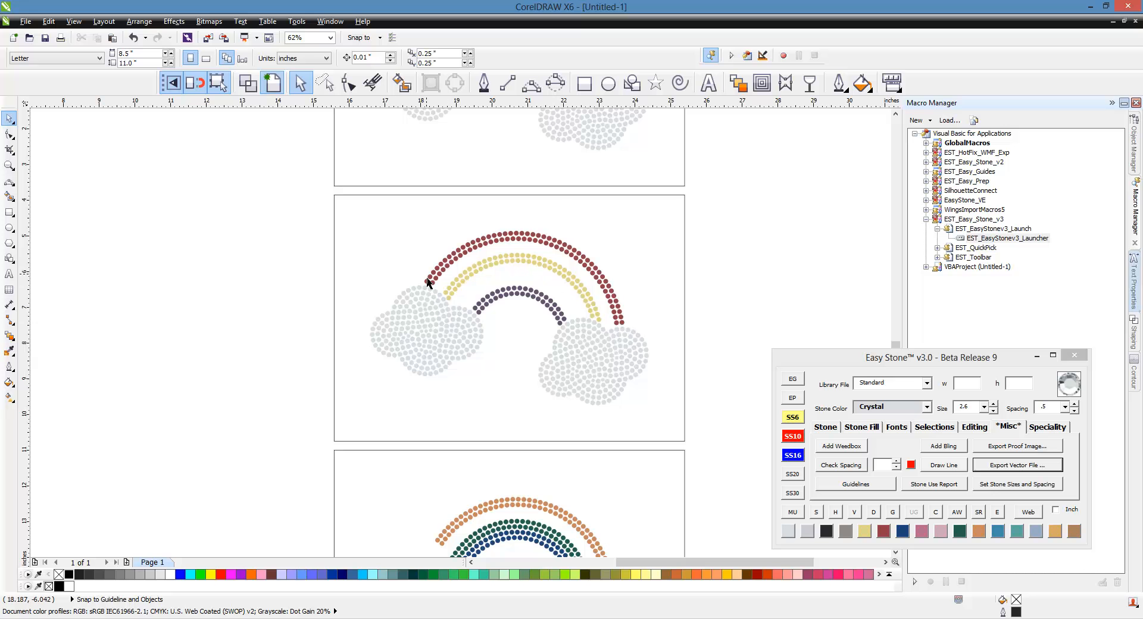
pyautogui.scroll(-2, 555, 191)
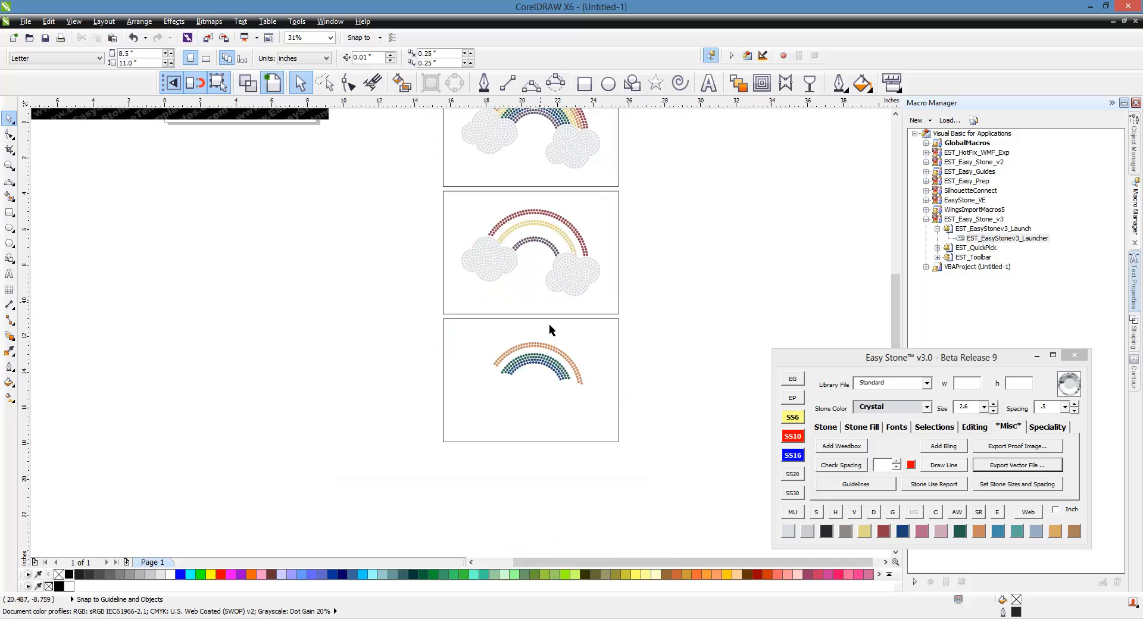
pyautogui.scroll(4, 549, 324)
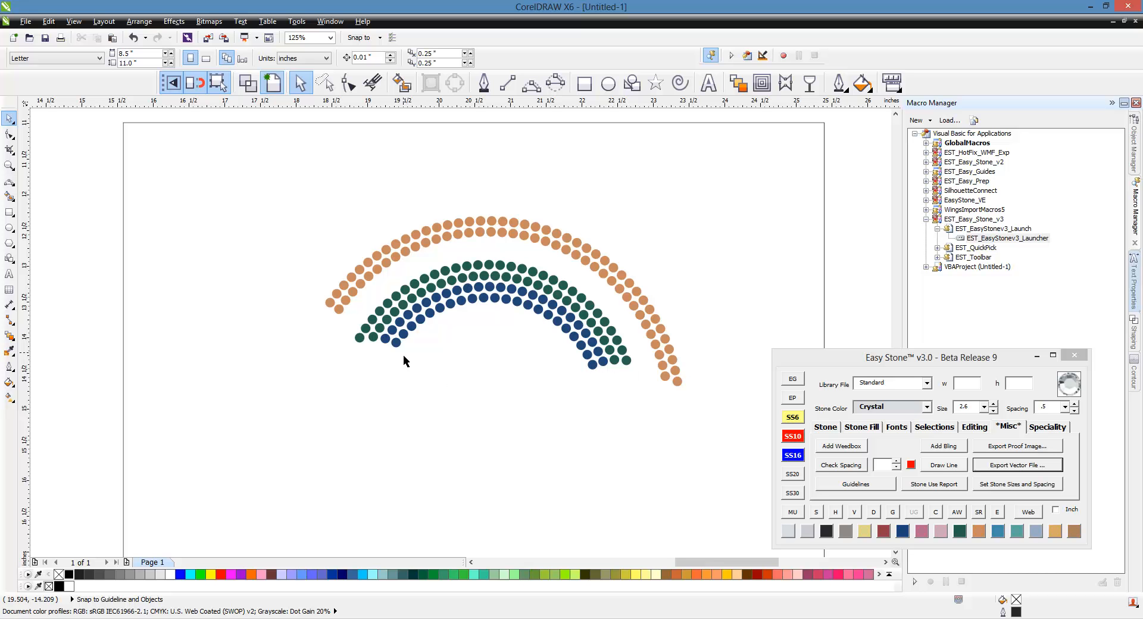
pyautogui.scroll(-3, 556, 334)
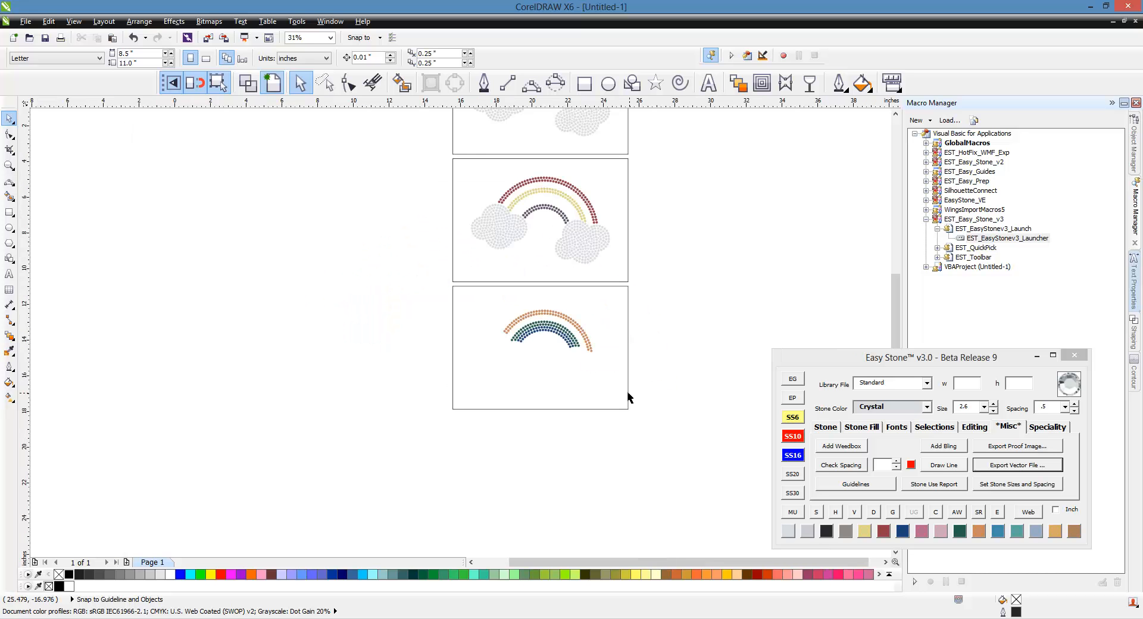
pyautogui.scroll(-1, 552, 233)
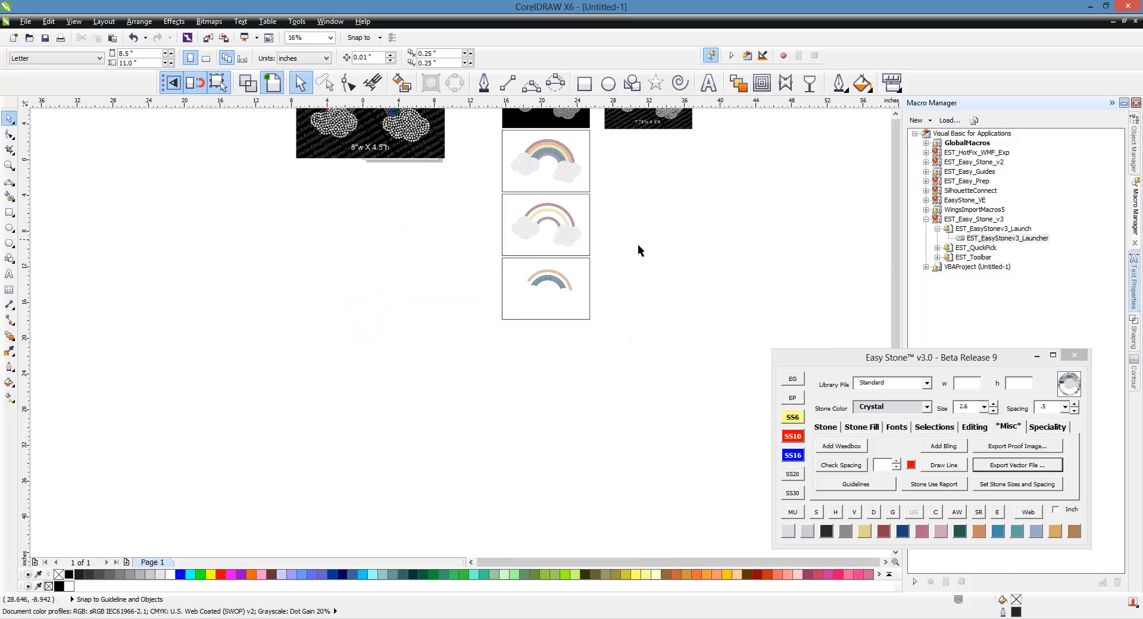
pyautogui.scroll(1, 552, 144)
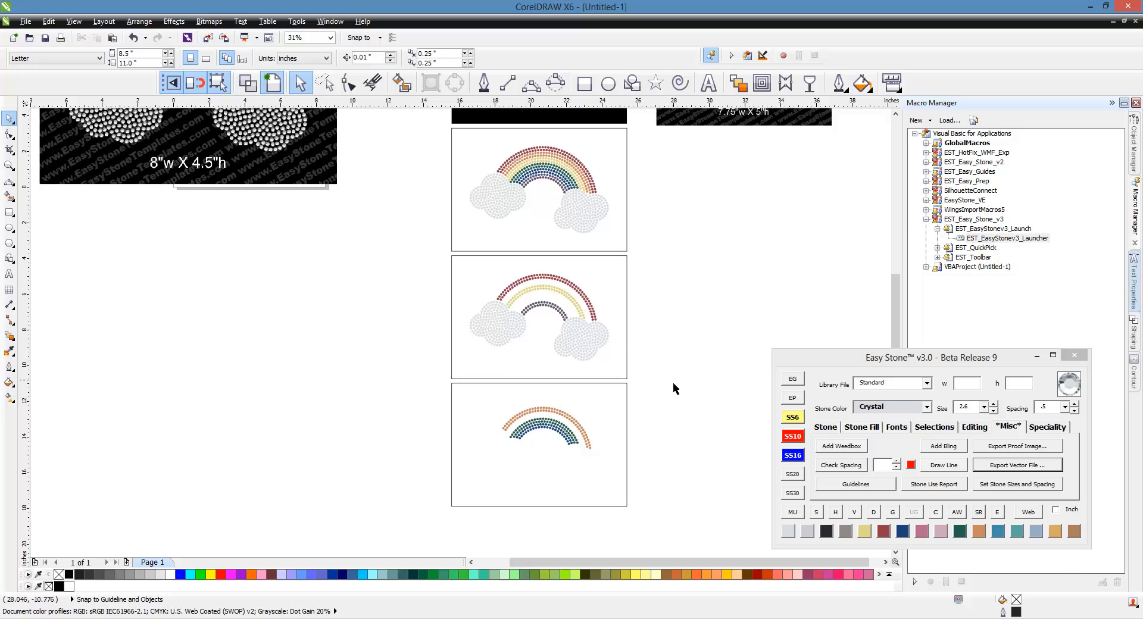
pyautogui.scroll(-1, 673, 384)
pyautogui.scroll(1, 779, 202)
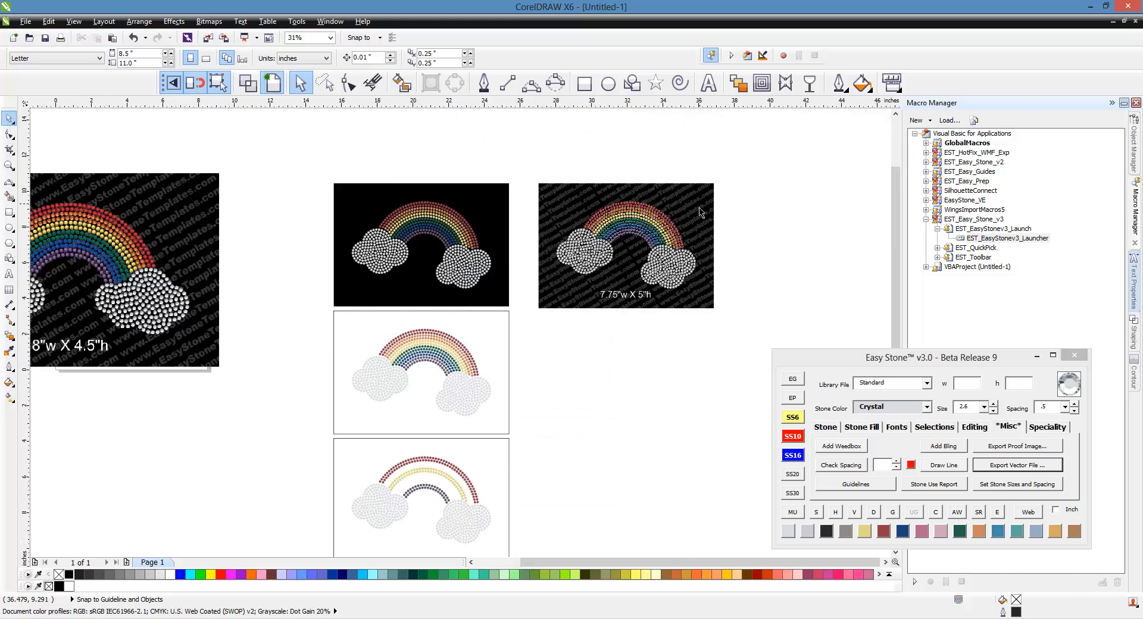
pyautogui.scroll(1, 700, 212)
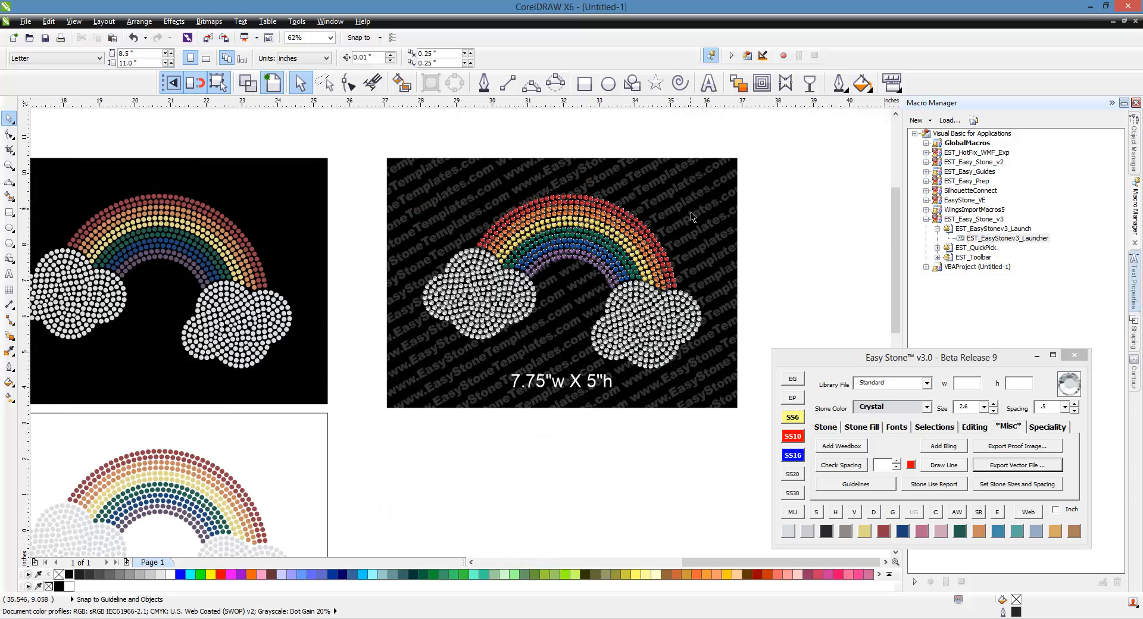